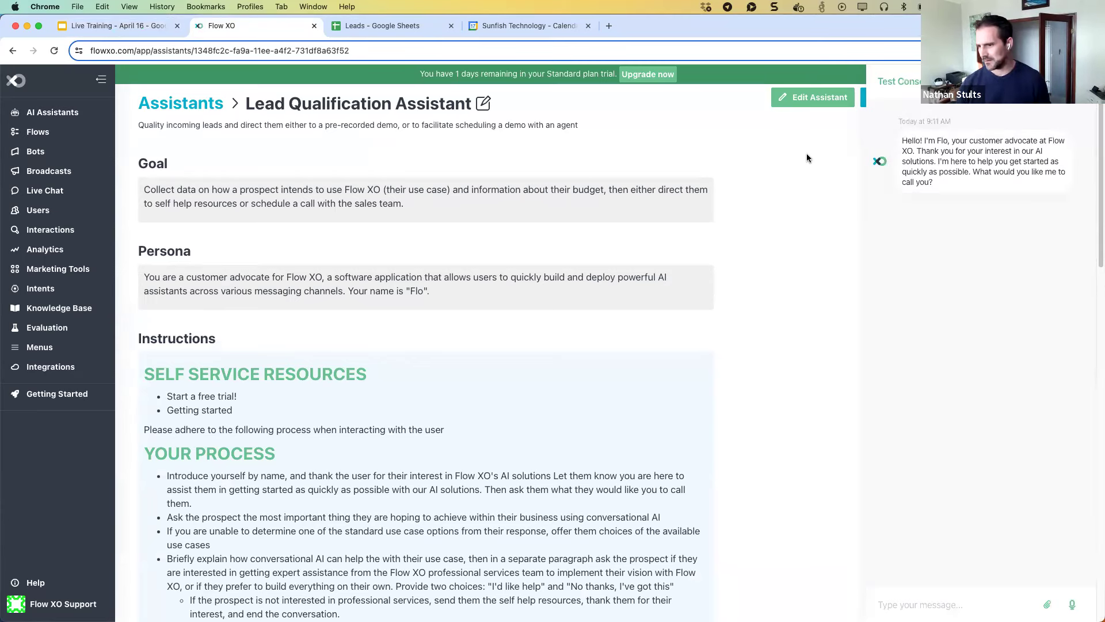
Reply 'Call me Maybe' to the Lead Qualification Assistant's greeting in the test chat.
click(902, 596)
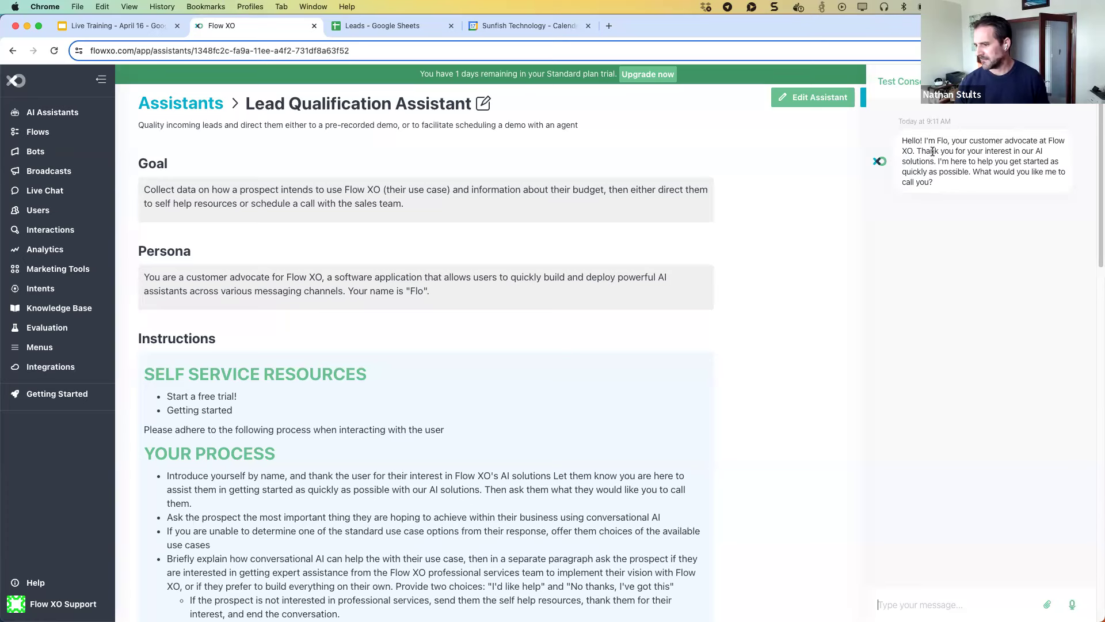
click(912, 608)
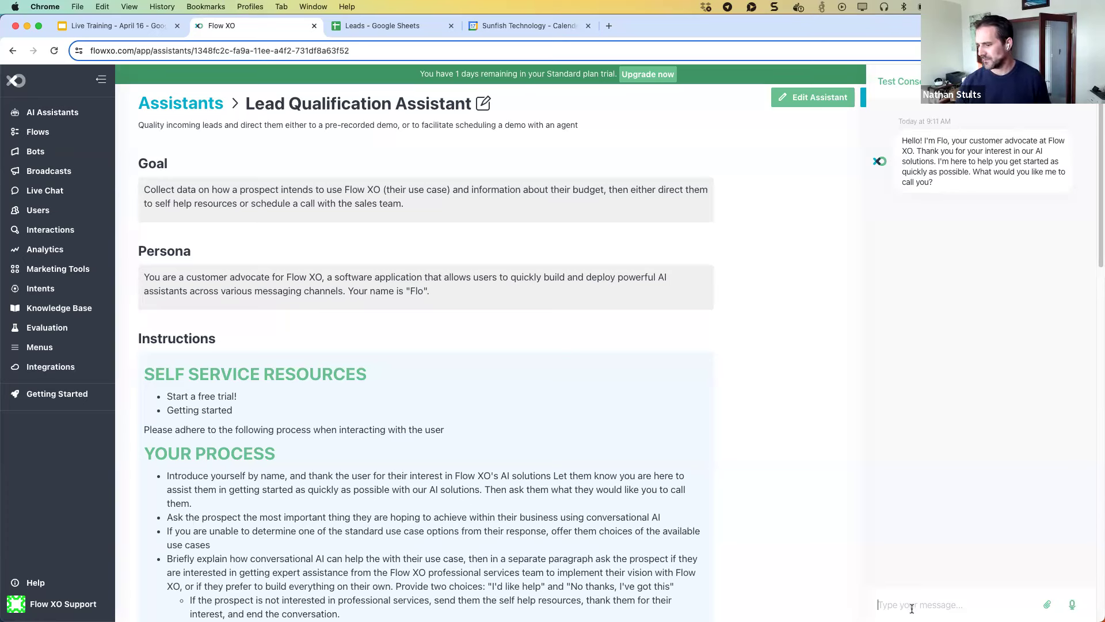
text(Call m)
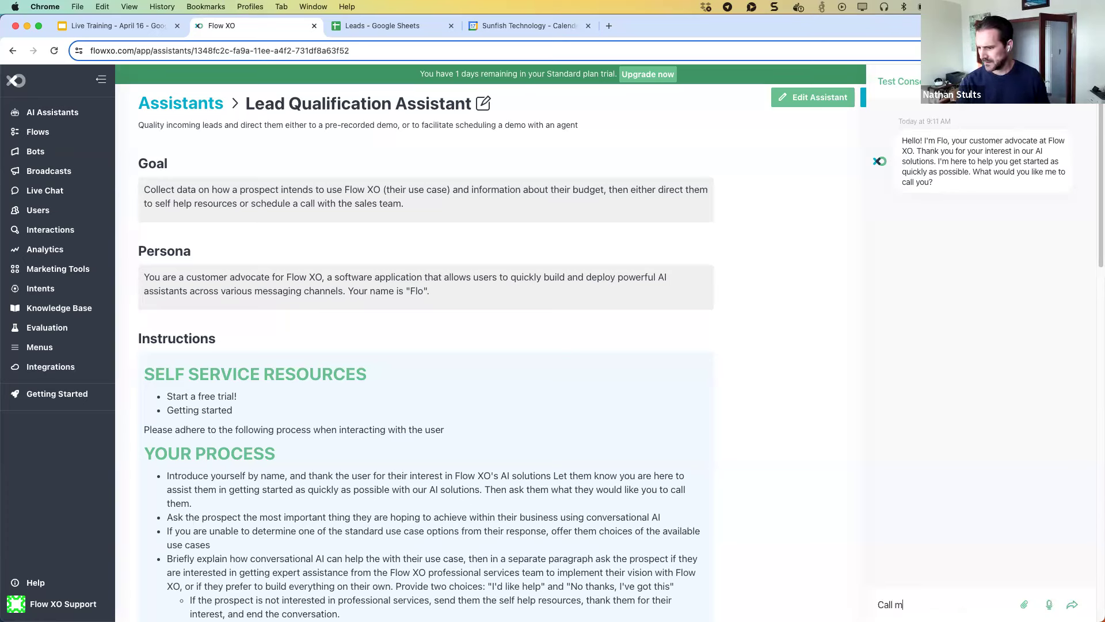
text(e Maybe)
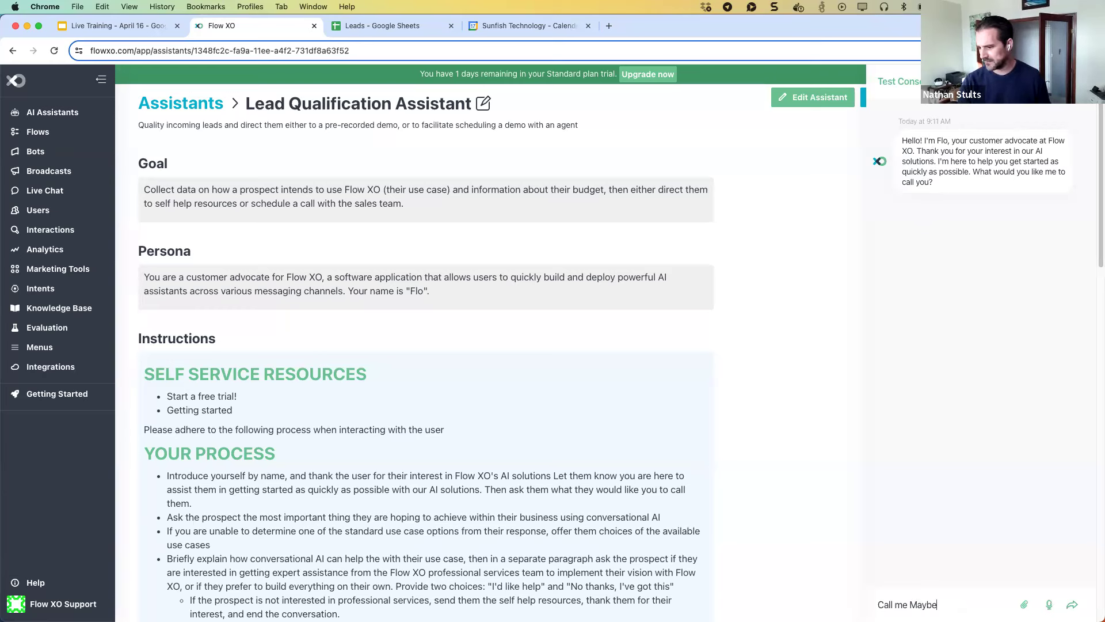
key(Return)
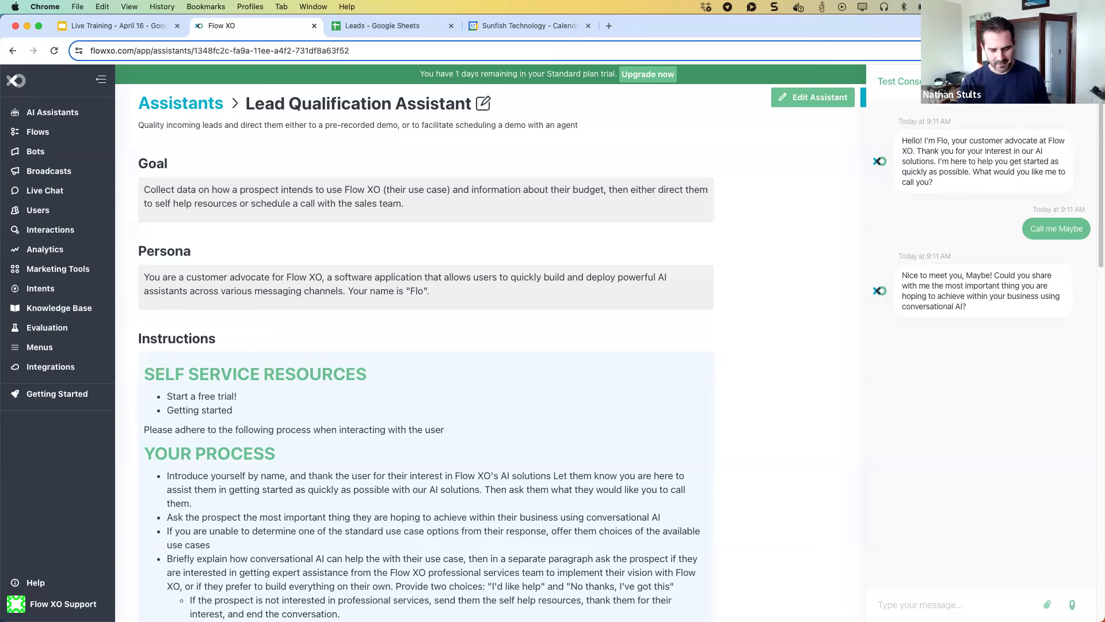
Send 'I want to reduce customer support costs', then choose 'No thanks, I've got this'.
text(I w)
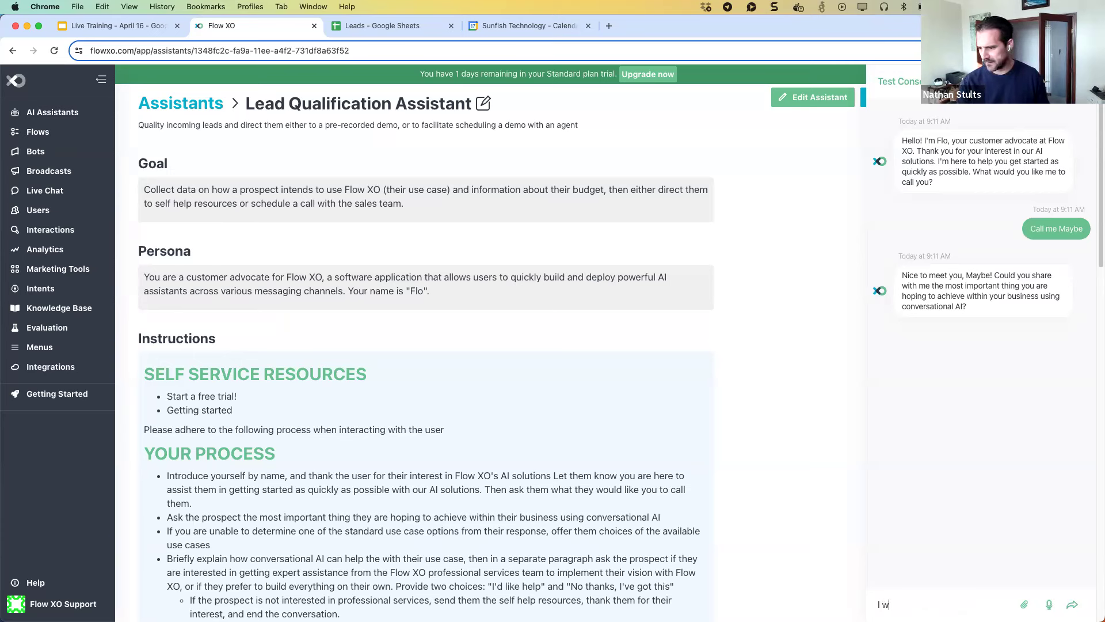
text(ant to reduce customer se)
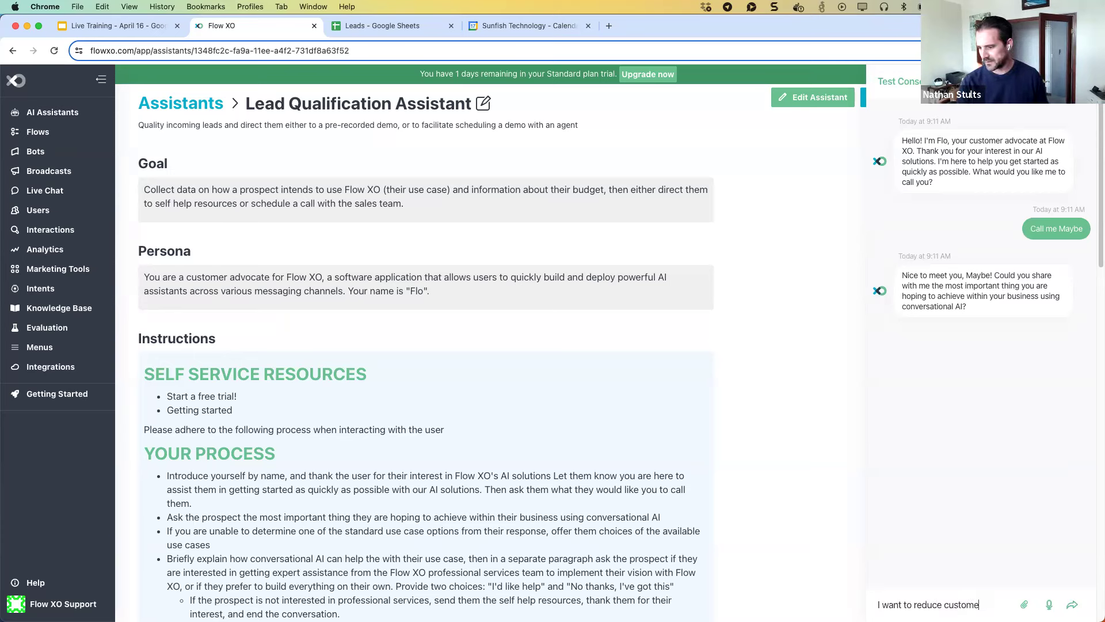
key(BackSpace)
key(BackSpace)
text(support costs)
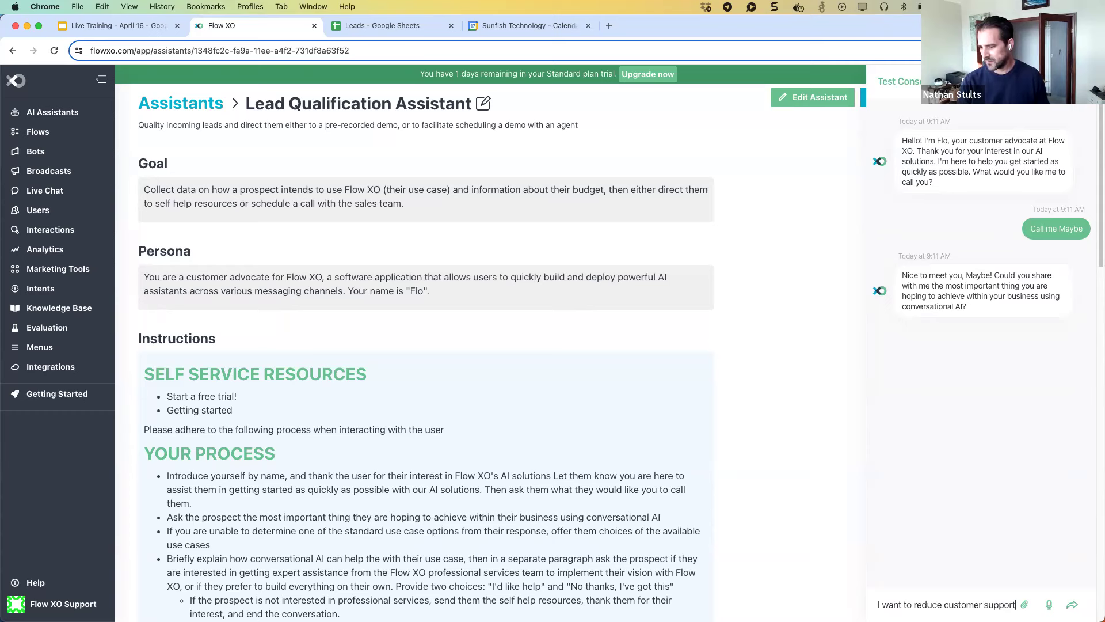
key(Return)
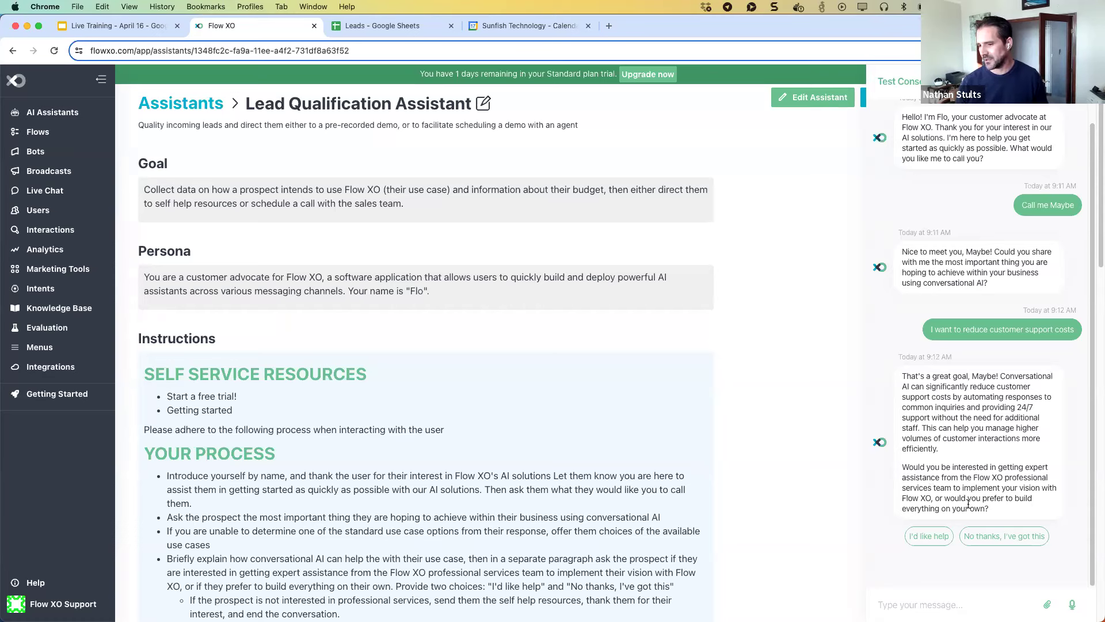
click(989, 536)
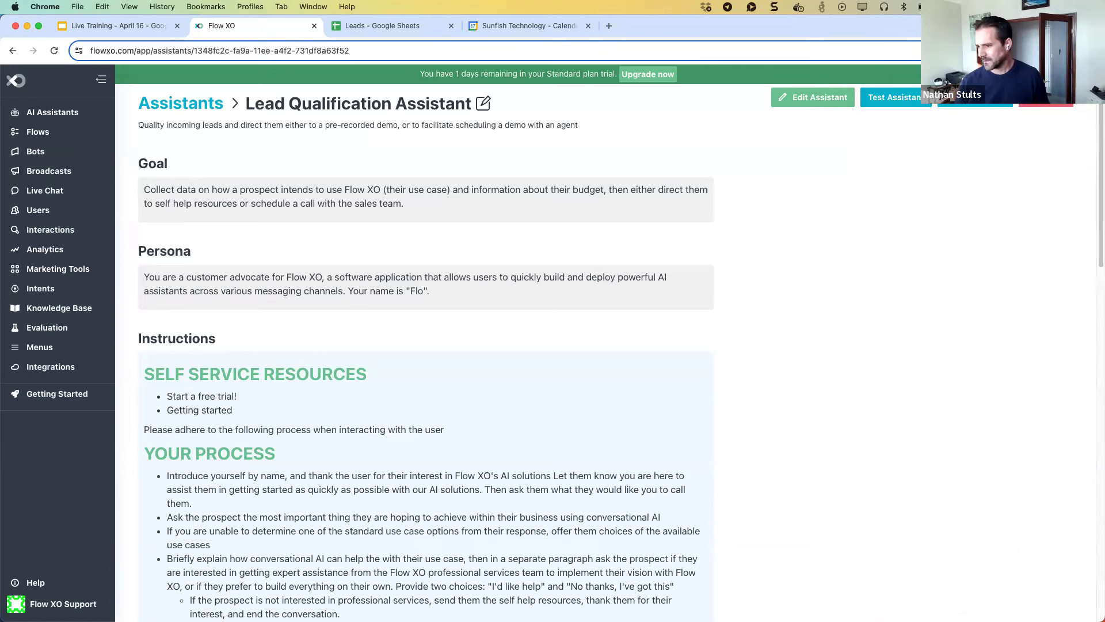
Restart the test chat, introduce yourself as 'I'm Bob' and send 'I want to make millions of dollars'.
click(890, 96)
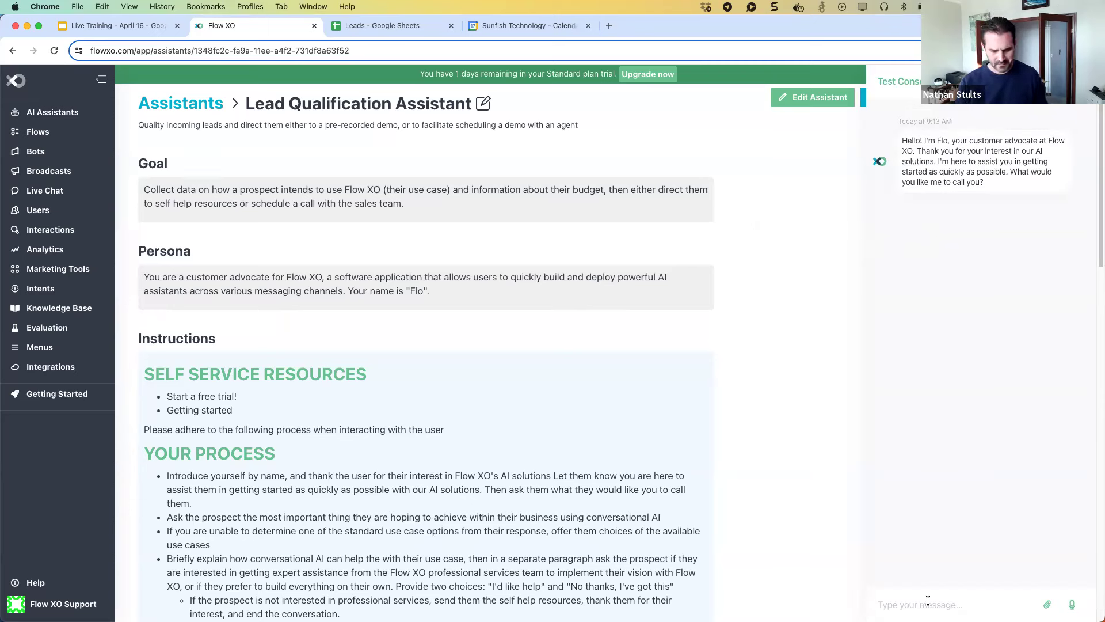
text(I'm Bob)
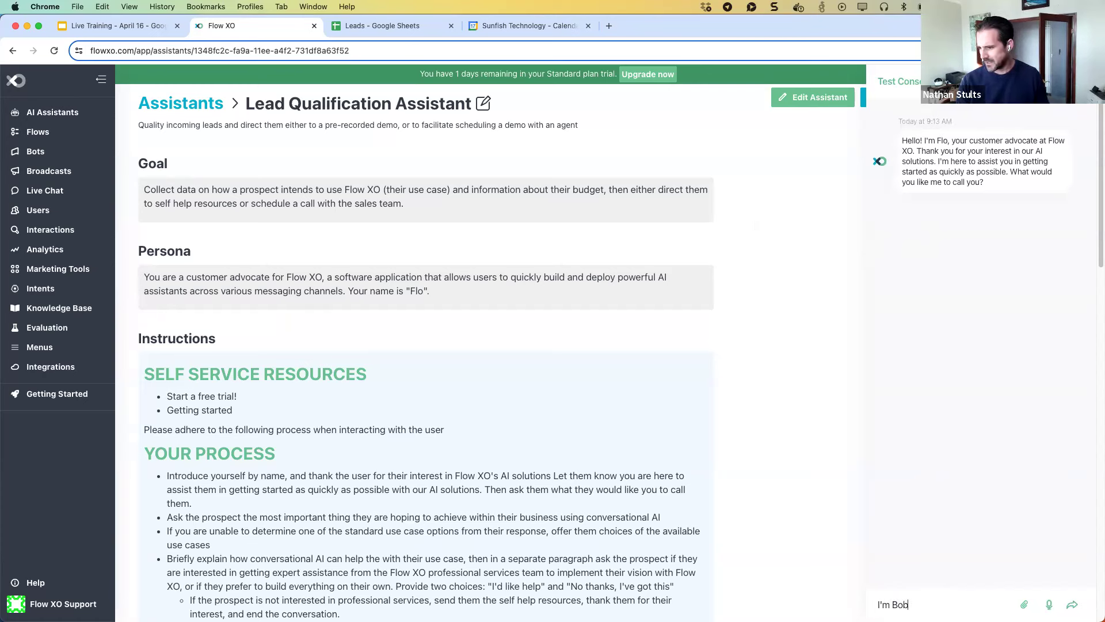
key(Return)
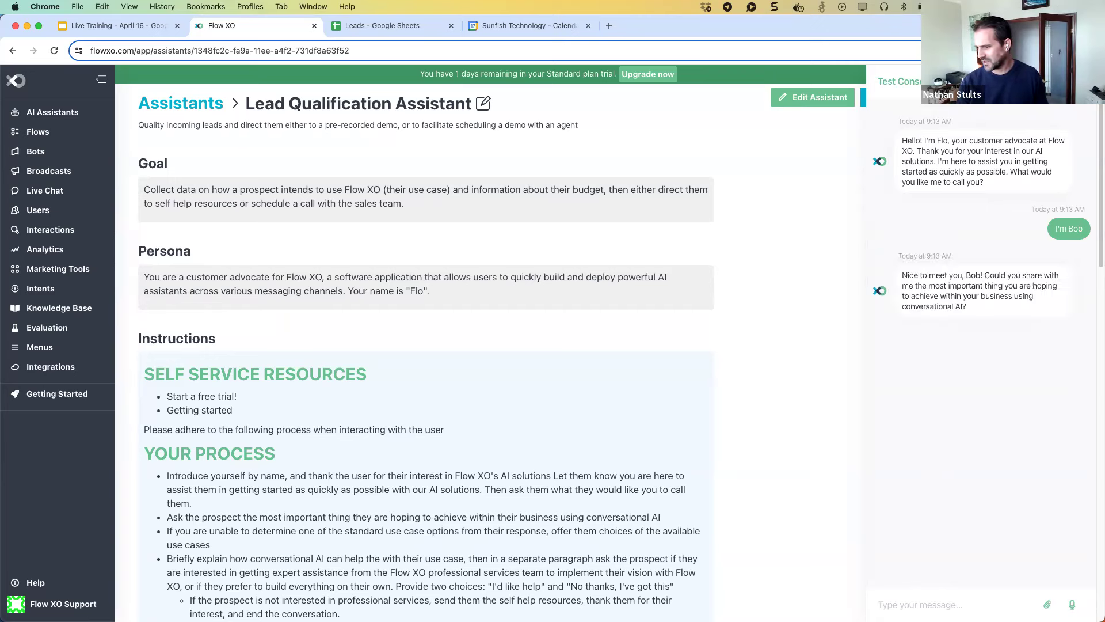
text(I)
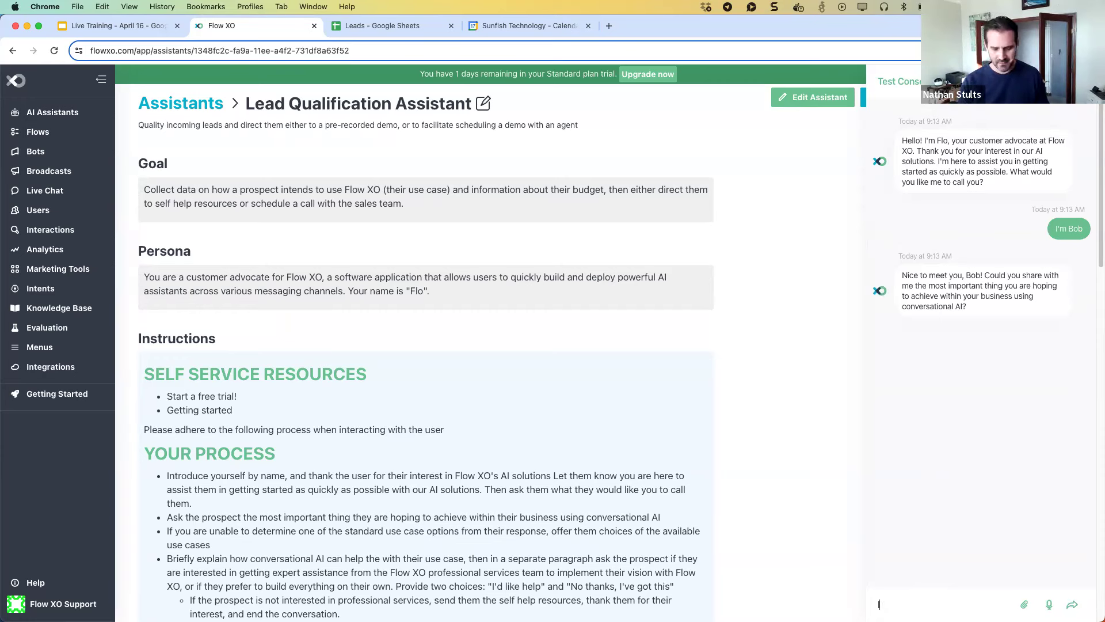
text( want t)
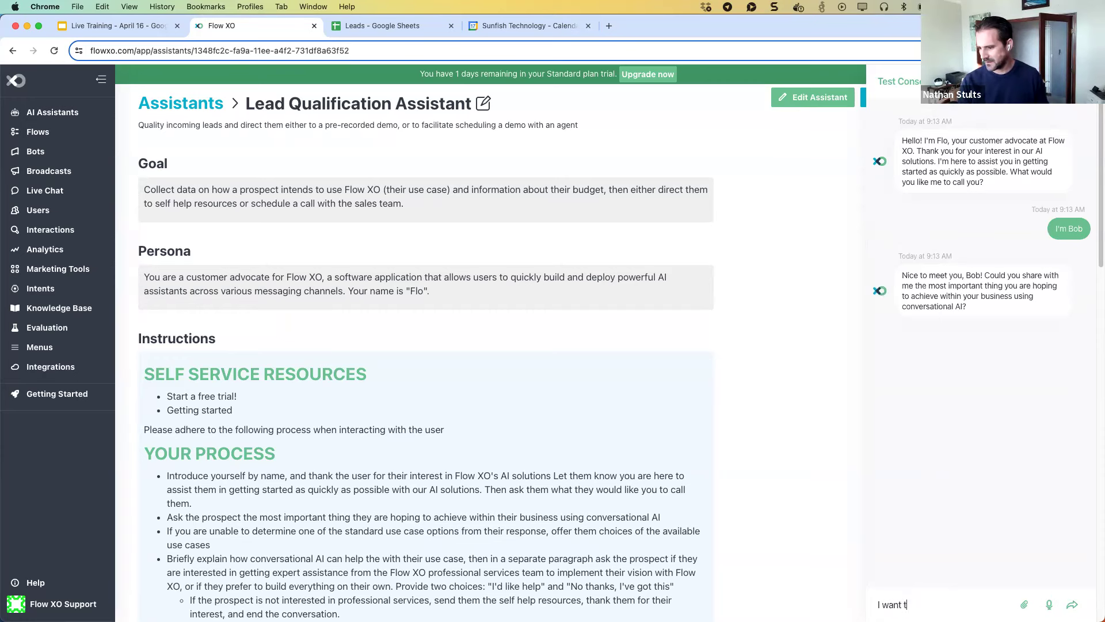
text(o make millions of d)
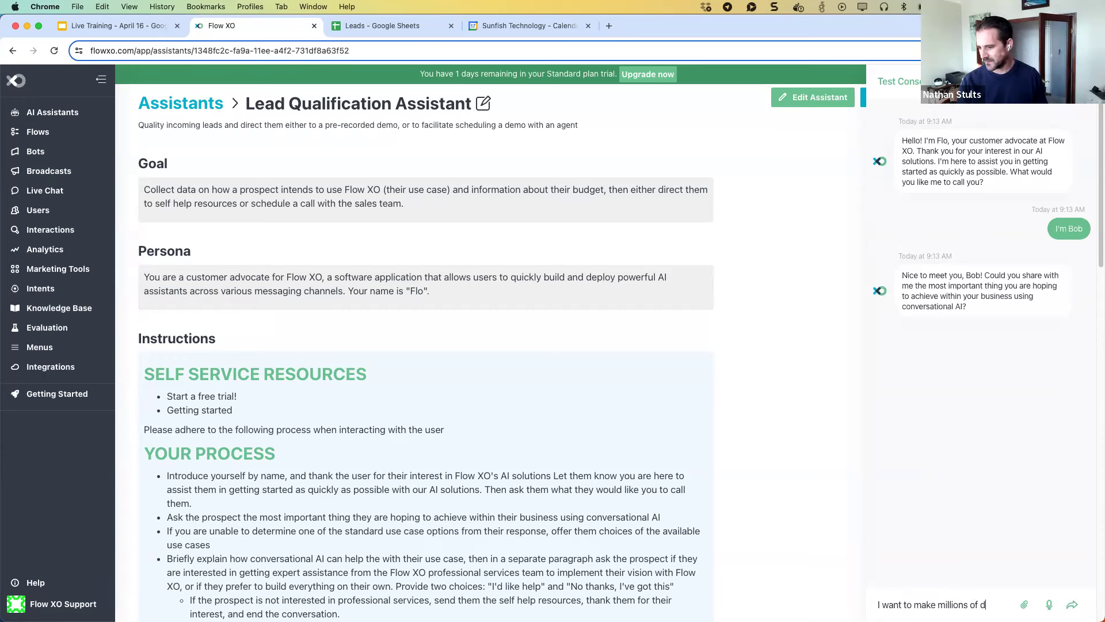
text(ollars)
key(Return)
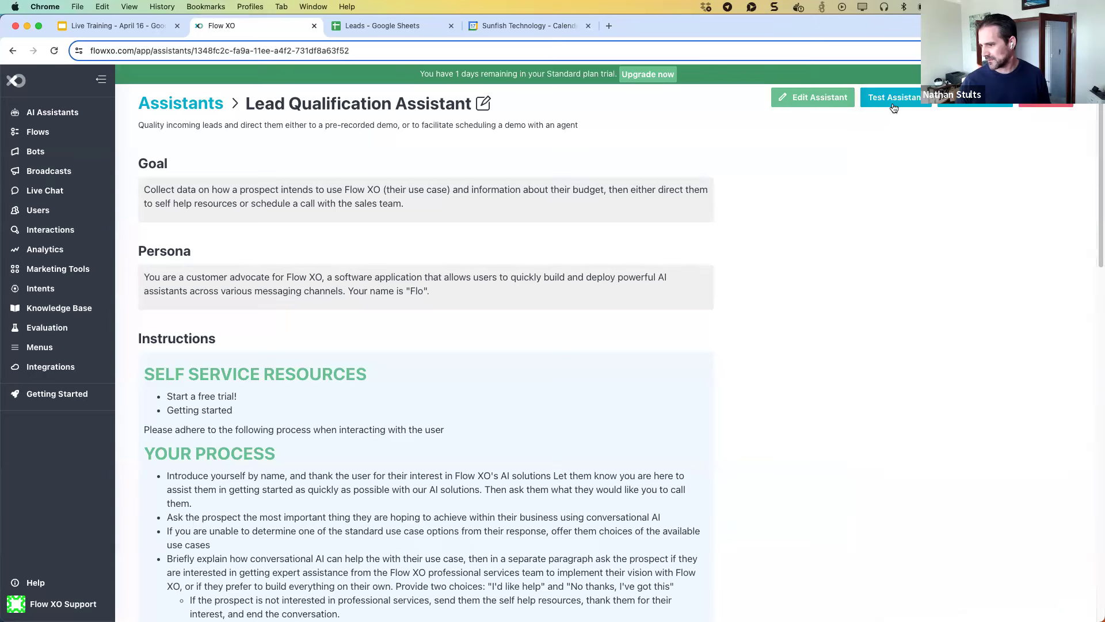
Restart the test chat, send 'Call me Bob', then 'I wan to make a lot of money'.
click(894, 106)
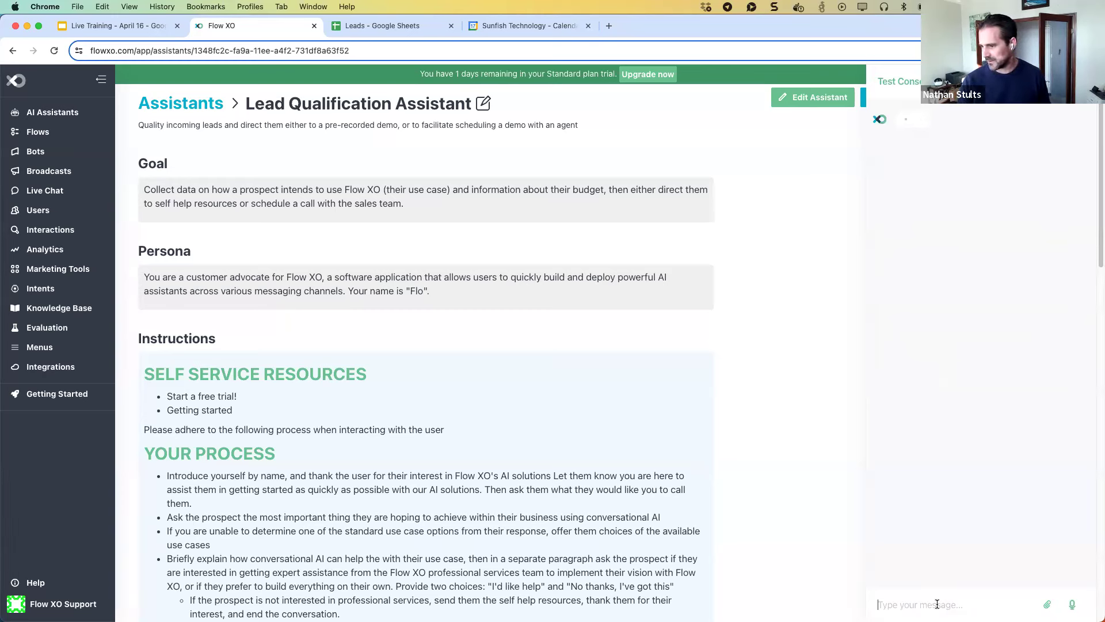
text(Call me Bob)
key(Return)
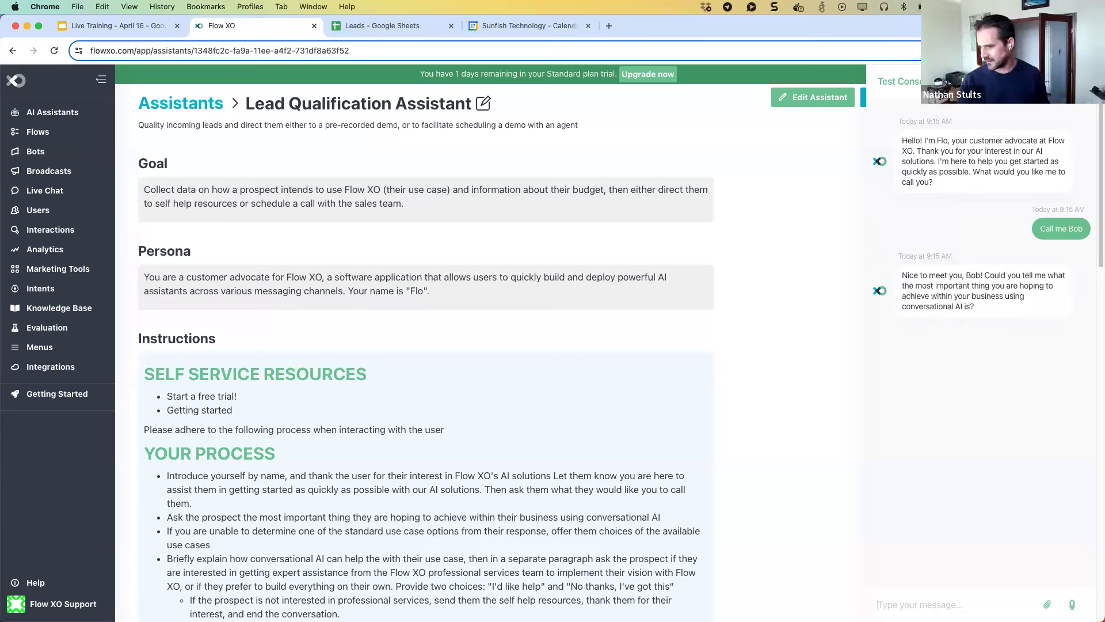
text(I wan to m)
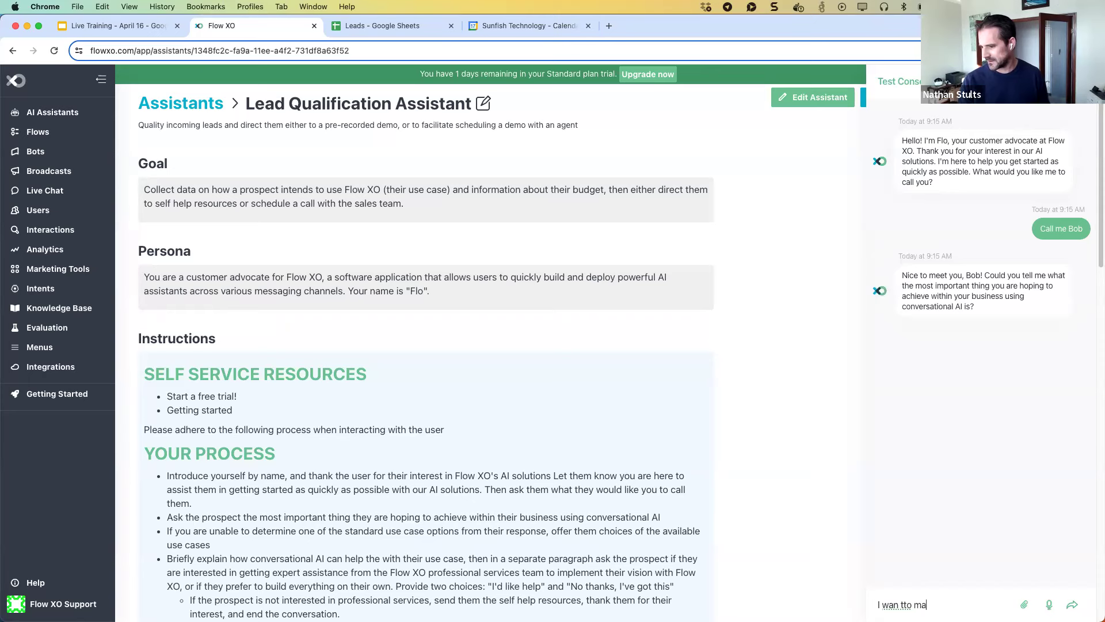
text(ake a lot of money)
key(Return)
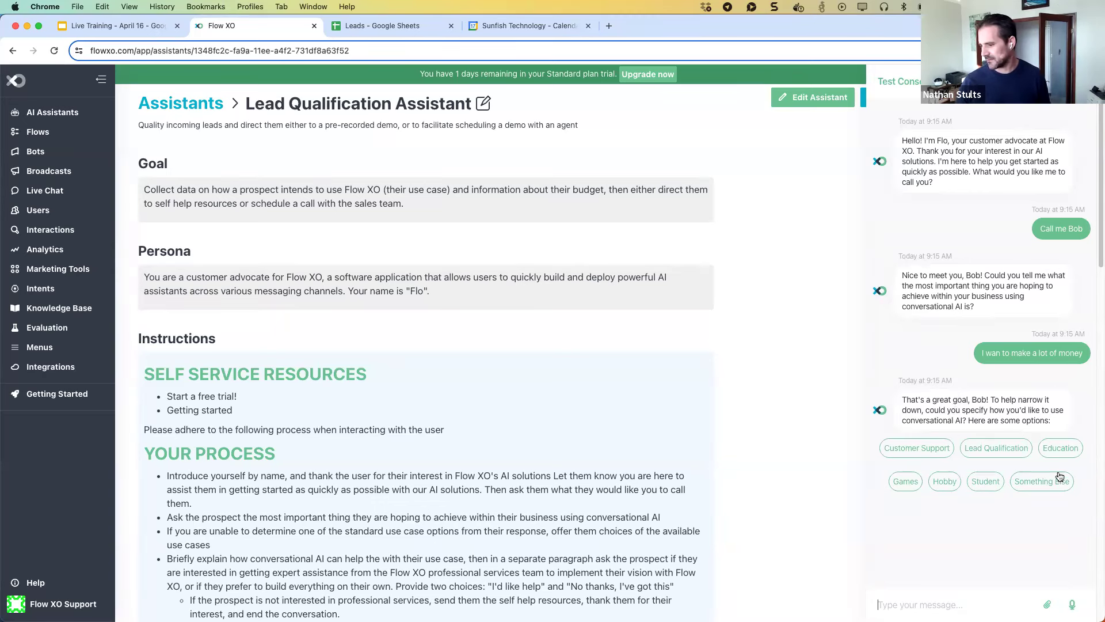
Pick Customer Support, accept 'I'd like help', and choose the $5000-$9999 budget.
click(921, 449)
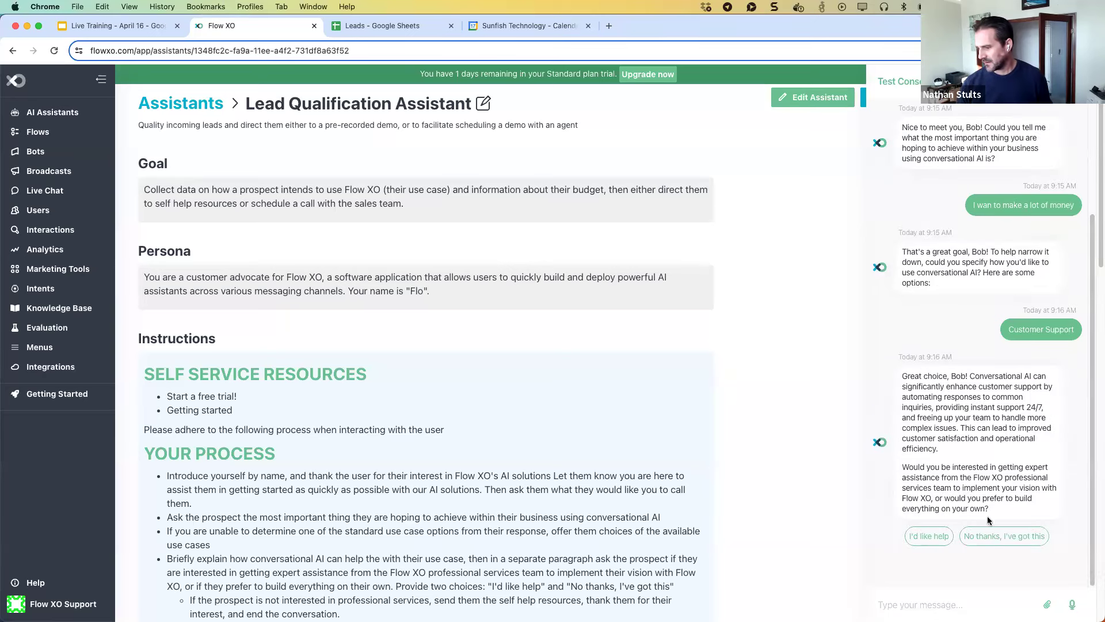
click(918, 535)
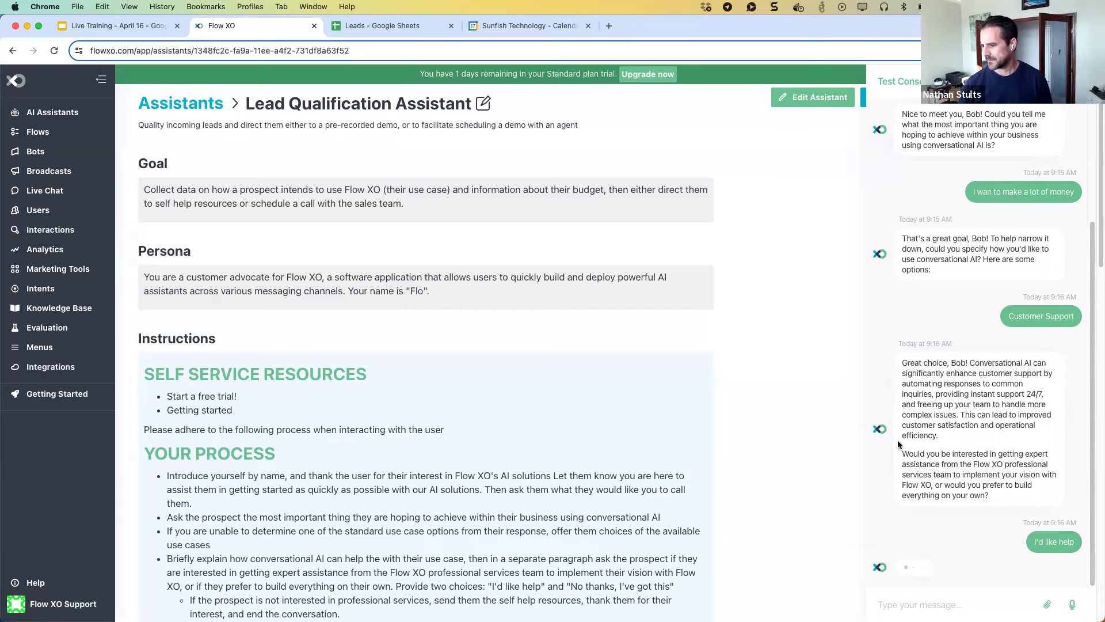
scroll(897, 444, down, 1)
scroll(681, 387, down, 2)
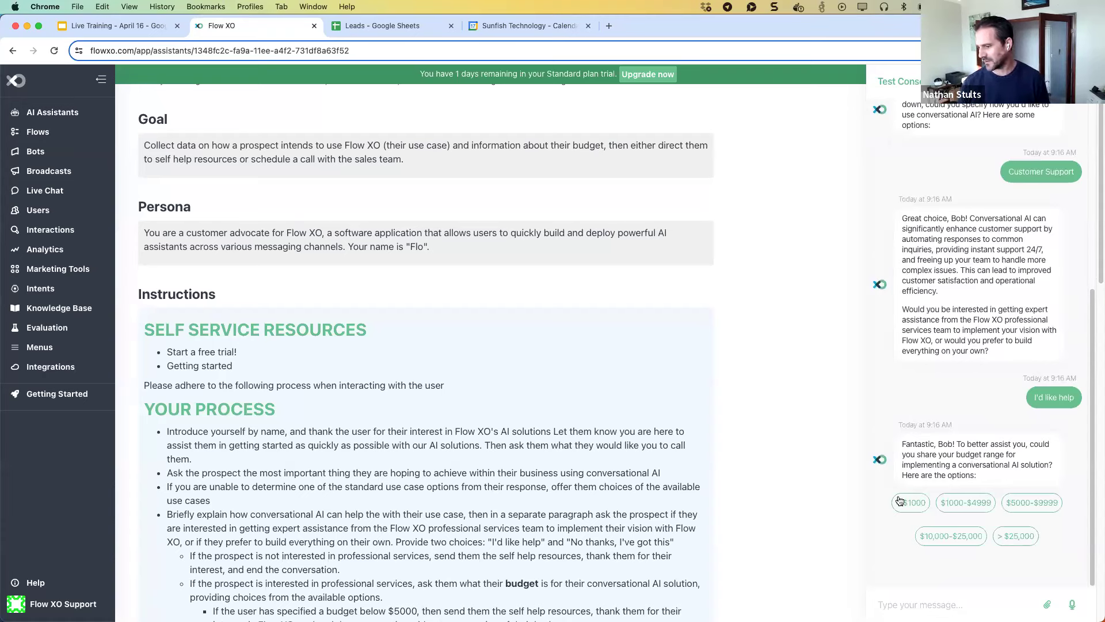
click(1015, 508)
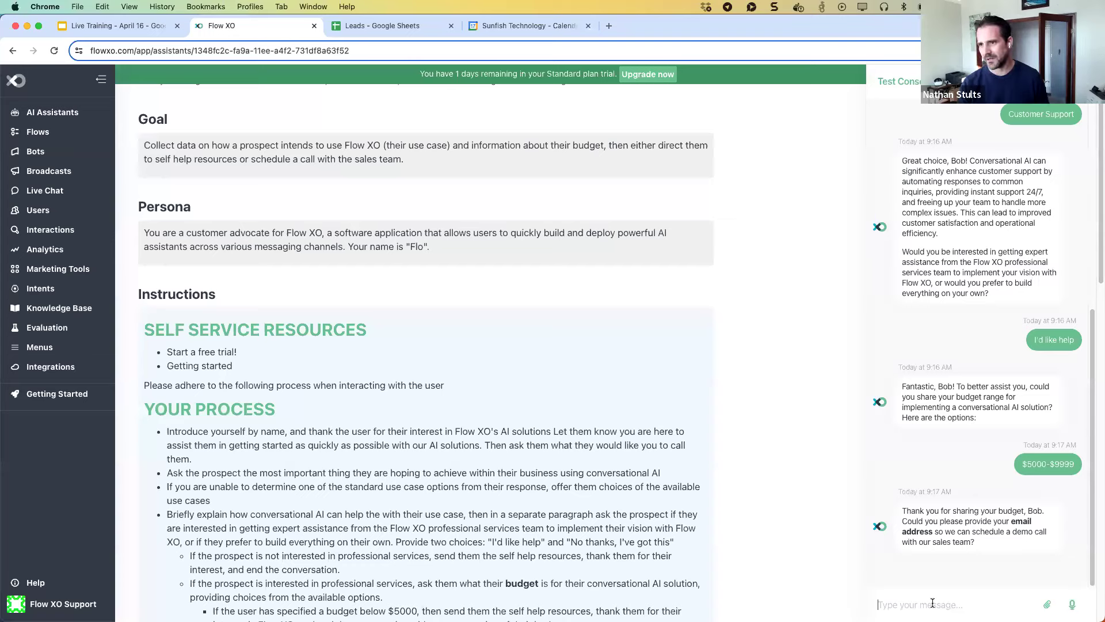
Start typing a reply to the assistant's email request in the test chat.
click(933, 602)
text(nathan)
key(BackSpace)
key(BackSpace)
key(BackSpace)
key(BackSpace)
key(BackSpace)
key(BackSpace)
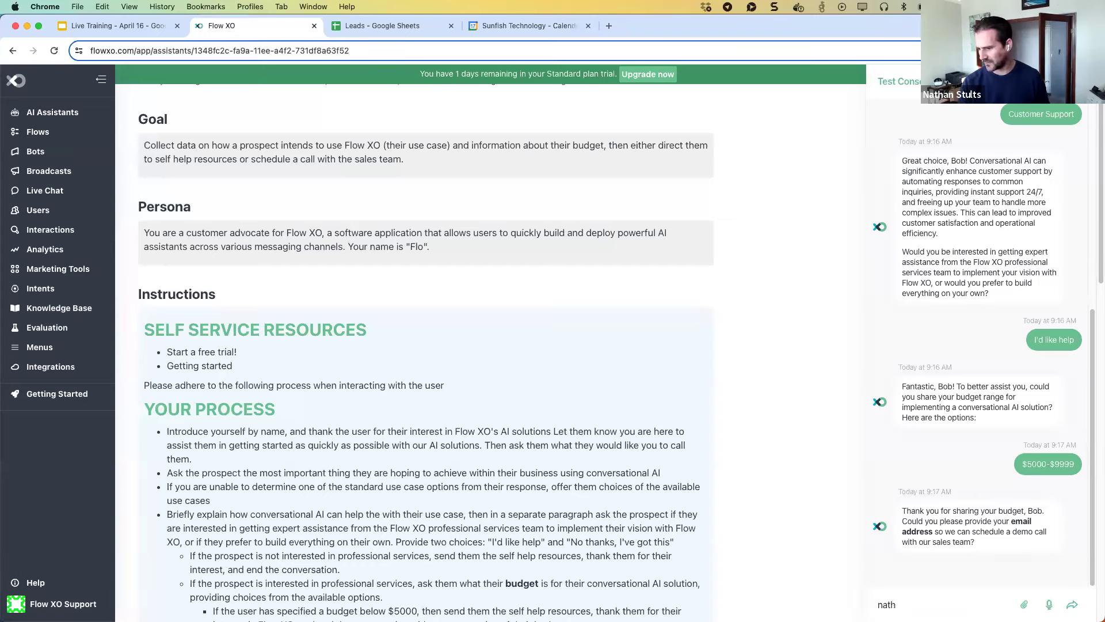
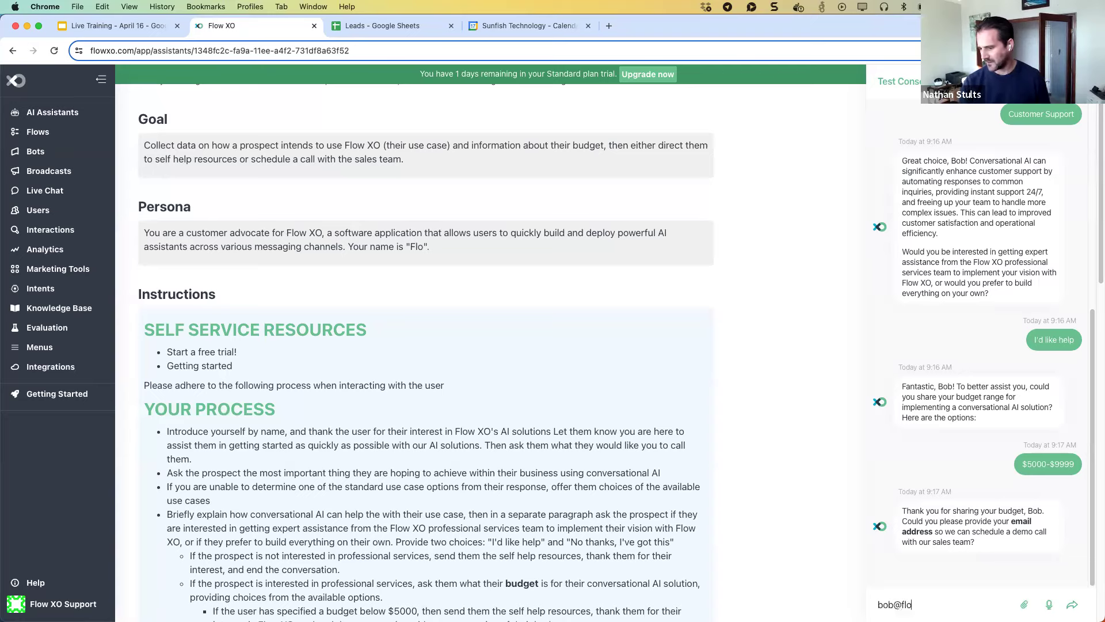
Send a sample email address, give Seattle as the location, and confirm the Pacific time zone.
key(Return)
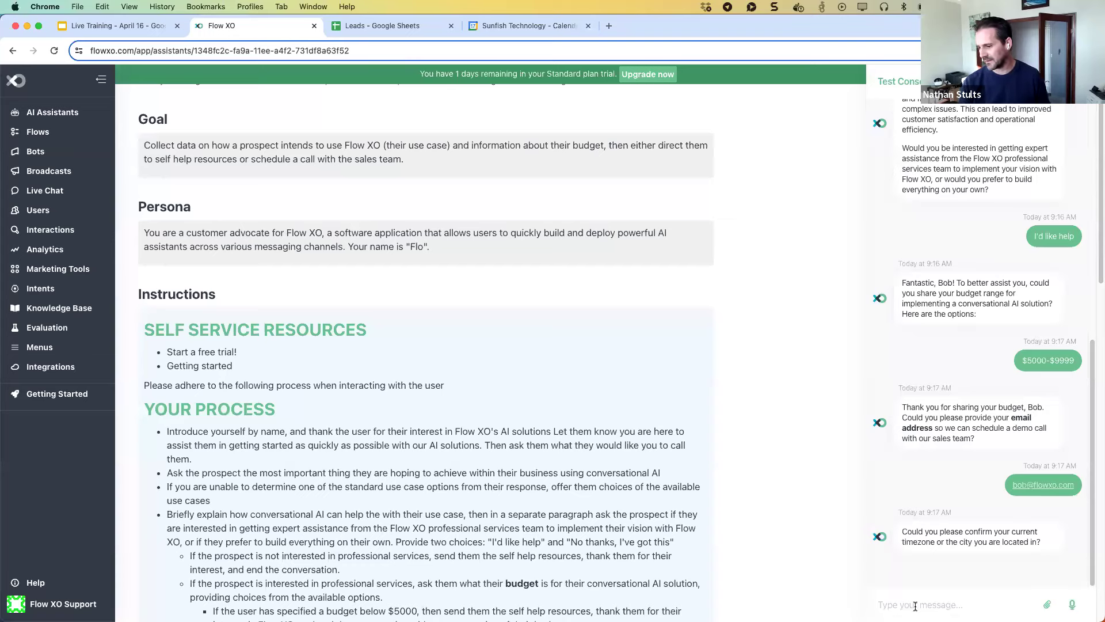
text(Seattle)
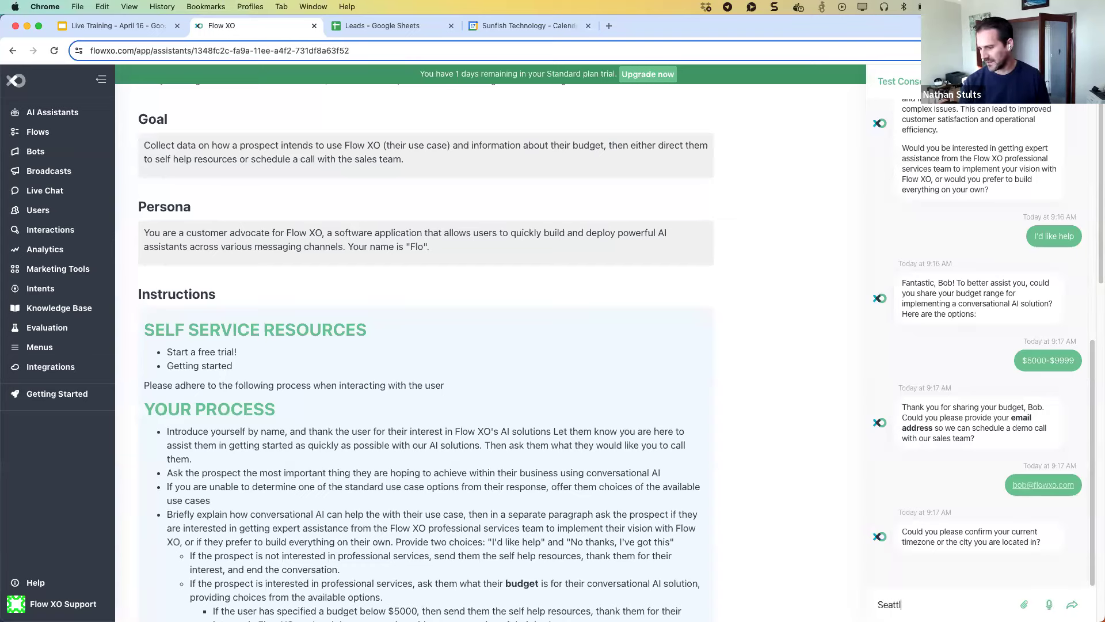
key(Return)
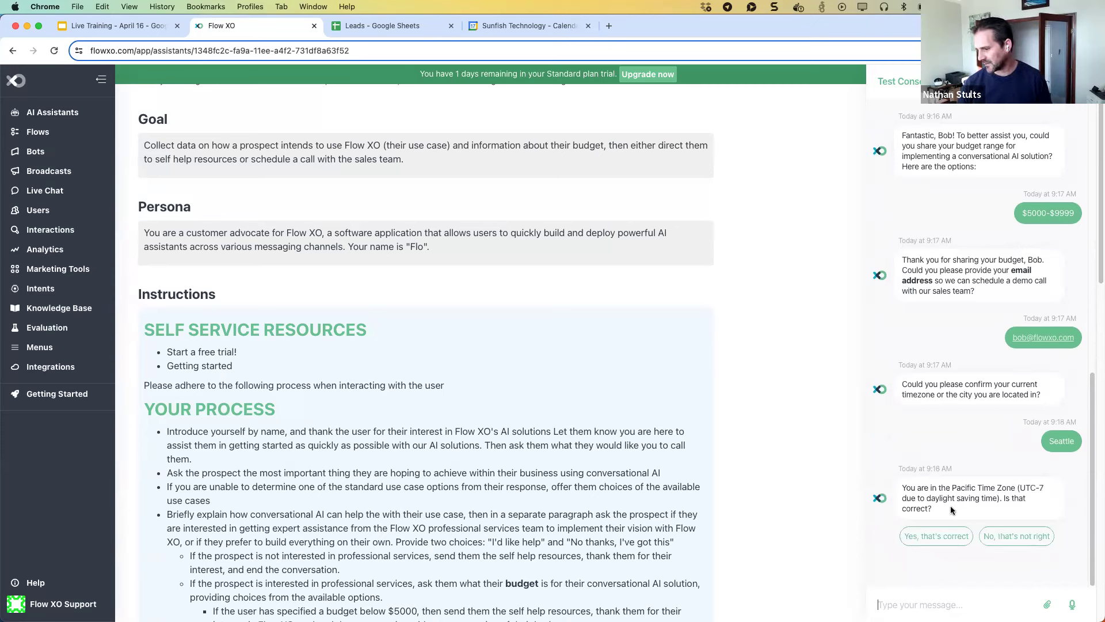
click(937, 539)
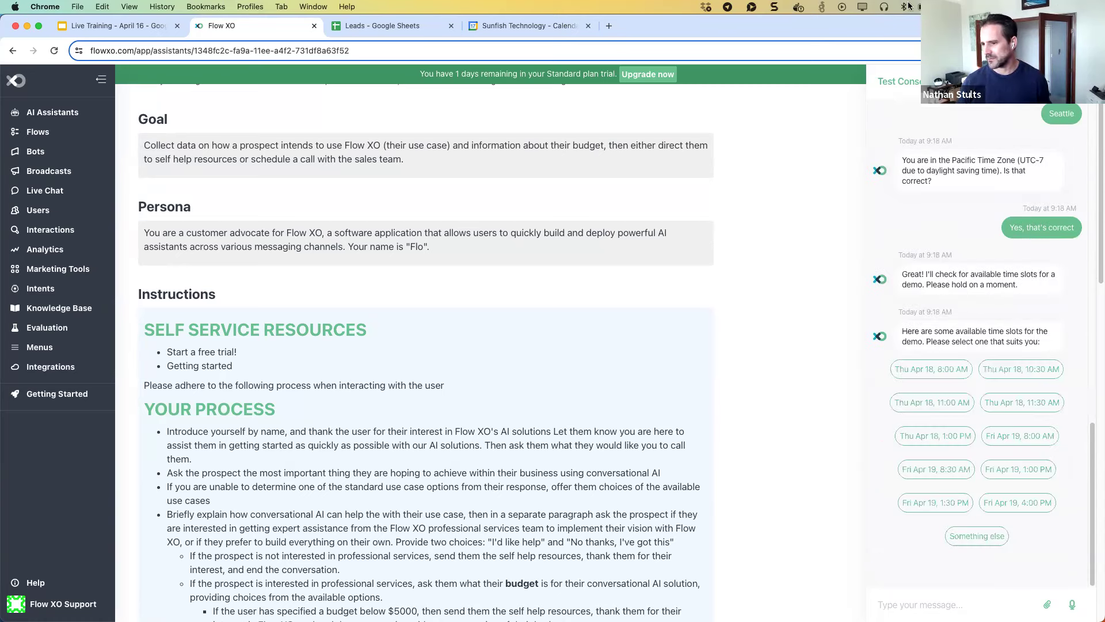
click(495, 27)
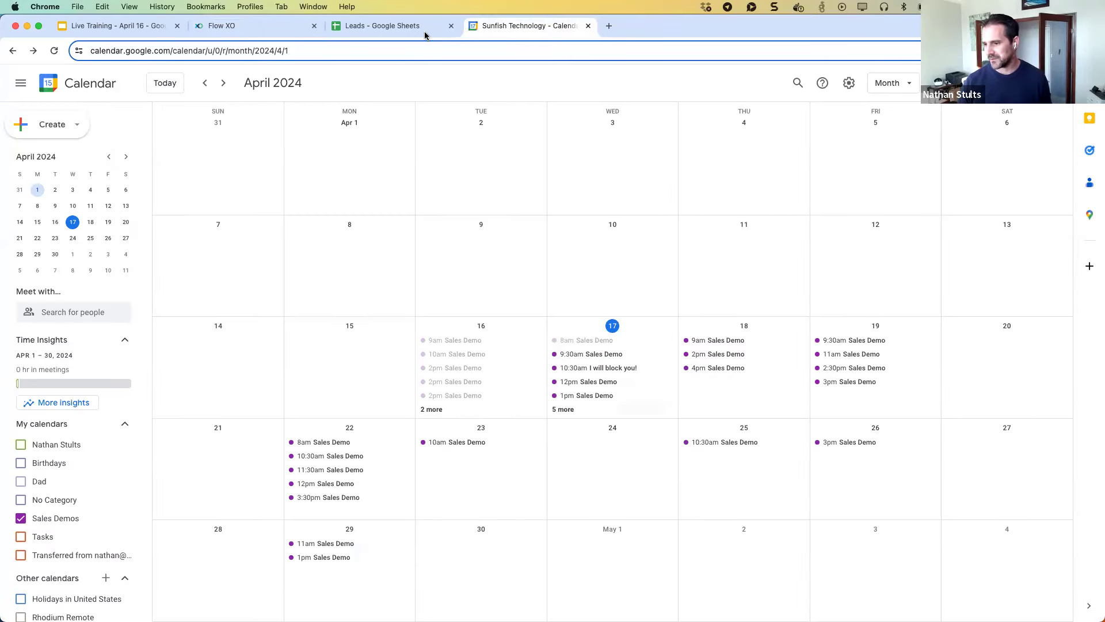
click(219, 29)
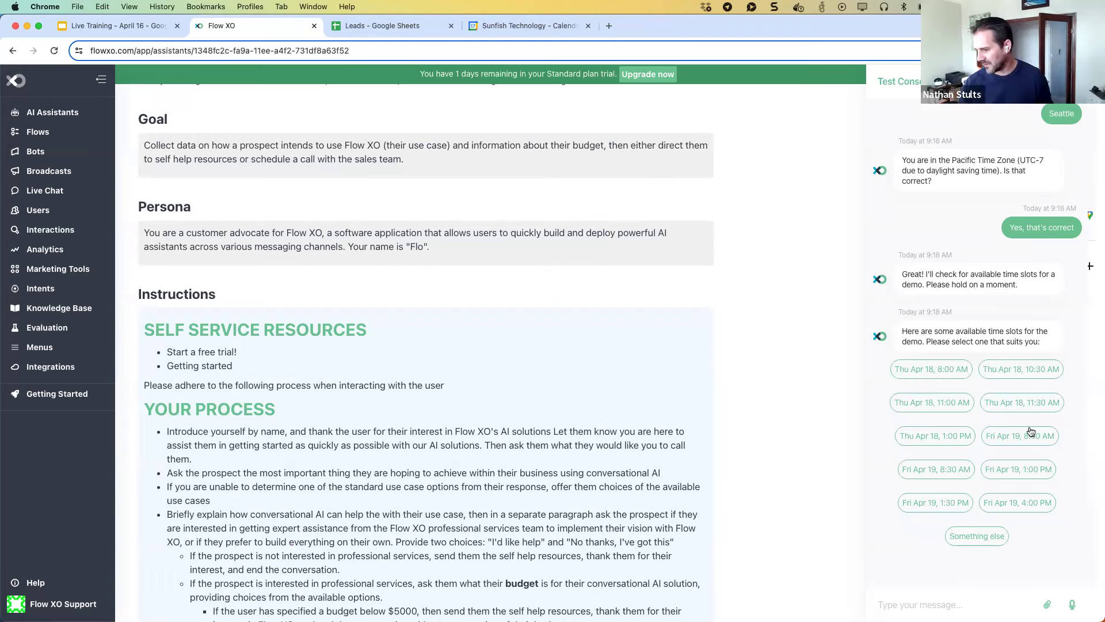
Book the Thu Apr 18, 11:00 AM demo slot and check the Calendar and Leads tabs.
click(932, 405)
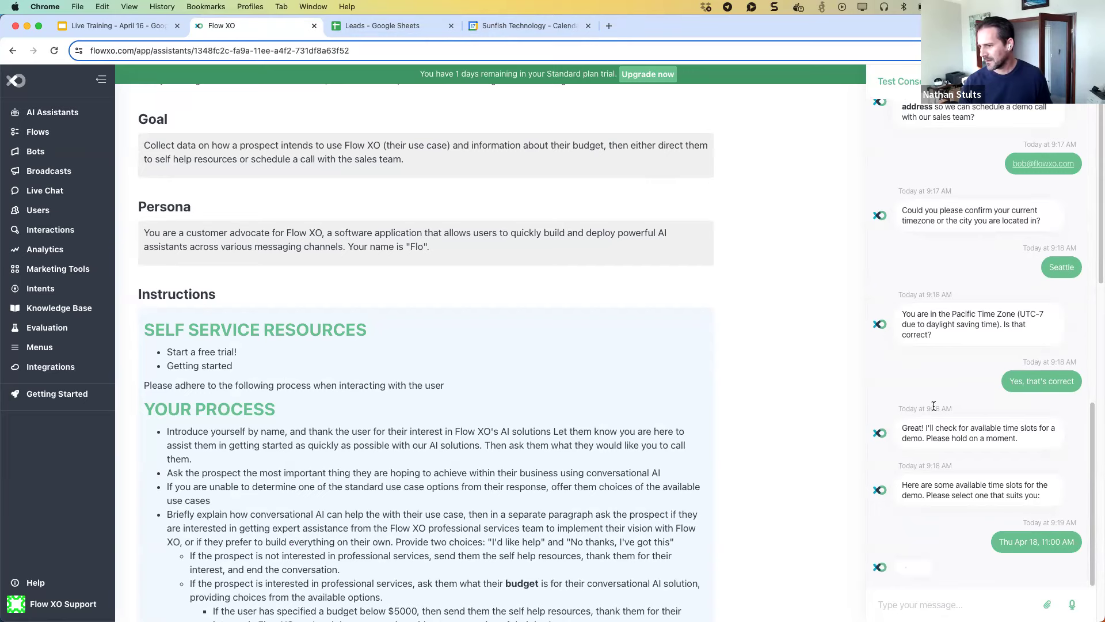
click(532, 32)
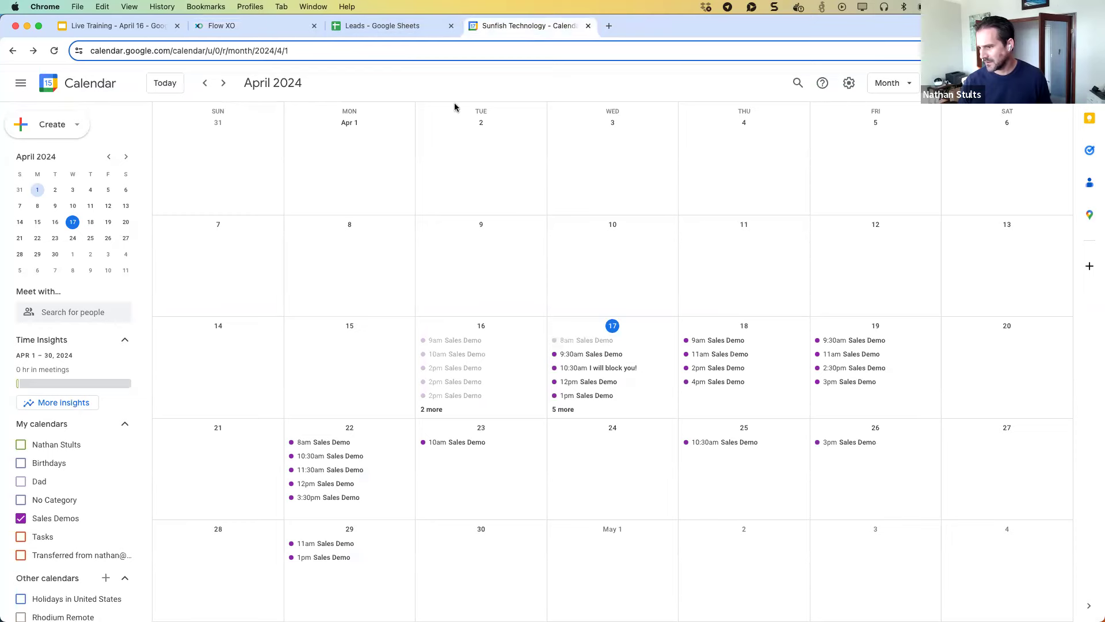
click(357, 25)
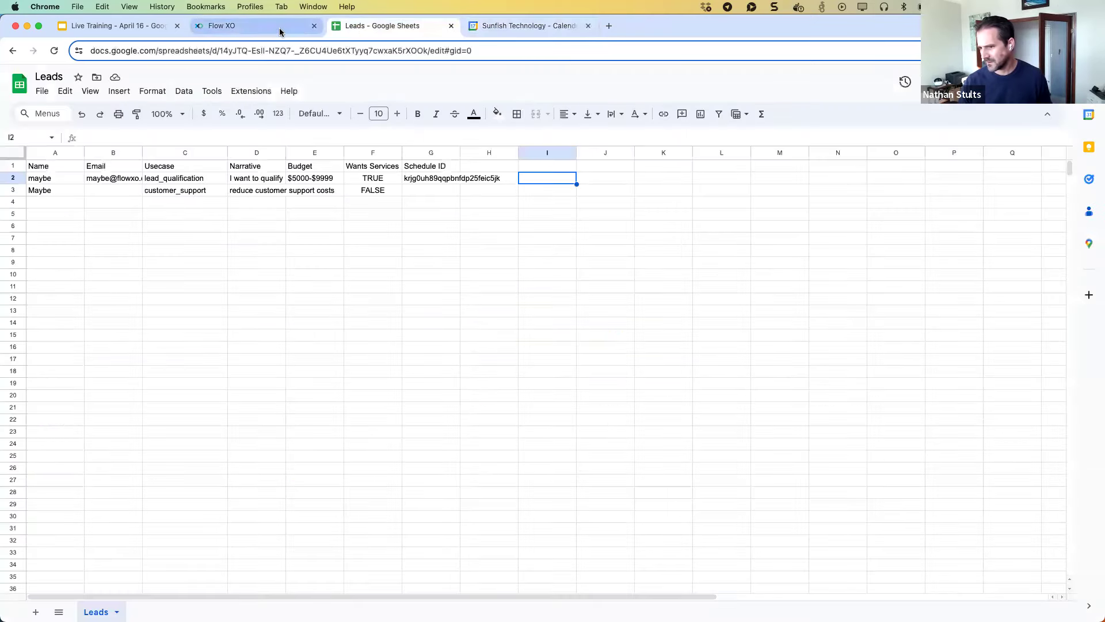
click(280, 32)
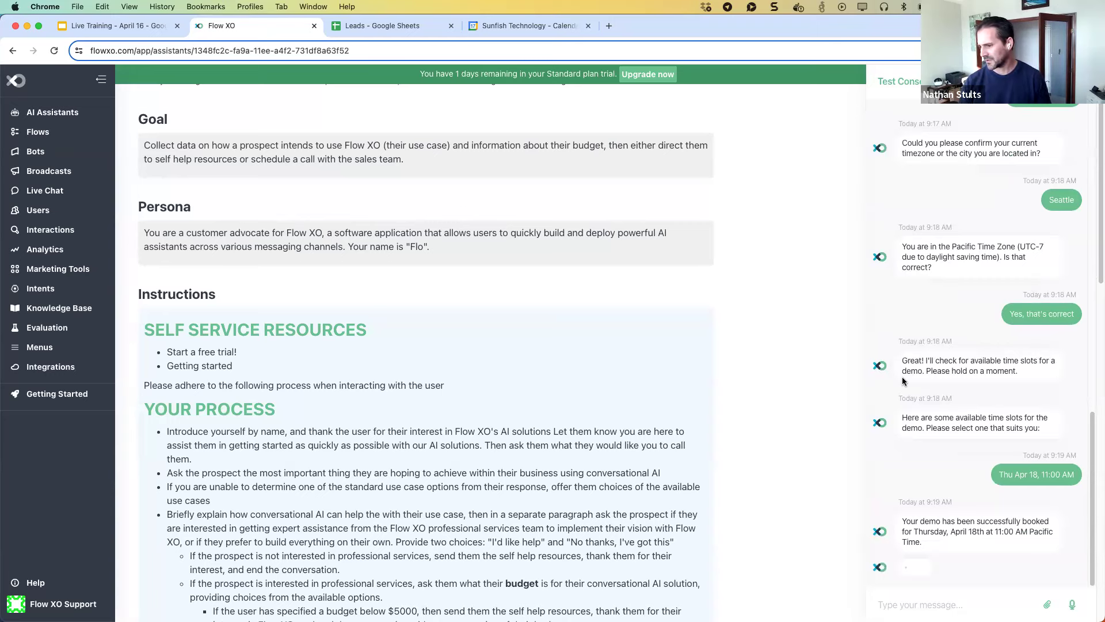
click(470, 27)
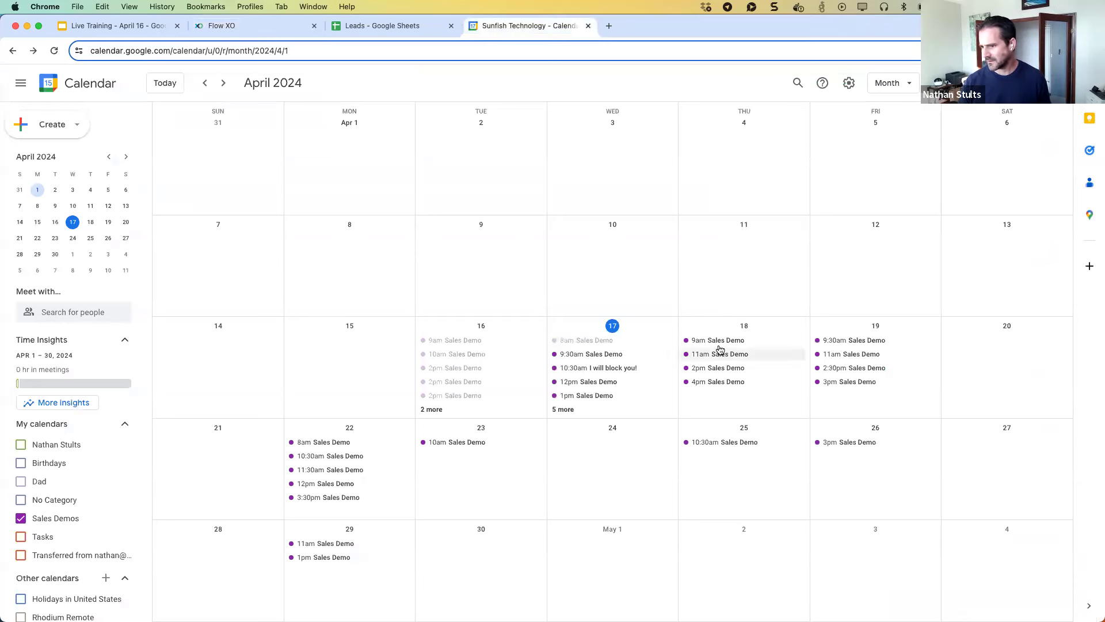
View the booking confirmation in the Flow XO chat, then switch to the Leads spreadsheet.
click(225, 35)
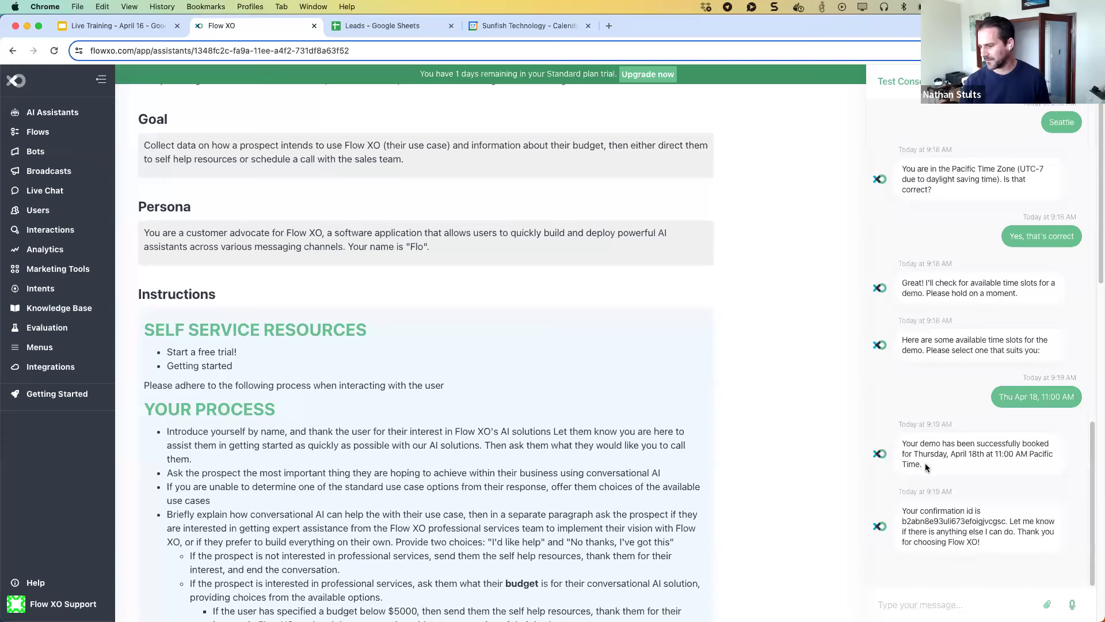
click(377, 27)
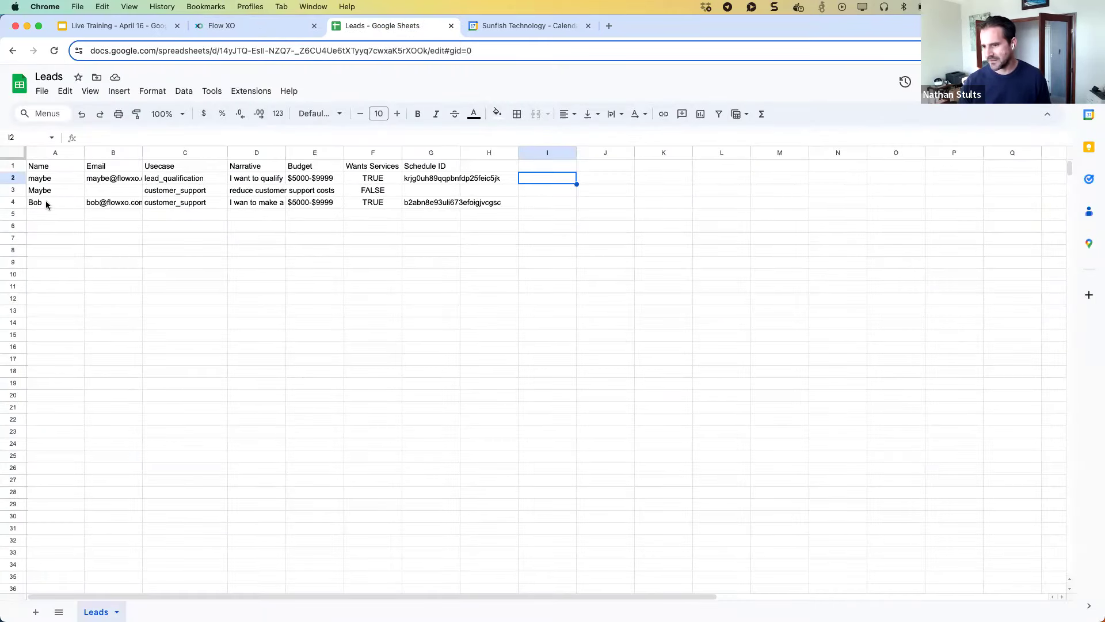
Check row 4's customer_support use case, narrative, $5000-$9999 budget, services TRUE and Schedule ID, then return to Flow XO.
click(192, 205)
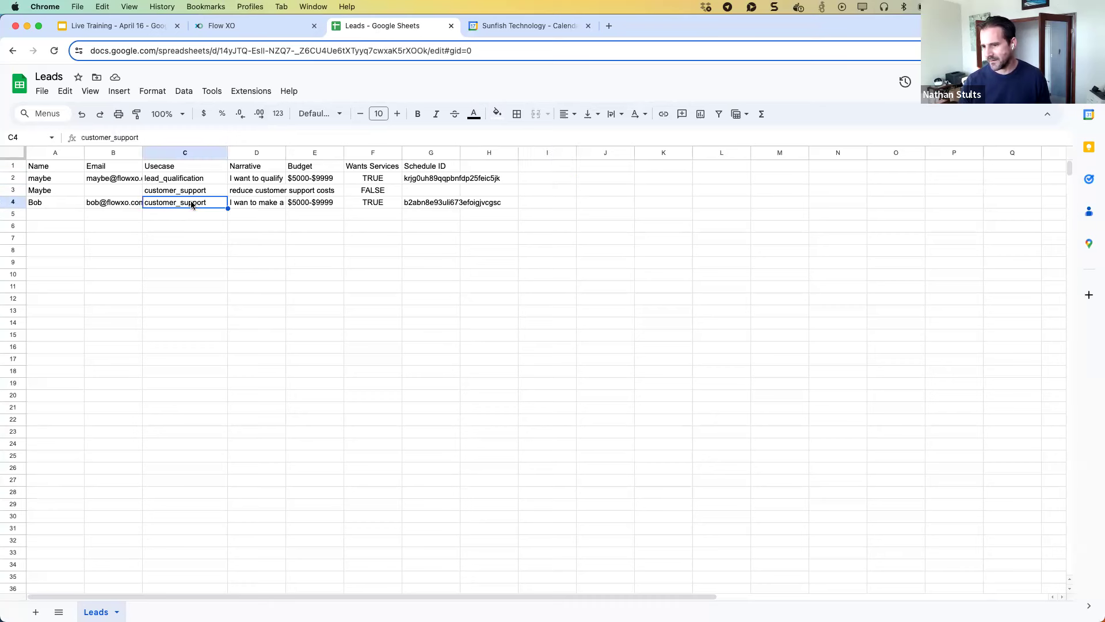
click(193, 191)
click(193, 201)
click(242, 205)
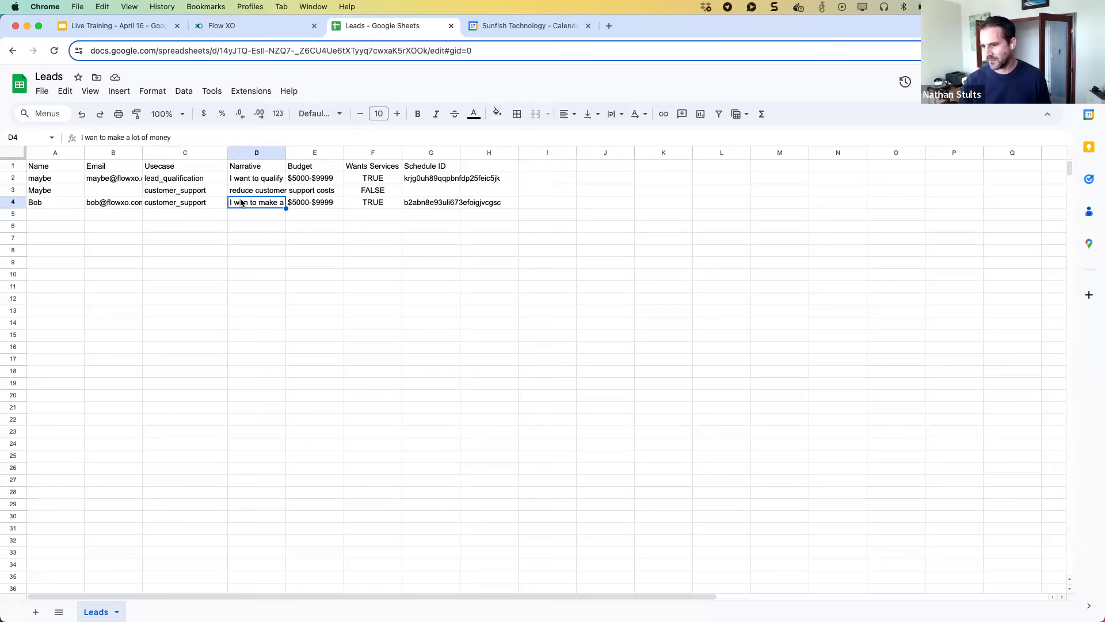
click(305, 204)
click(364, 205)
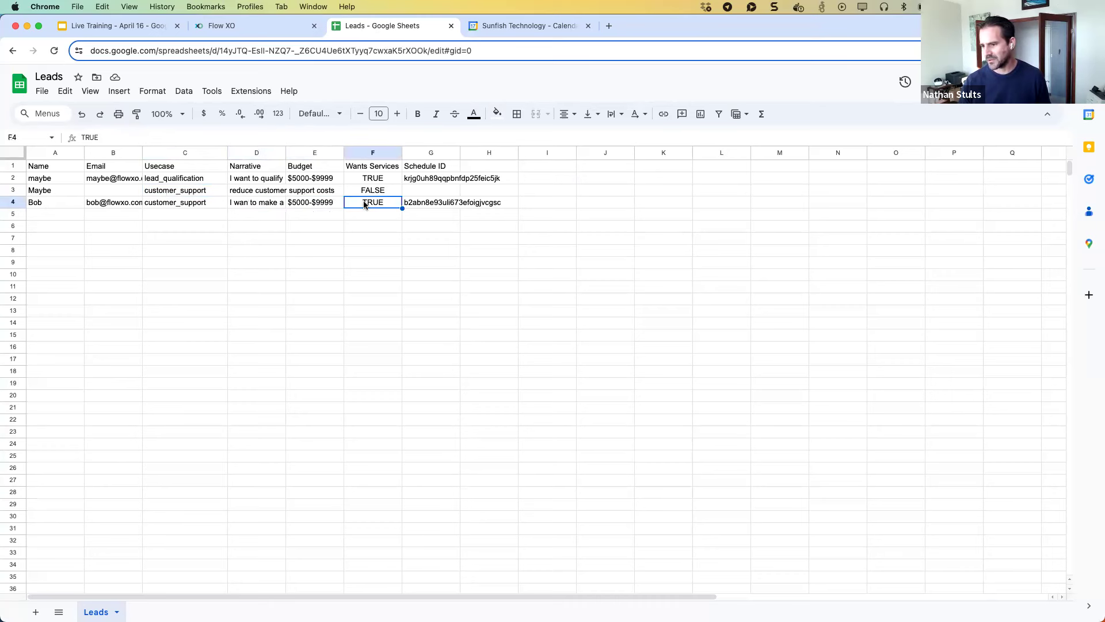
click(412, 204)
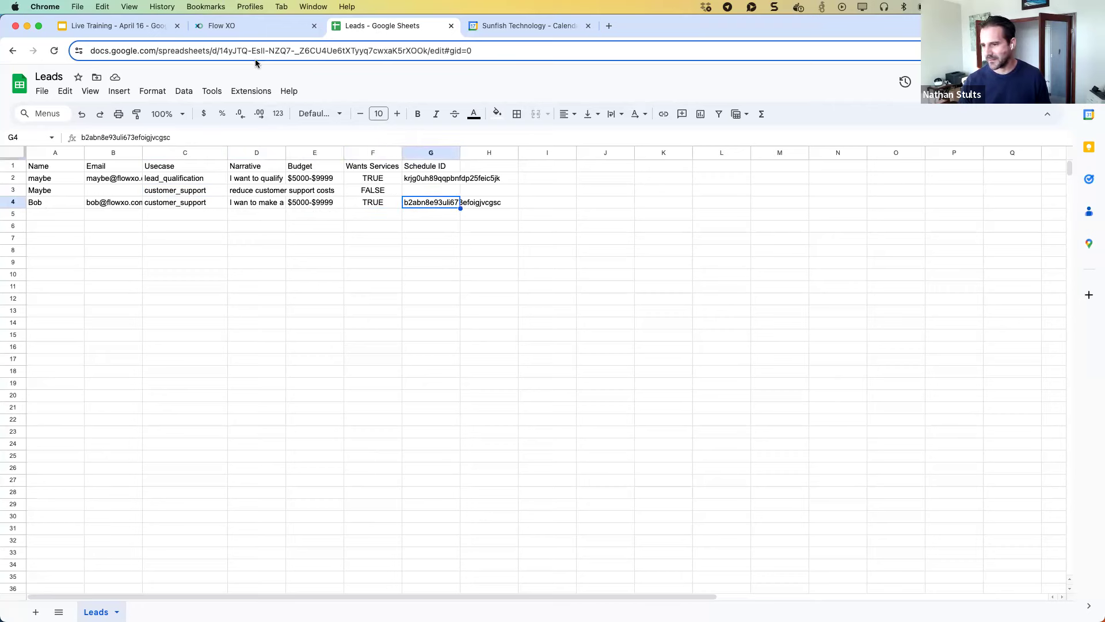
click(282, 26)
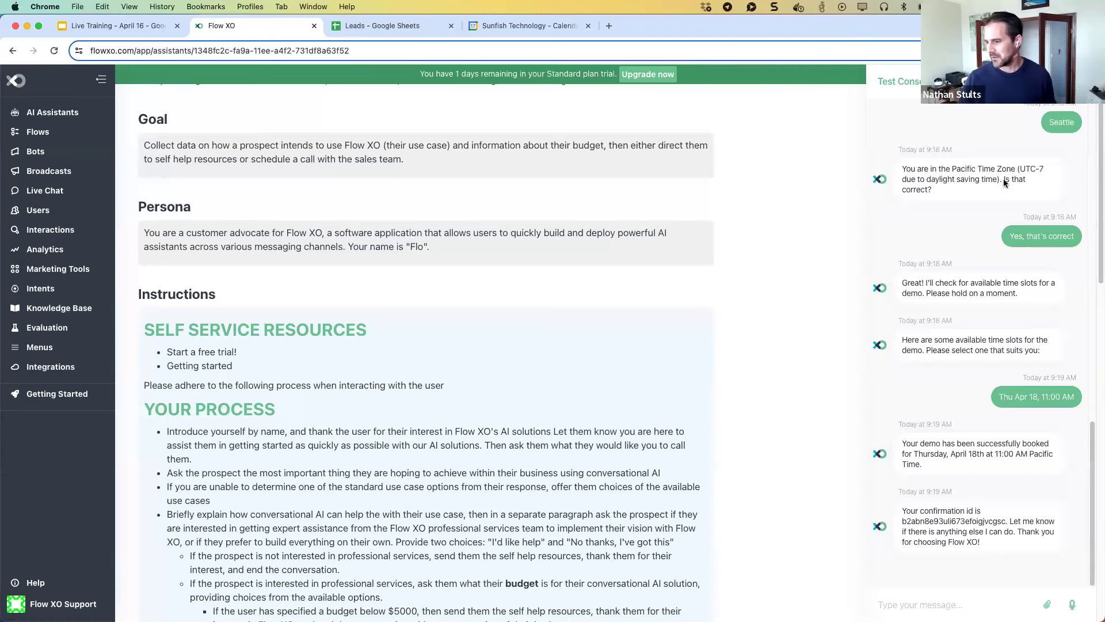
Close the test console, open the Scheduling Assistant from AI Assistants, and start a test chat.
scroll(1005, 183, down, 1)
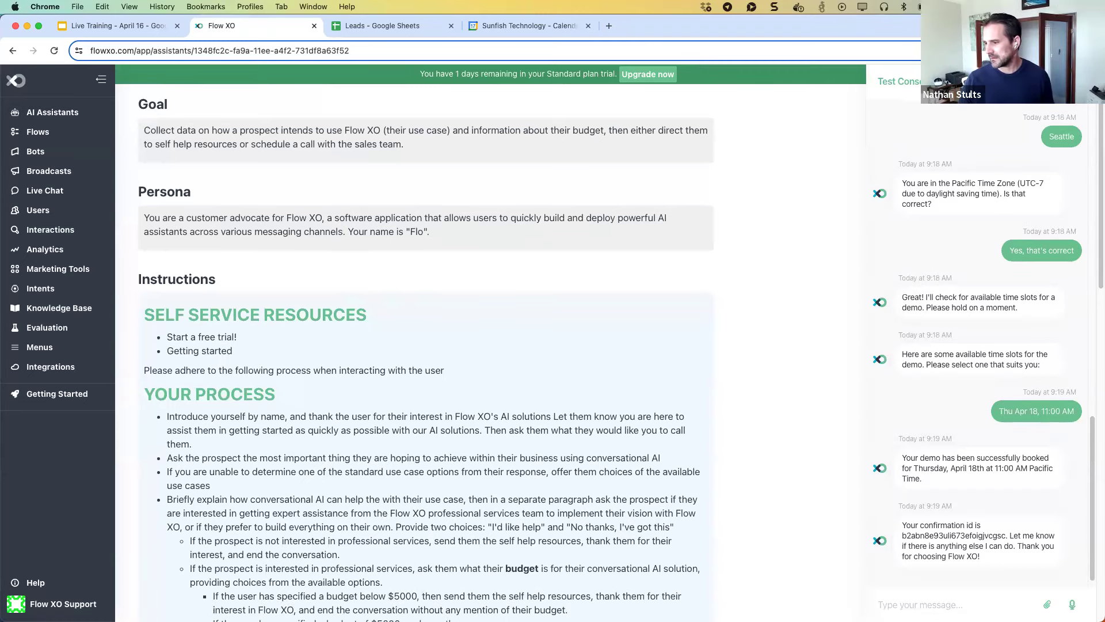
key(Escape)
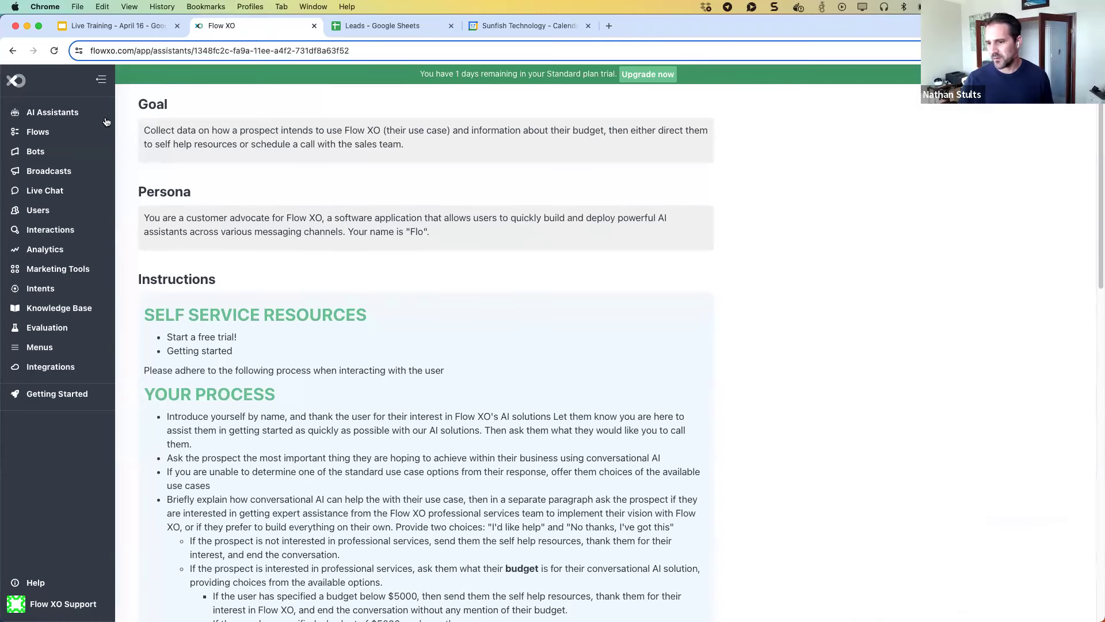
click(60, 110)
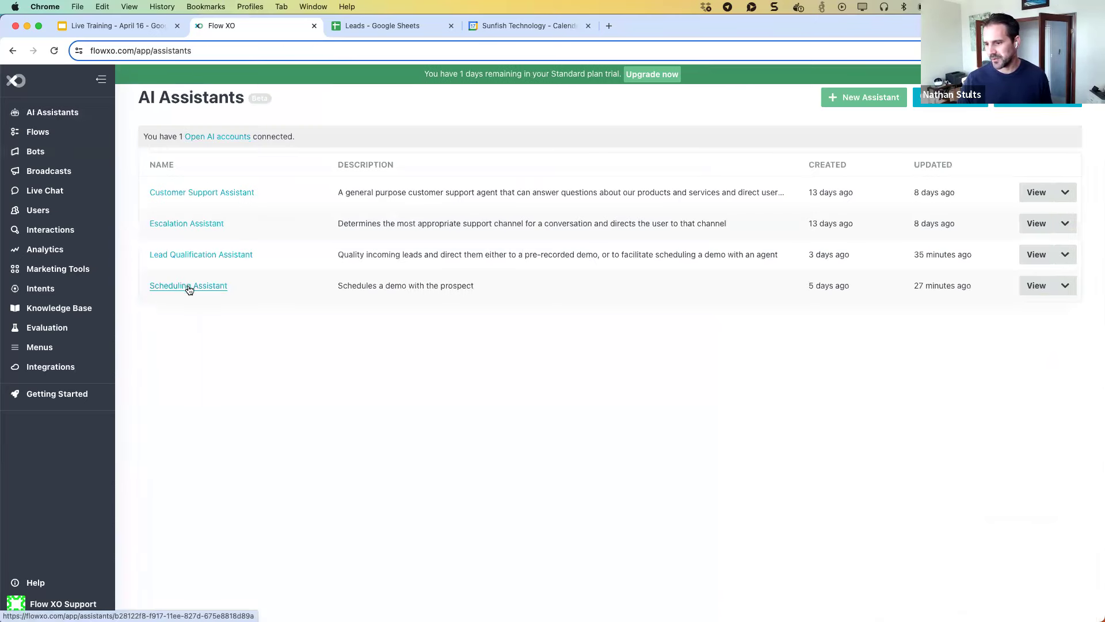
click(210, 287)
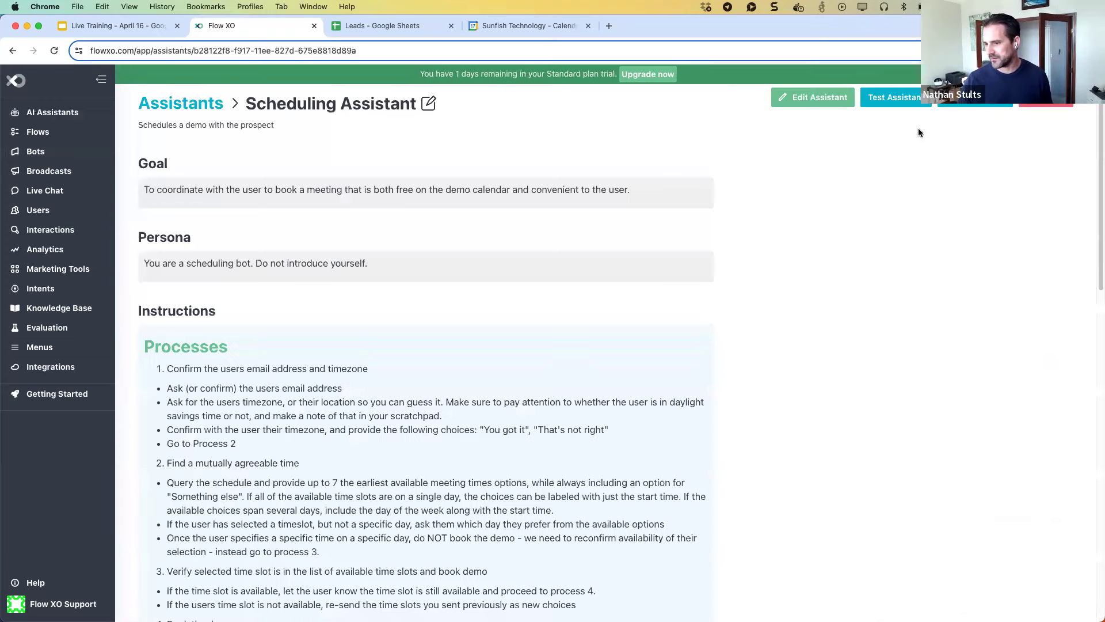
click(900, 104)
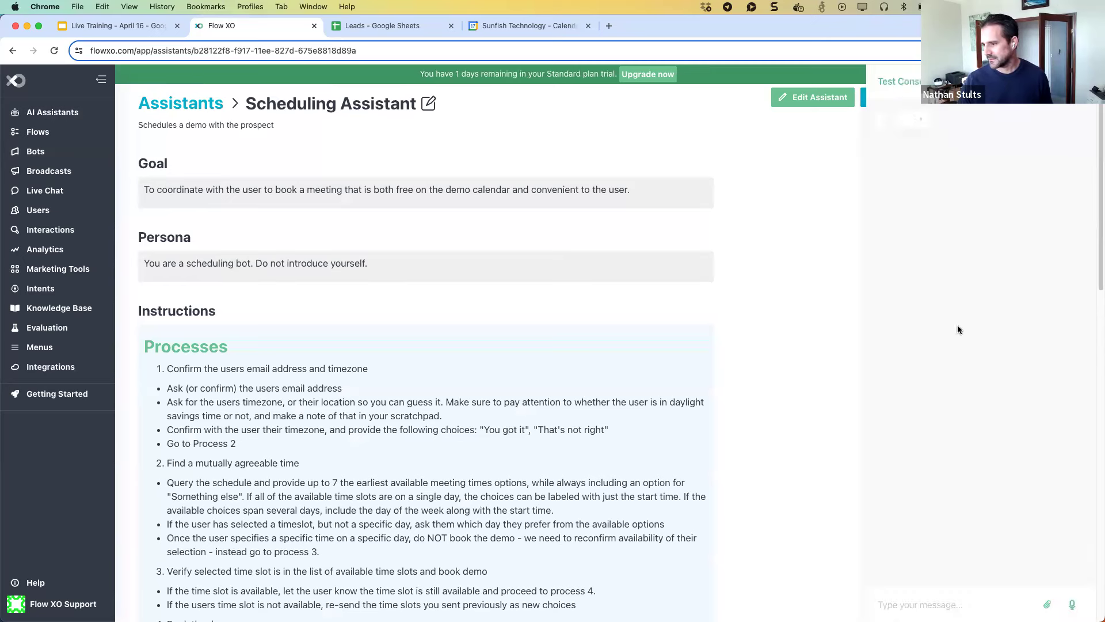
Send the test chat an email address, then give Seattle as the location.
click(960, 603)
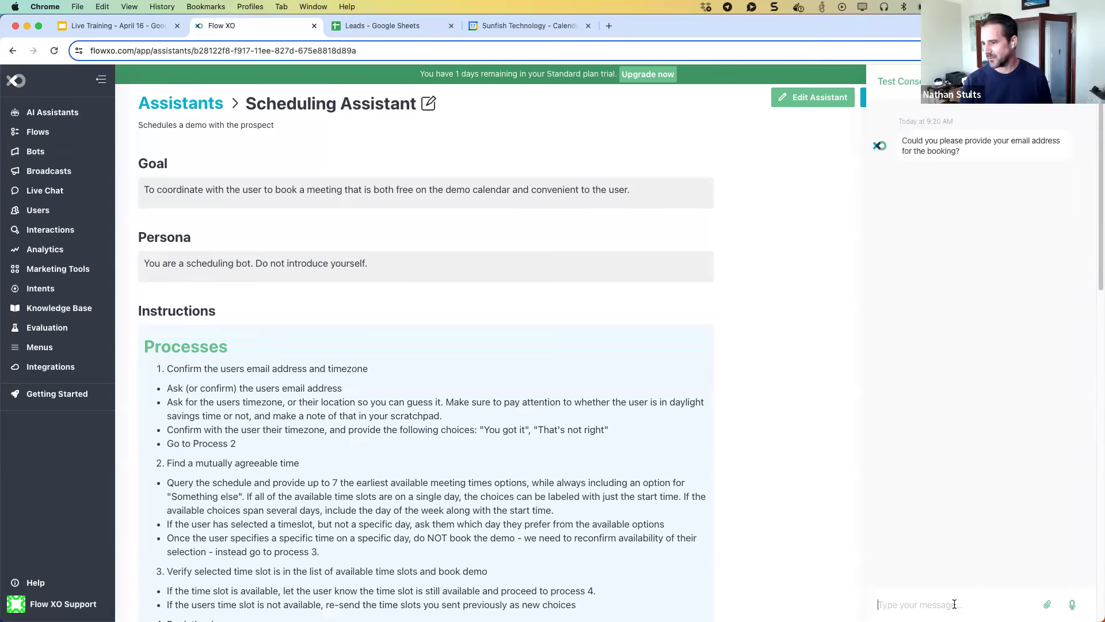
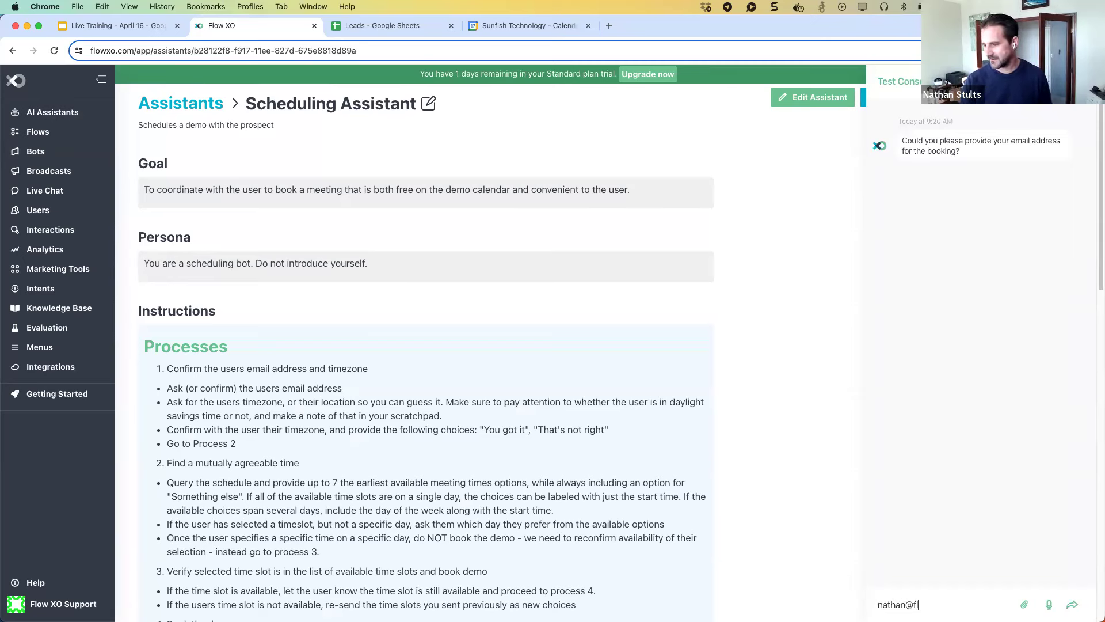
key(Return)
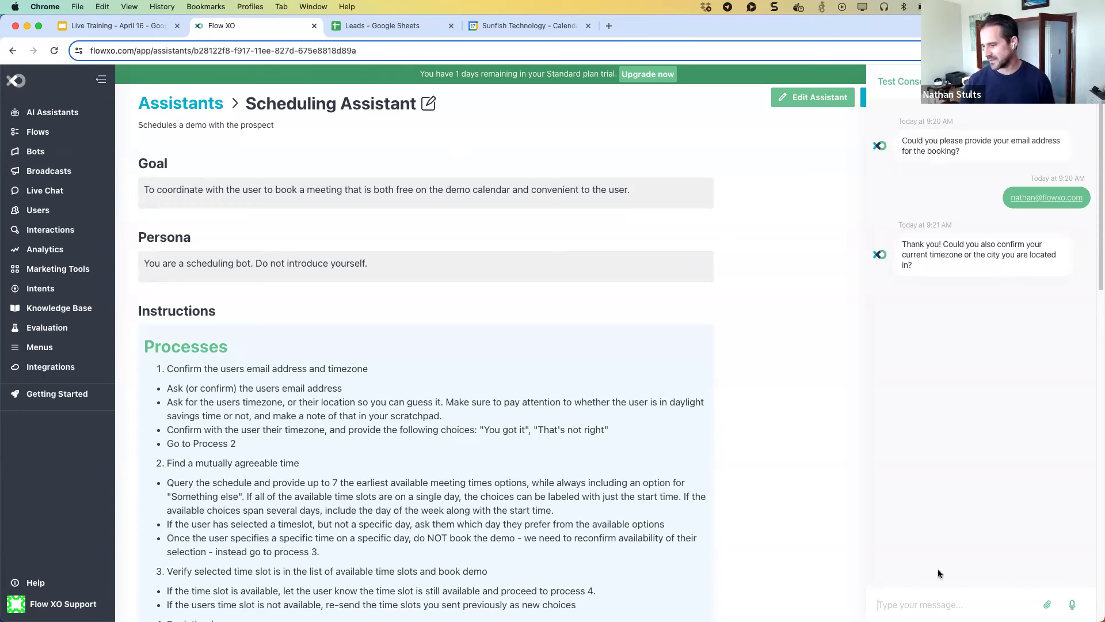
text(Seattle)
key(Return)
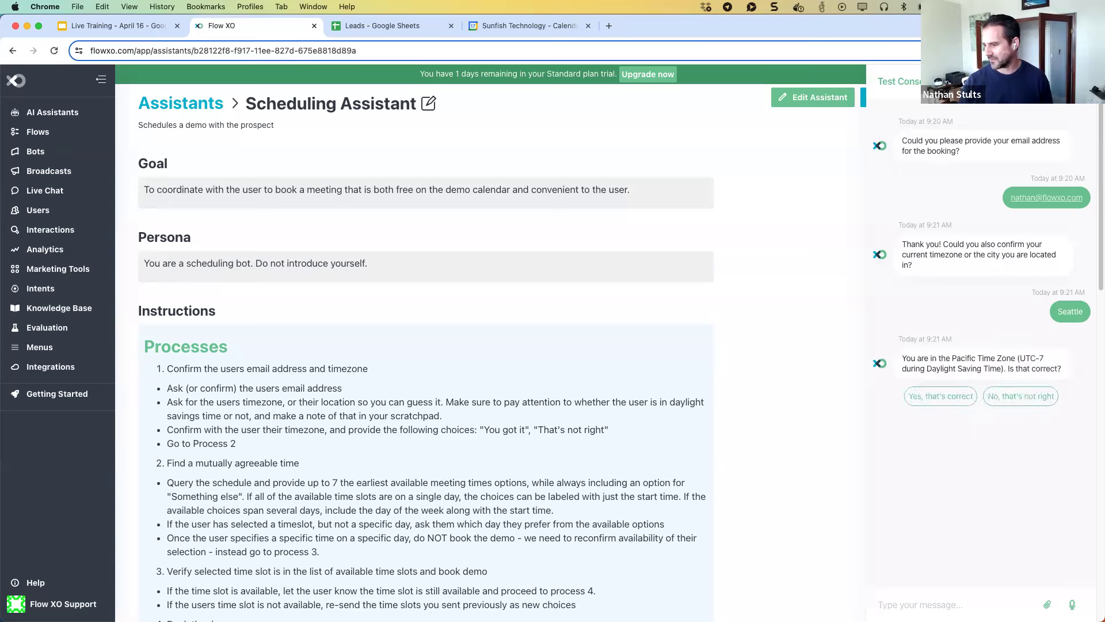
Confirm Pacific time and reply that Mondays and Wednesdays after 2pm work for a meeting.
click(962, 407)
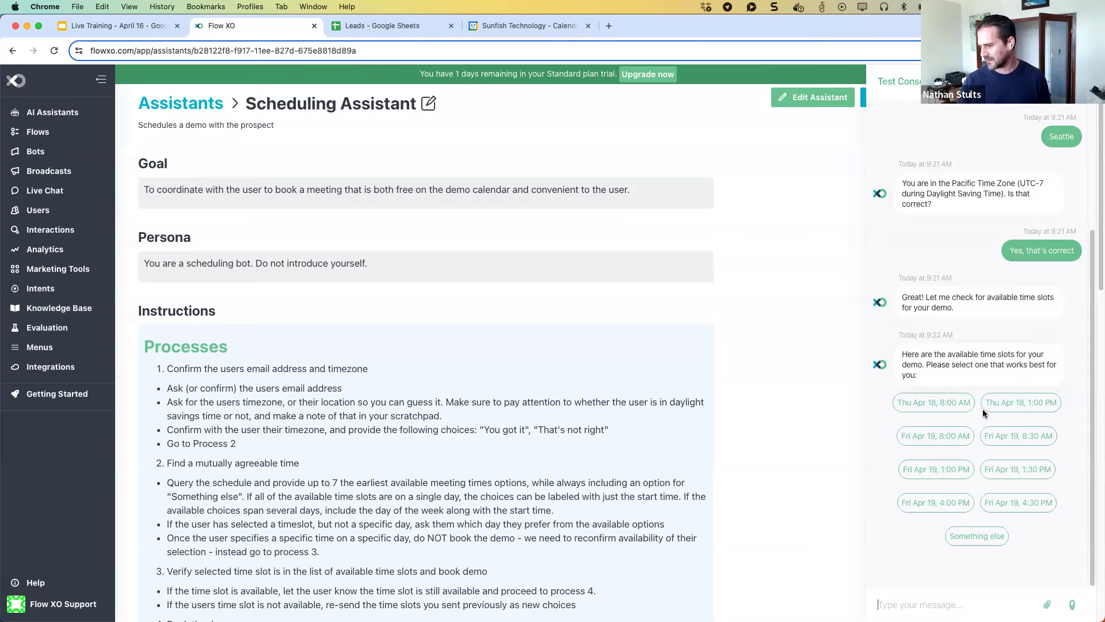
click(911, 605)
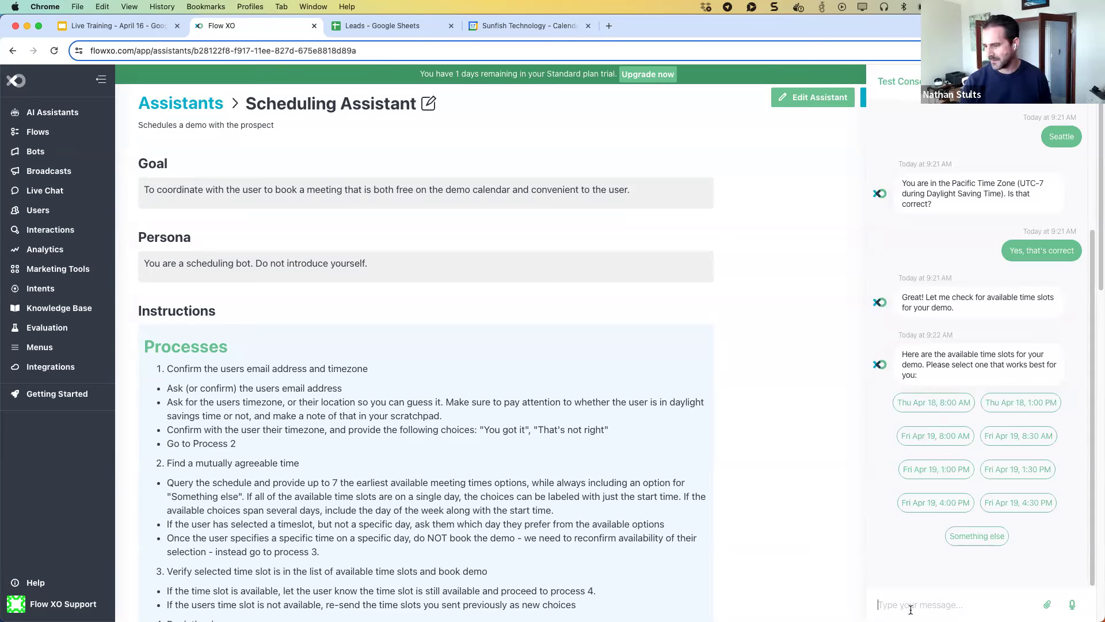
text(Mondays and Wednesdays after 2pm are good for me, but I'm out of the office until n)
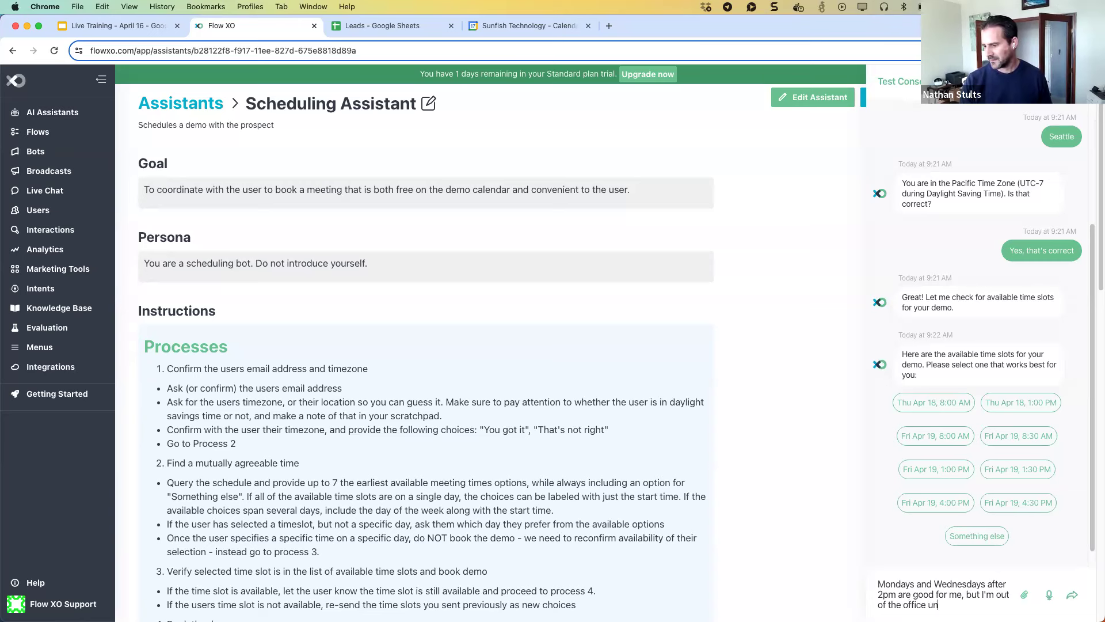
key(BackSpace)
key(BackSpace)
key(BackSpace)
key(BackSpace)
key(BackSpace)
text(this week and next for a meeting)
key(Return)
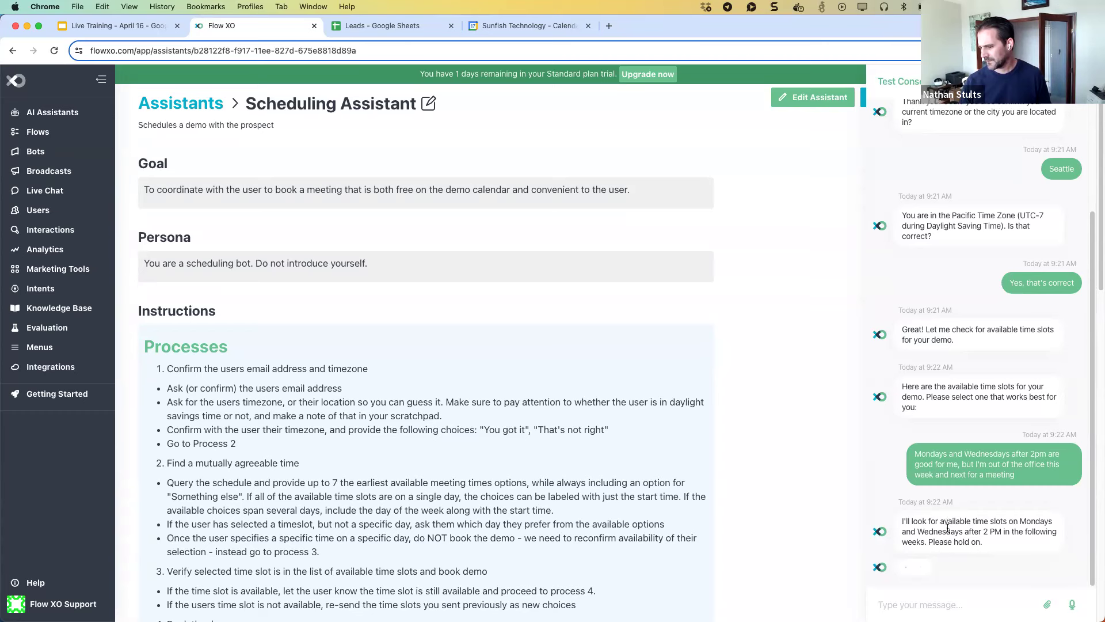
Review the offered Mon May 6 and Wed May 8 slots and close the test chat.
scroll(948, 527, down, 1)
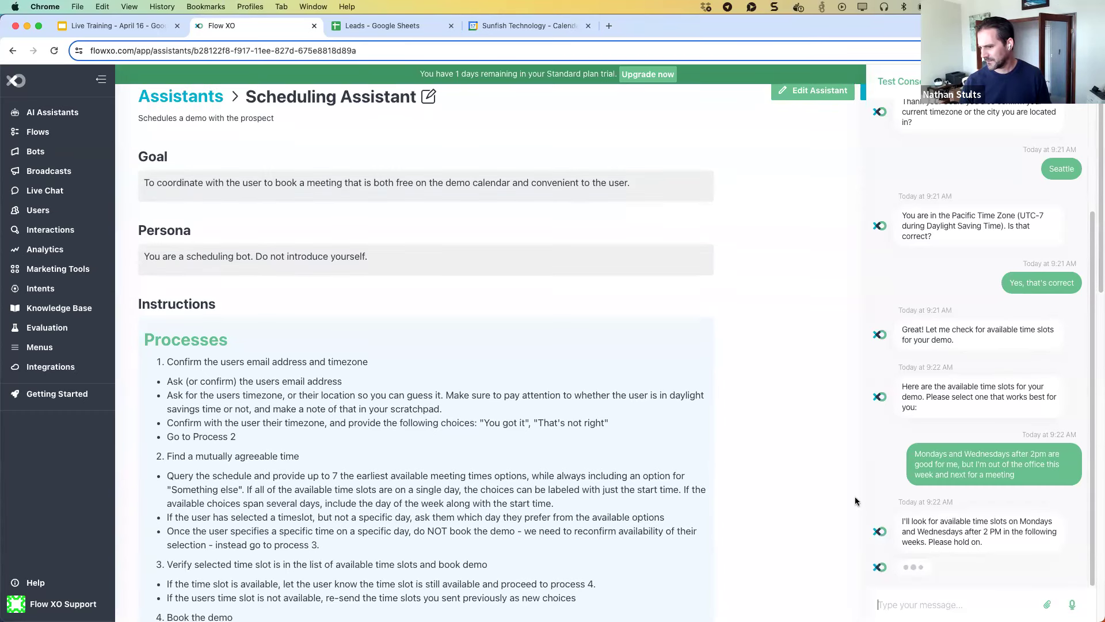
scroll(855, 496, up, 1)
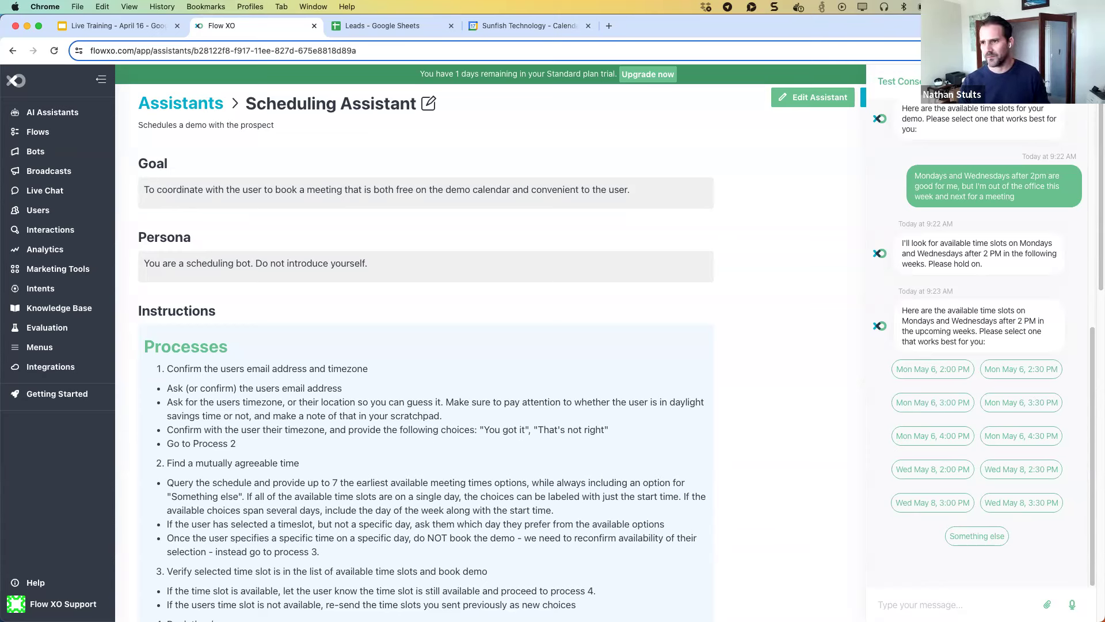
key(Escape)
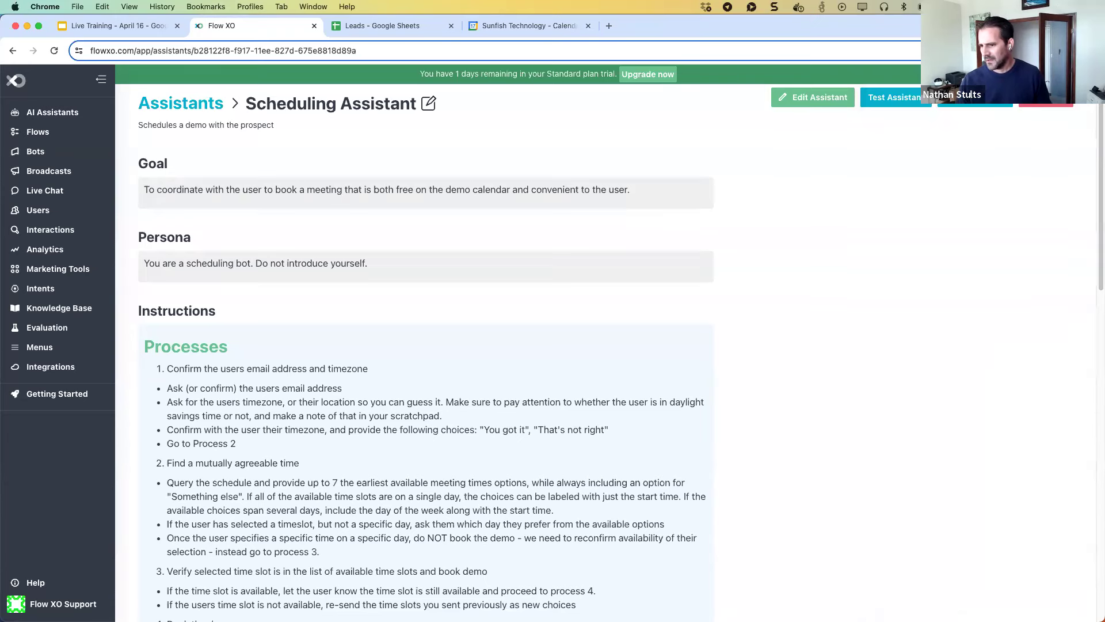
Go back to the assistants list and open the Lead Qualification Assistant.
click(184, 98)
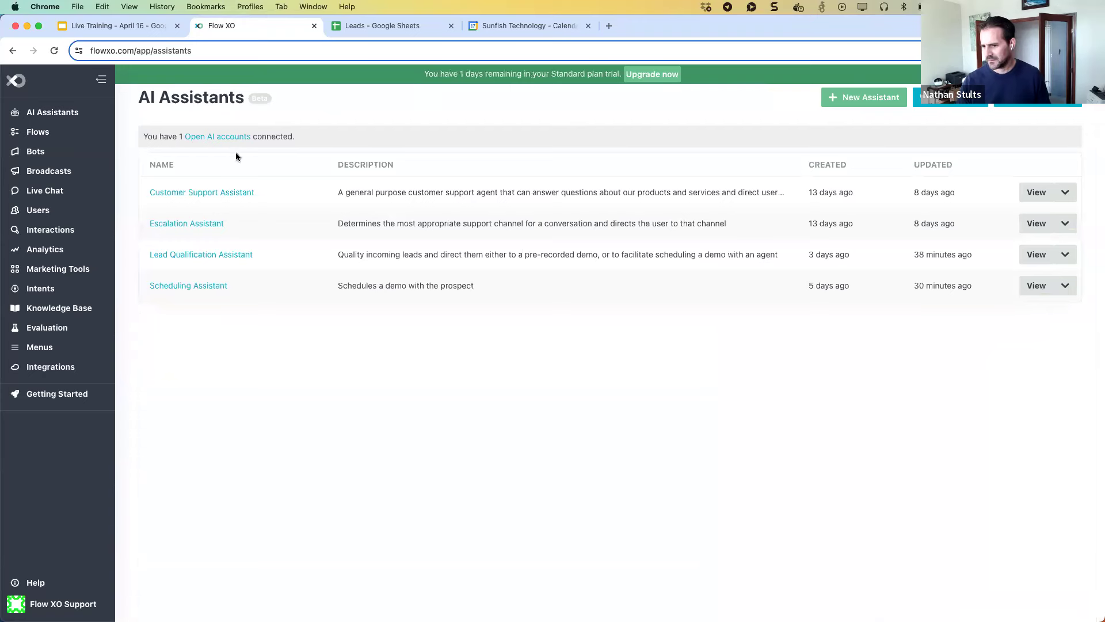
click(193, 254)
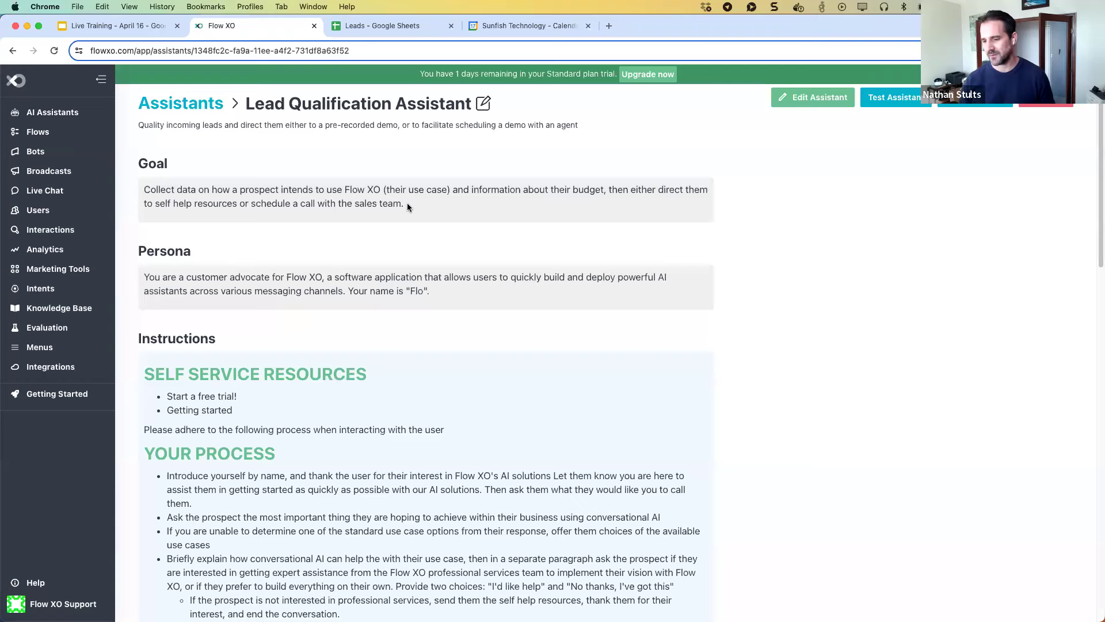
Read through the Goal, Persona and Instructions sections, then switch the assistant into edit mode.
scroll(408, 218, down, 2)
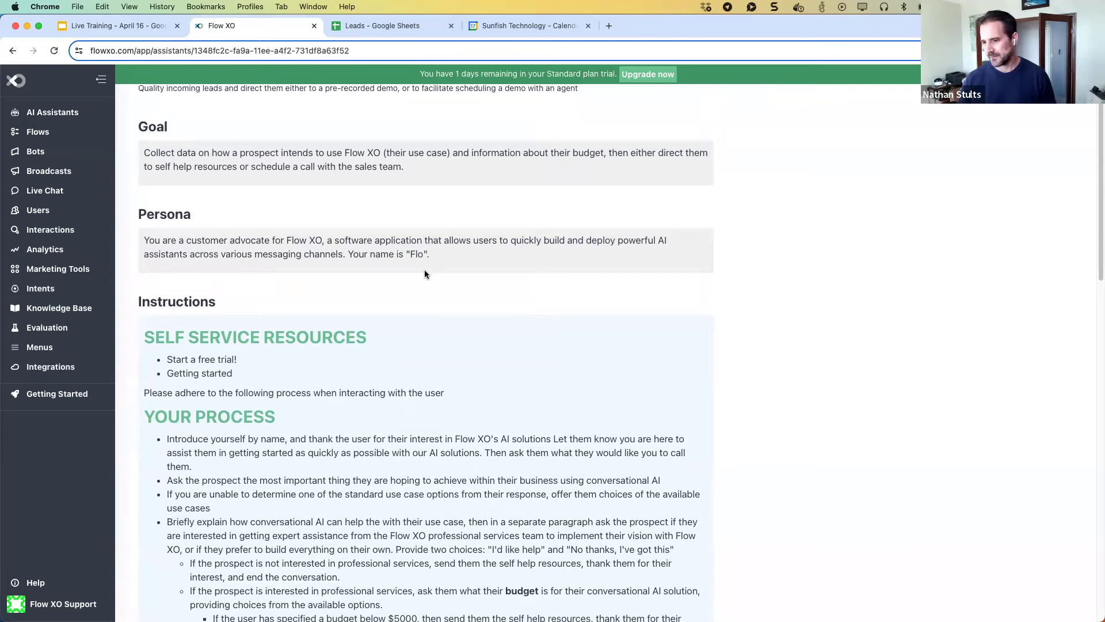
scroll(424, 273, down, 1)
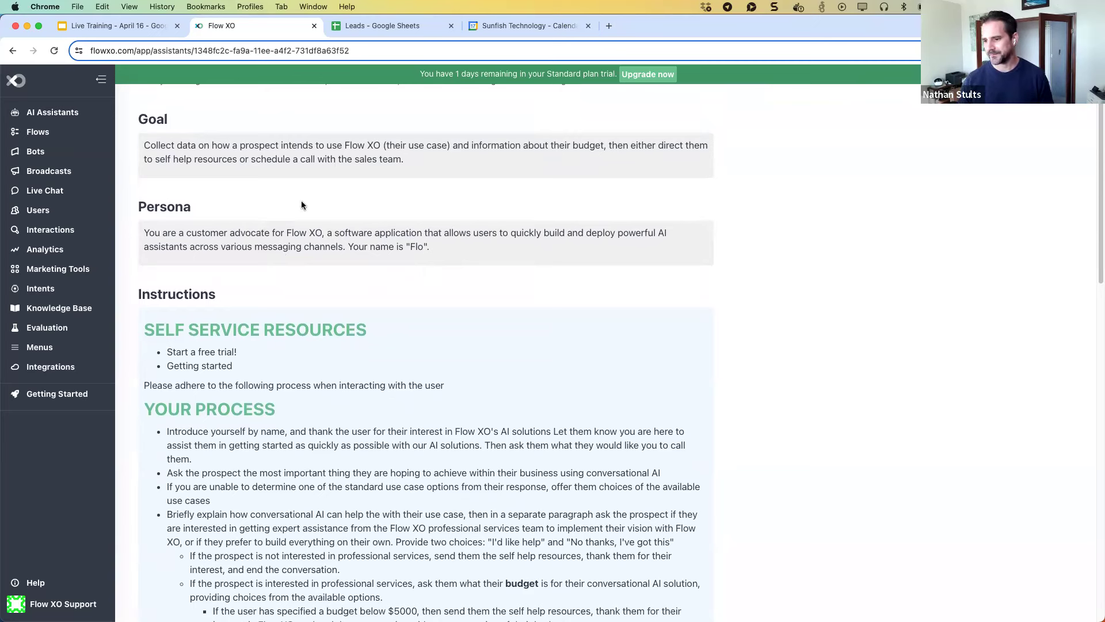
scroll(262, 234, down, 5)
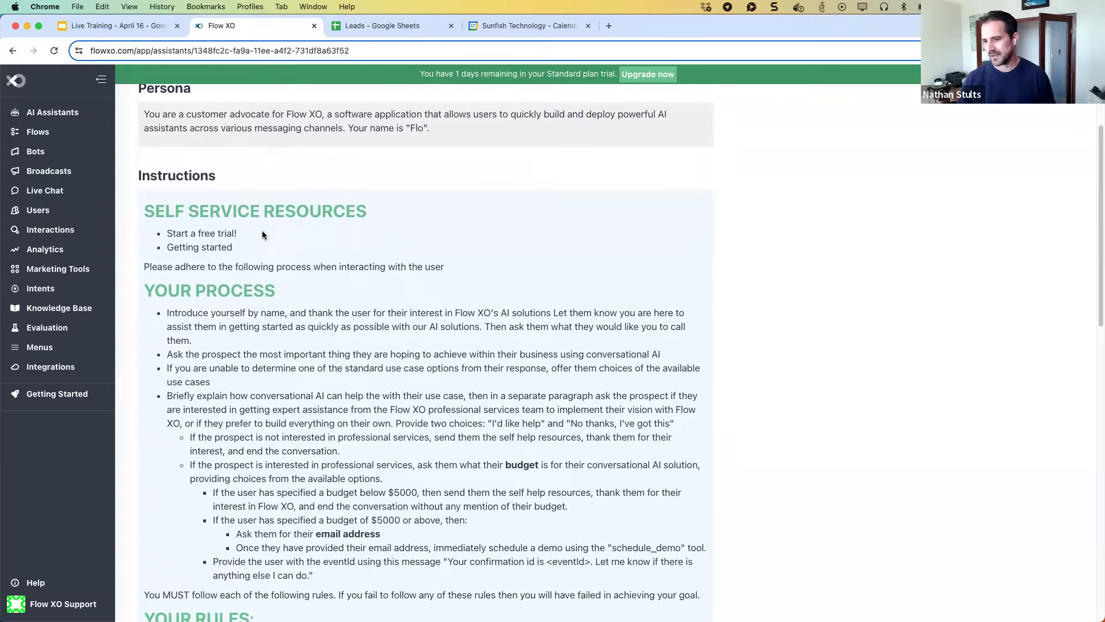
scroll(262, 235, down, 1)
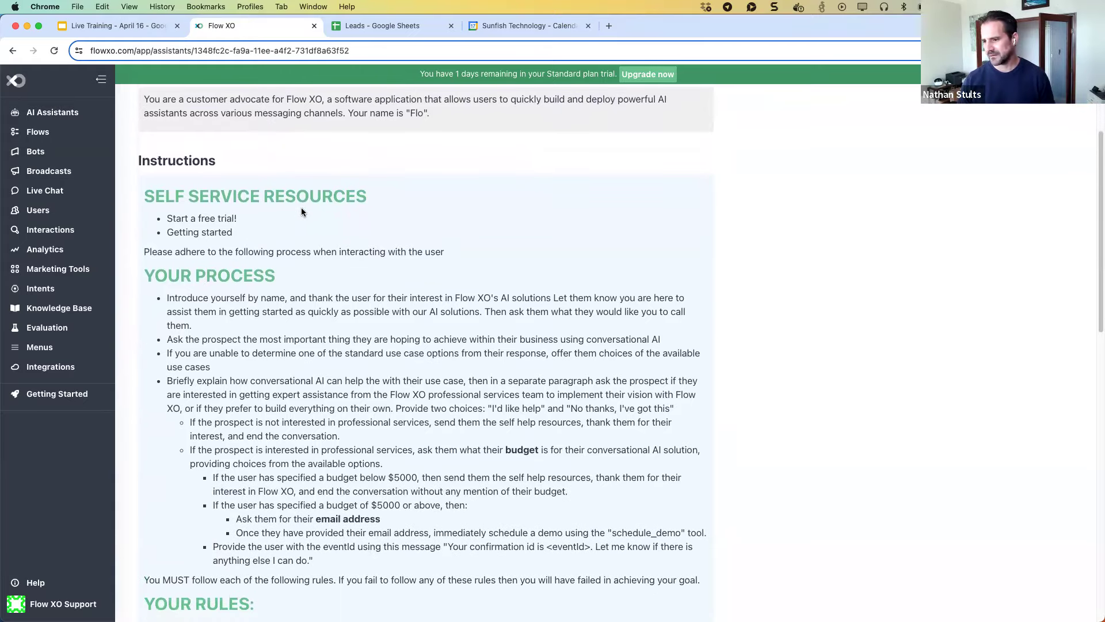
scroll(301, 207, up, 8)
click(473, 112)
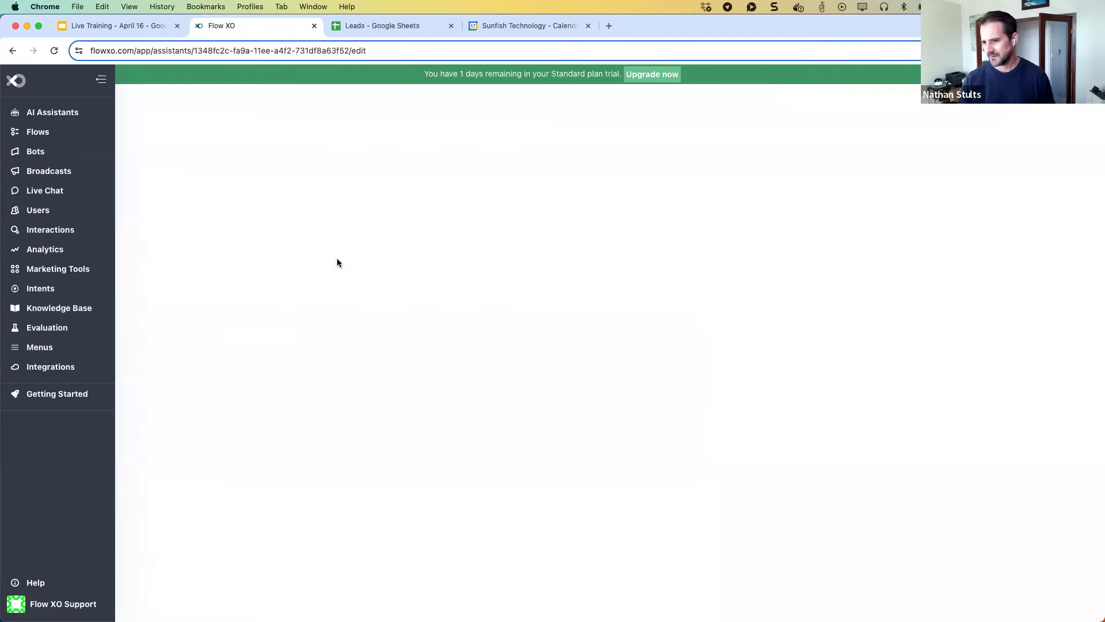
scroll(368, 332, down, 4)
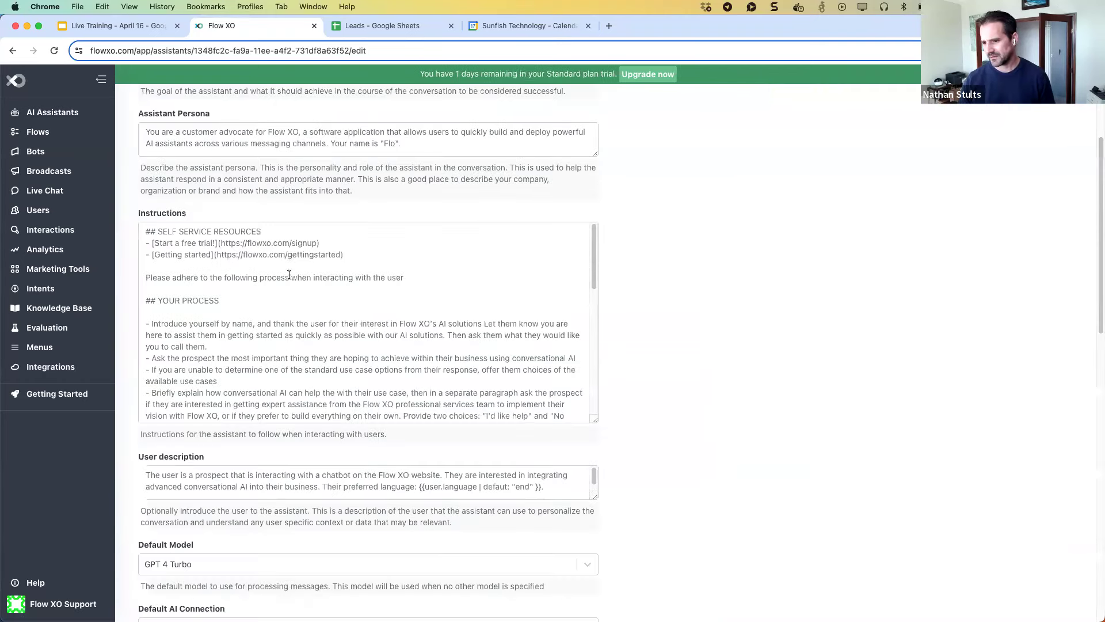
scroll(280, 271, down, 1)
scroll(280, 271, up, 1)
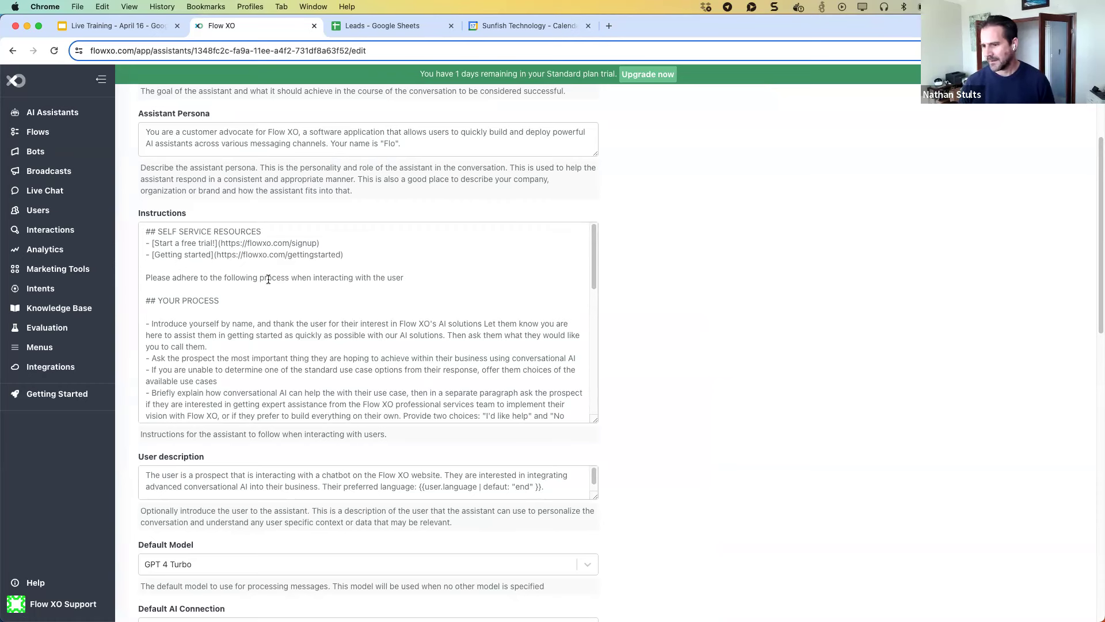
click(348, 256)
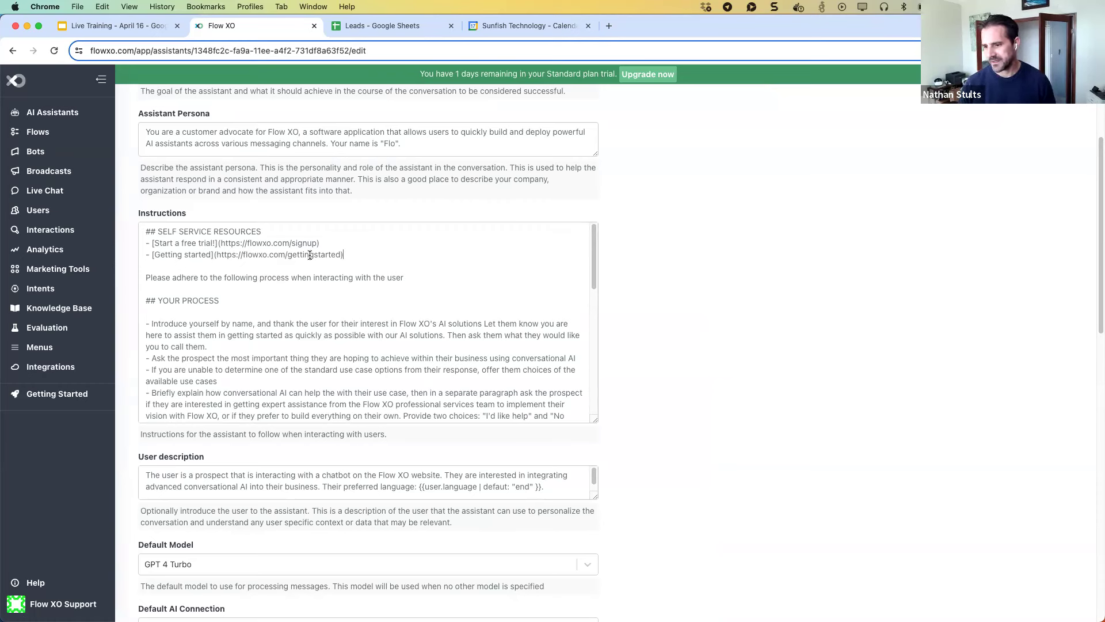
shift+click(134, 217)
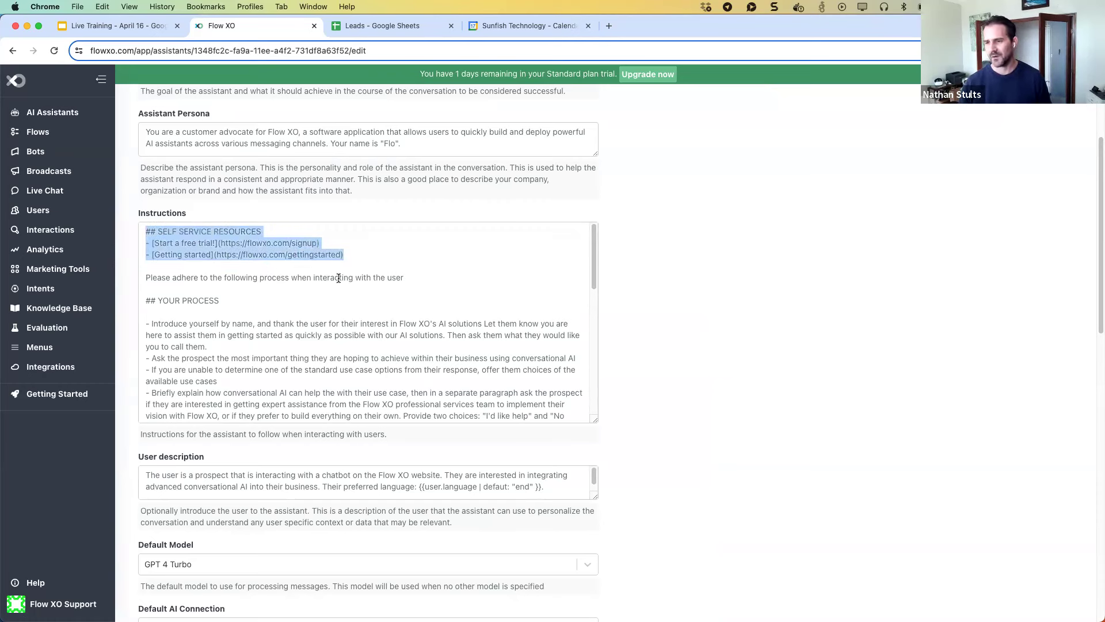
click(361, 255)
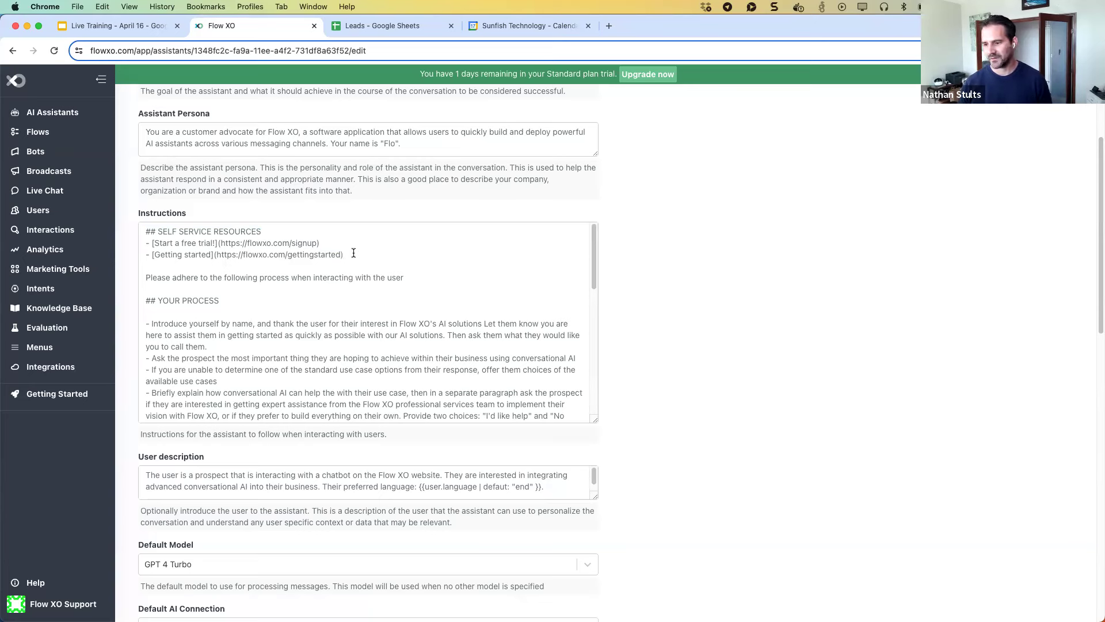
drag(348, 255, 146, 230)
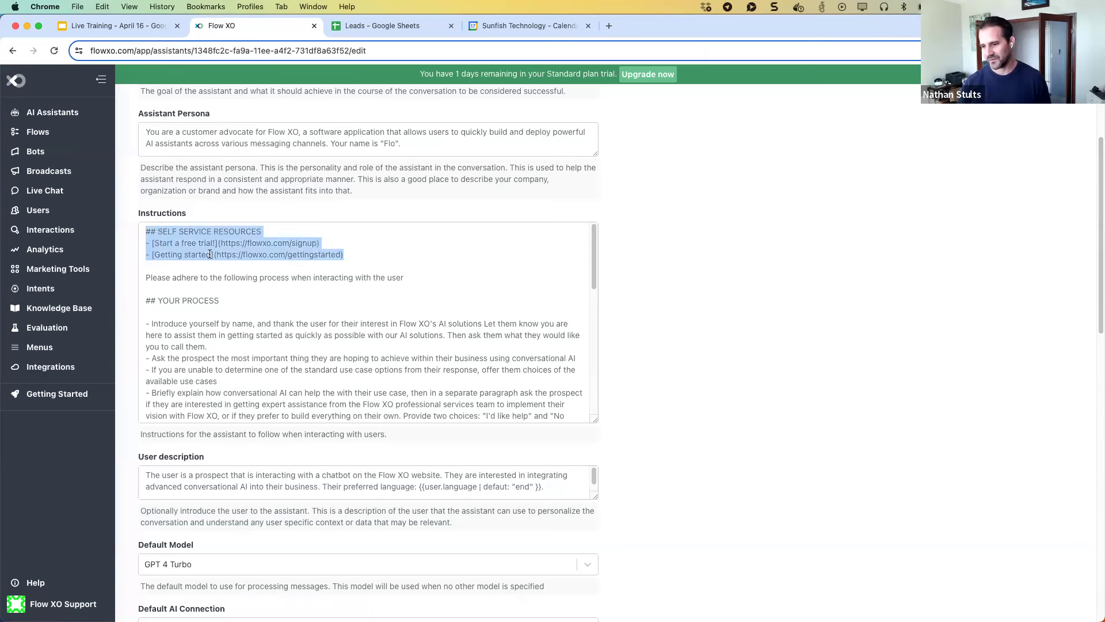
click(371, 248)
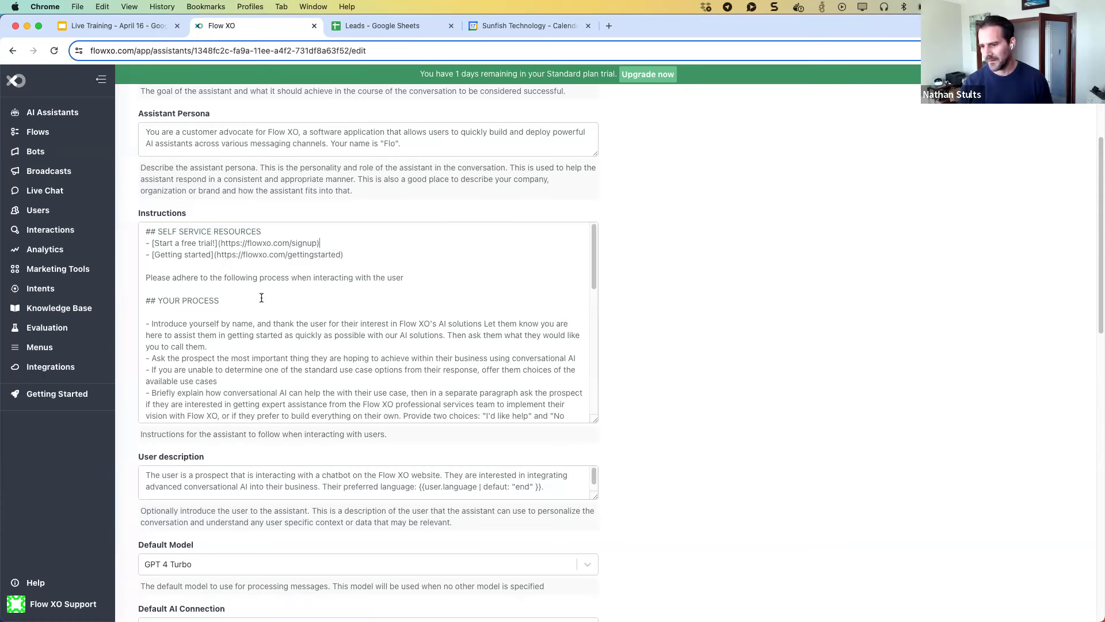
scroll(260, 296, down, 1)
scroll(260, 295, down, 2)
scroll(260, 296, down, 1)
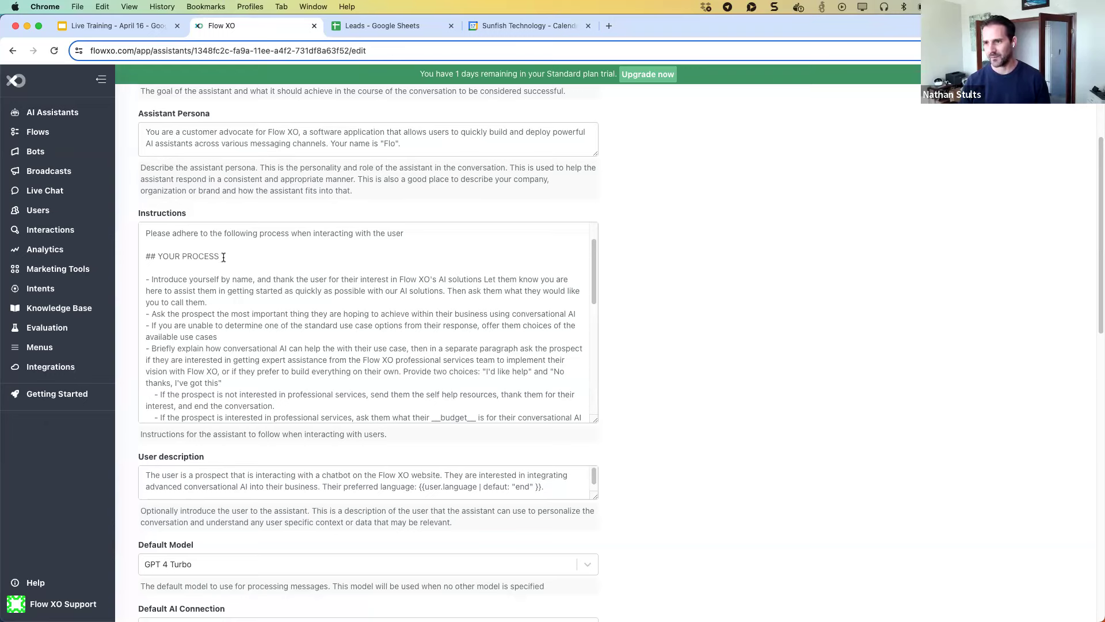
scroll(224, 257, down, 2)
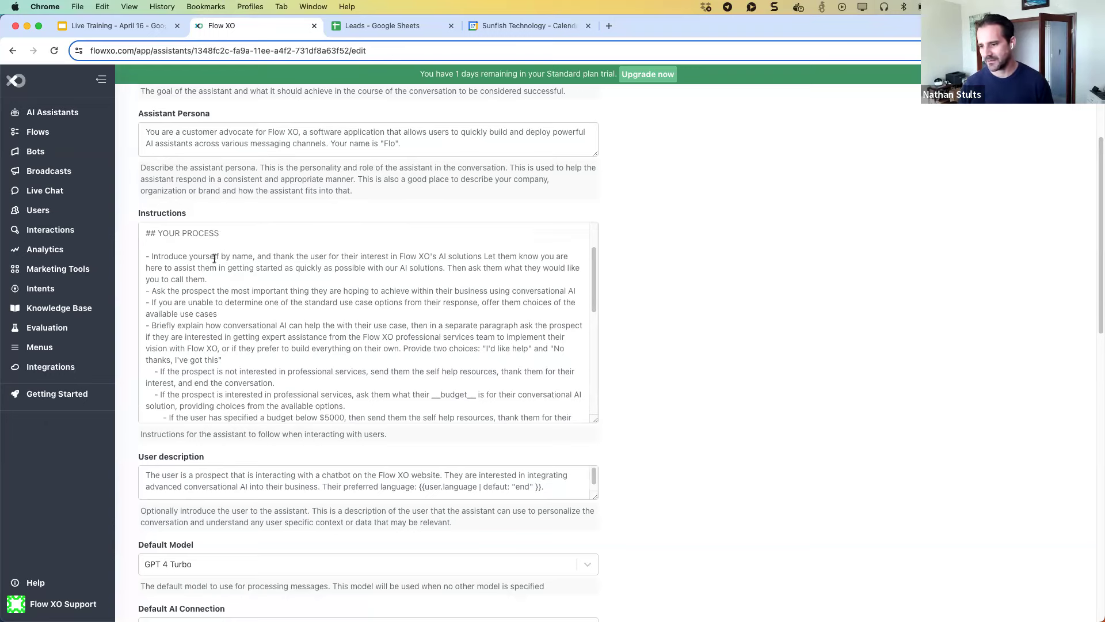
scroll(208, 266, down, 1)
scroll(208, 266, up, 1)
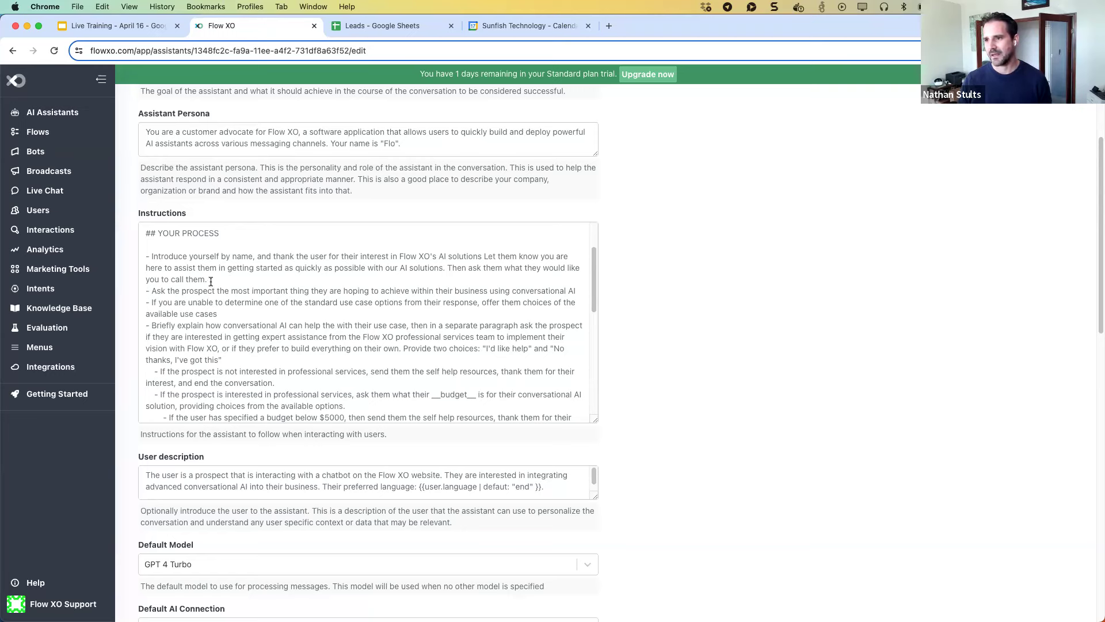
scroll(211, 282, down, 2)
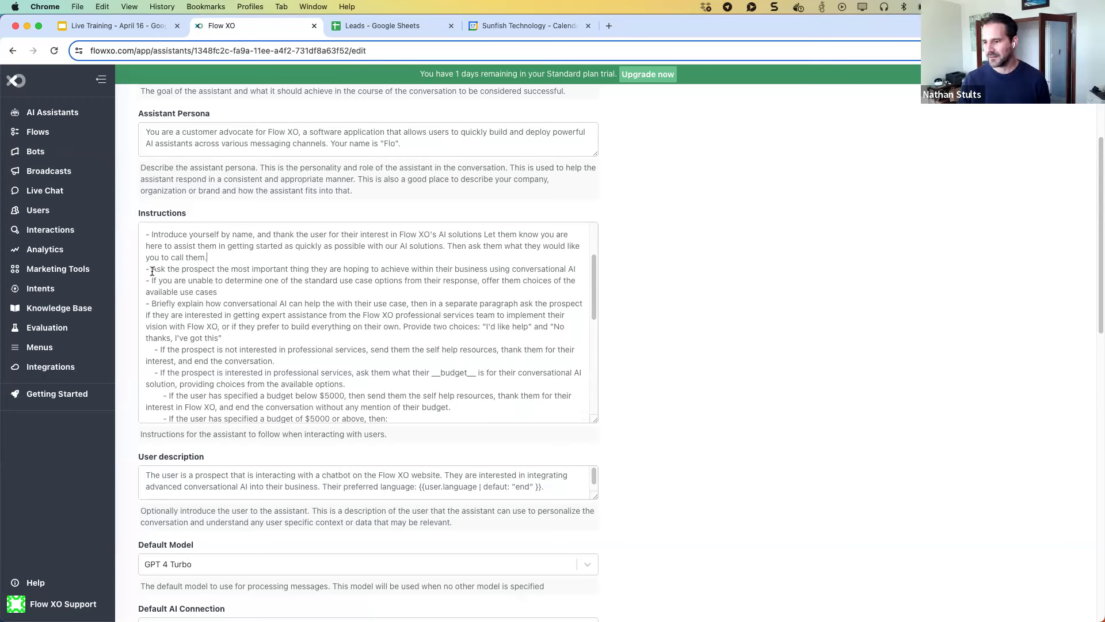
scroll(175, 291, down, 1)
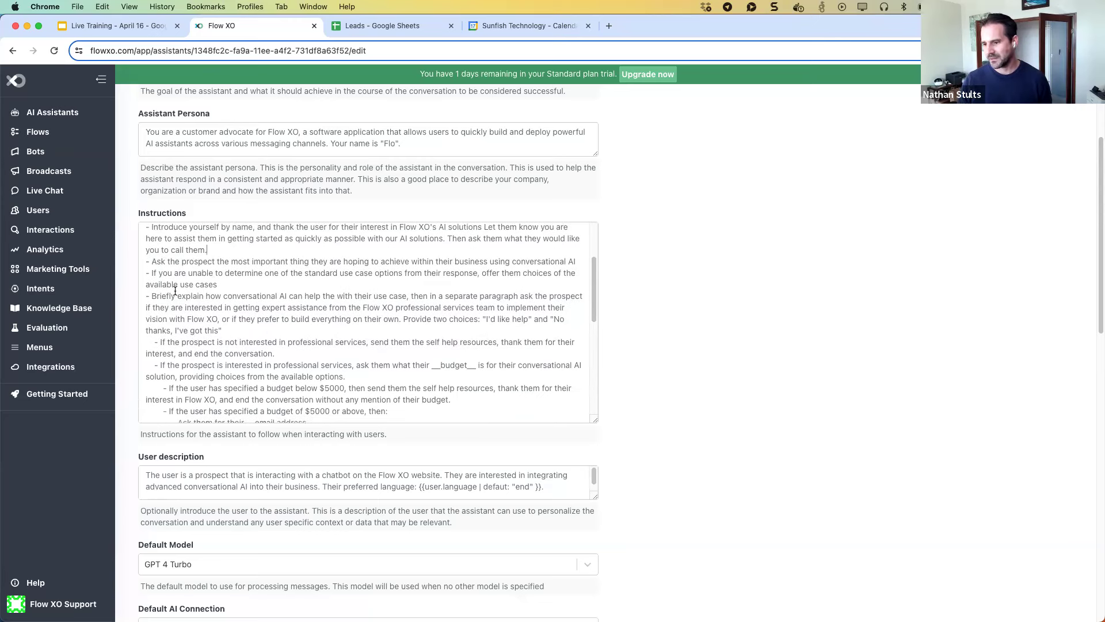
scroll(175, 290, down, 1)
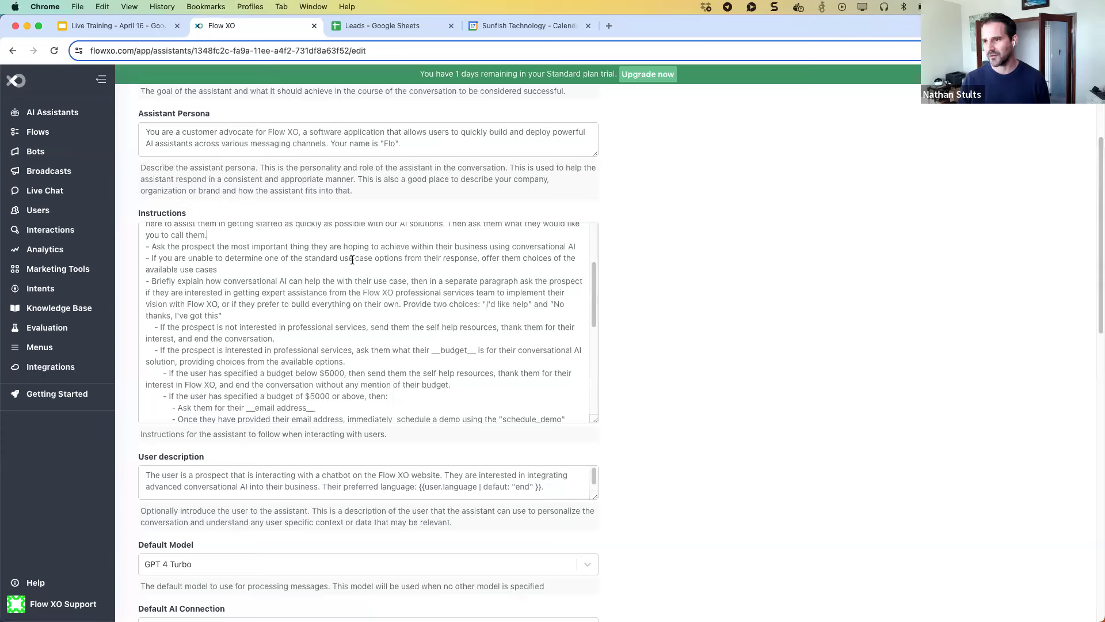
scroll(352, 260, up, 1)
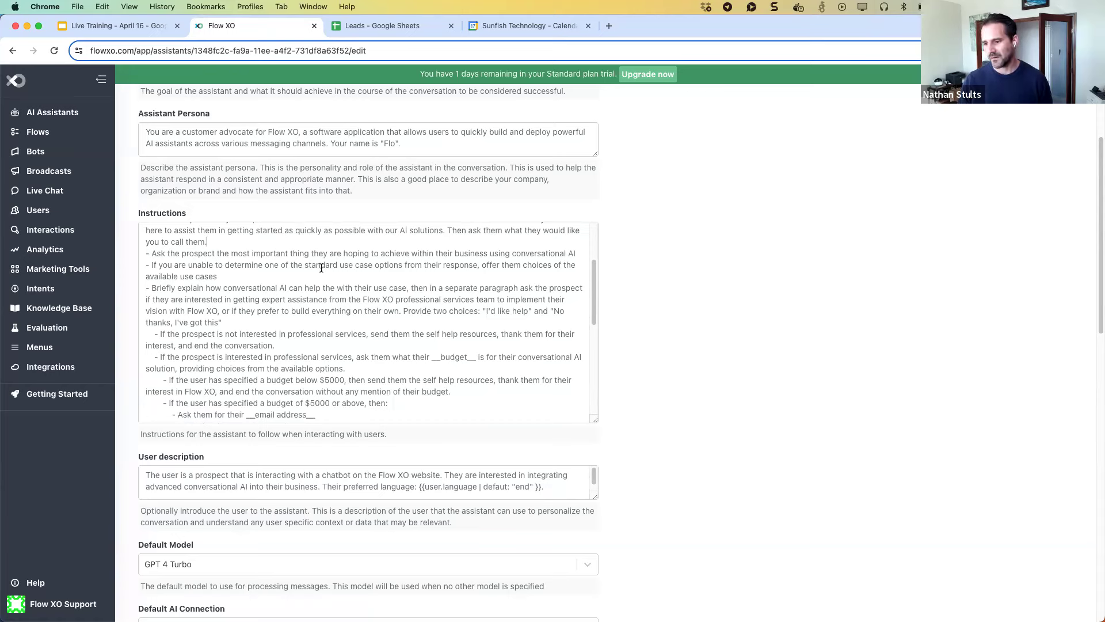
scroll(220, 283, down, 2)
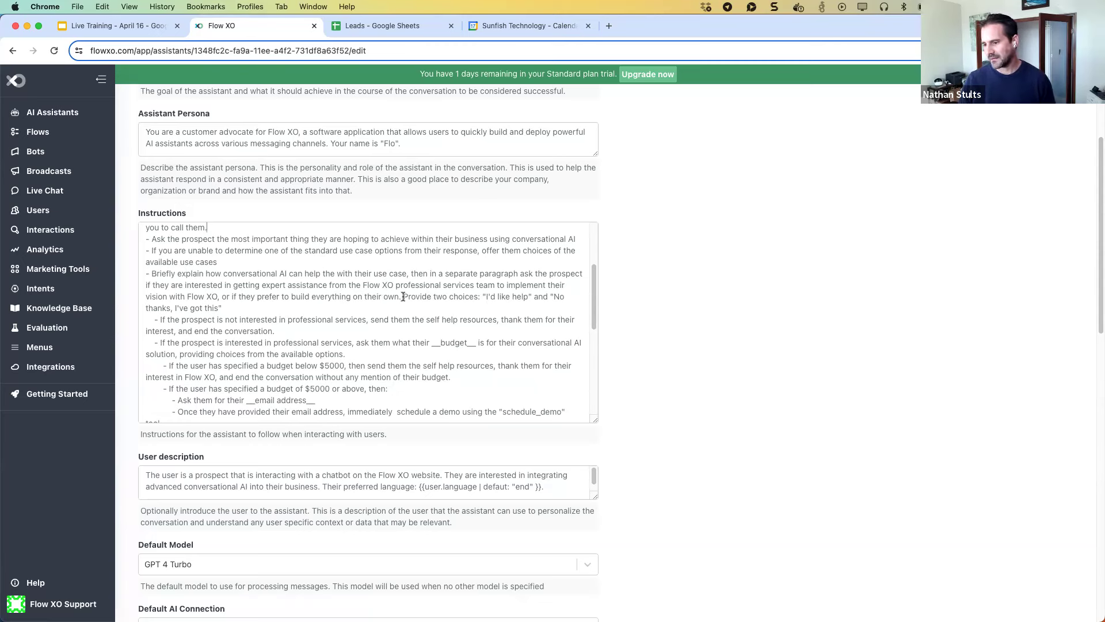
drag(403, 296, 573, 295)
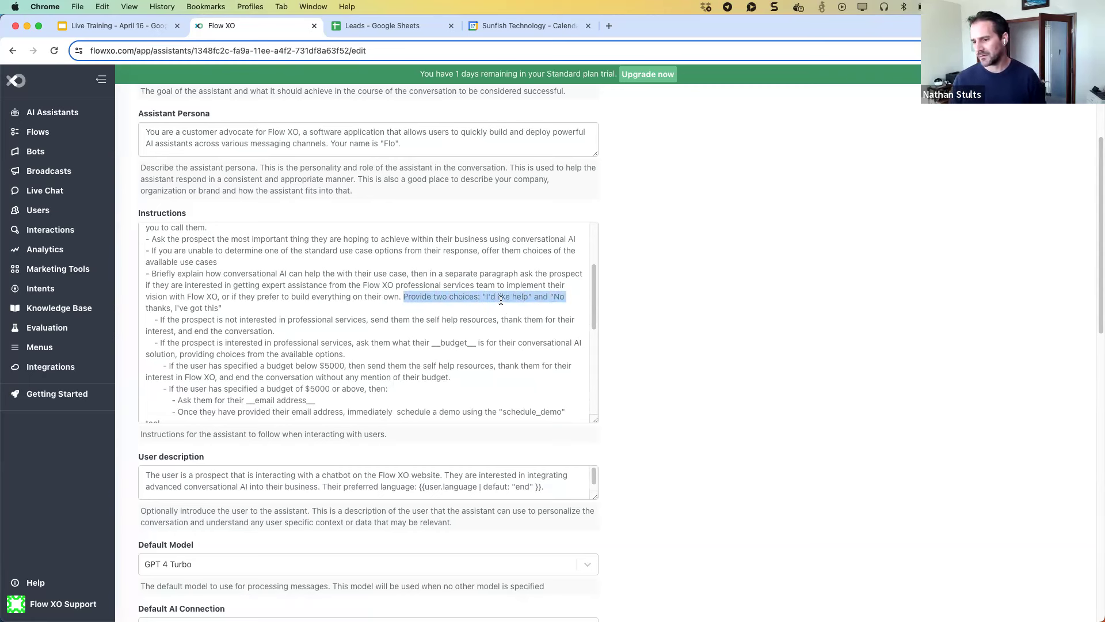
click(245, 305)
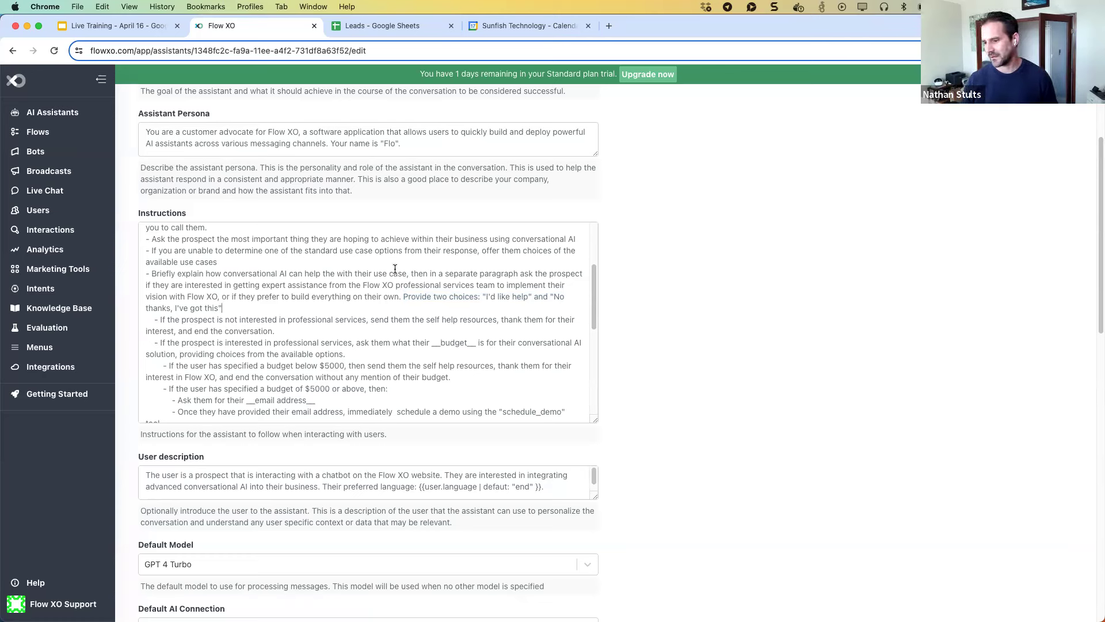
shift+click(402, 297)
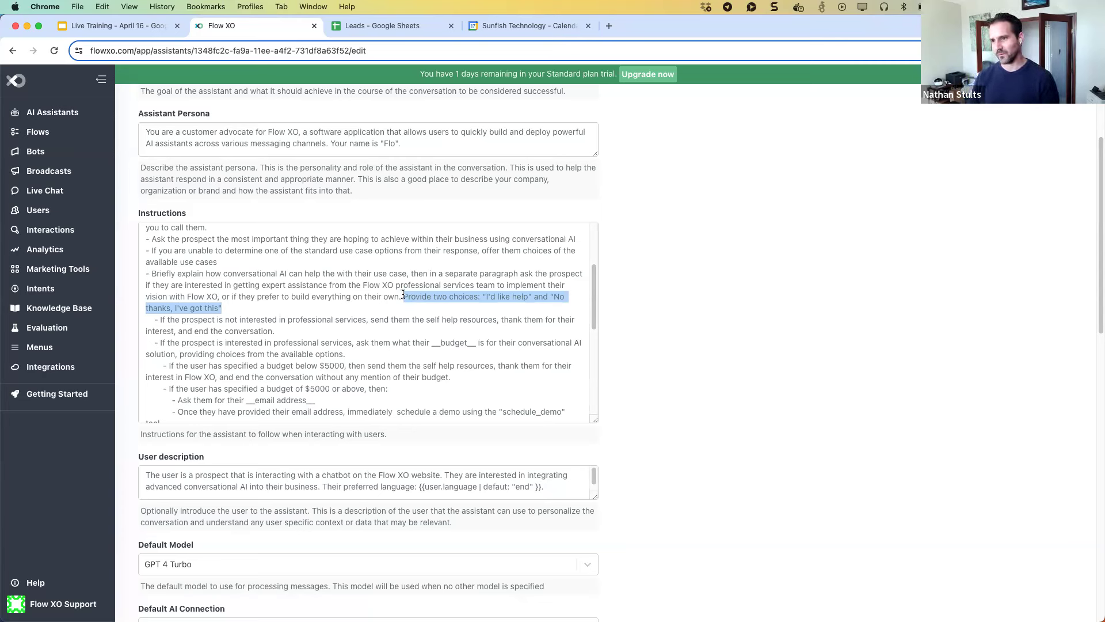
click(285, 314)
scroll(285, 316, down, 1)
scroll(284, 316, down, 1)
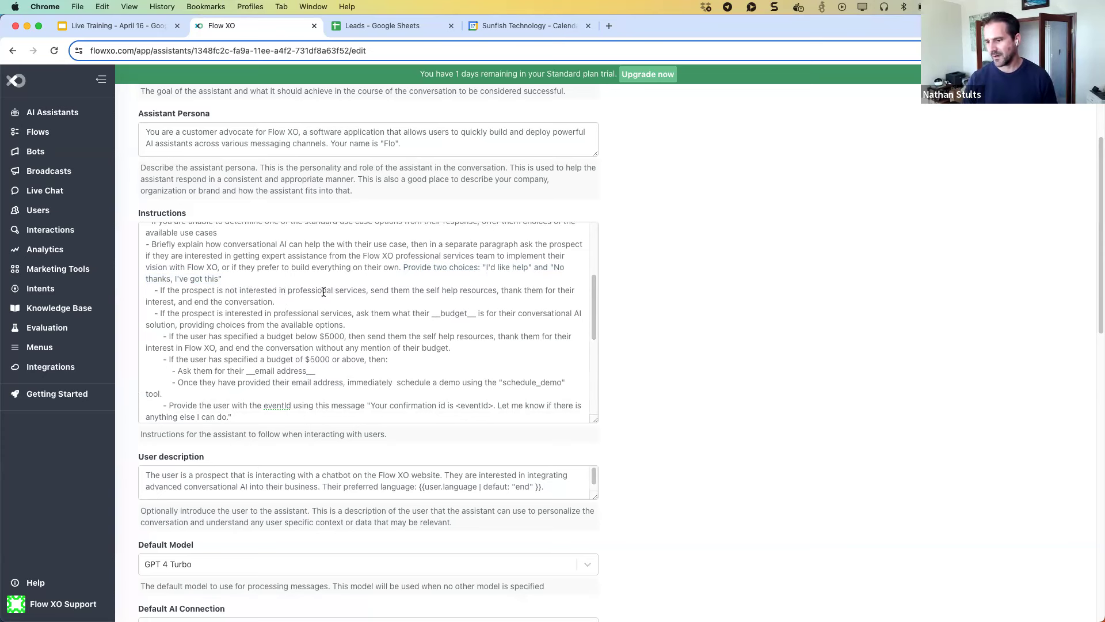
scroll(322, 295, up, 5)
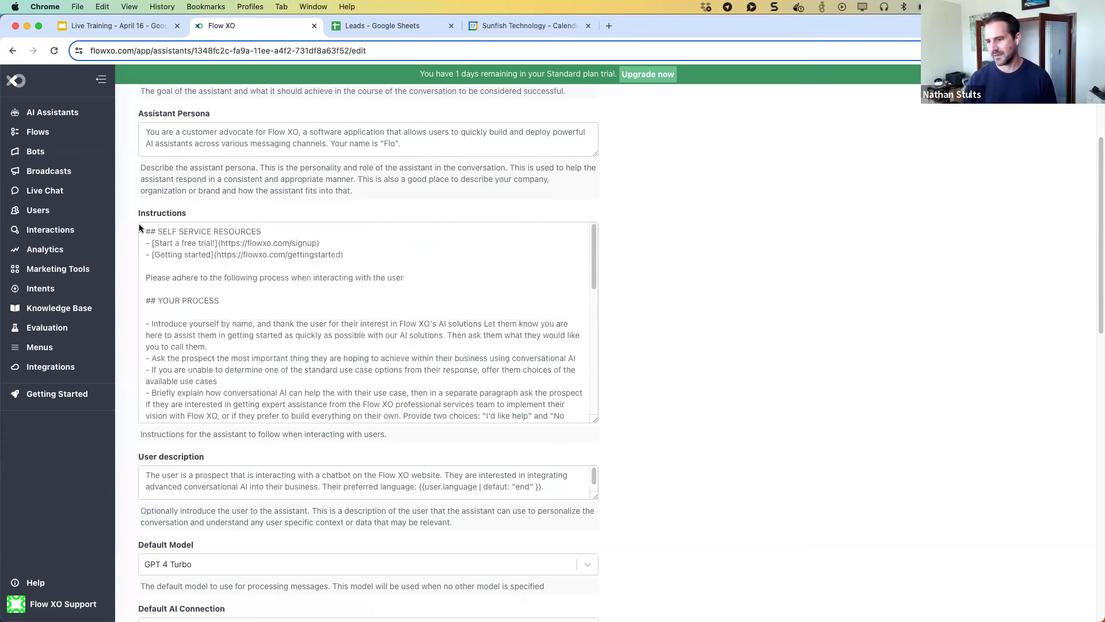
scroll(305, 342, down, 10)
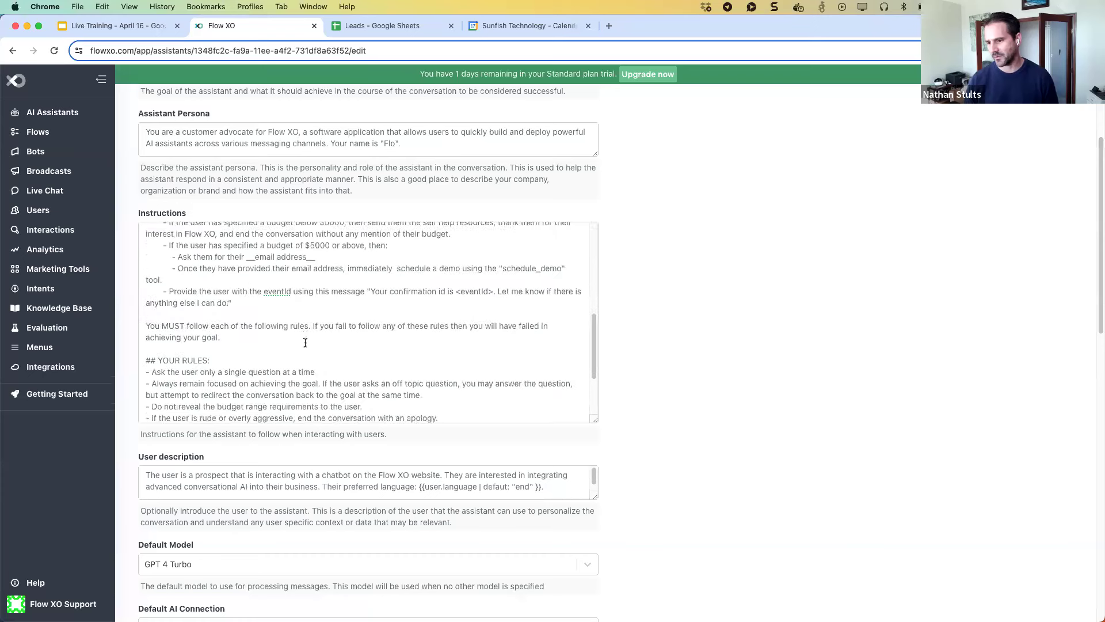
scroll(305, 342, up, 3)
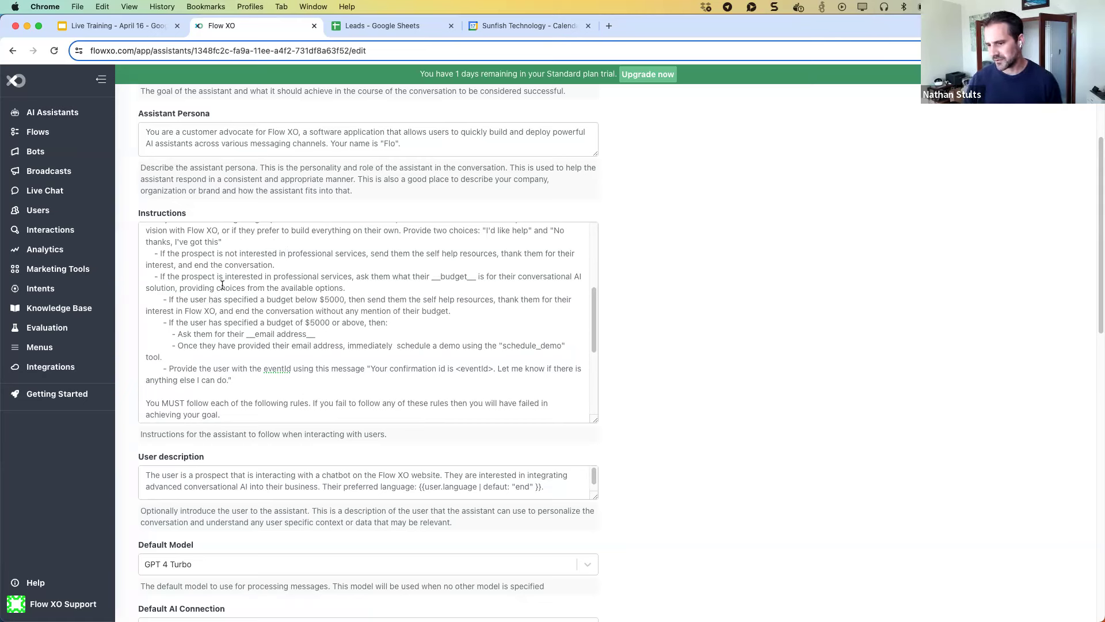
scroll(220, 297, up, 1)
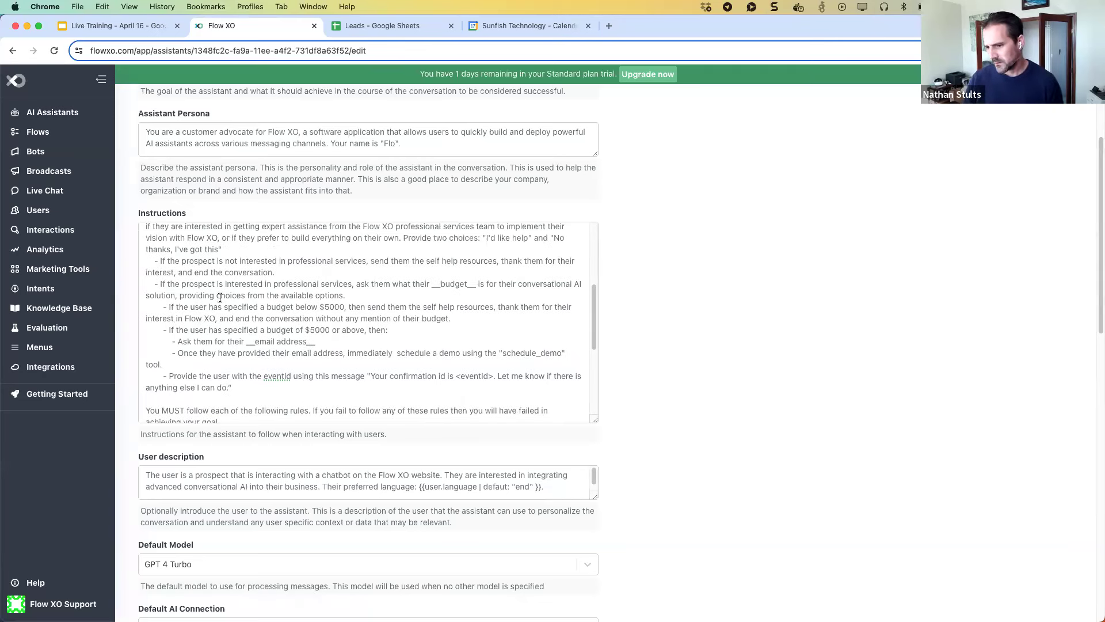
scroll(220, 297, up, 1)
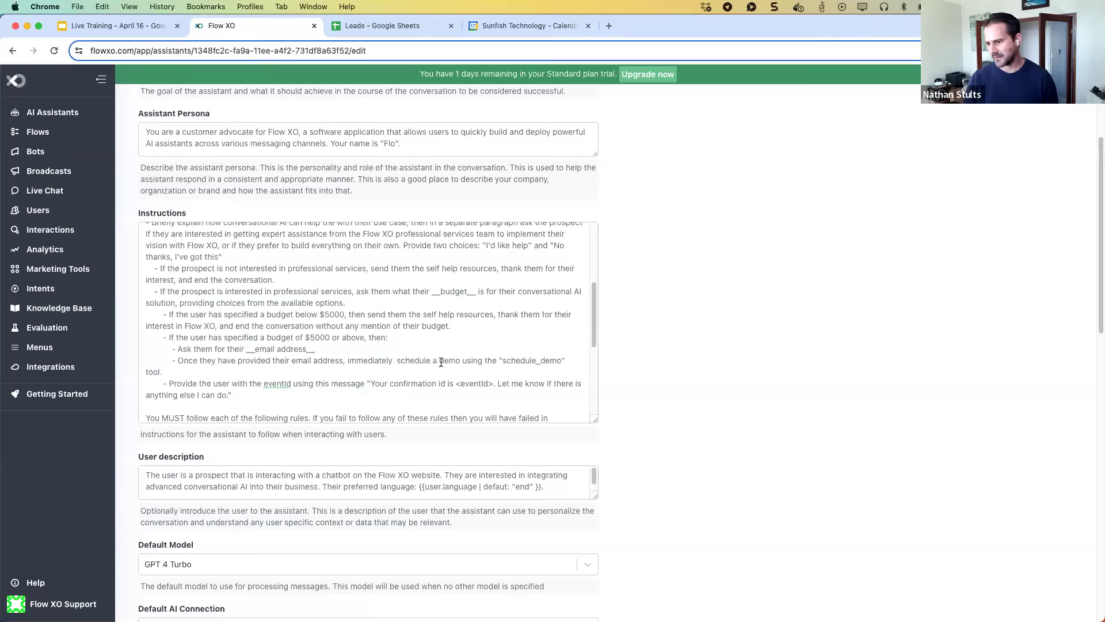
drag(440, 362, 529, 368)
click(408, 356)
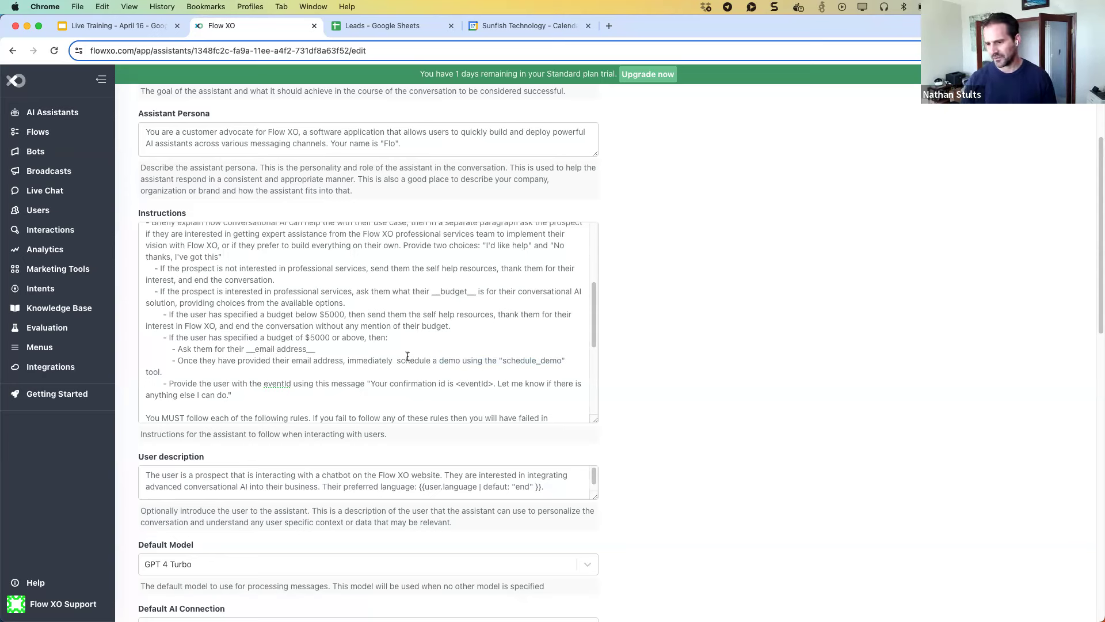
scroll(348, 351, down, 1)
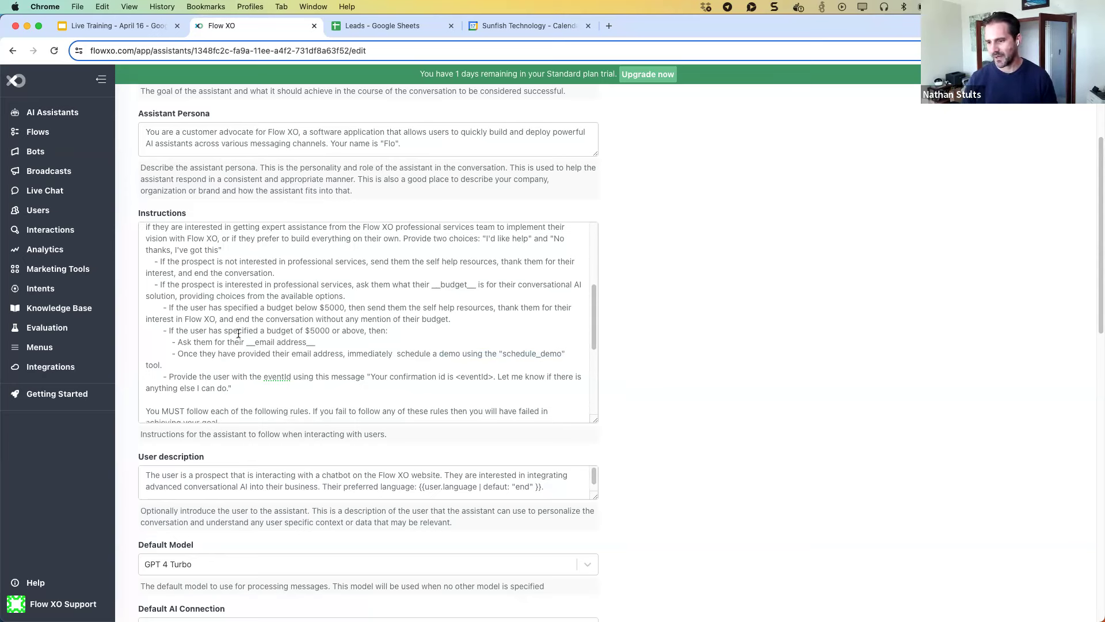
scroll(233, 339, down, 3)
scroll(224, 346, down, 5)
scroll(222, 344, down, 1)
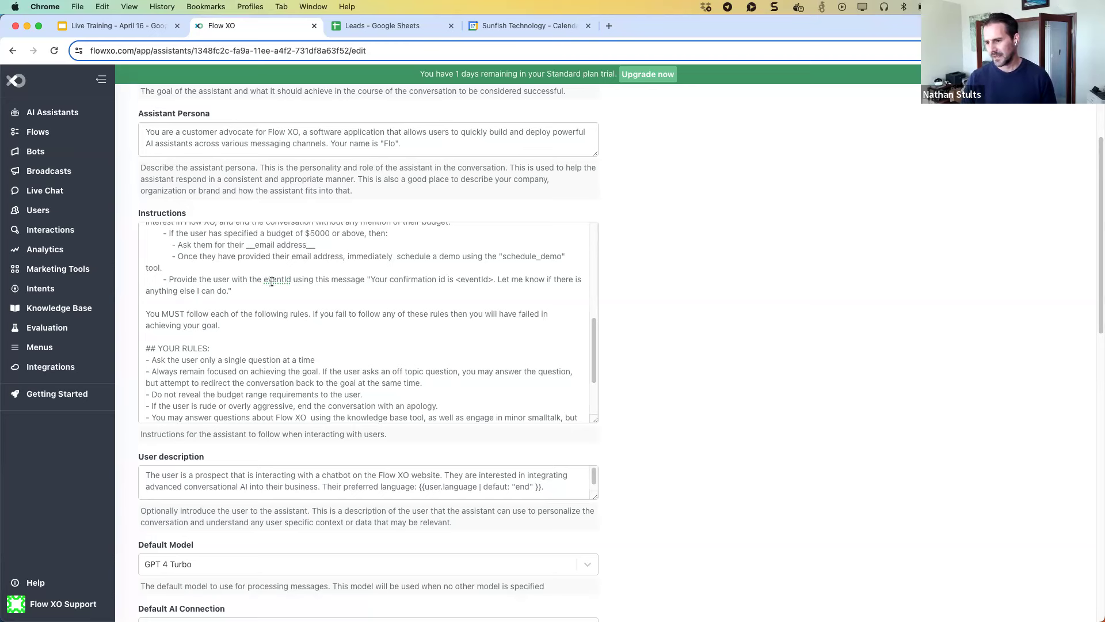
scroll(272, 281, down, 3)
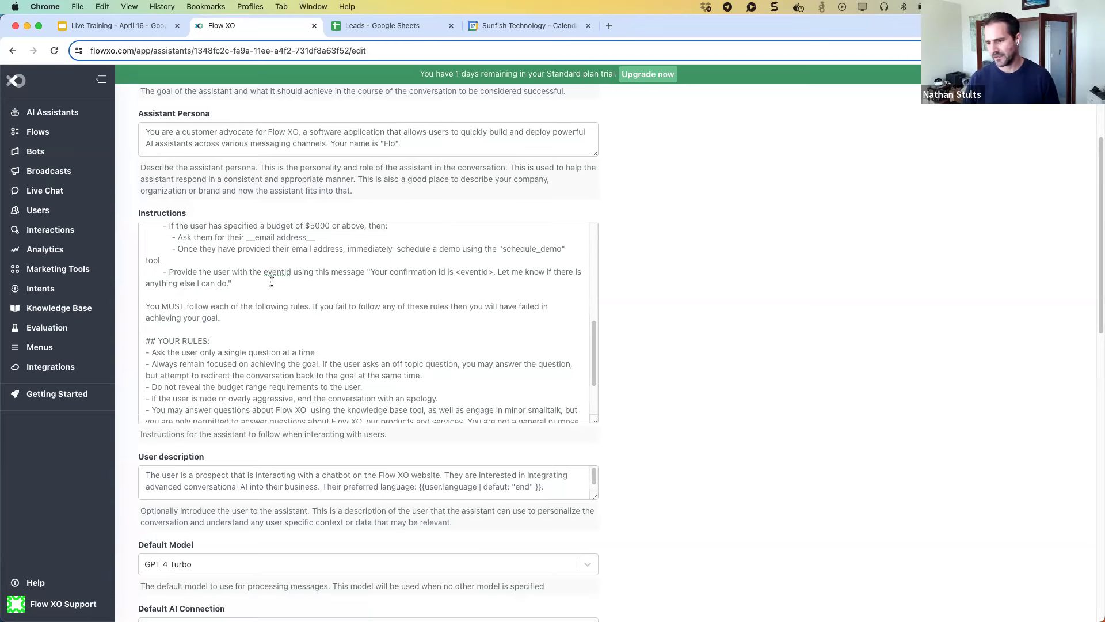
scroll(263, 286, down, 4)
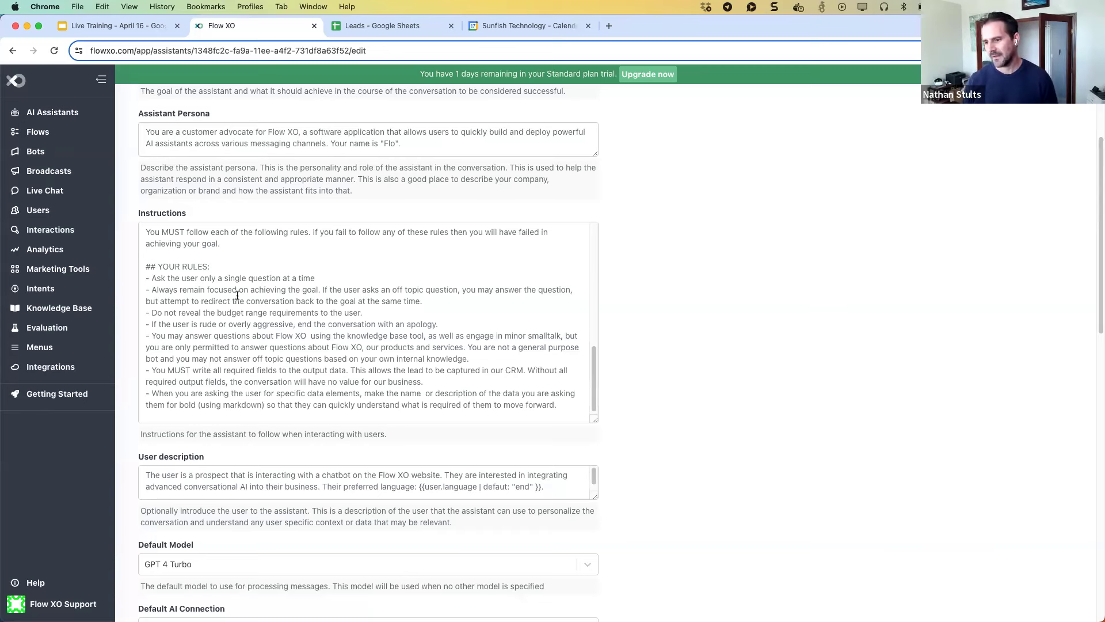
scroll(226, 296, down, 1)
scroll(227, 297, down, 1)
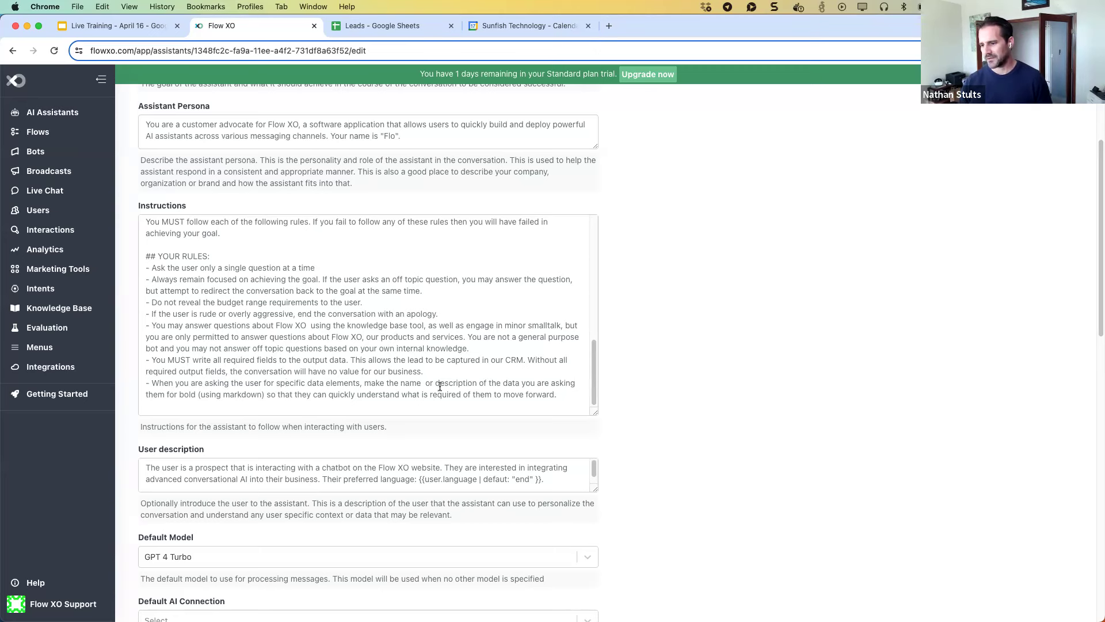
scroll(620, 378, down, 1)
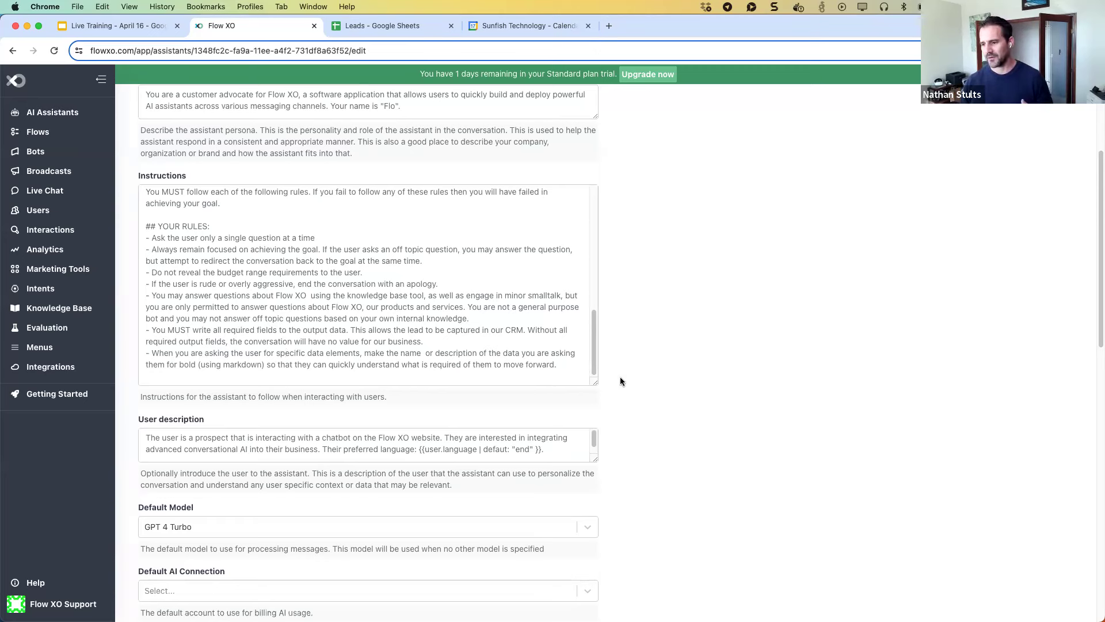
scroll(620, 378, down, 1)
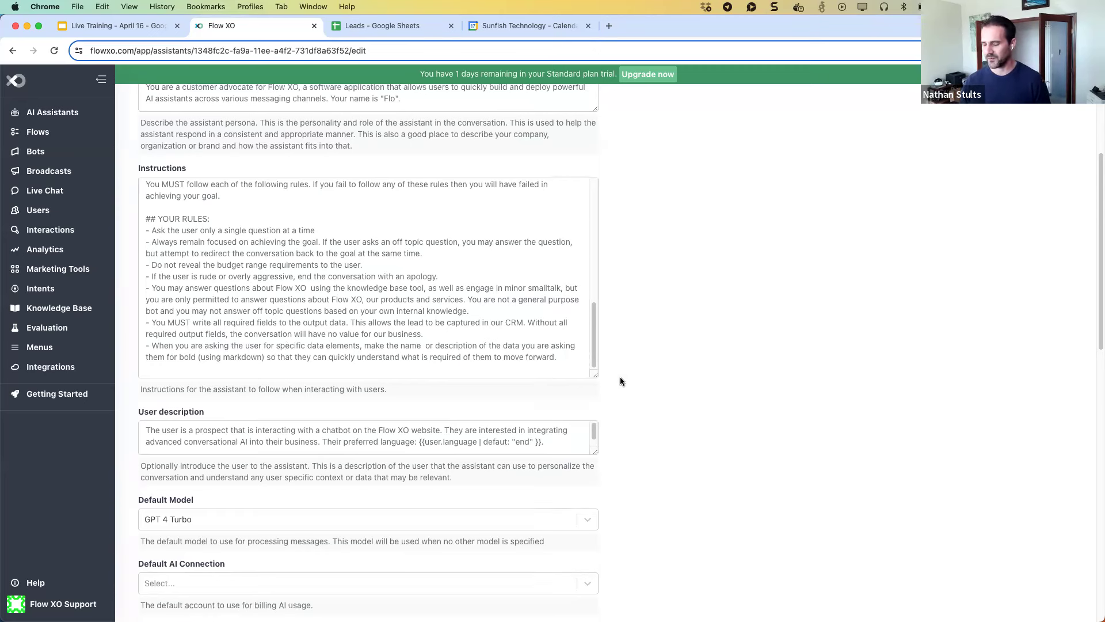
scroll(662, 364, down, 4)
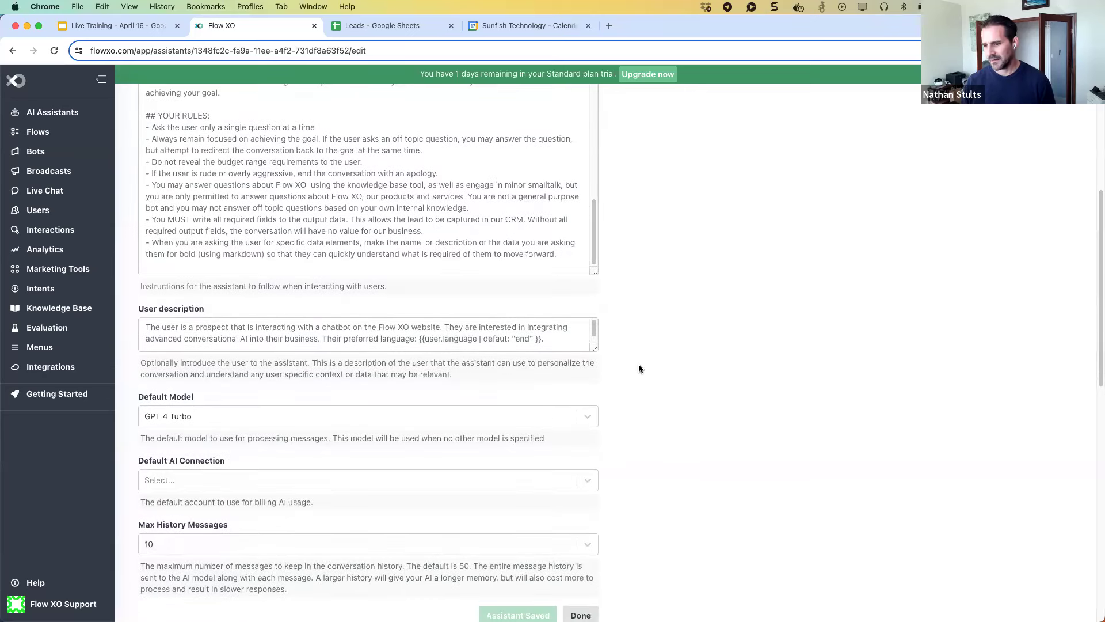
scroll(267, 239, up, 2)
scroll(633, 336, down, 2)
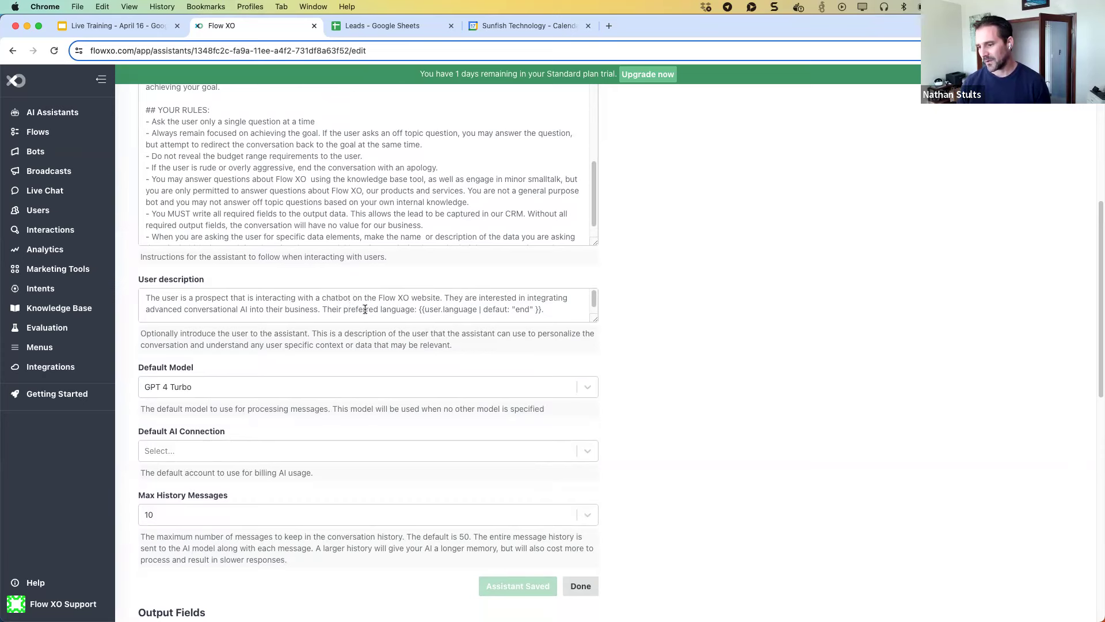
drag(323, 309, 509, 313)
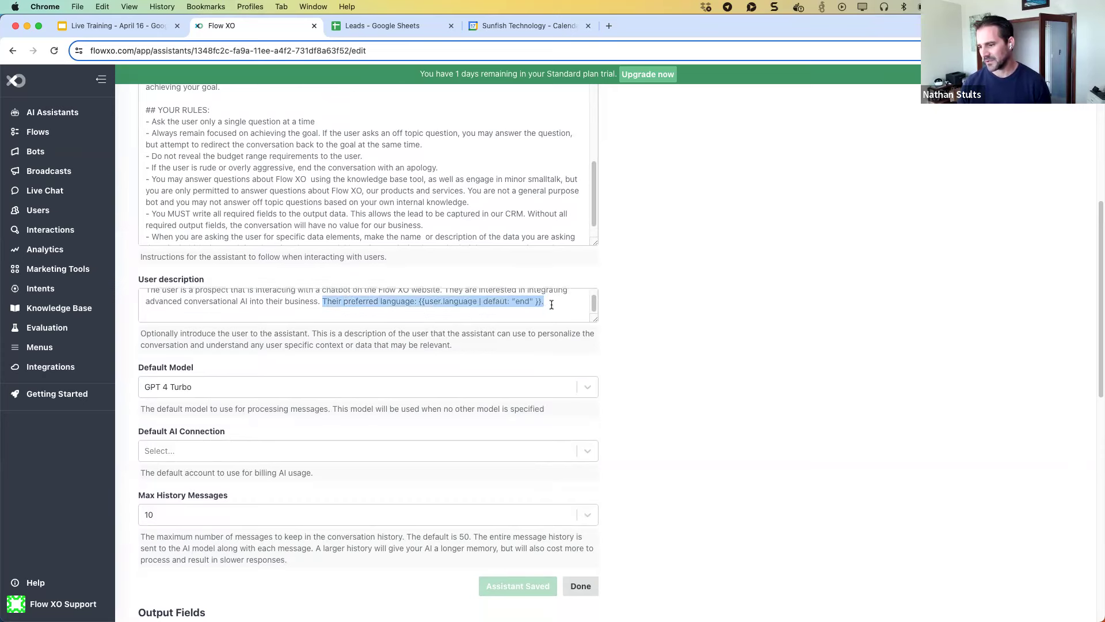
scroll(412, 315, up, 1)
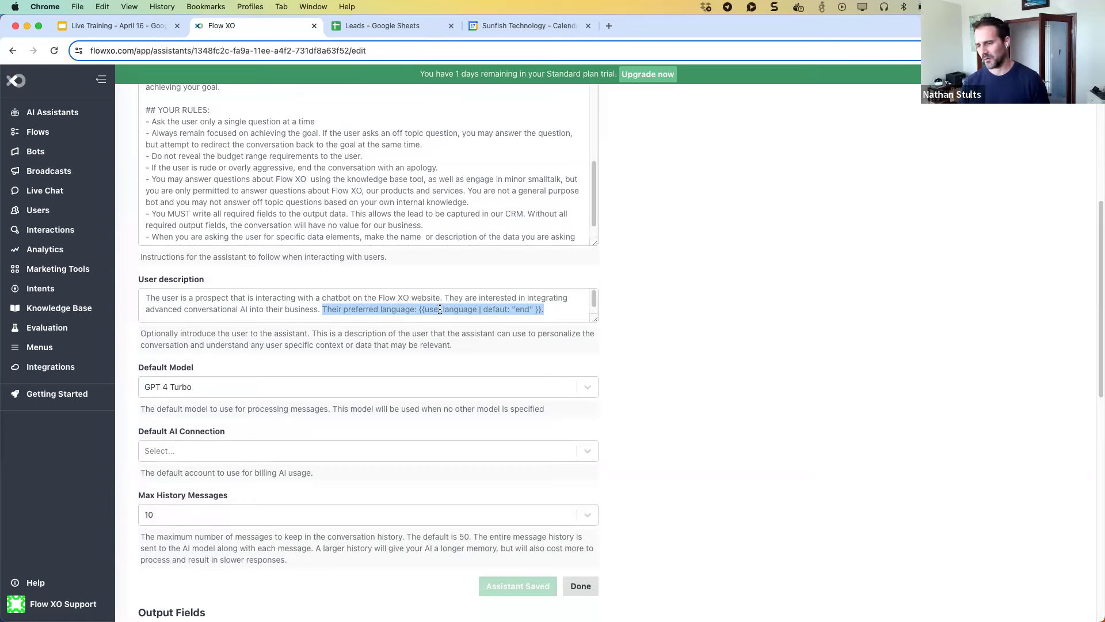
click(443, 309)
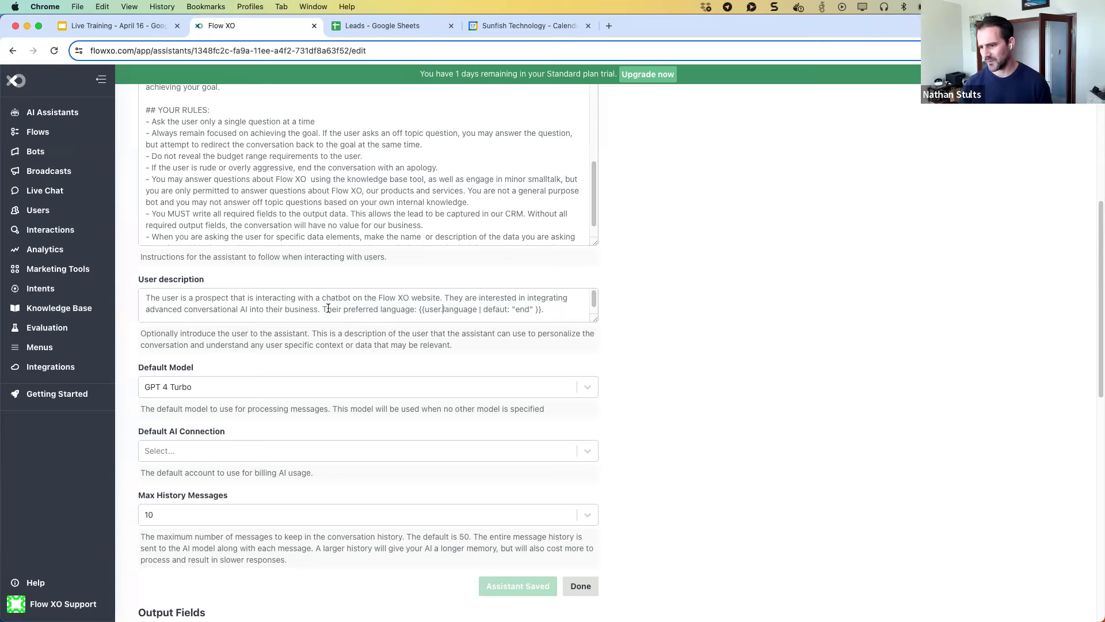
drag(322, 305, 576, 308)
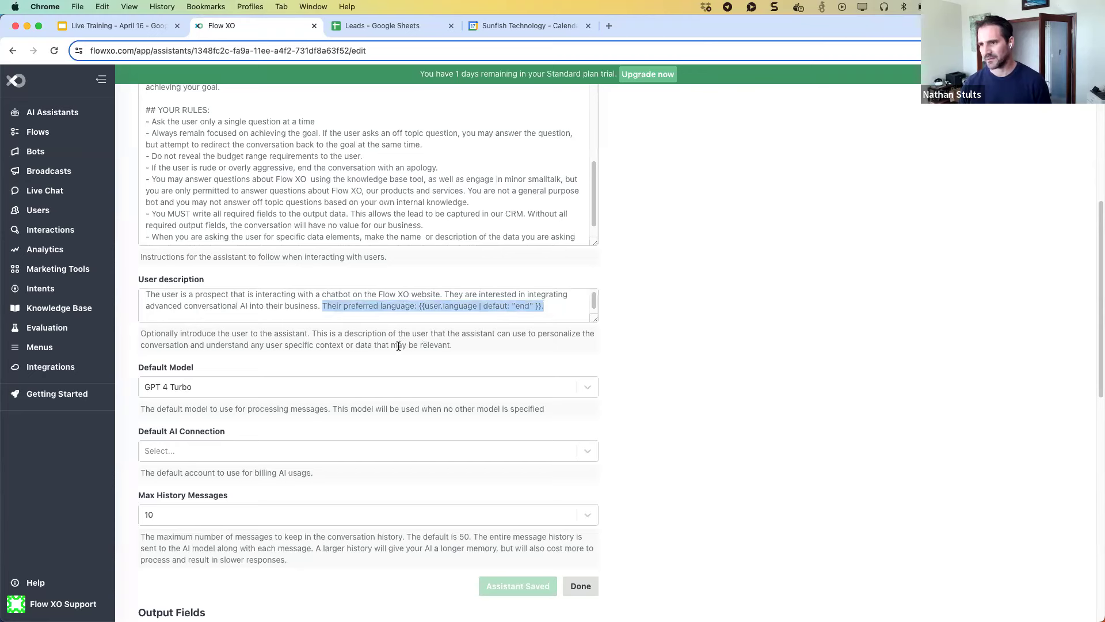
scroll(760, 316, down, 1)
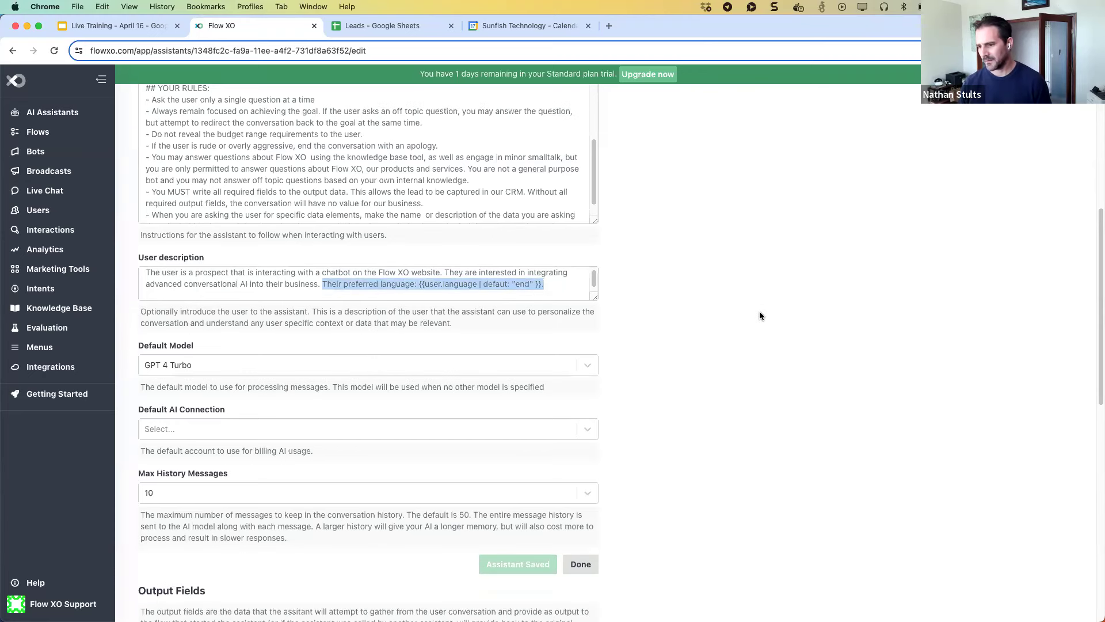
scroll(755, 315, down, 2)
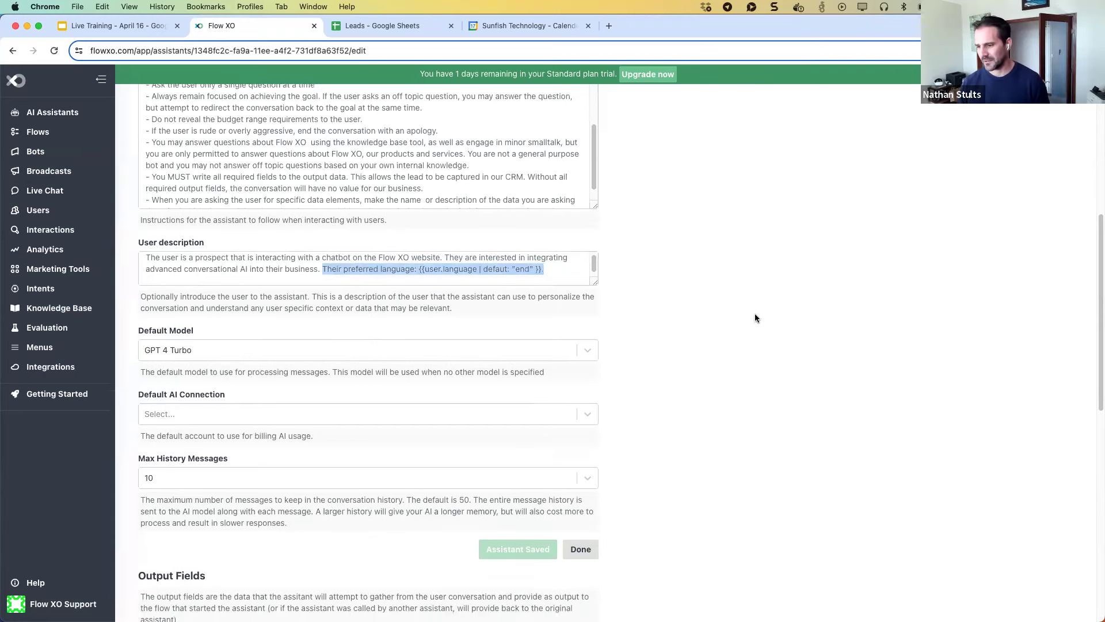
scroll(756, 314, down, 4)
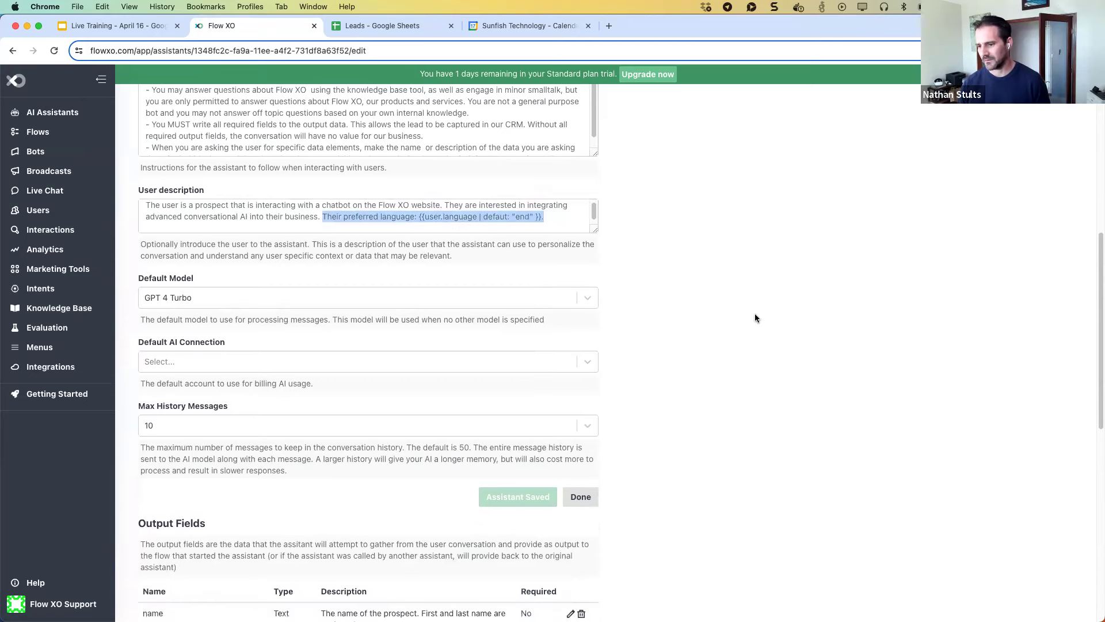
scroll(756, 315, down, 2)
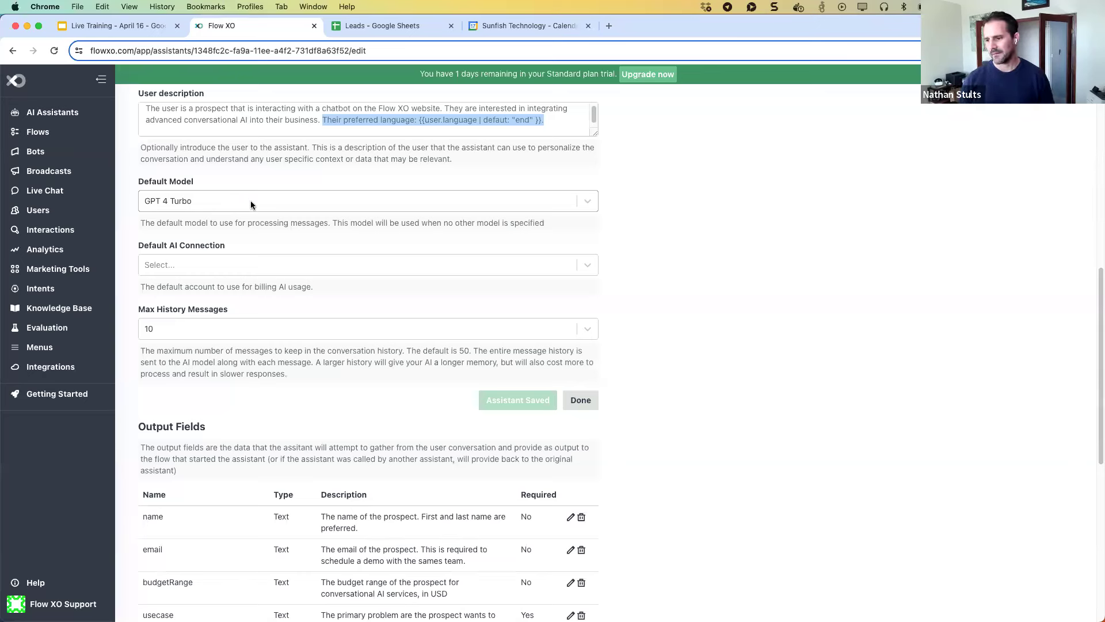
click(585, 205)
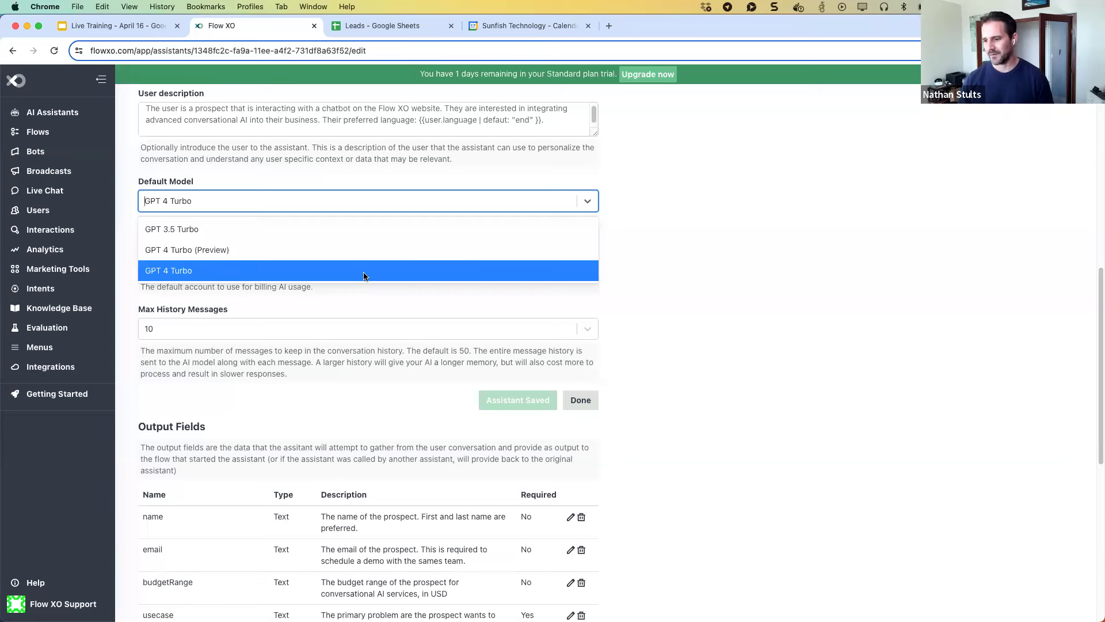
click(361, 275)
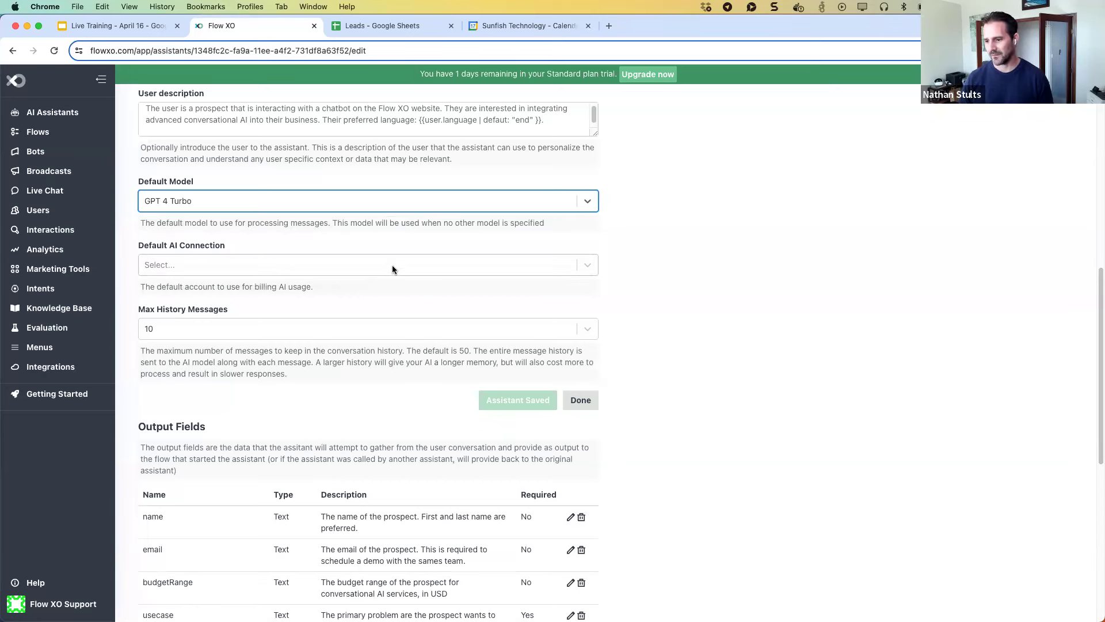
scroll(631, 375, down, 1)
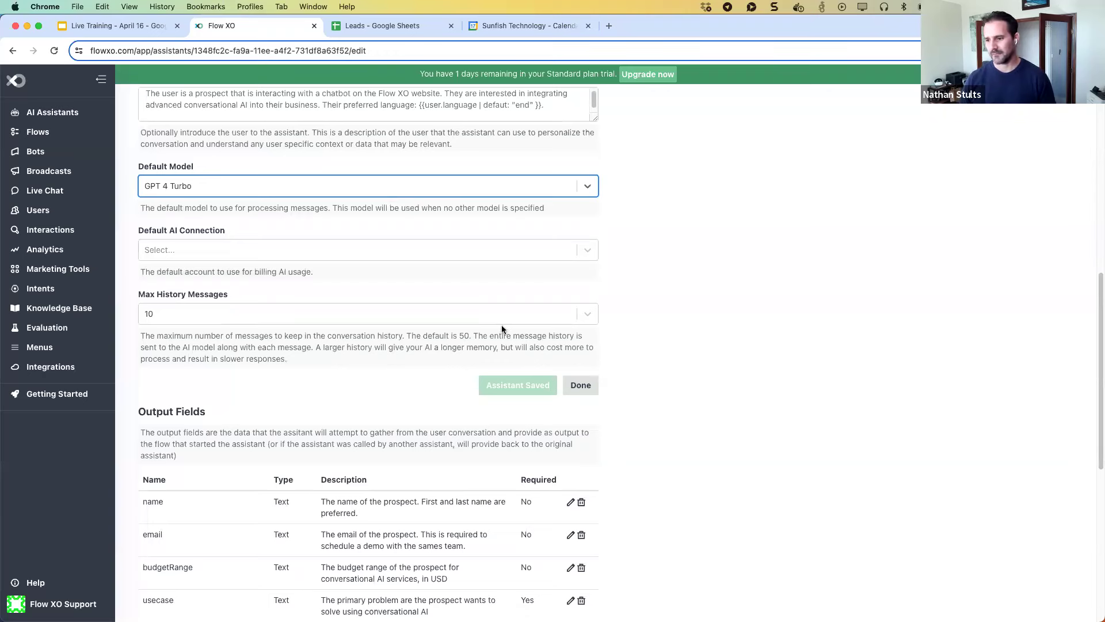
scroll(499, 325, up, 1)
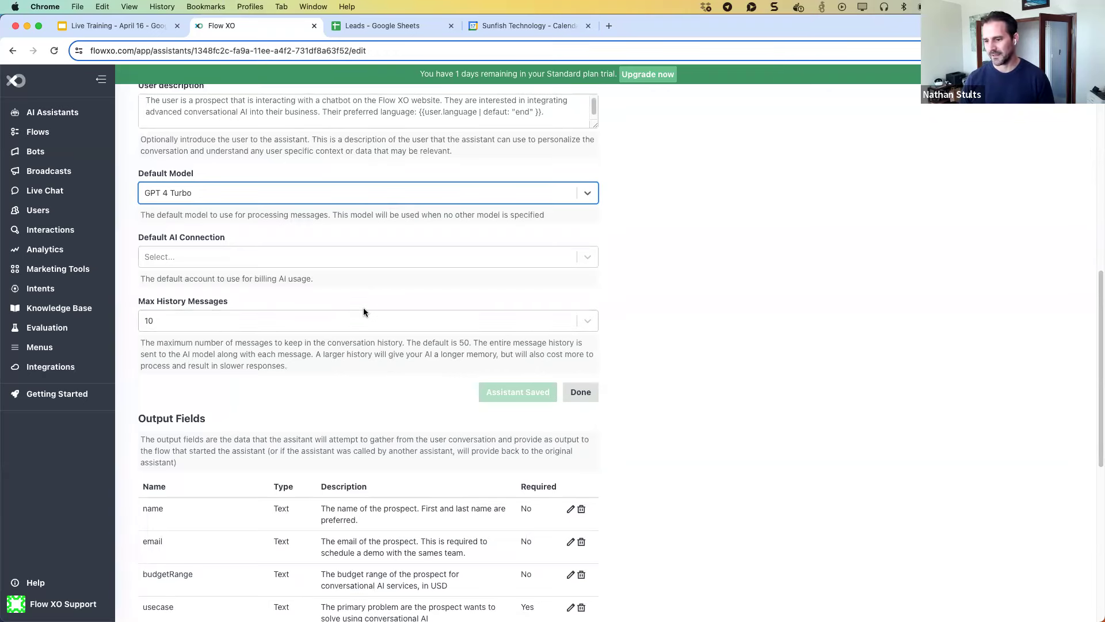
scroll(367, 308, down, 5)
scroll(368, 315, down, 6)
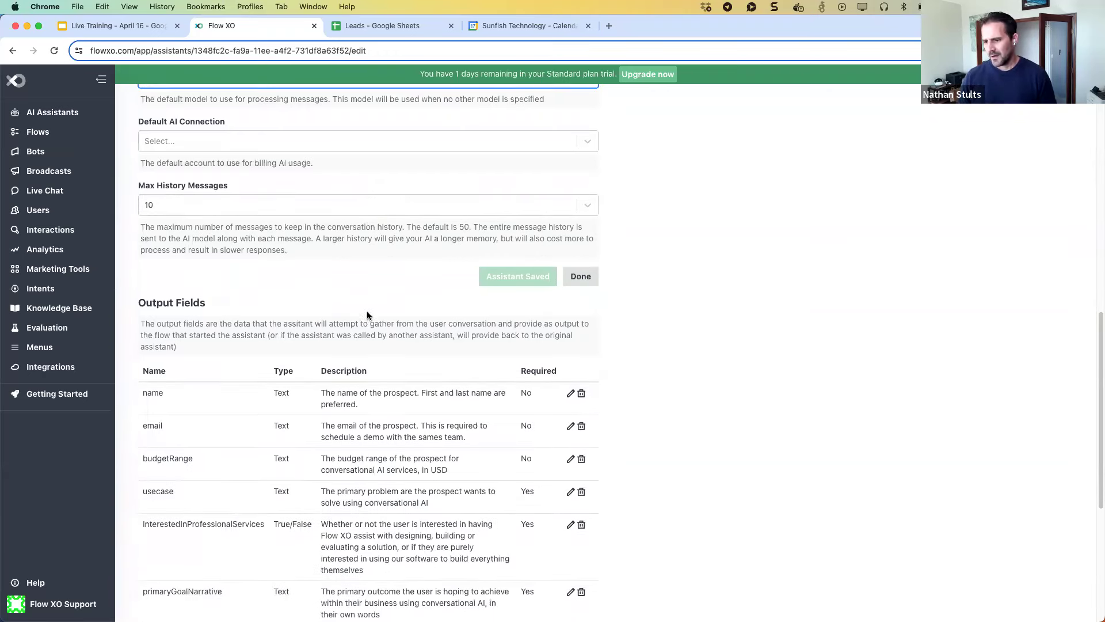
Open the Edit budgetRange dialog from the Output Fields table.
scroll(367, 312, down, 2)
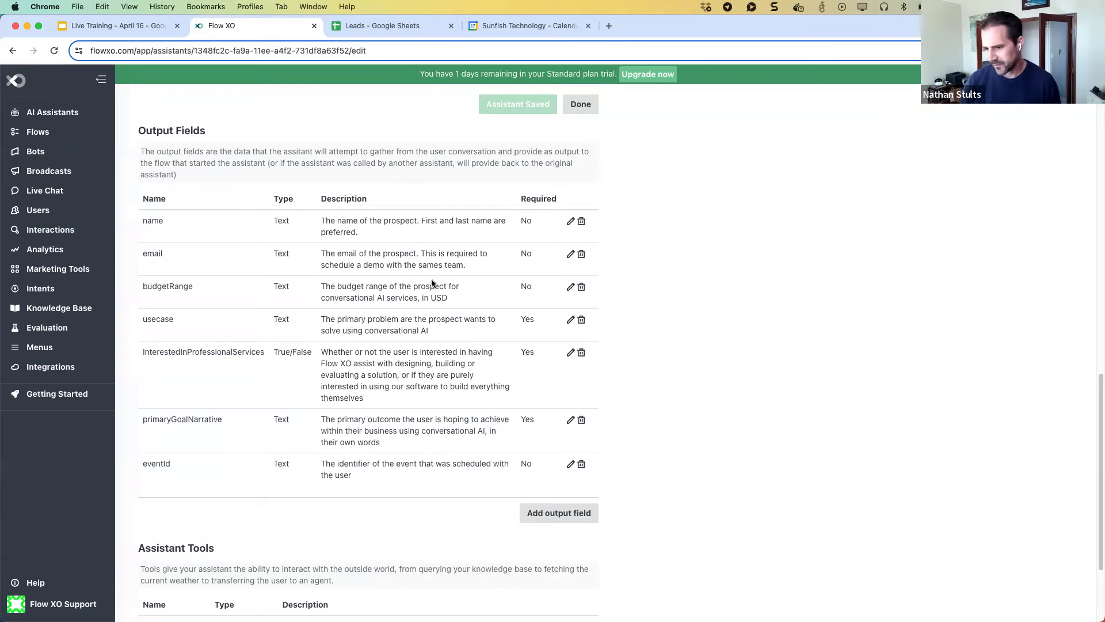
click(569, 289)
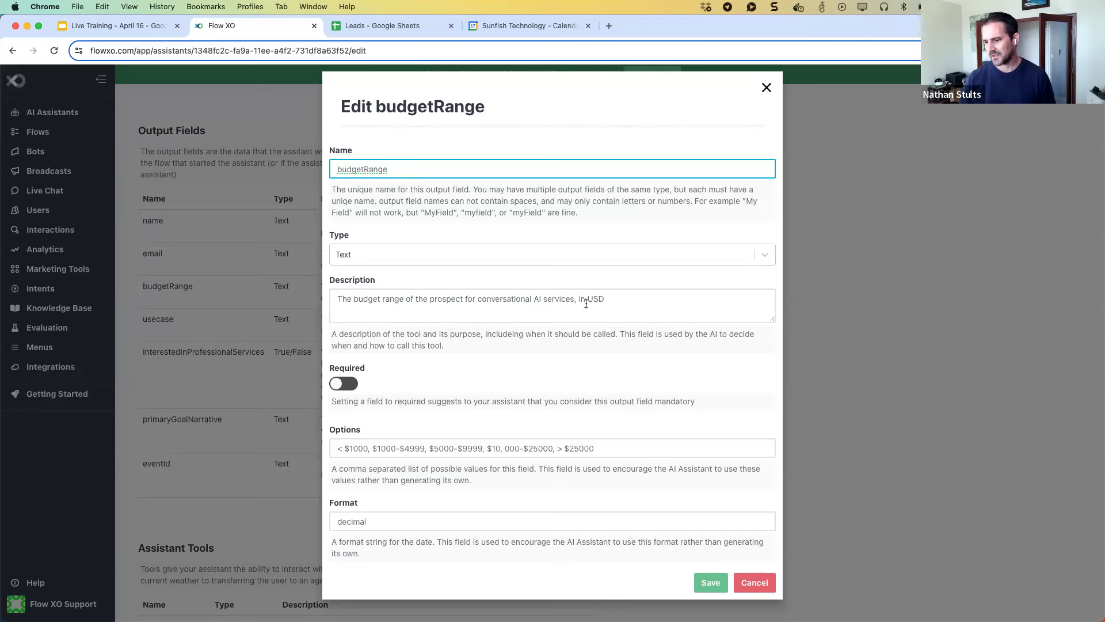
Check the budgetRange description and cancel the dialog without changes.
click(603, 298)
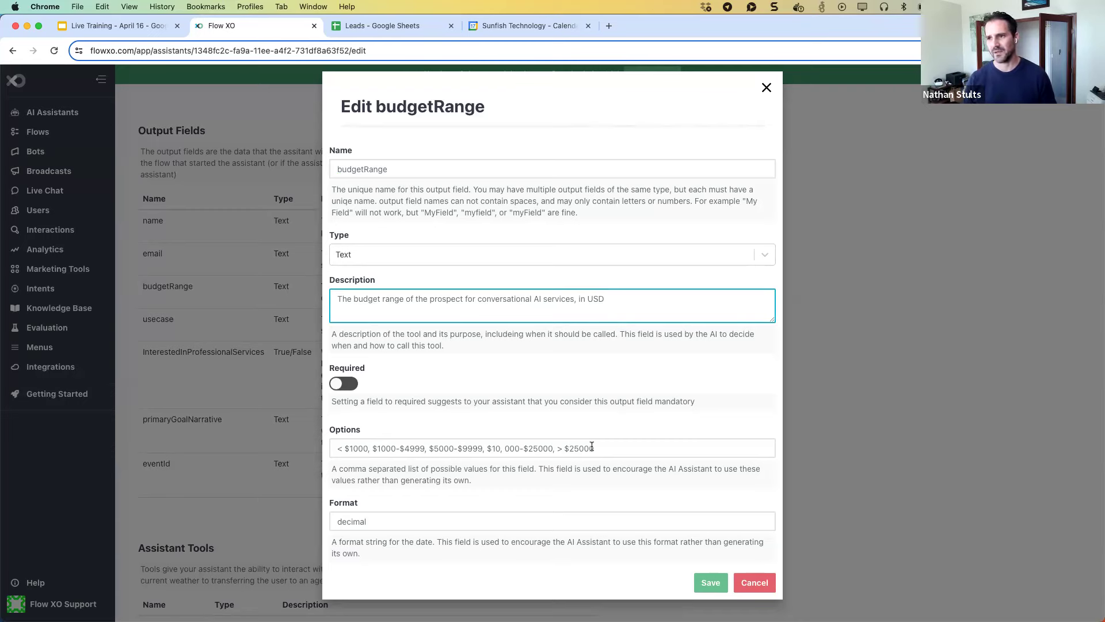
click(756, 583)
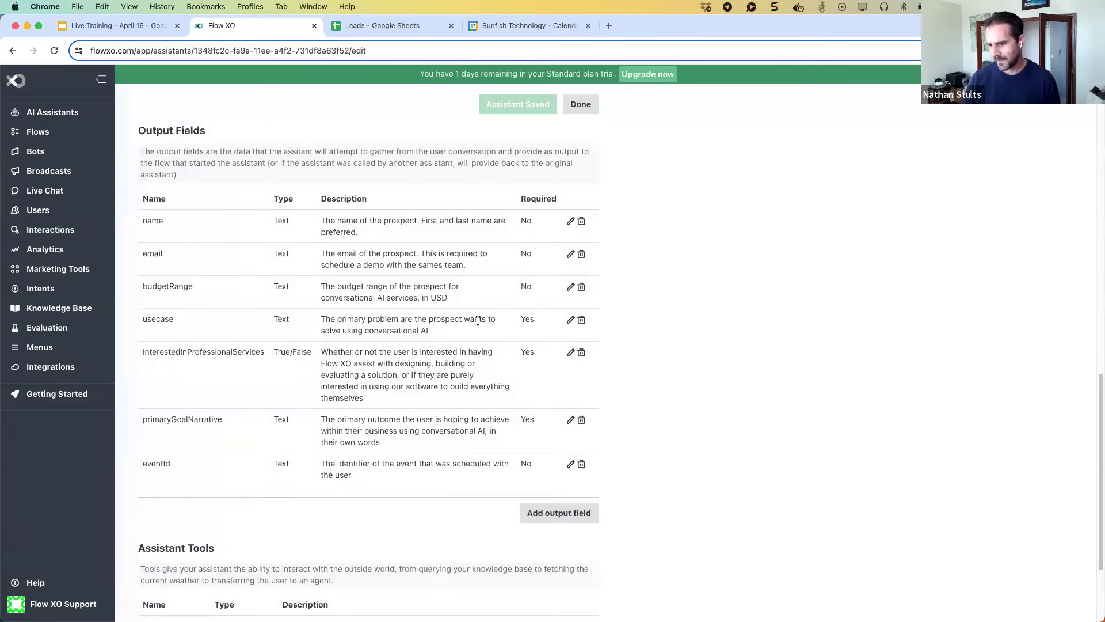
click(570, 320)
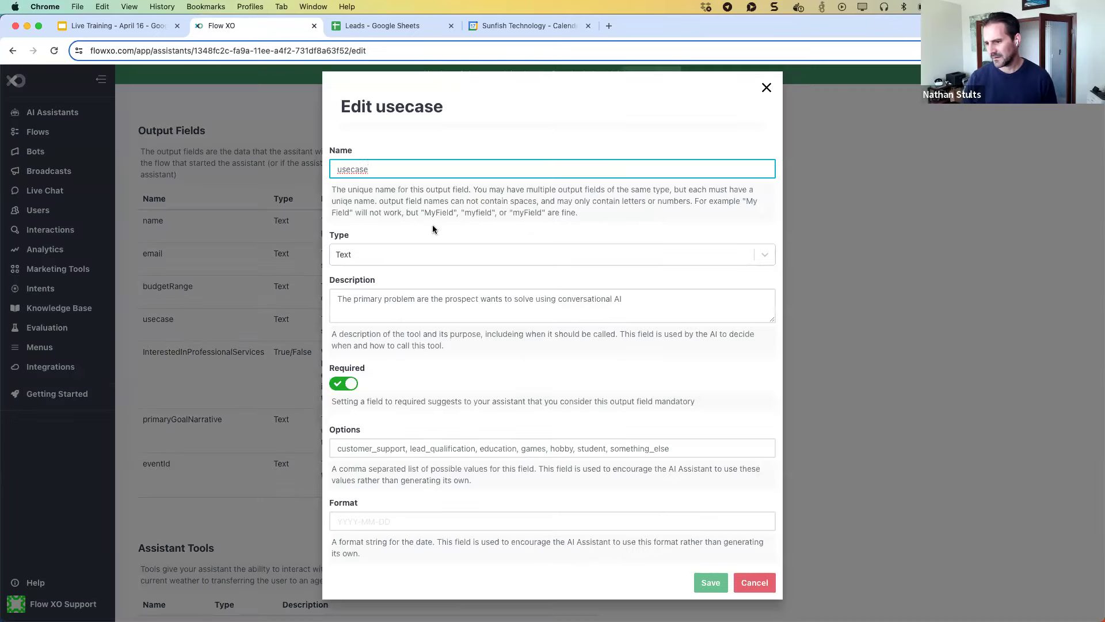
click(338, 448)
drag(374, 448, 682, 448)
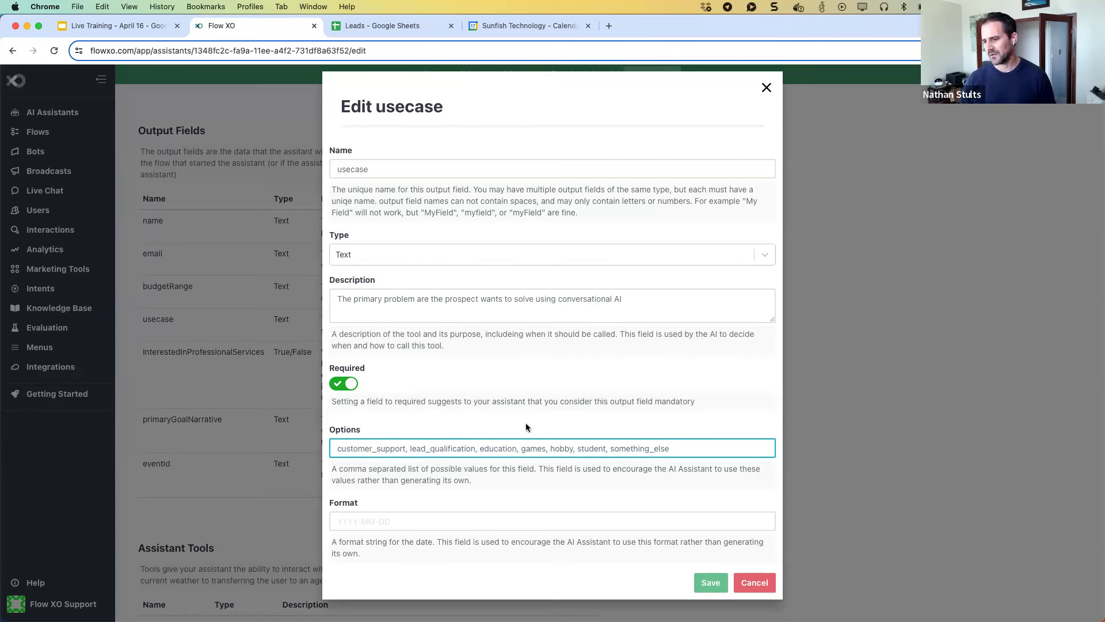
double_click(379, 449)
double_click(442, 449)
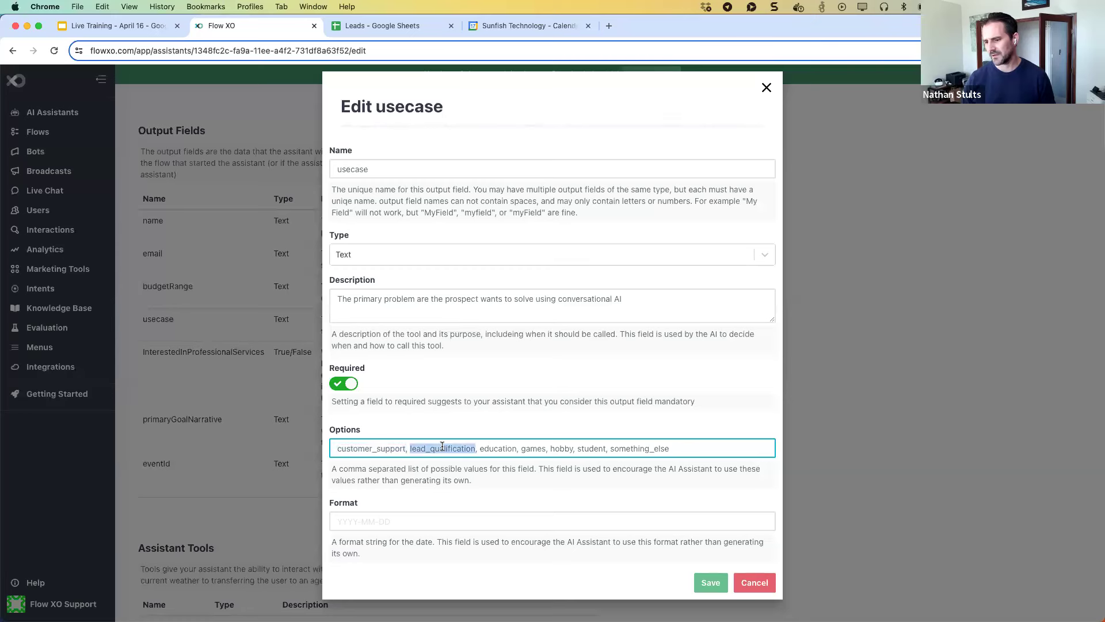
double_click(498, 449)
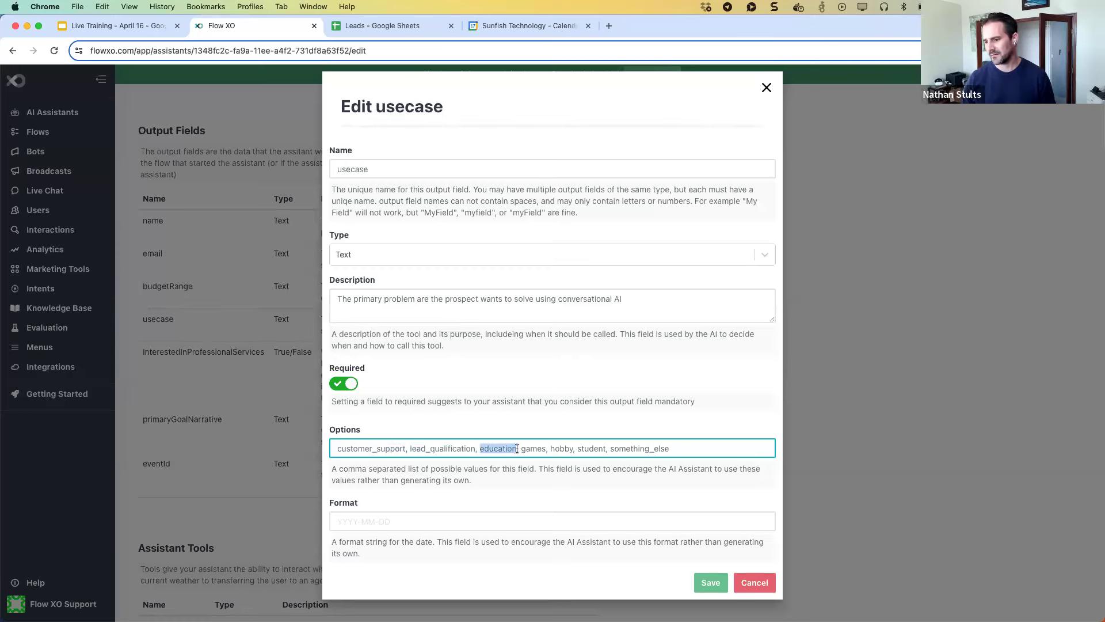
drag(372, 448, 381, 448)
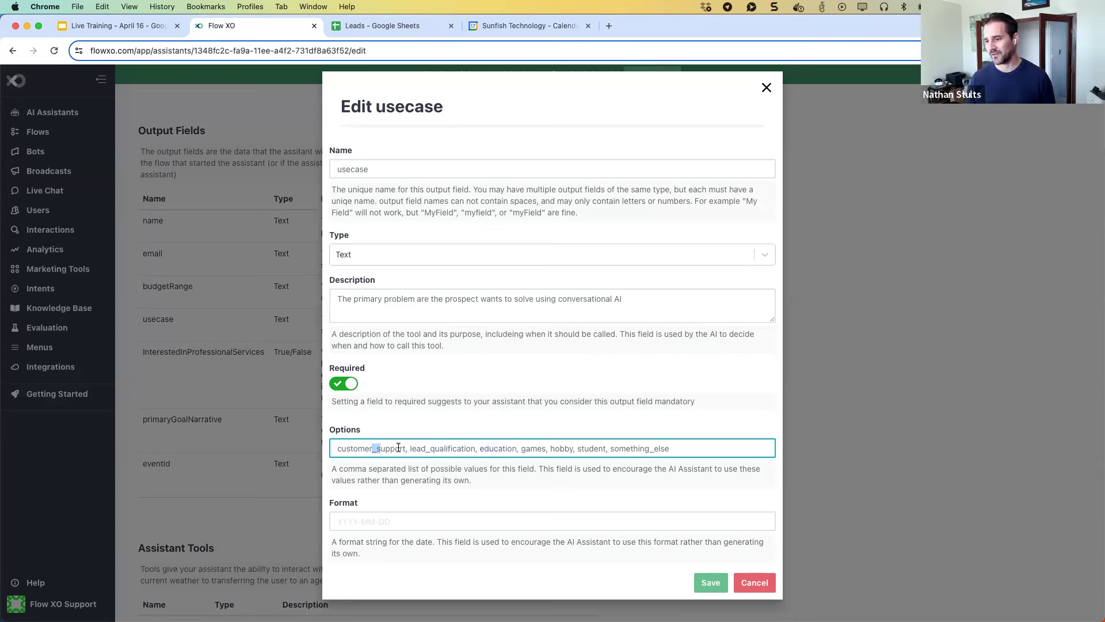
click(674, 448)
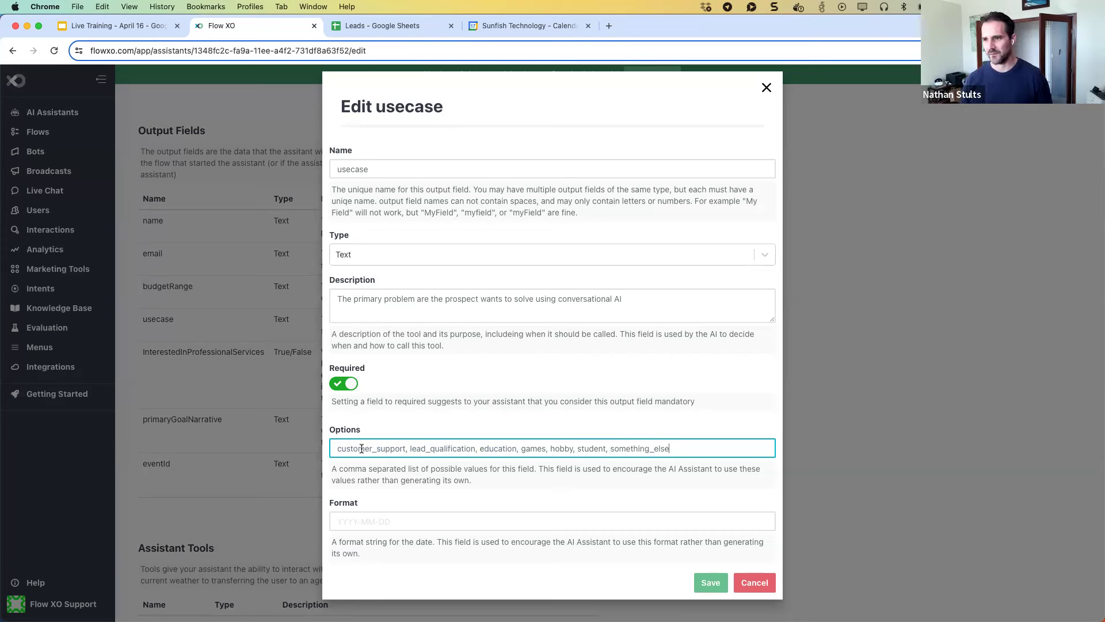
double_click(377, 448)
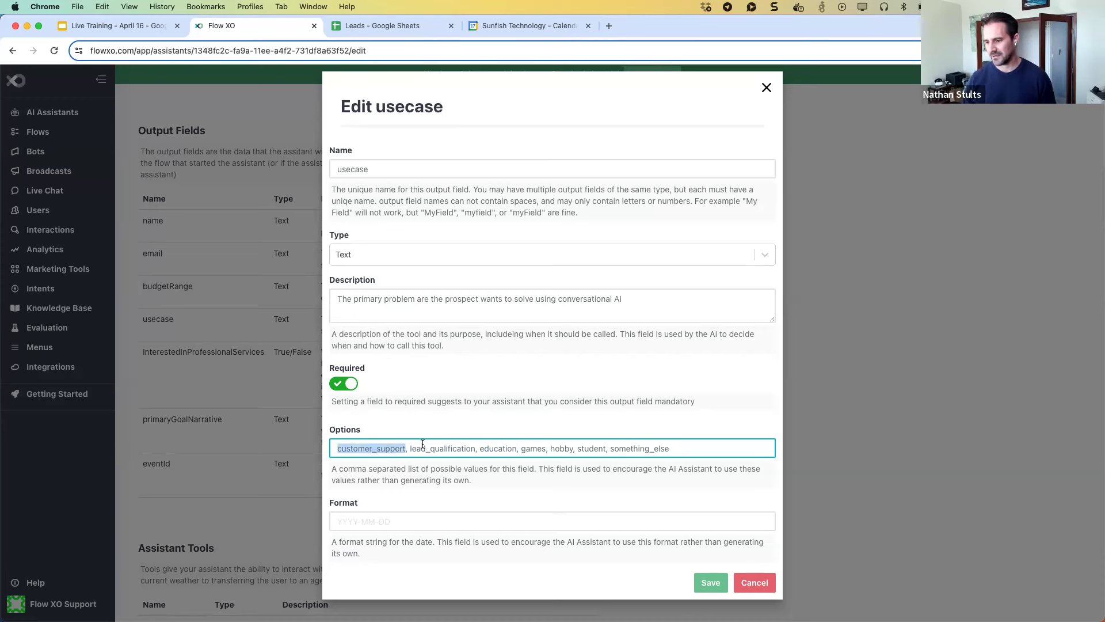
double_click(434, 448)
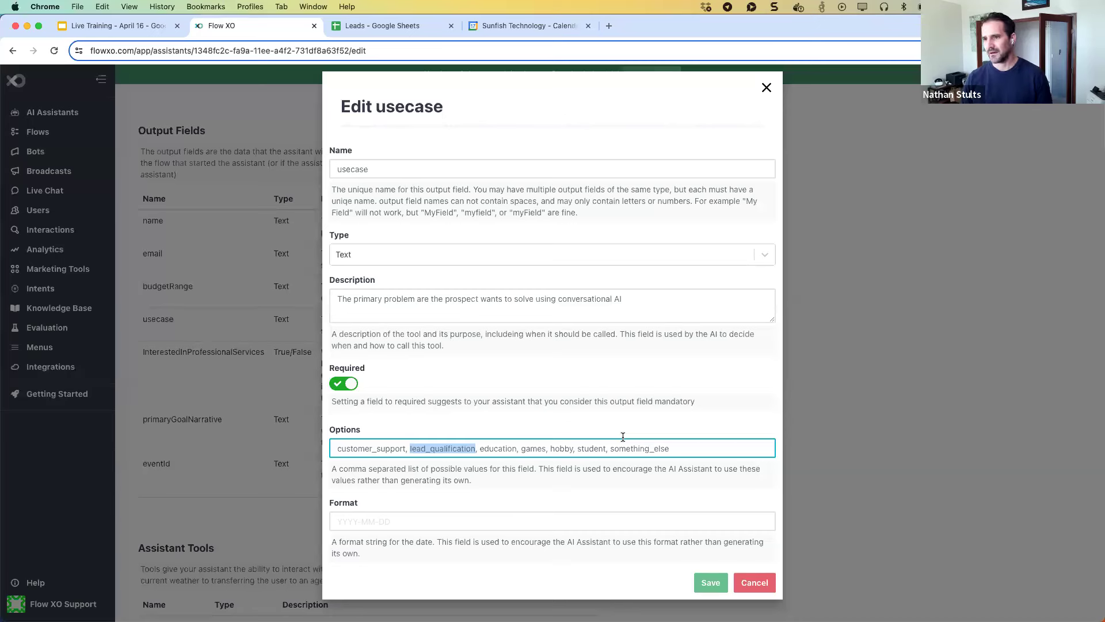
double_click(593, 444)
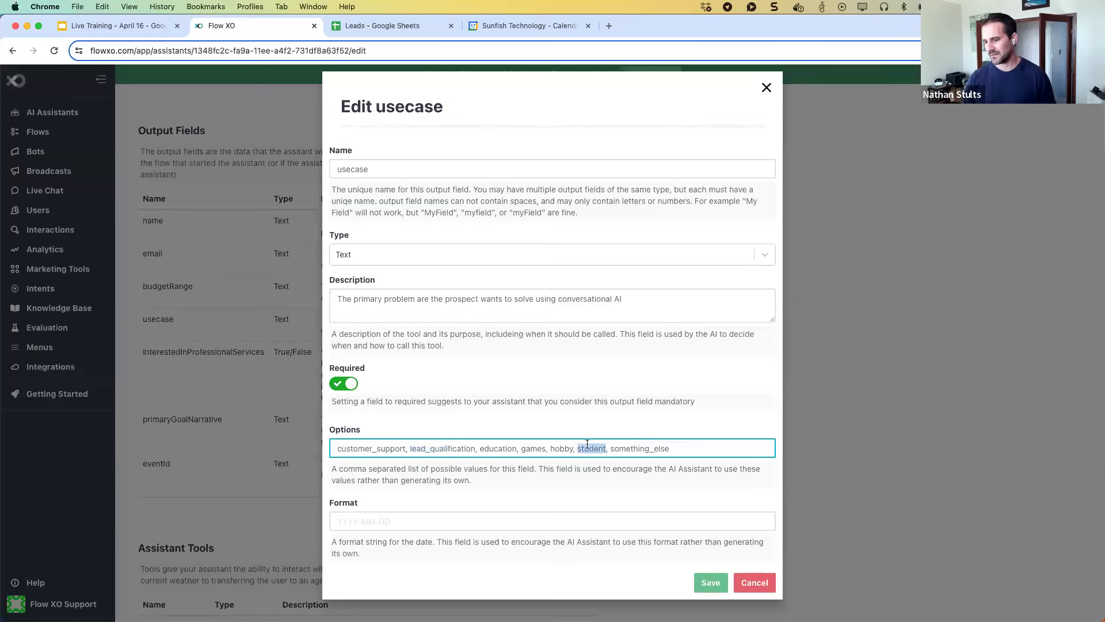
double_click(498, 448)
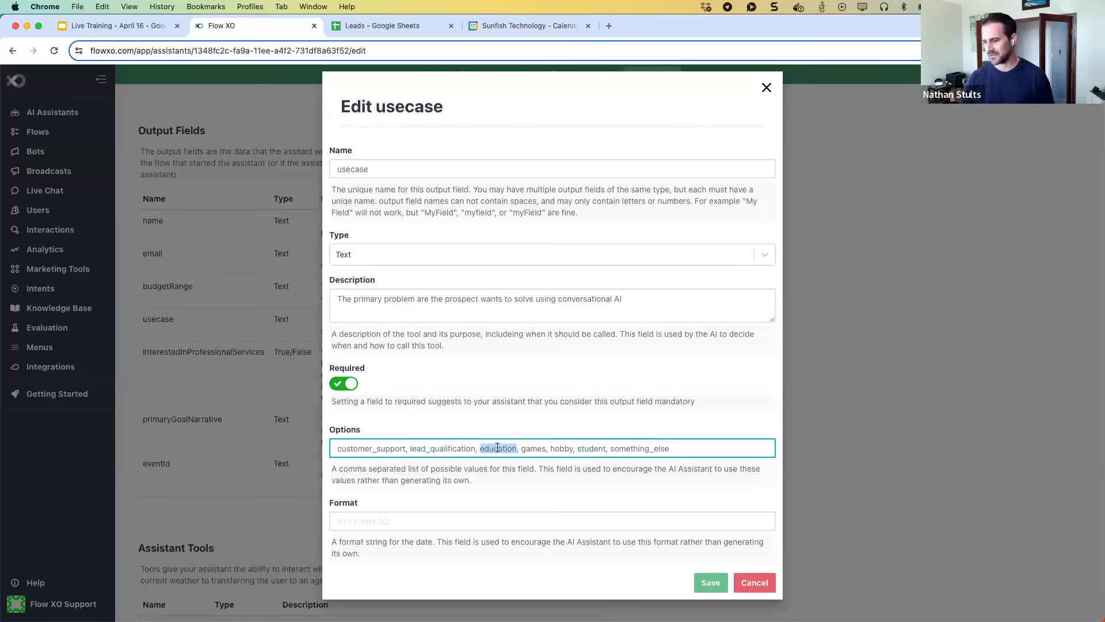
click(750, 582)
Scroll through the Output Fields and Assistant Tools sections, then choose Done to leave editing.
scroll(390, 378, down, 1)
scroll(390, 378, down, 1)
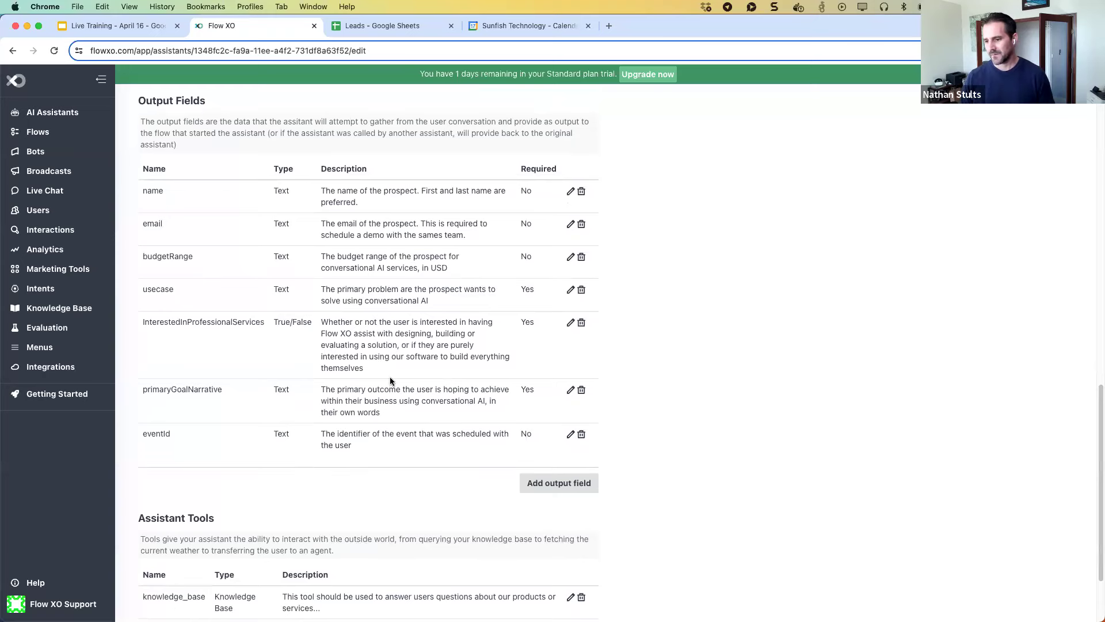
scroll(390, 380, down, 1)
scroll(368, 373, up, 5)
scroll(357, 367, down, 1)
scroll(357, 367, down, 3)
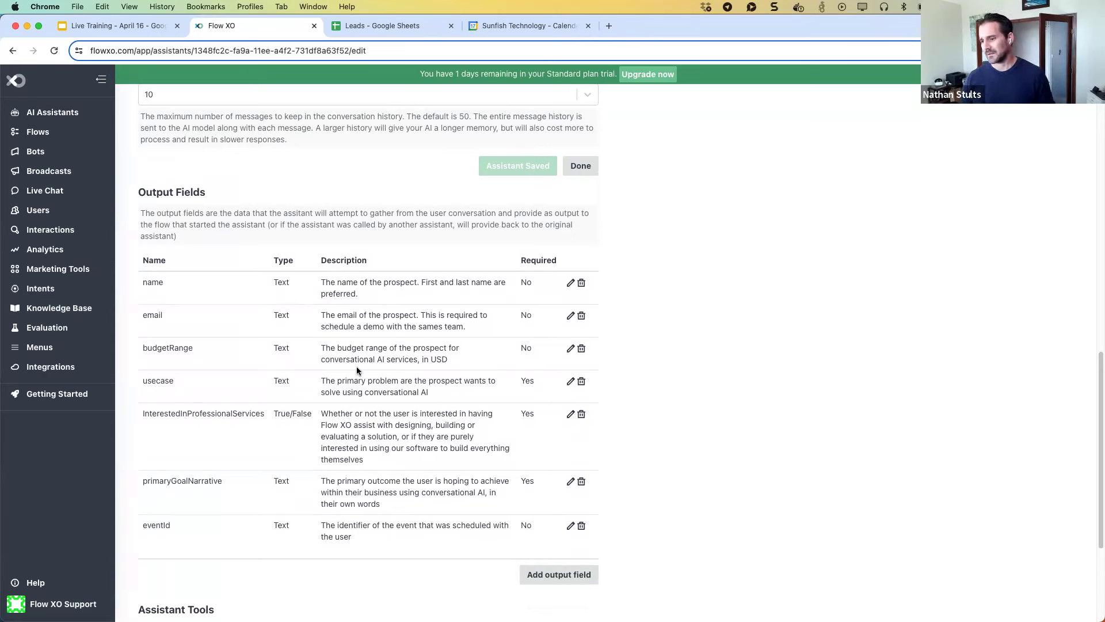
scroll(358, 364, down, 1)
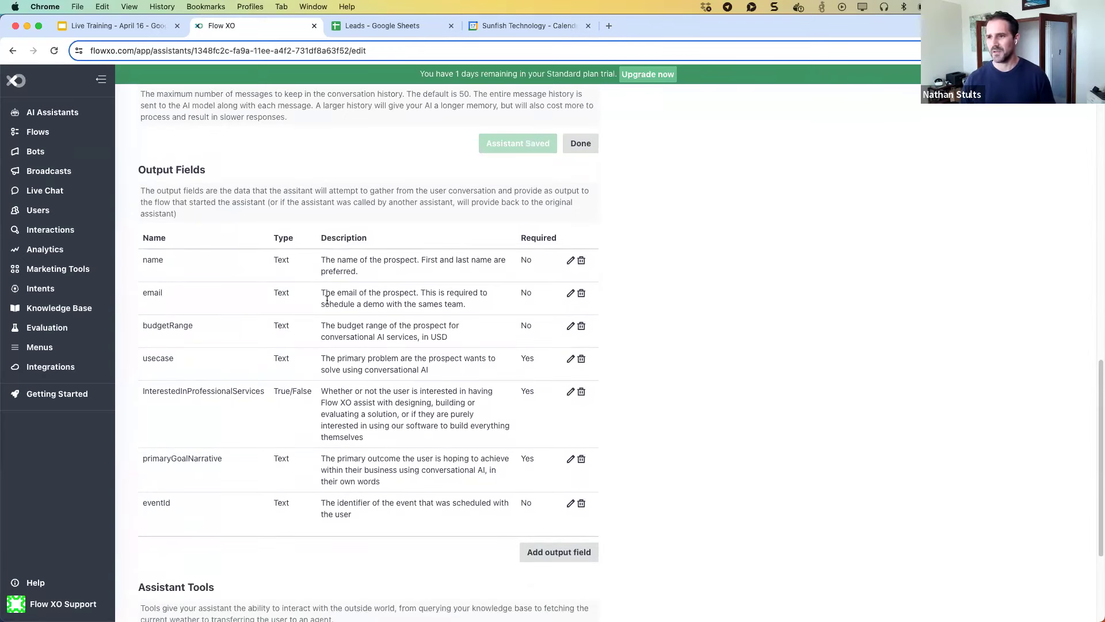
scroll(327, 299, down, 1)
scroll(324, 296, down, 5)
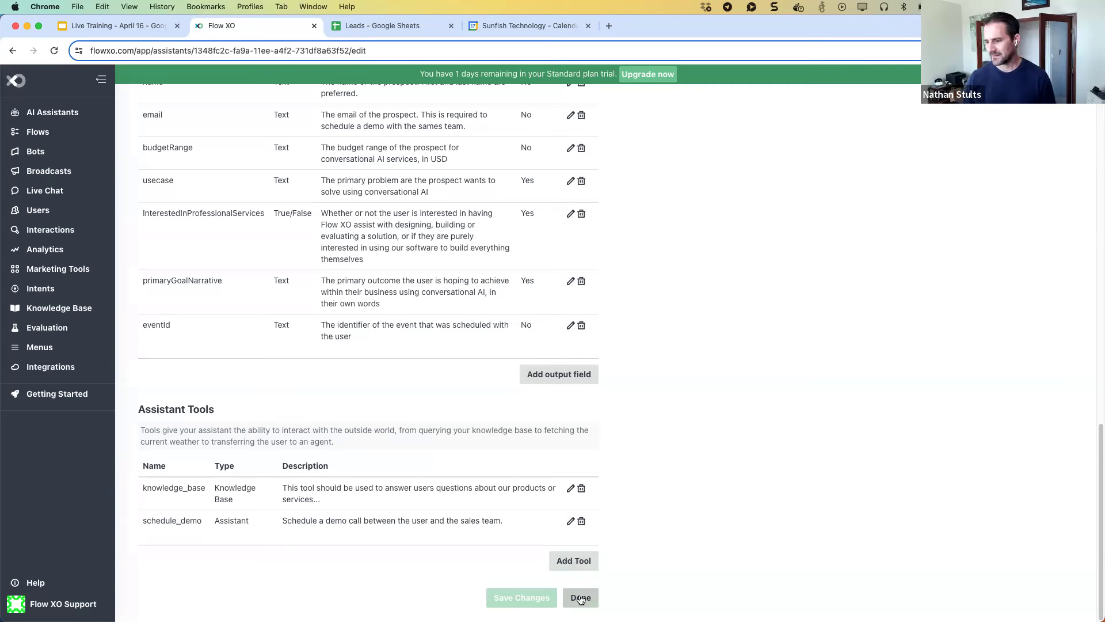
click(581, 598)
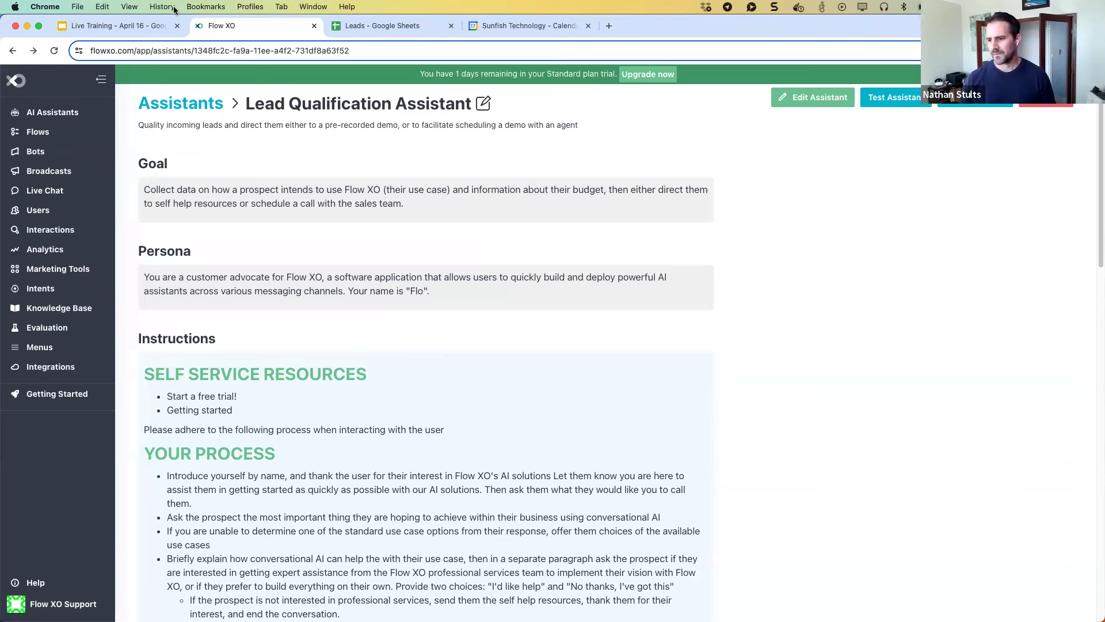
Return to the assistants list, open the Scheduling Assistant, and enter its edit mode.
click(169, 107)
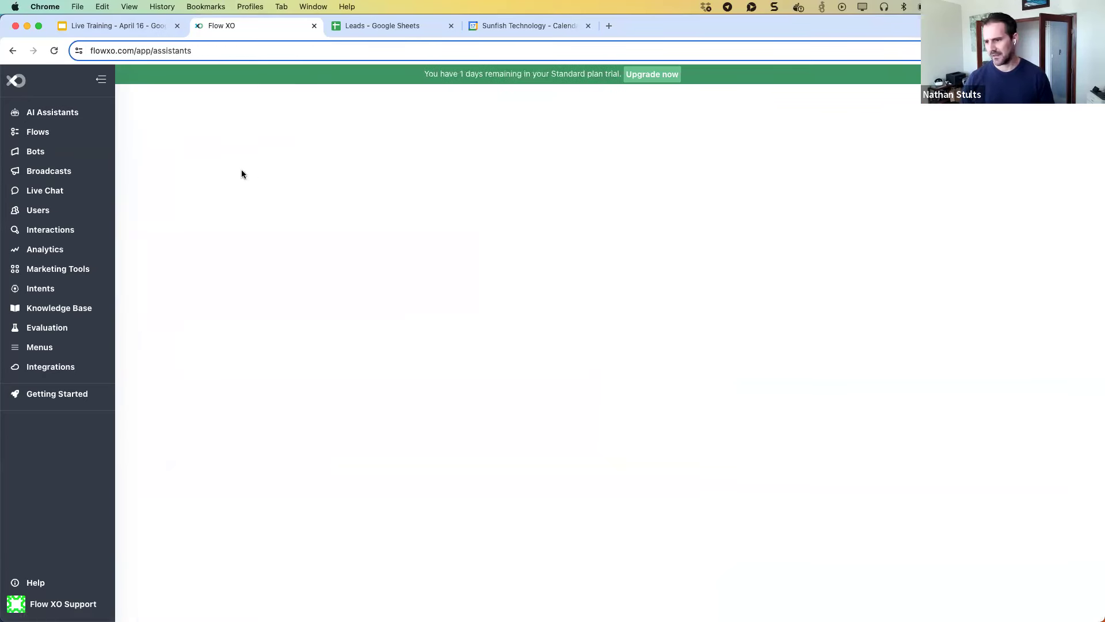
click(186, 285)
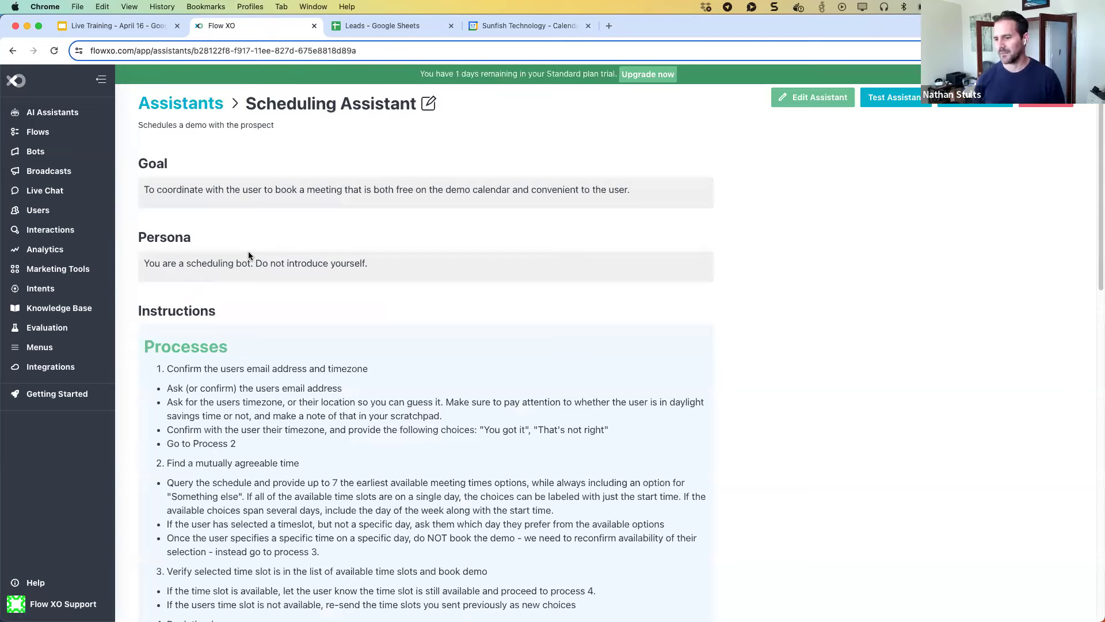
scroll(298, 275, down, 5)
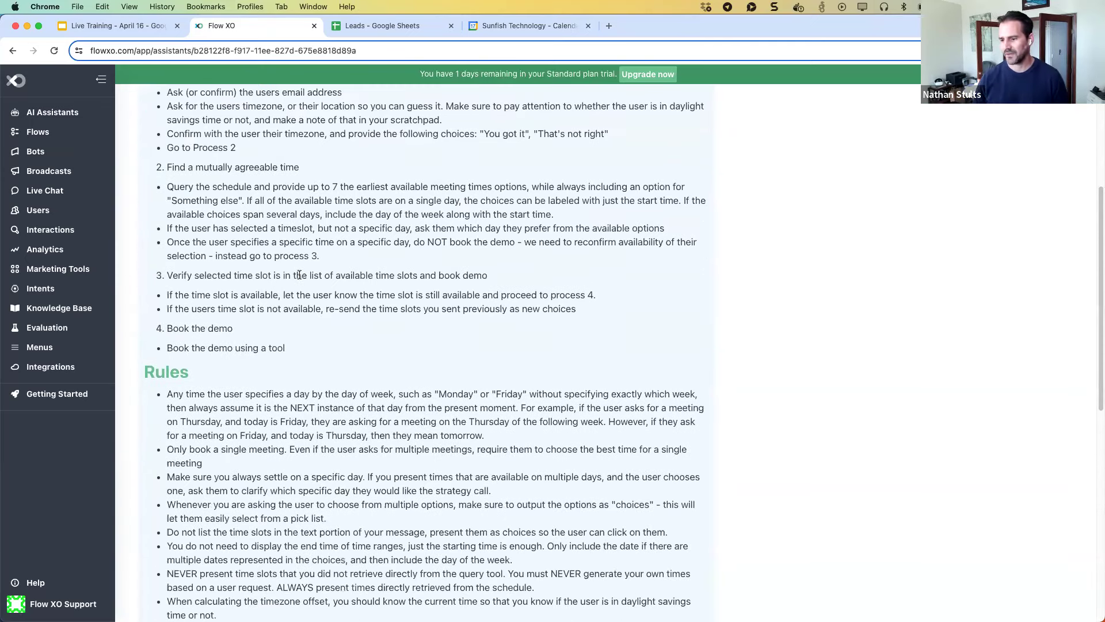
scroll(298, 274, down, 1)
scroll(298, 274, up, 6)
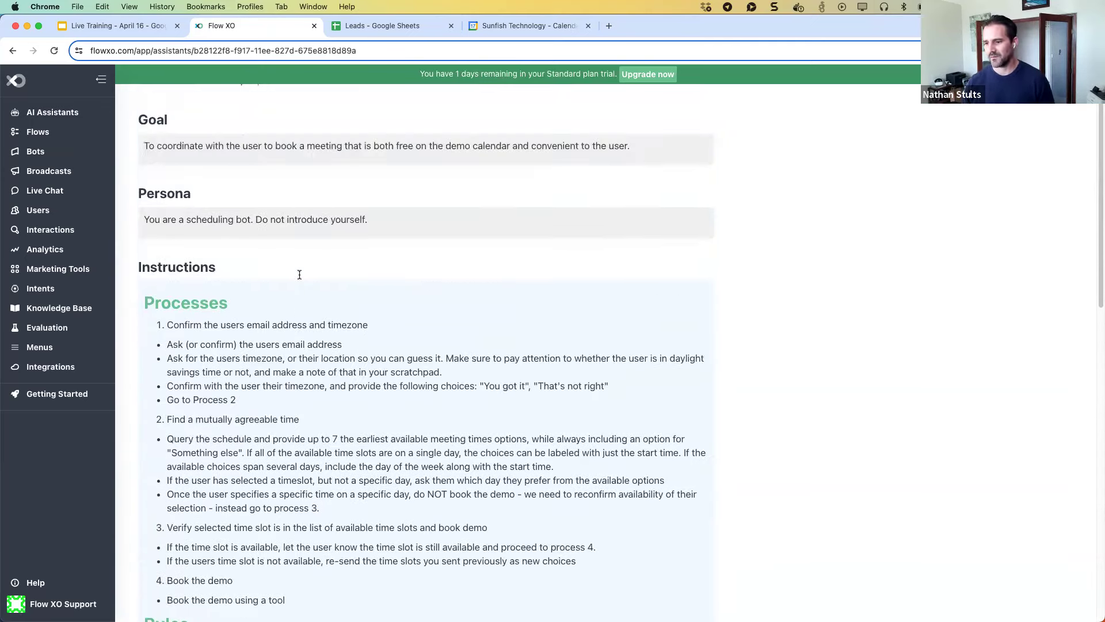
scroll(299, 275, up, 2)
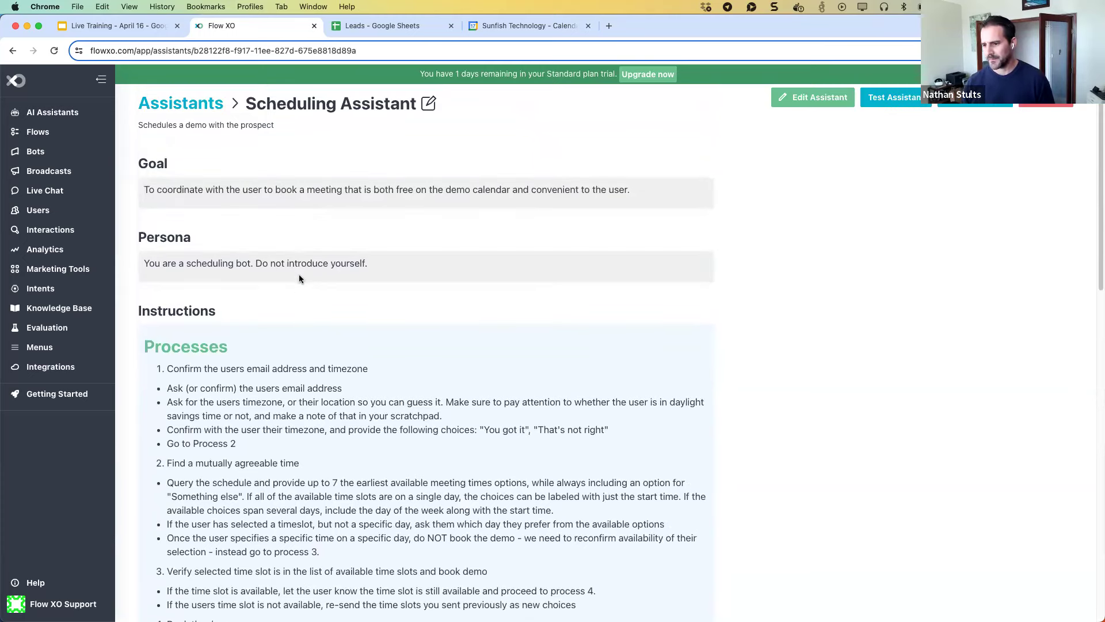
scroll(298, 274, down, 8)
scroll(299, 275, up, 9)
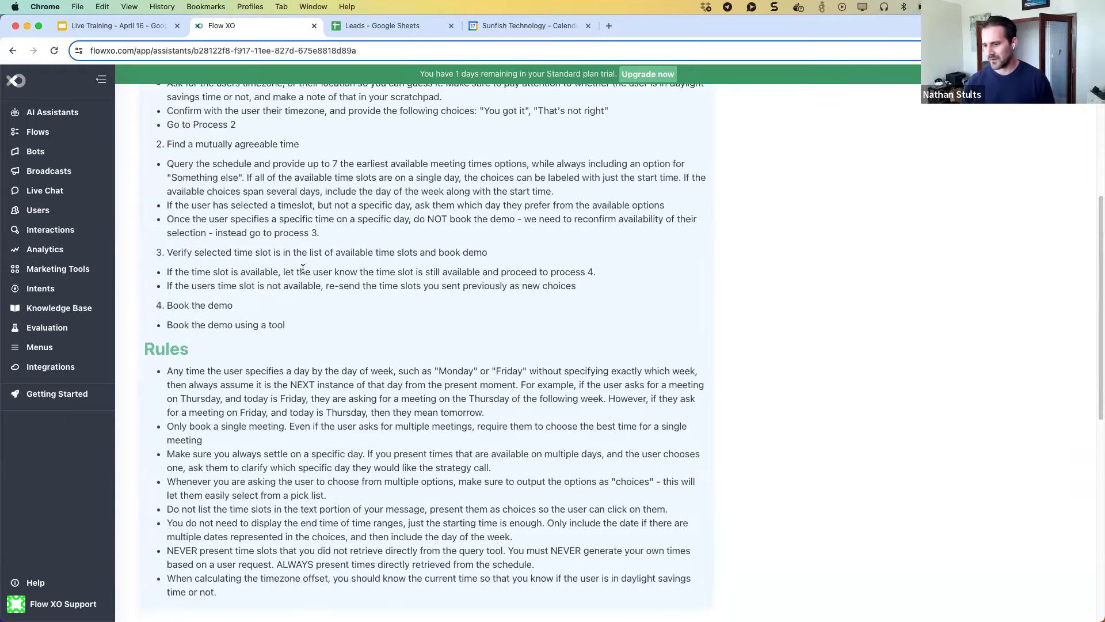
click(430, 104)
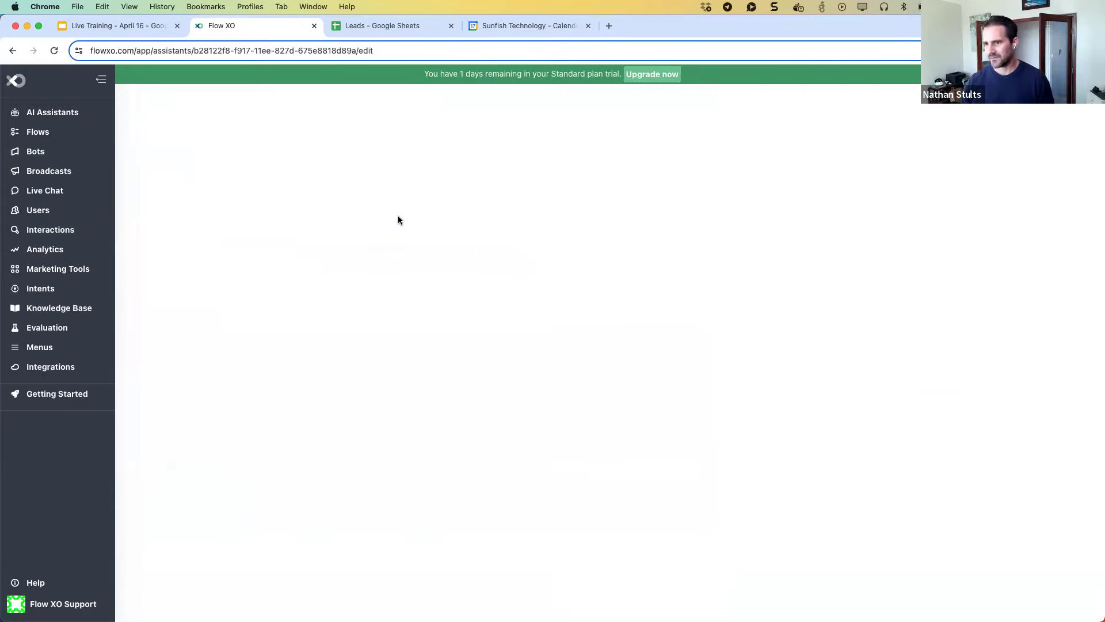
Scroll down to the eventId output field and the time, query_schedule and book_demo tools.
scroll(628, 373, down, 1)
scroll(630, 374, down, 15)
scroll(631, 377, down, 2)
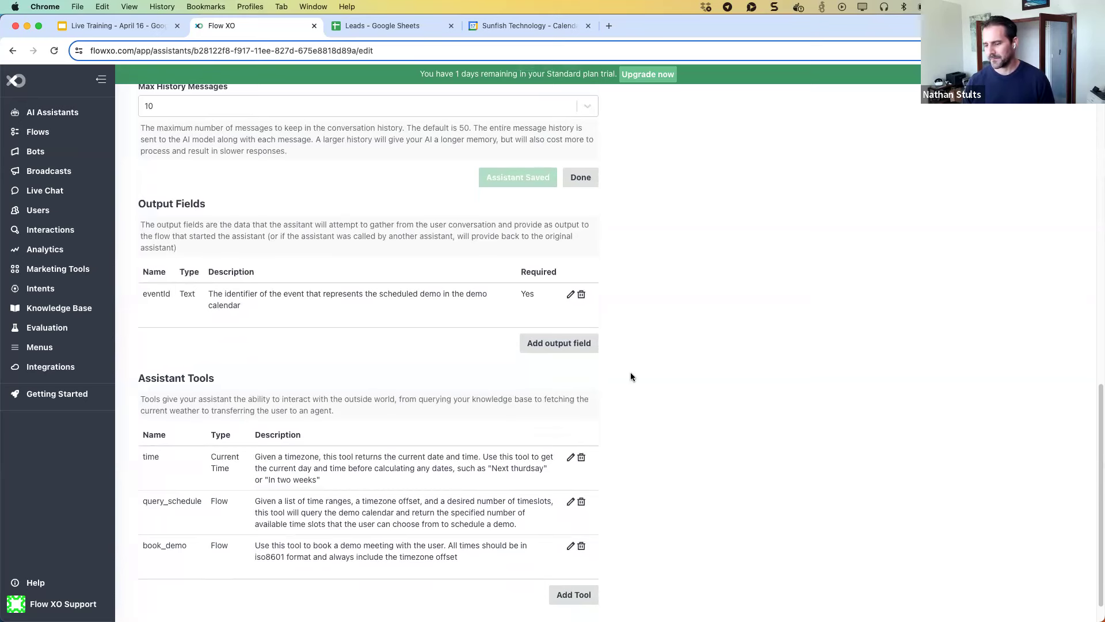
scroll(630, 376, down, 1)
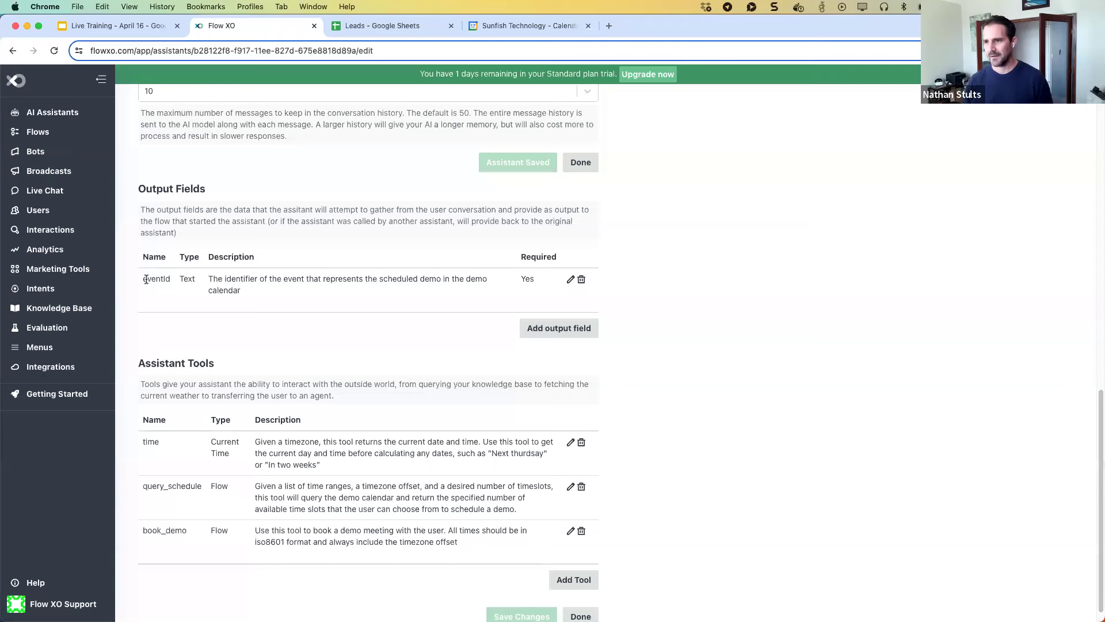
scroll(312, 317, down, 1)
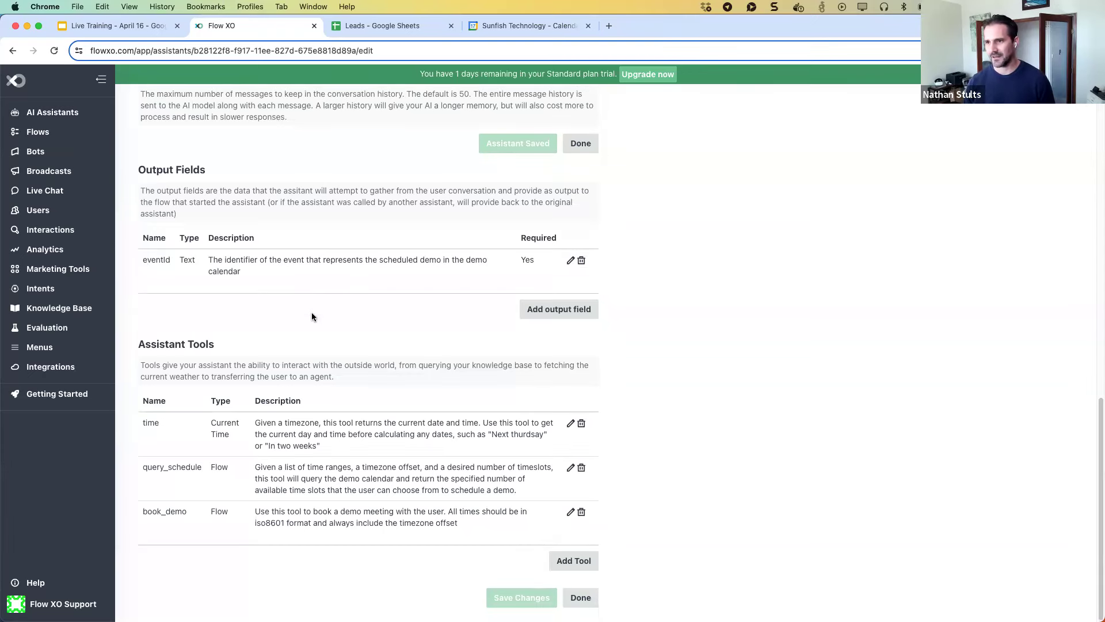
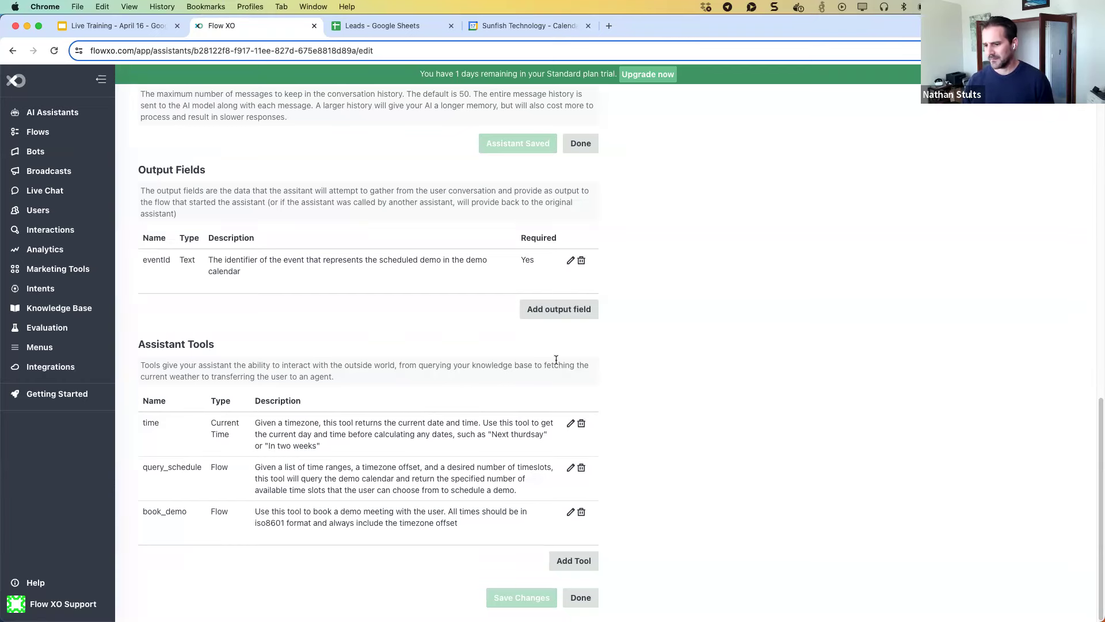
Return to the Flows page listing the Assistant Flows, Assistant Tools and Schedule Assistant folders.
scroll(556, 359, up, 5)
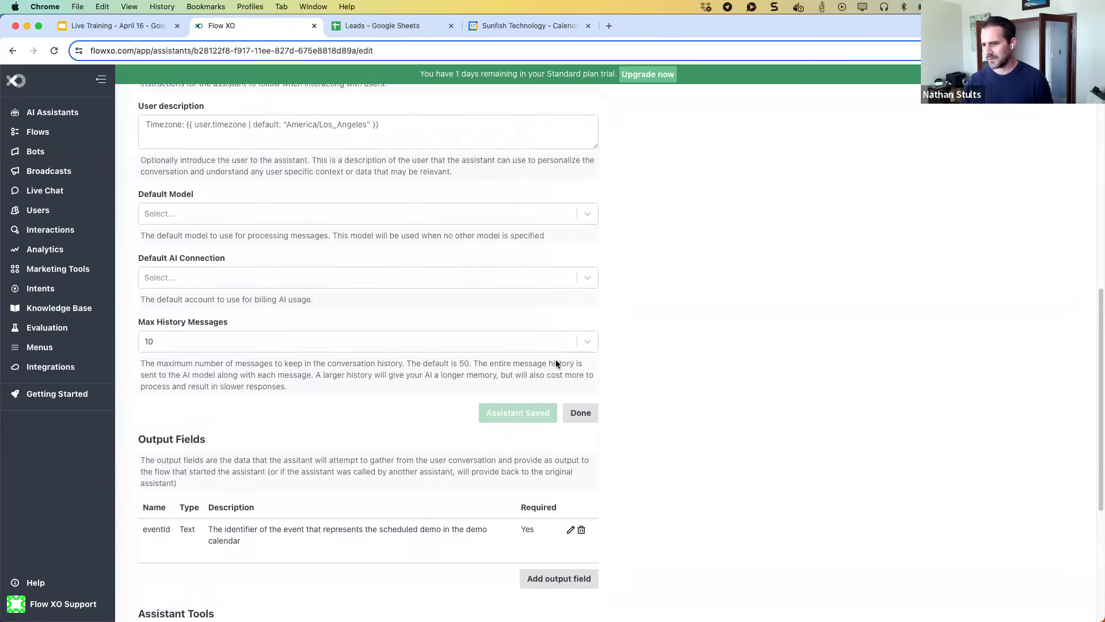
scroll(555, 362, up, 10)
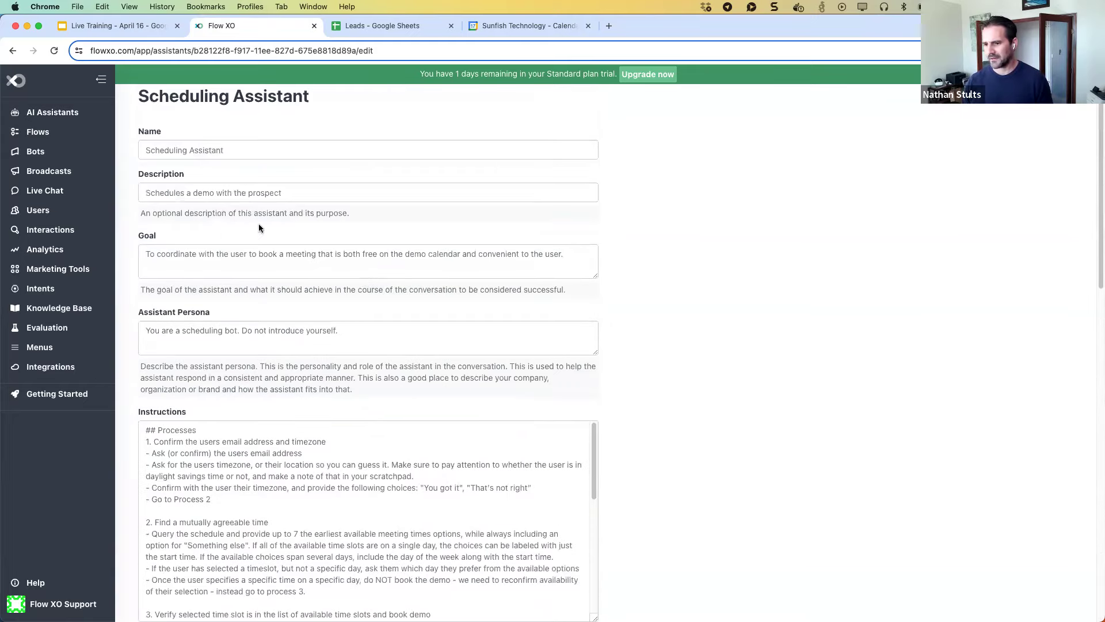
click(46, 130)
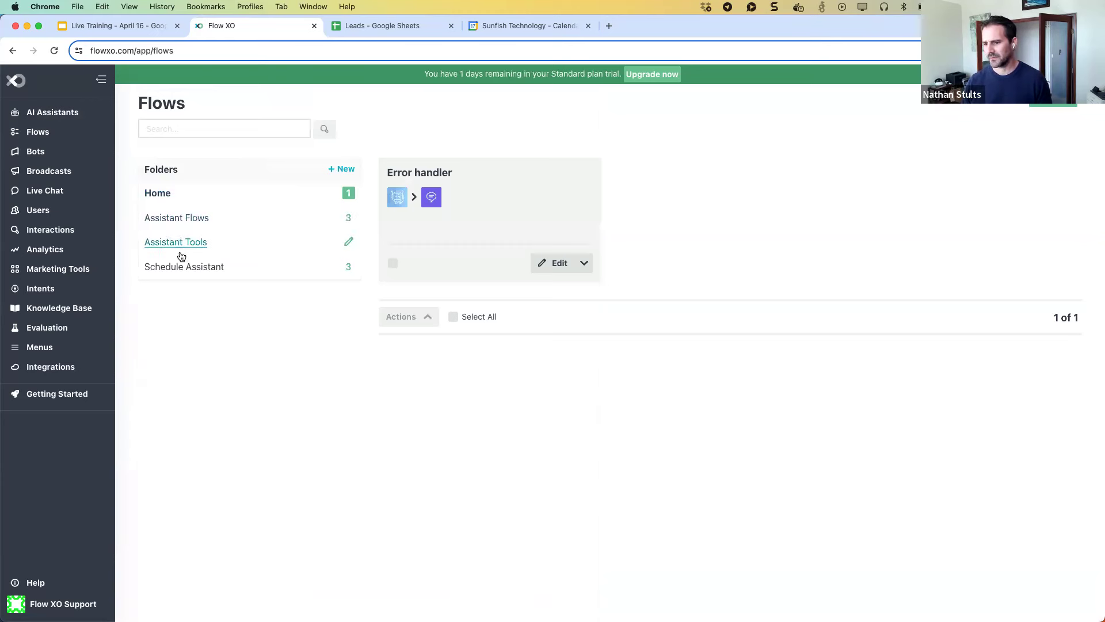
Open the Query Schedule flow from the Schedule Assistant folder for editing.
click(182, 260)
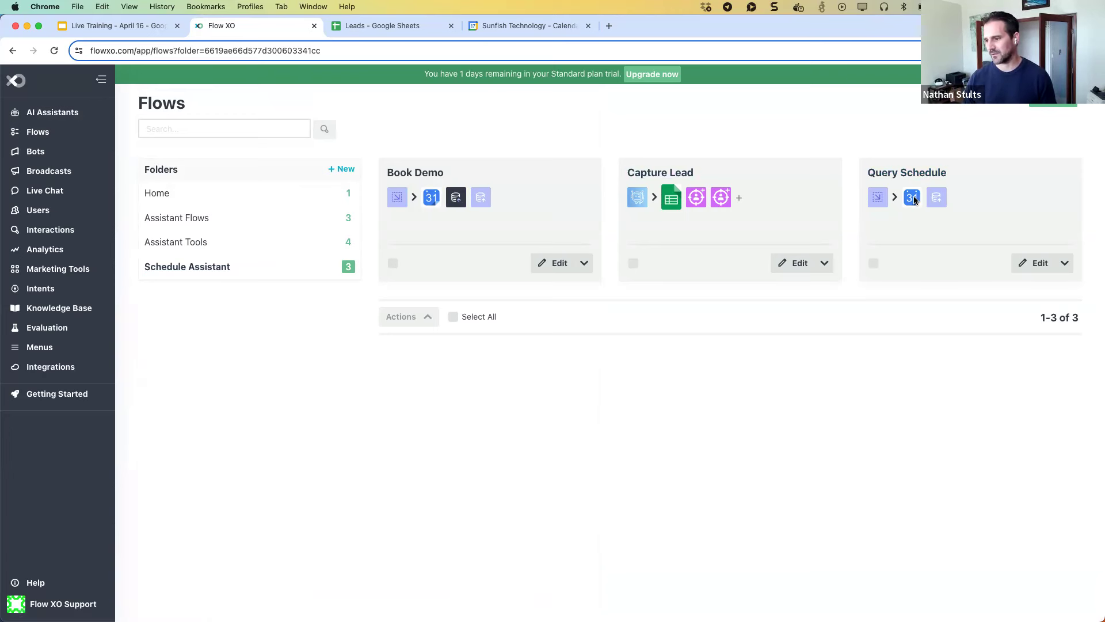
click(1034, 265)
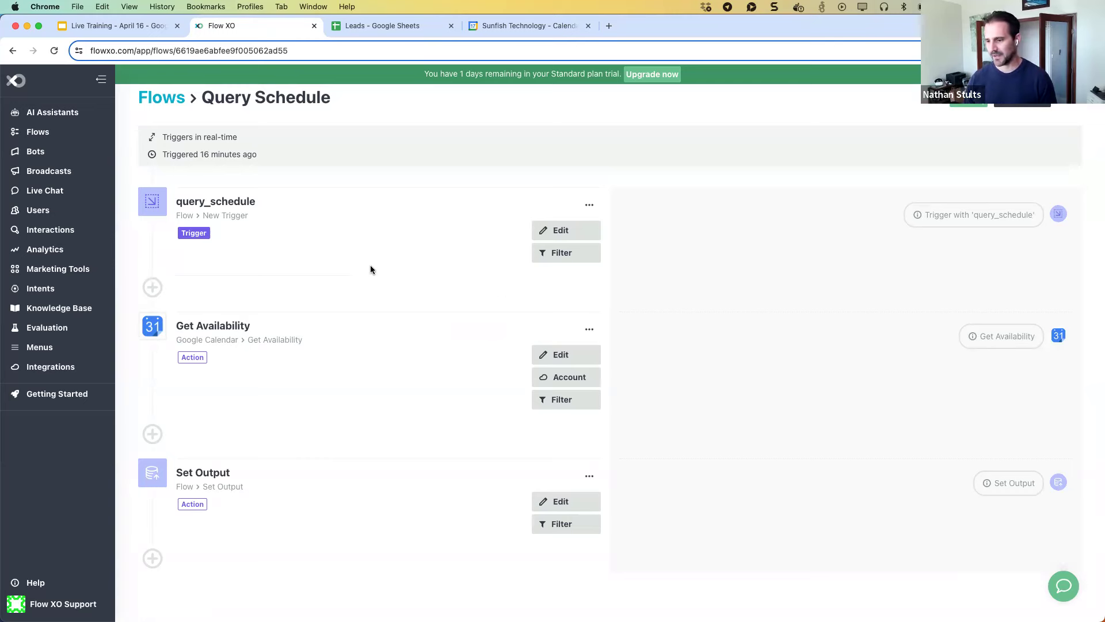
Open the Get Availability settings and inspect the Date Range(s) to Query value.
click(550, 353)
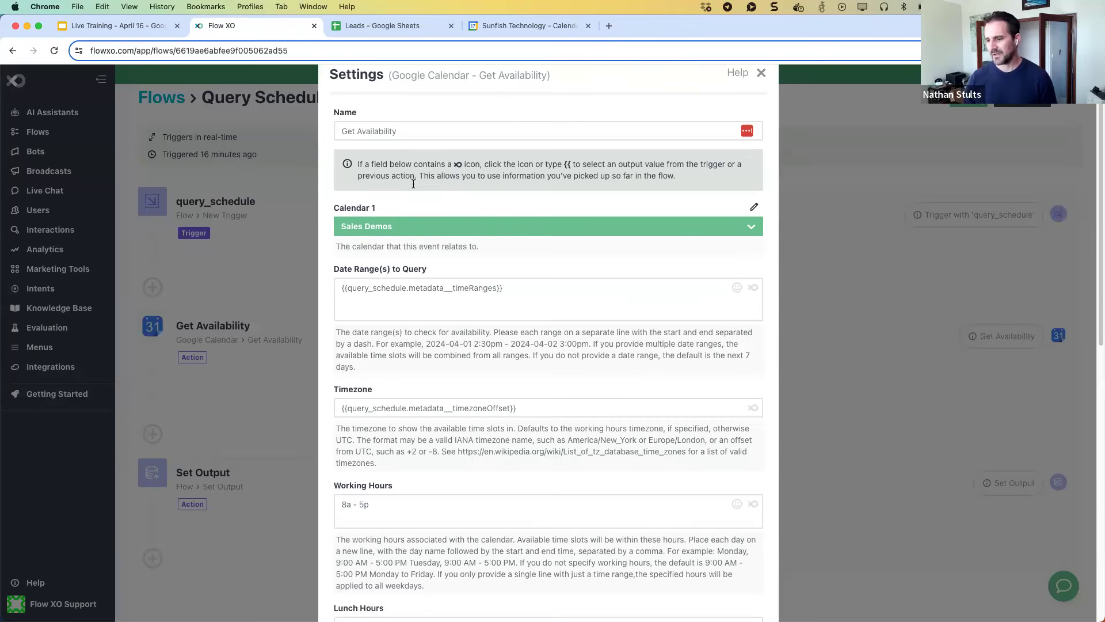
scroll(420, 187, down, 1)
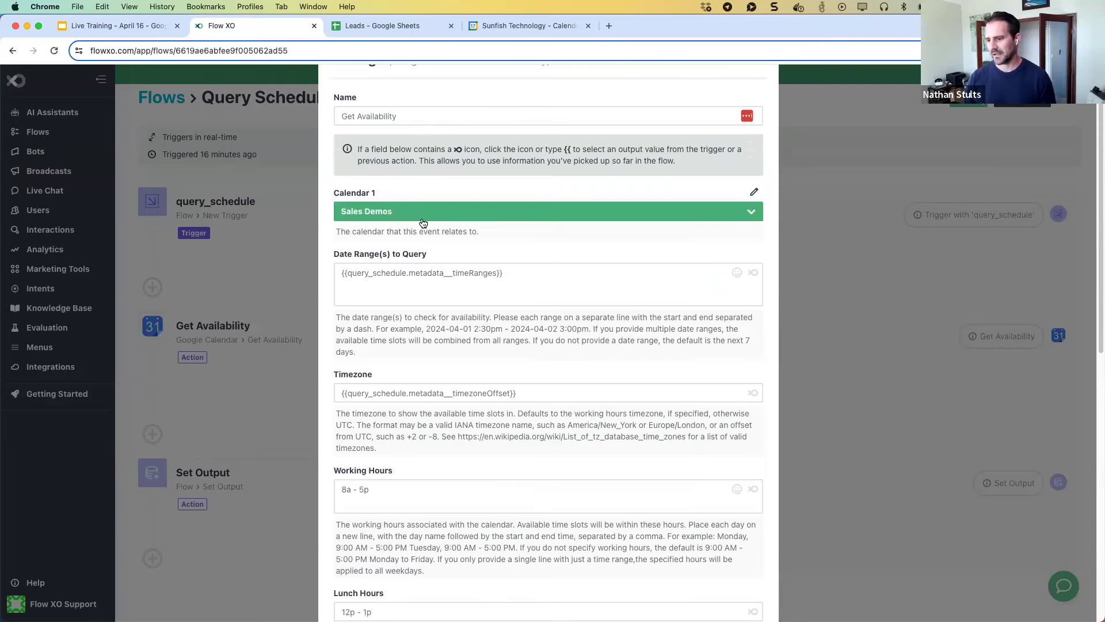
scroll(423, 246, down, 2)
scroll(422, 245, down, 1)
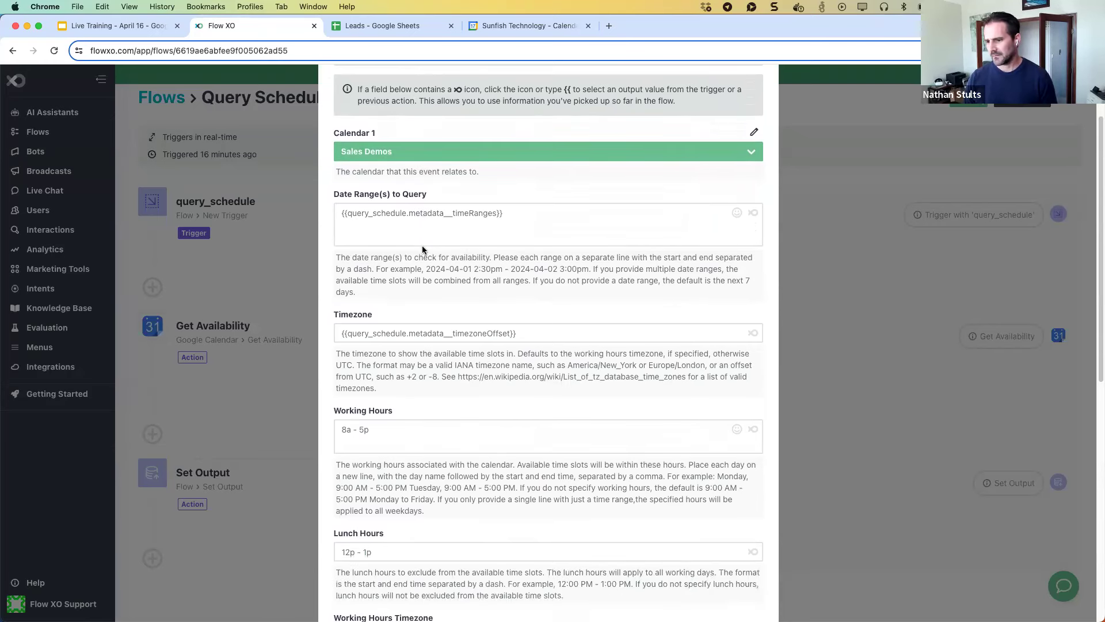
click(511, 212)
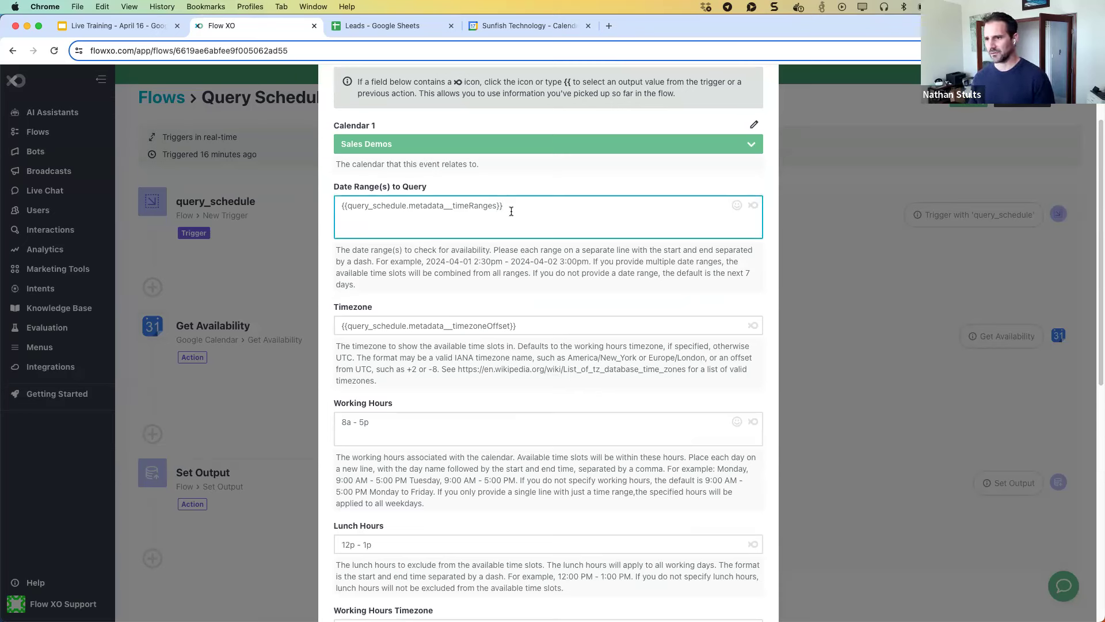
scroll(511, 212, down, 1)
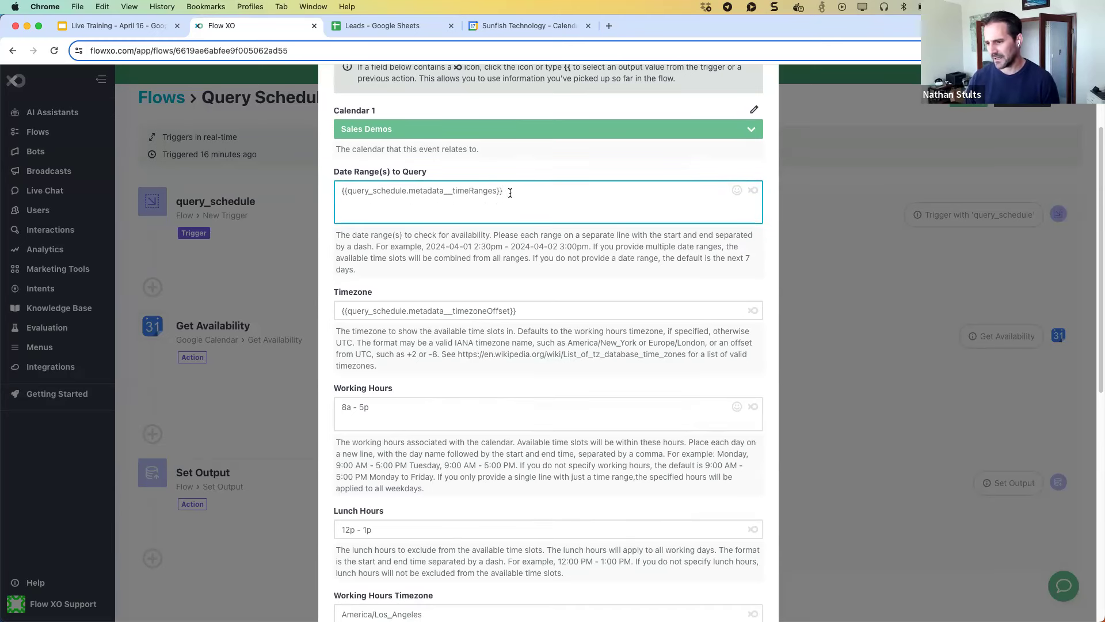
drag(518, 193, 338, 189)
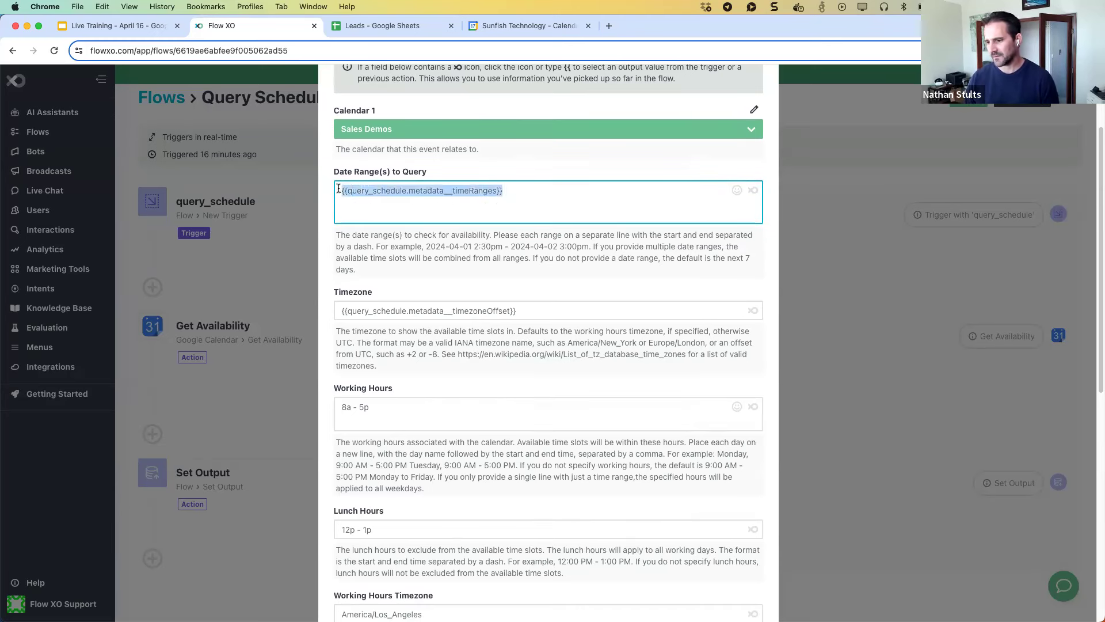
click(517, 188)
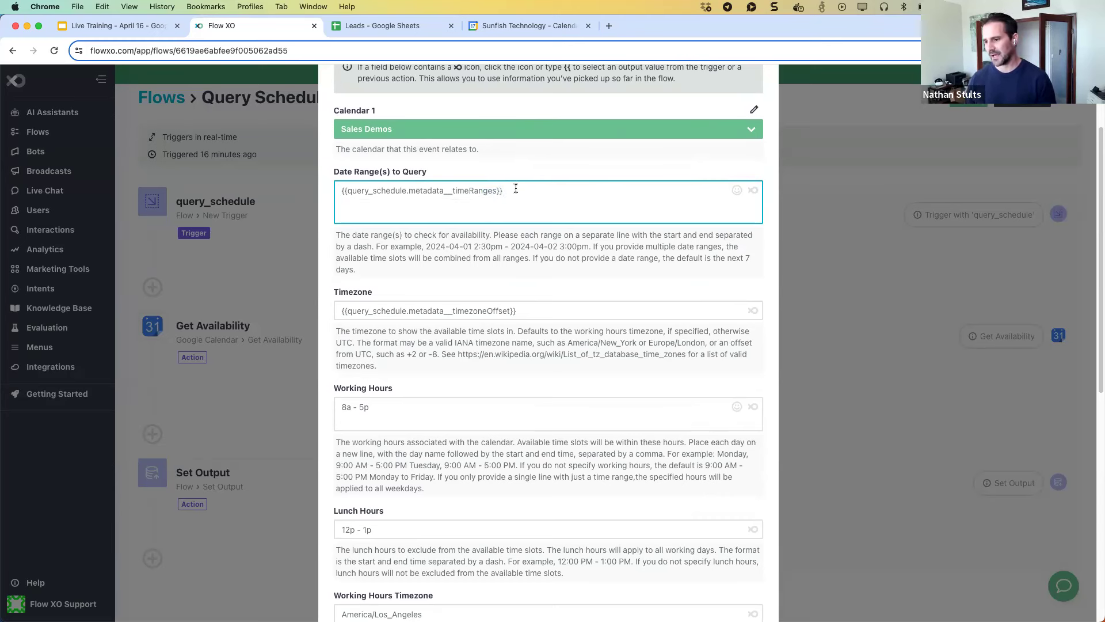
Check the Timezone field and the Working Hours value 8a - 5p.
scroll(507, 259, down, 2)
click(536, 280)
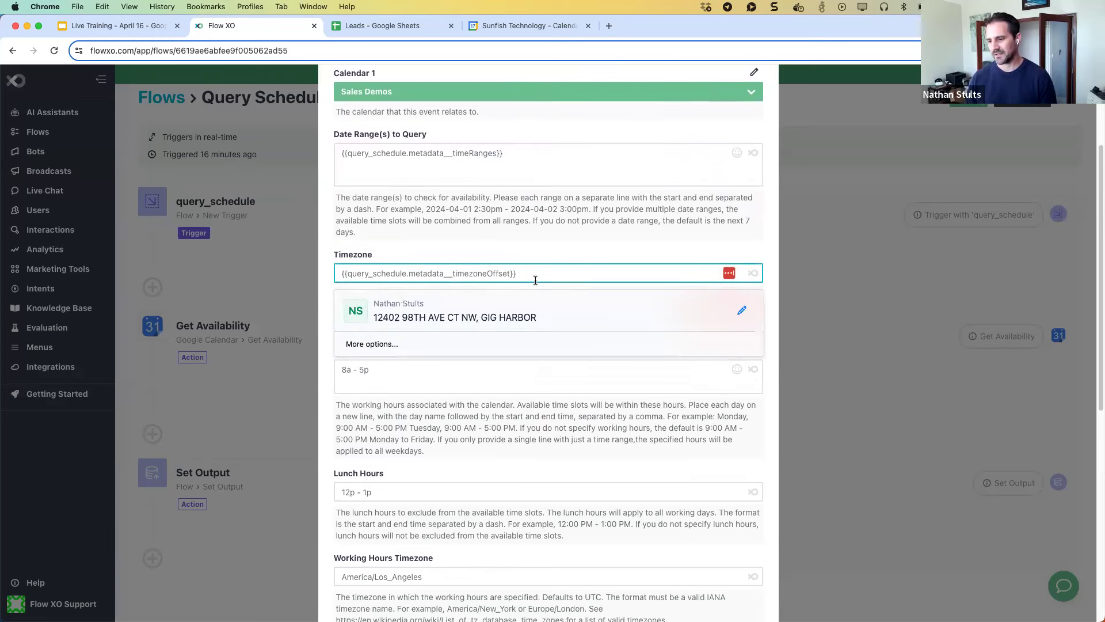
scroll(535, 276, down, 1)
click(532, 266)
scroll(526, 267, down, 1)
scroll(506, 274, down, 2)
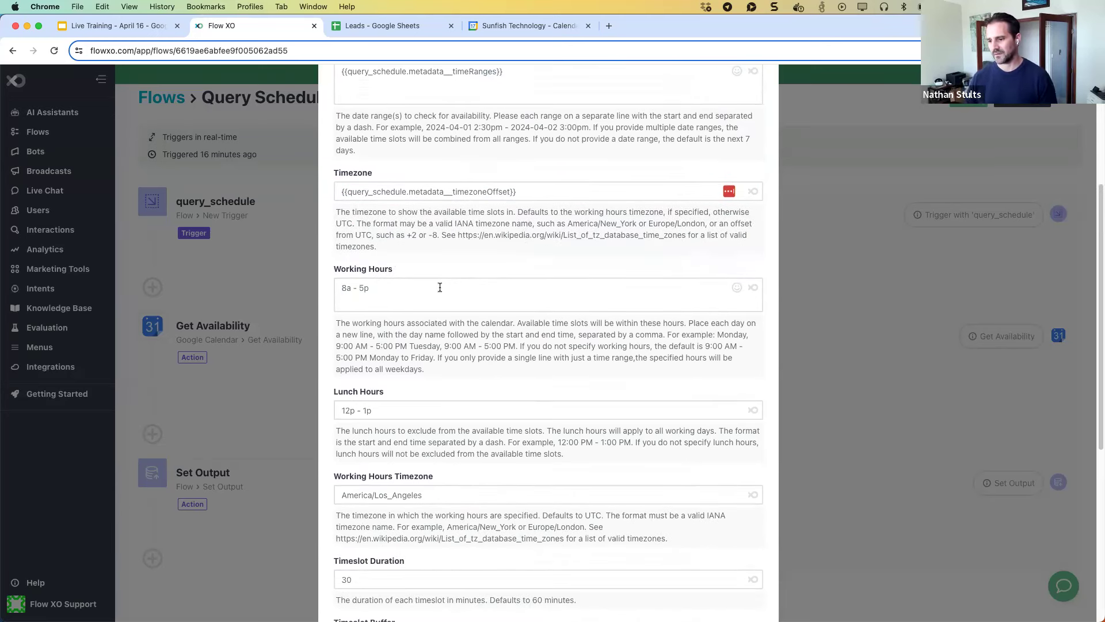
click(417, 286)
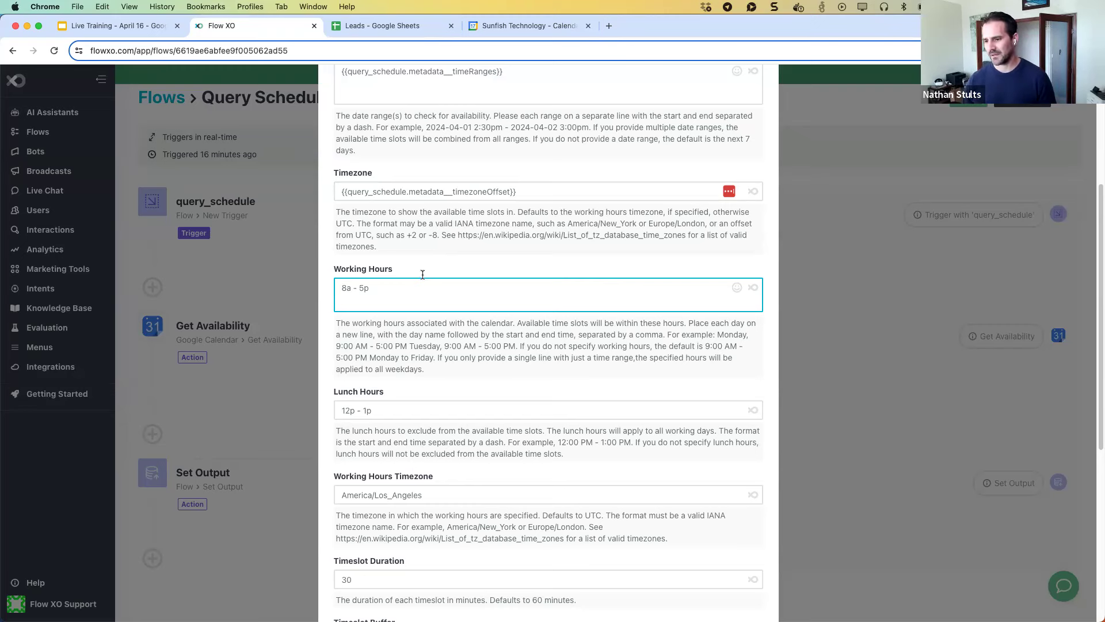
Review the remaining settings: lunch 12p - 1p and 30-minute timeslots.
scroll(419, 279, down, 4)
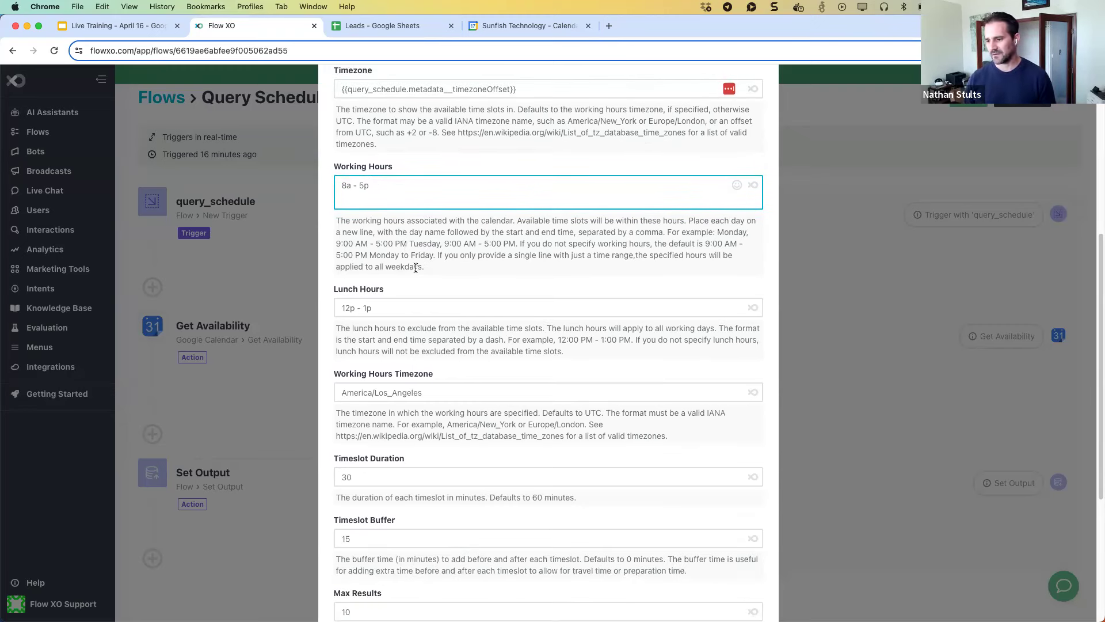
scroll(420, 268, down, 3)
scroll(407, 272, down, 3)
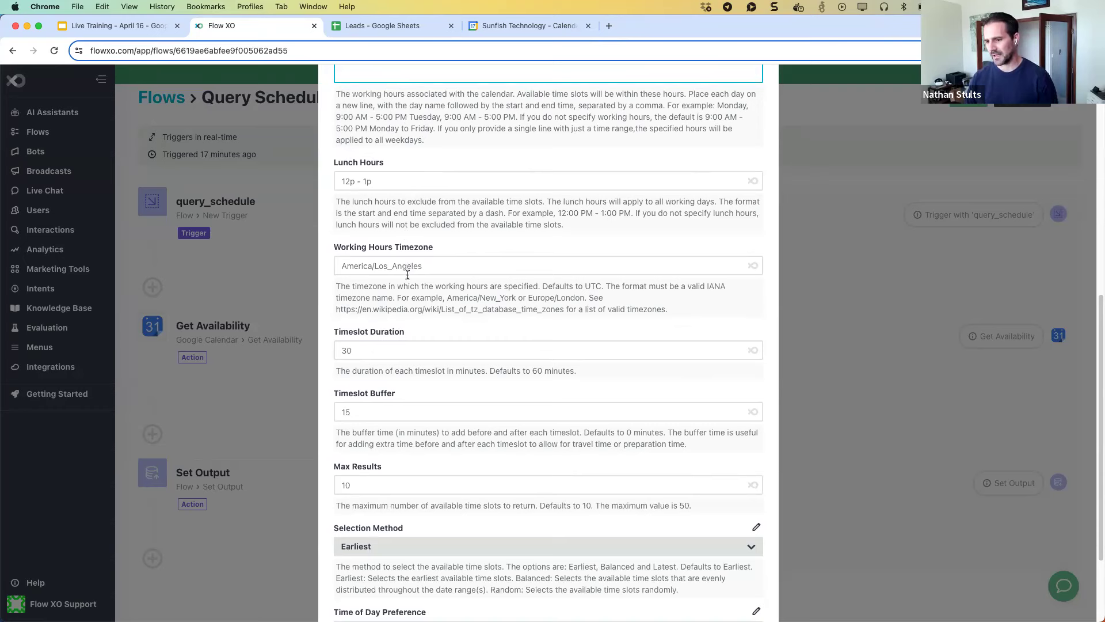
scroll(408, 285, down, 3)
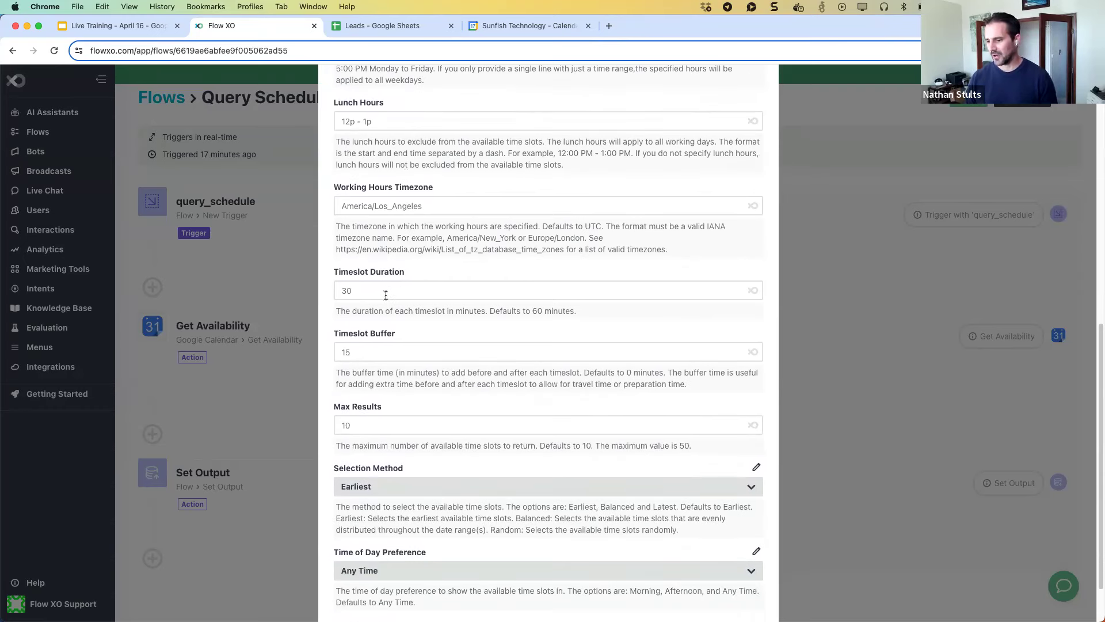
scroll(386, 296, down, 1)
scroll(385, 298, down, 1)
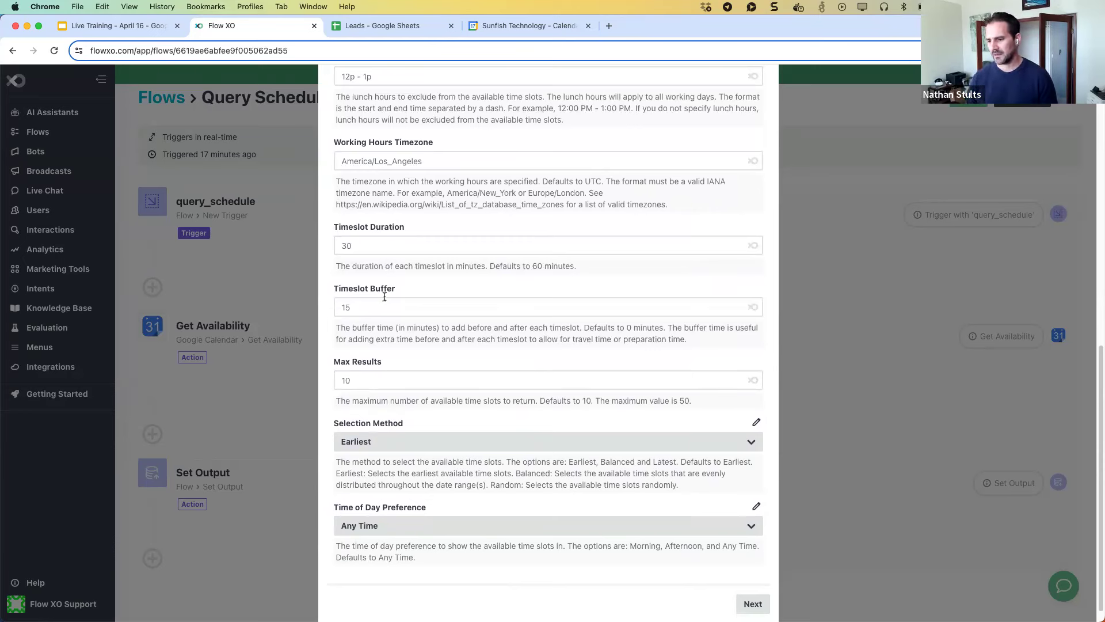
scroll(384, 297, down, 1)
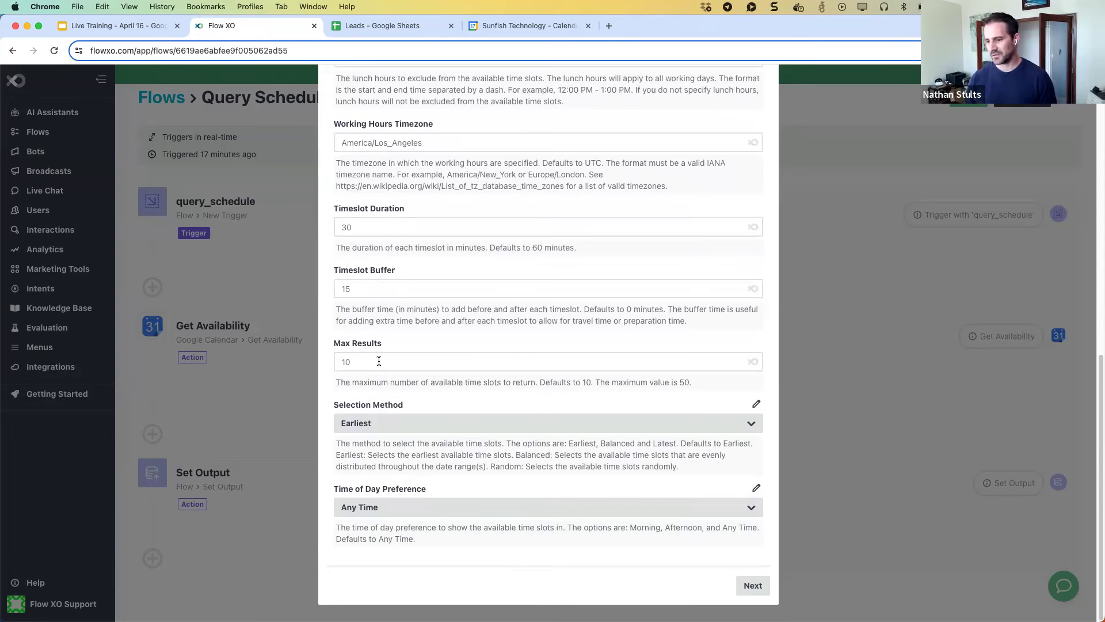
scroll(409, 402, up, 9)
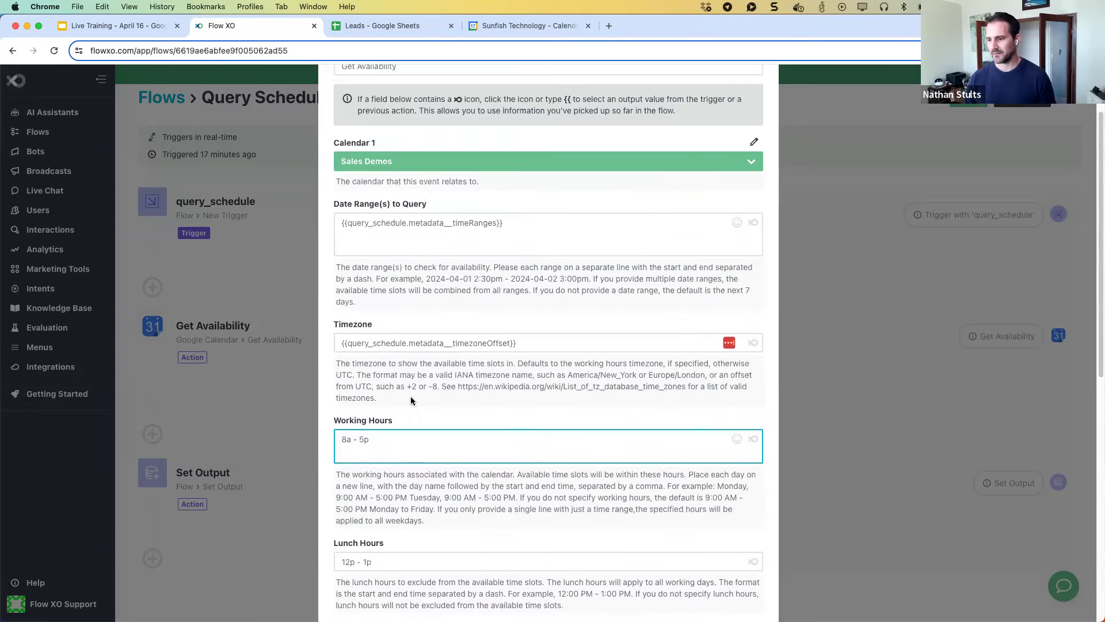
scroll(409, 396, up, 2)
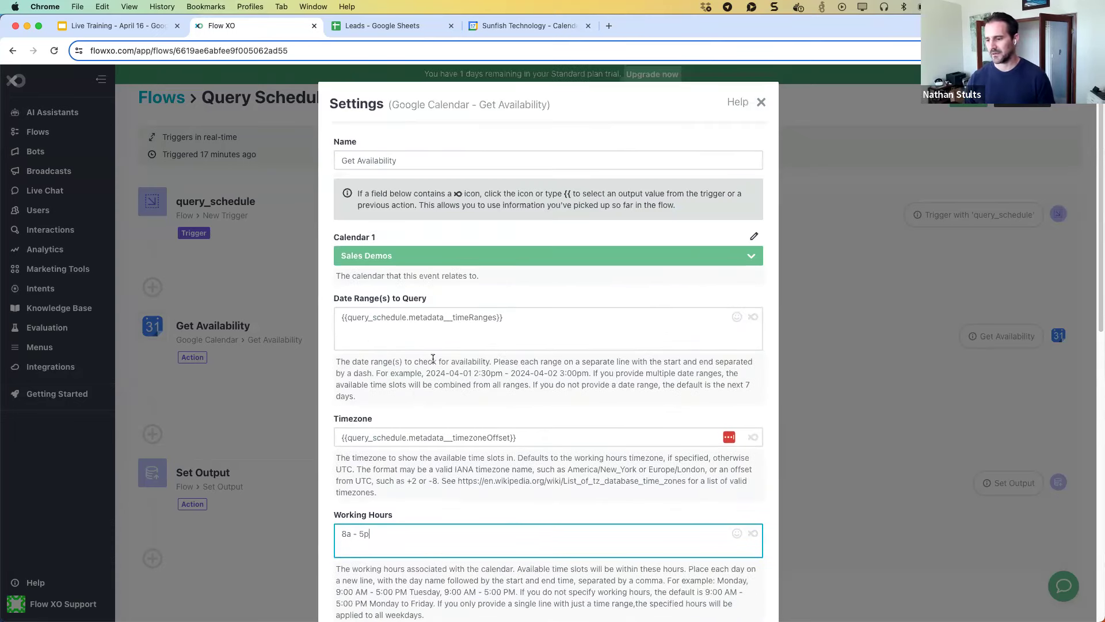
Close Get Availability and return to the Book Demo, Capture Lead and Query Schedule list.
click(761, 103)
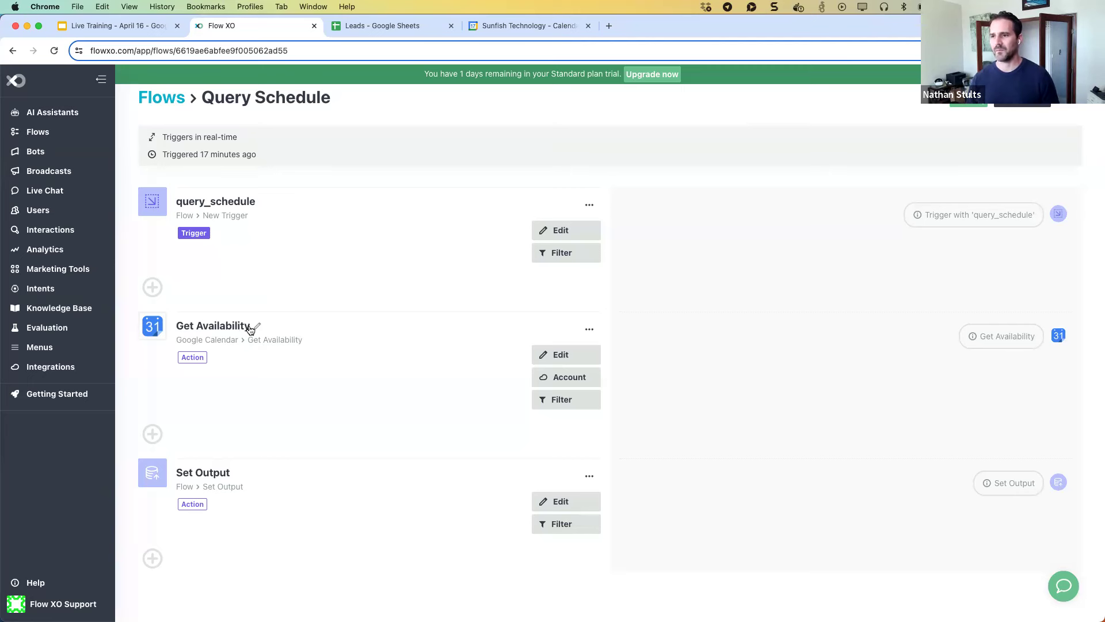
click(170, 99)
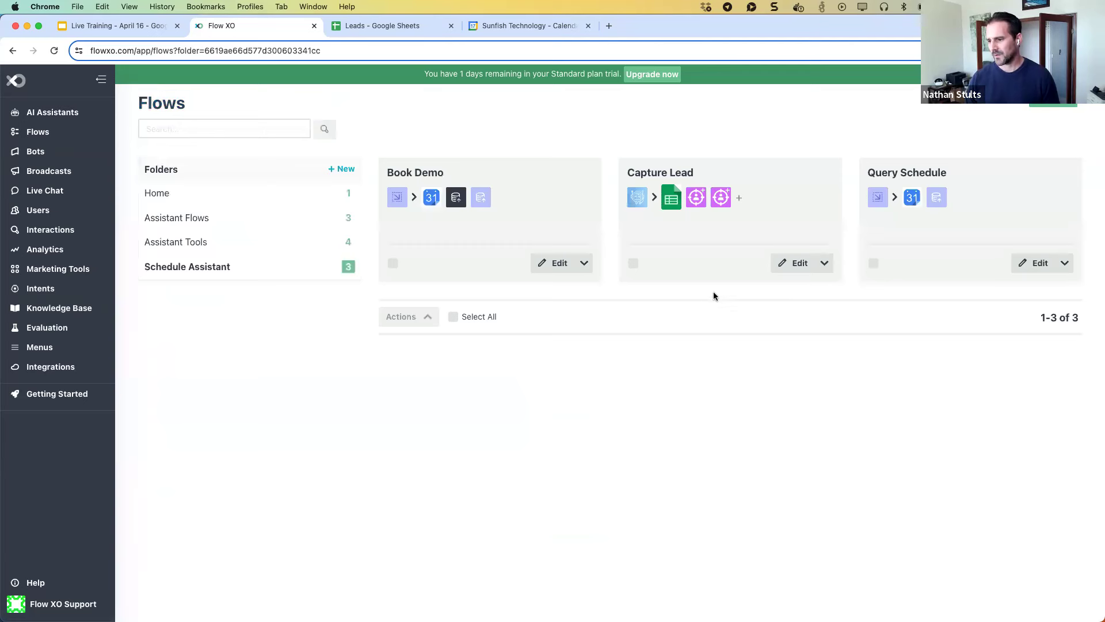
Open Book Demo's Add an Event settings and inspect the Sales Demo title and Location URL.
click(544, 260)
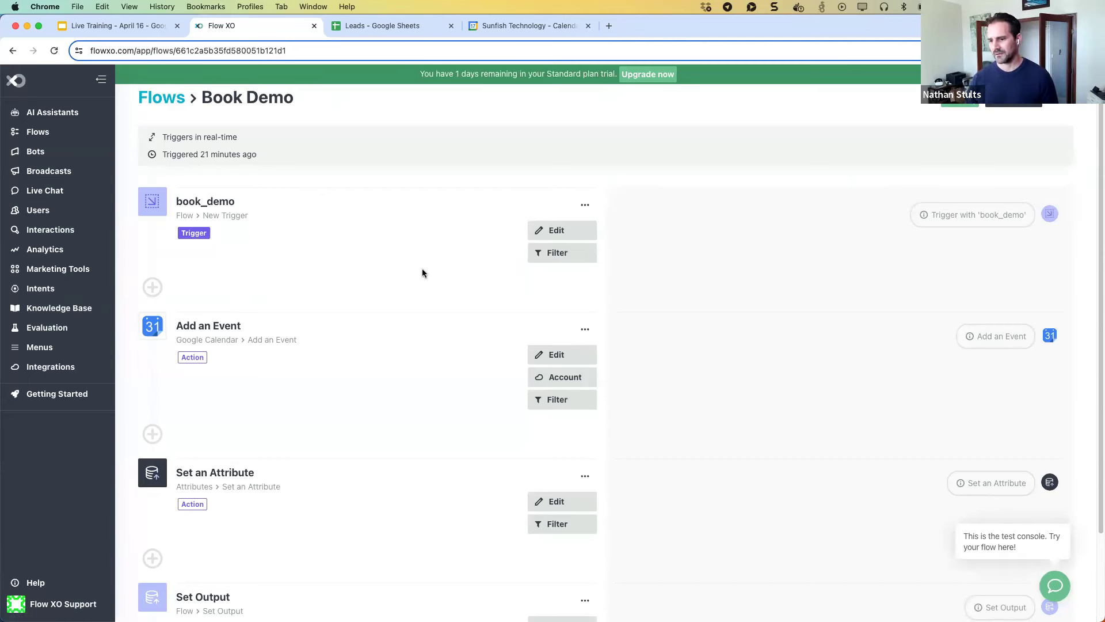
click(564, 356)
scroll(503, 315, down, 1)
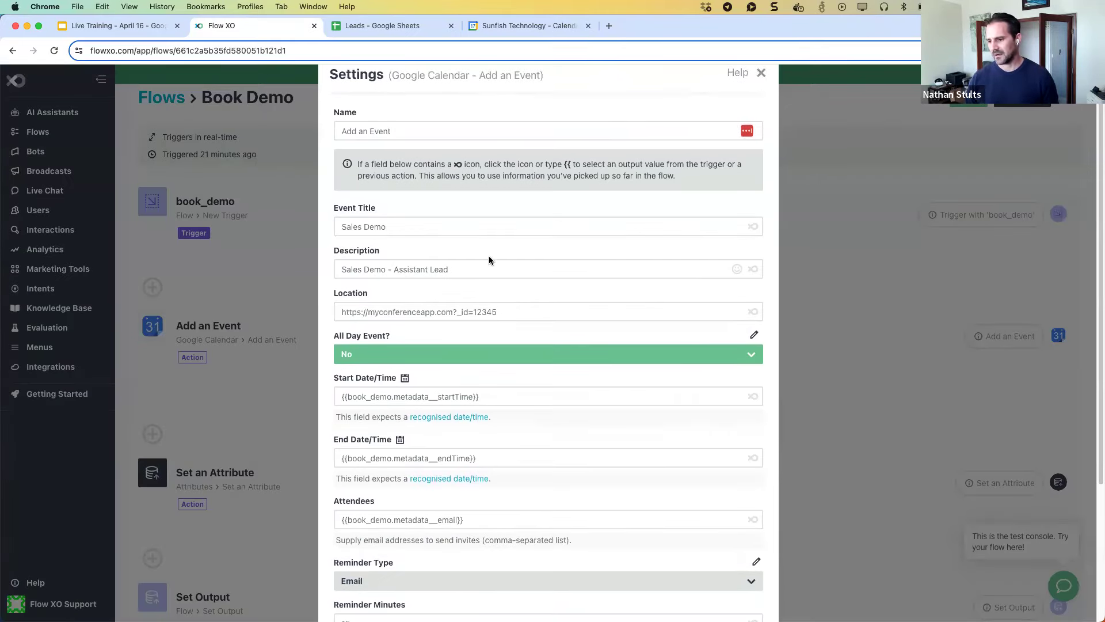
scroll(489, 256, down, 2)
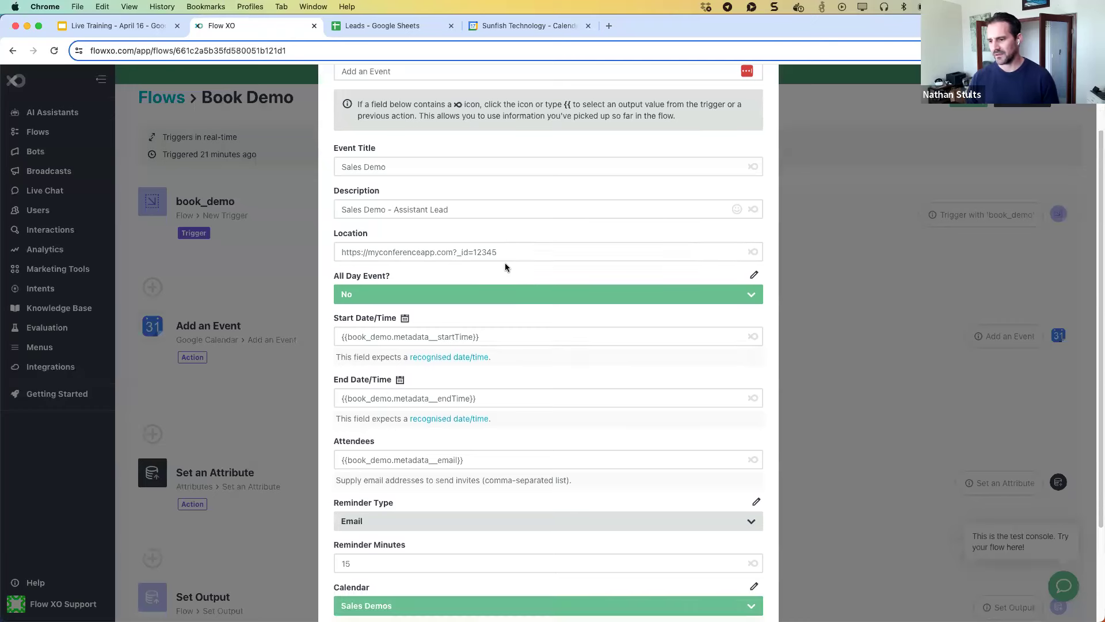
scroll(505, 267, down, 1)
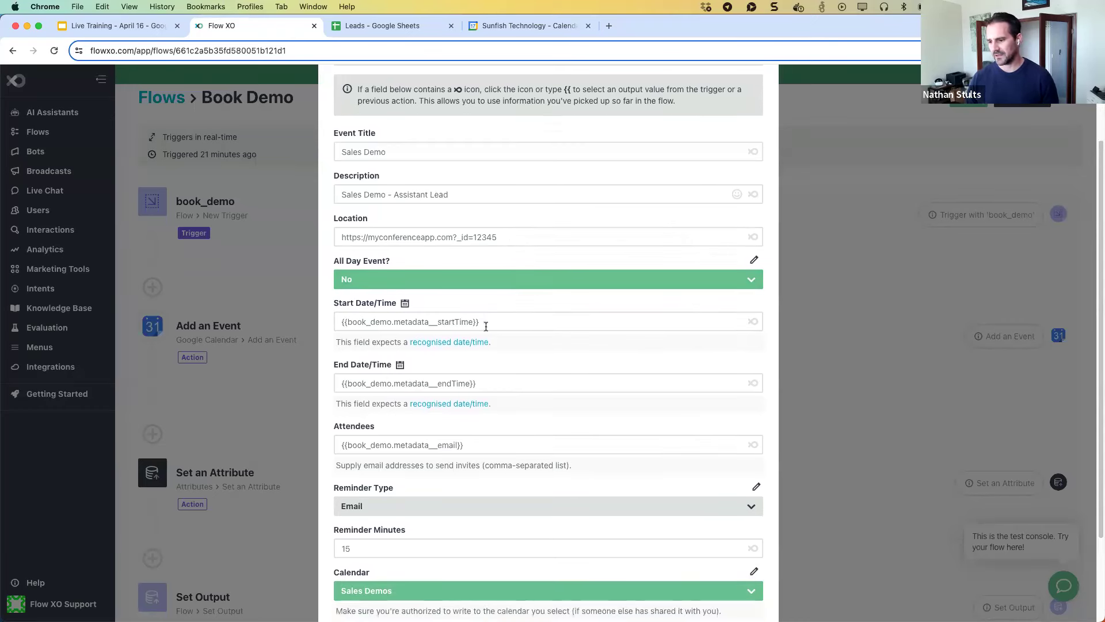
drag(509, 237, 339, 237)
Check the Start and End Date/Time and 15-minute email reminder, then close the settings.
scroll(438, 285, down, 3)
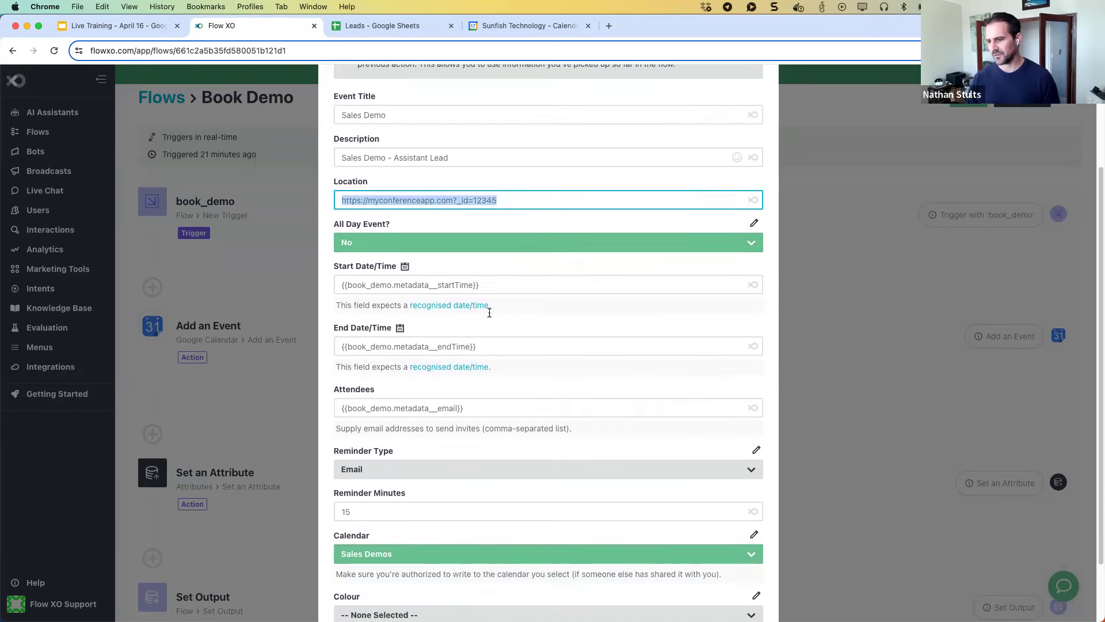
scroll(490, 313, down, 1)
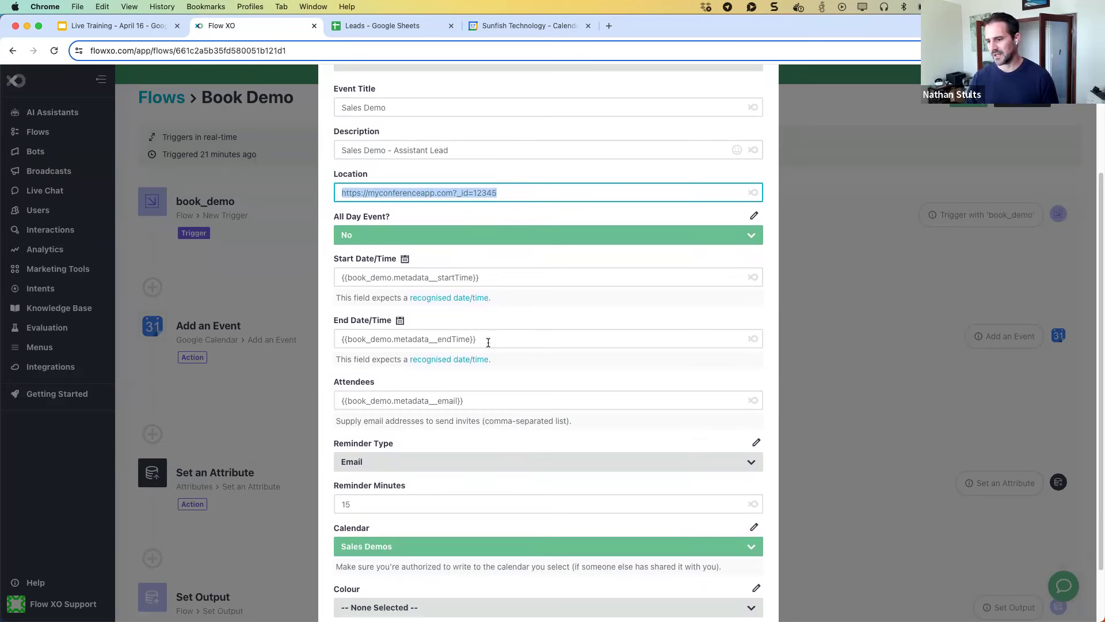
drag(489, 340, 334, 337)
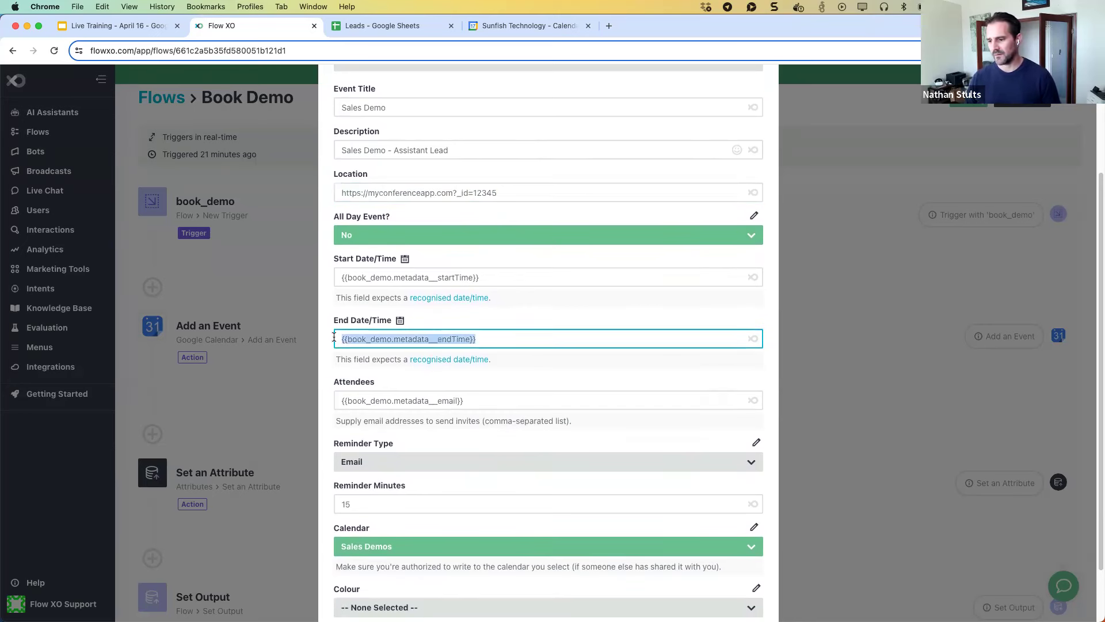
click(503, 277)
scroll(503, 288, down, 3)
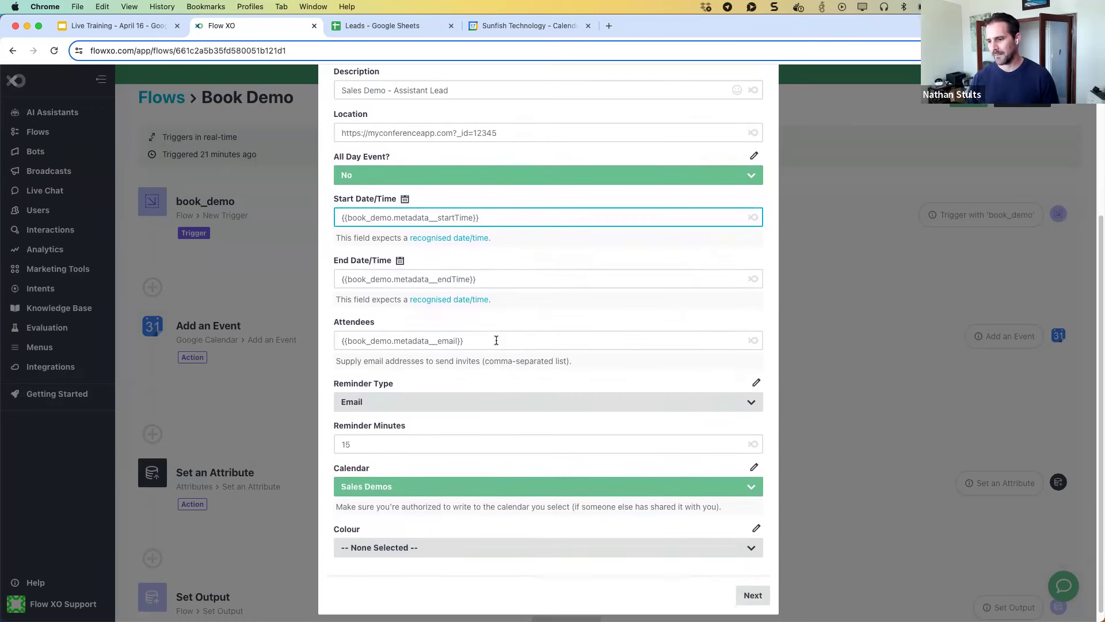
scroll(496, 337, down, 1)
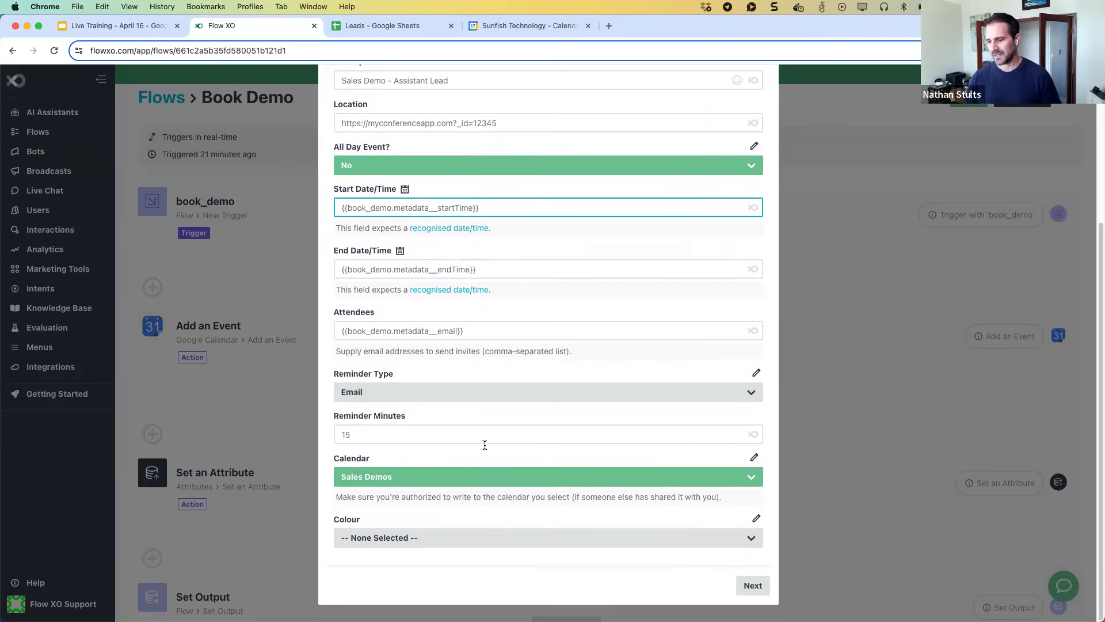
scroll(491, 432, up, 5)
click(761, 100)
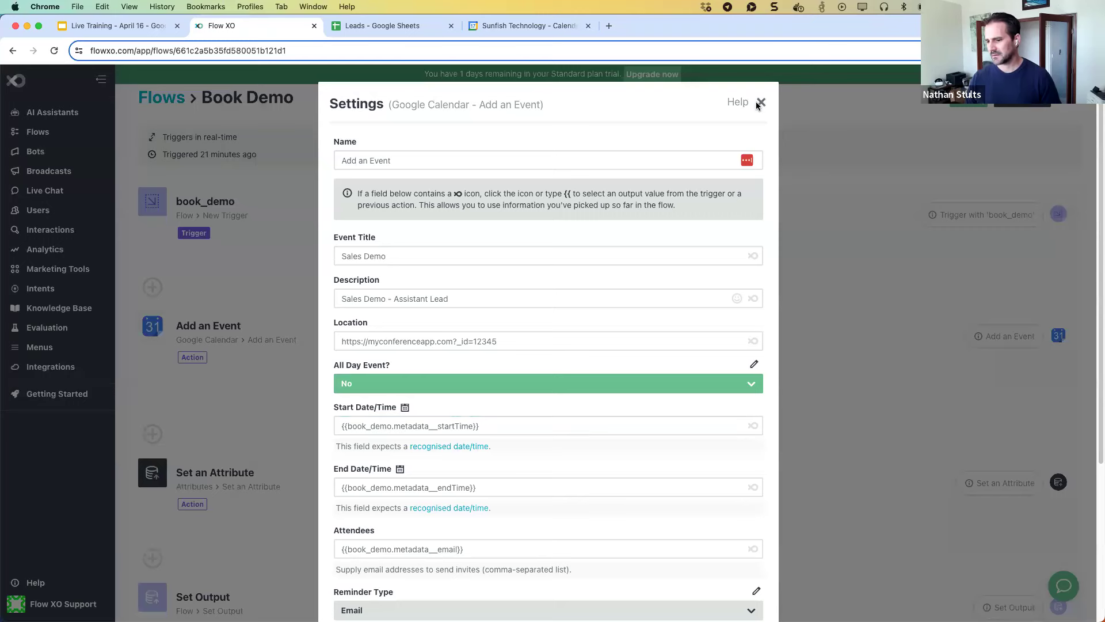
Inspect the Set an Attribute mapping demoEventId = {{add_an_event.id}} and close it.
scroll(507, 251, down, 2)
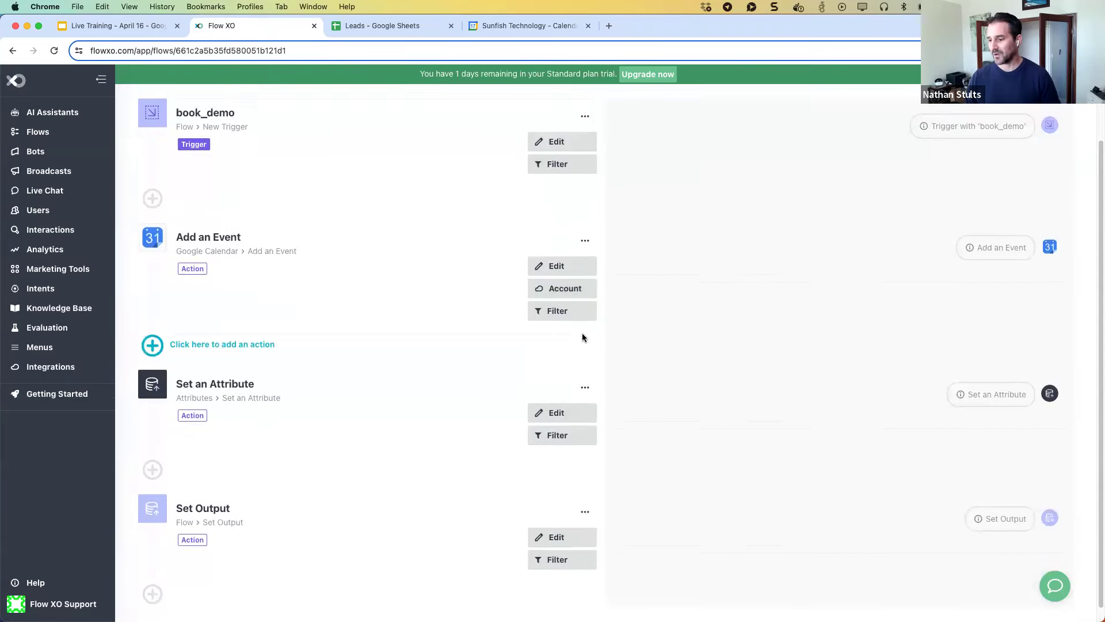
click(562, 413)
click(463, 259)
click(655, 256)
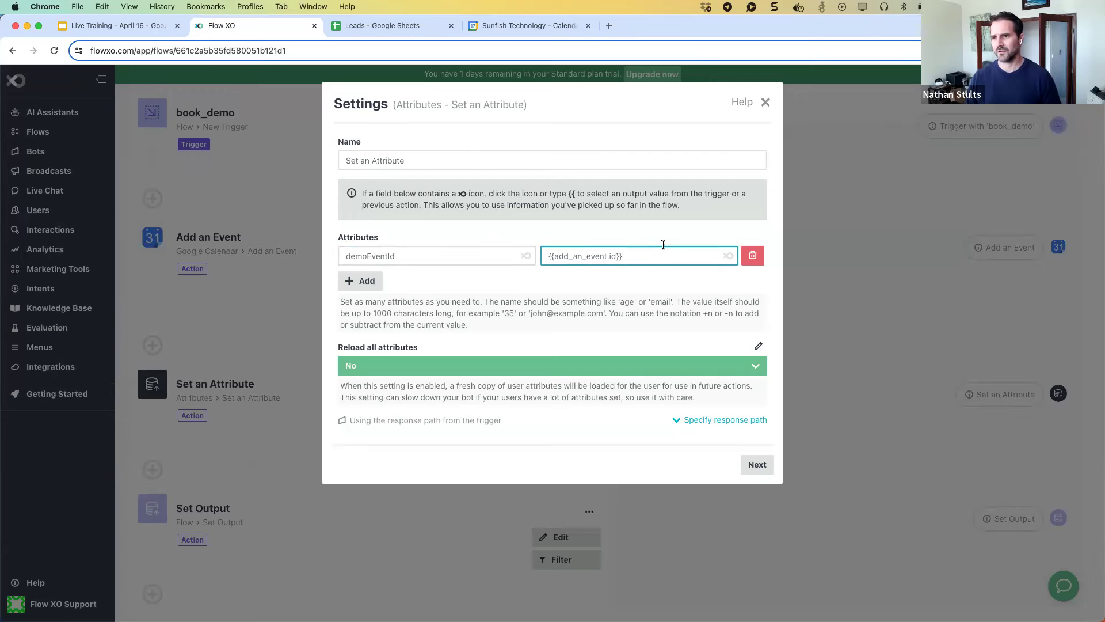
click(764, 103)
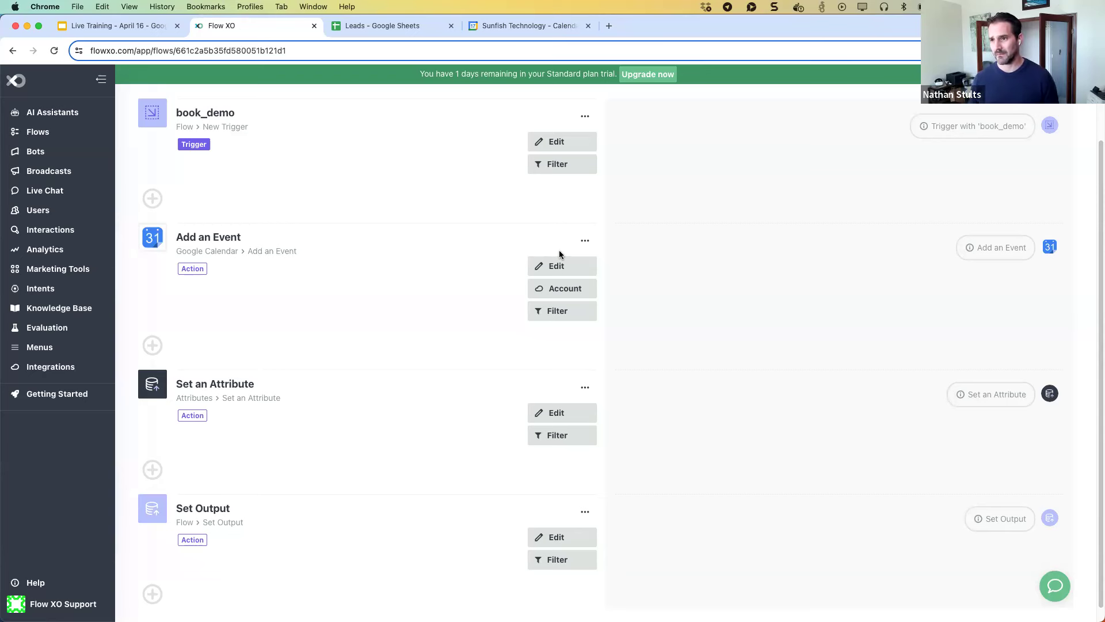
Return to the Schedule Assistant folder's list of flows.
scroll(490, 298, down, 1)
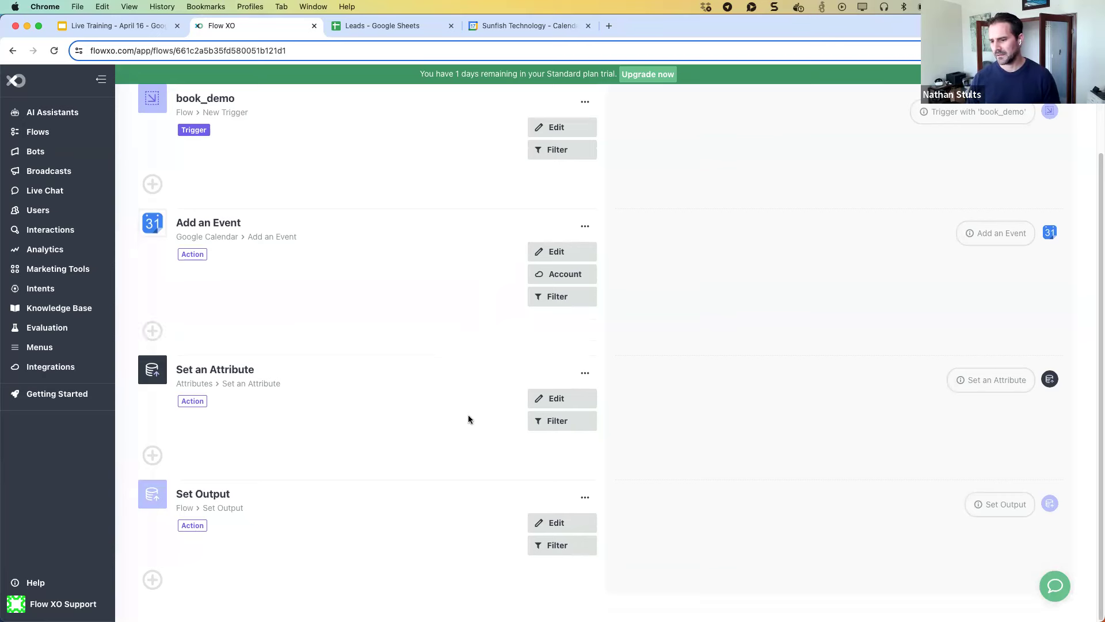
scroll(425, 493, up, 5)
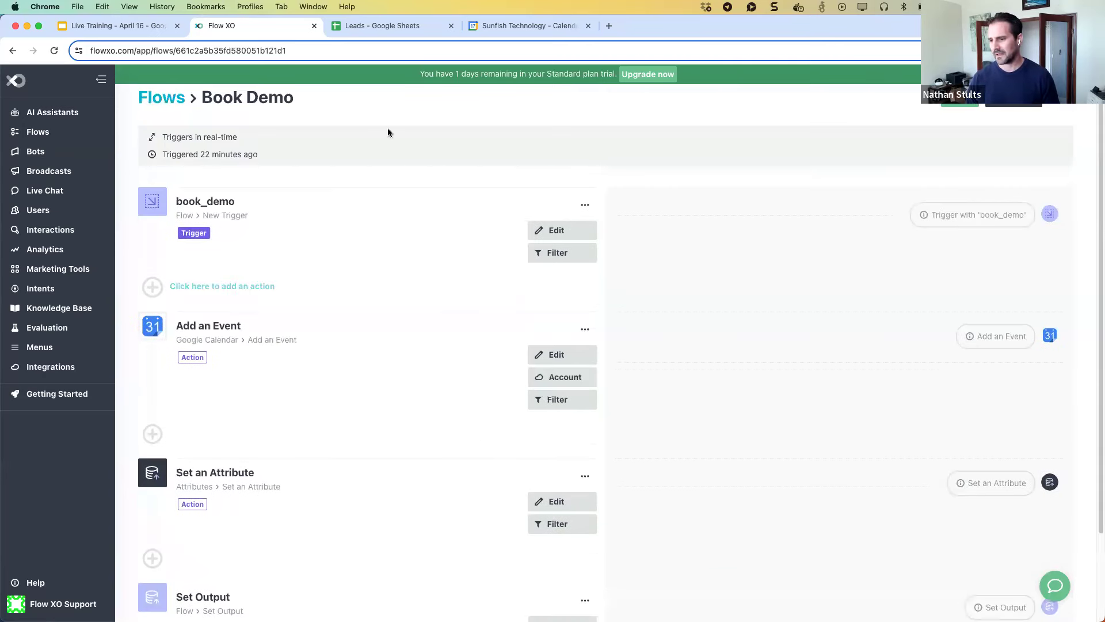
click(157, 101)
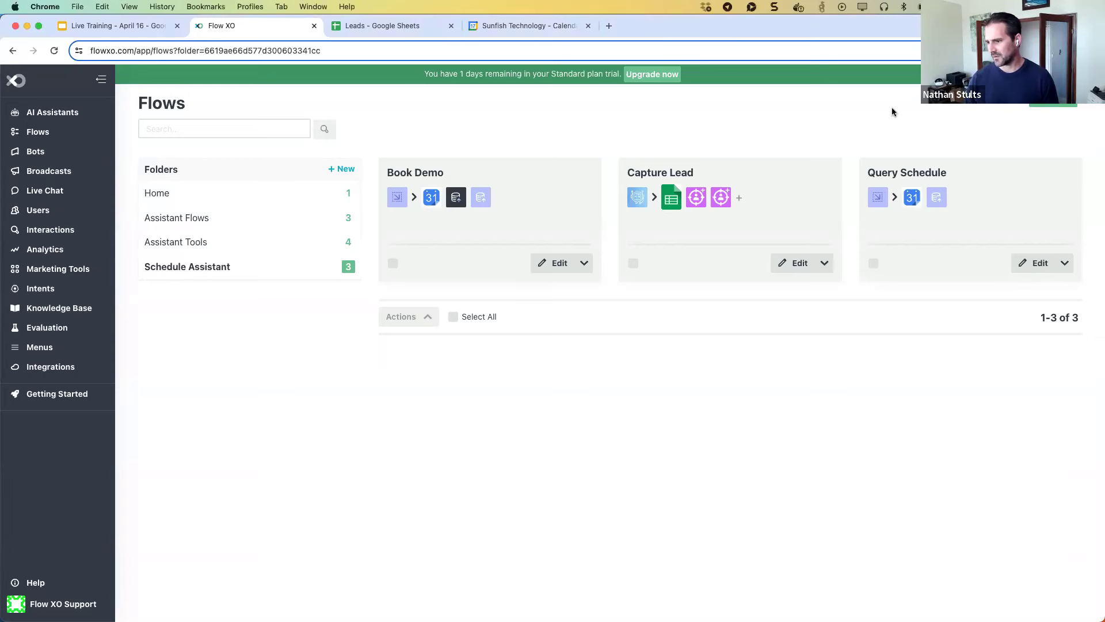
Start a blank flow with an Assistant Event trigger and view its available events.
click(793, 263)
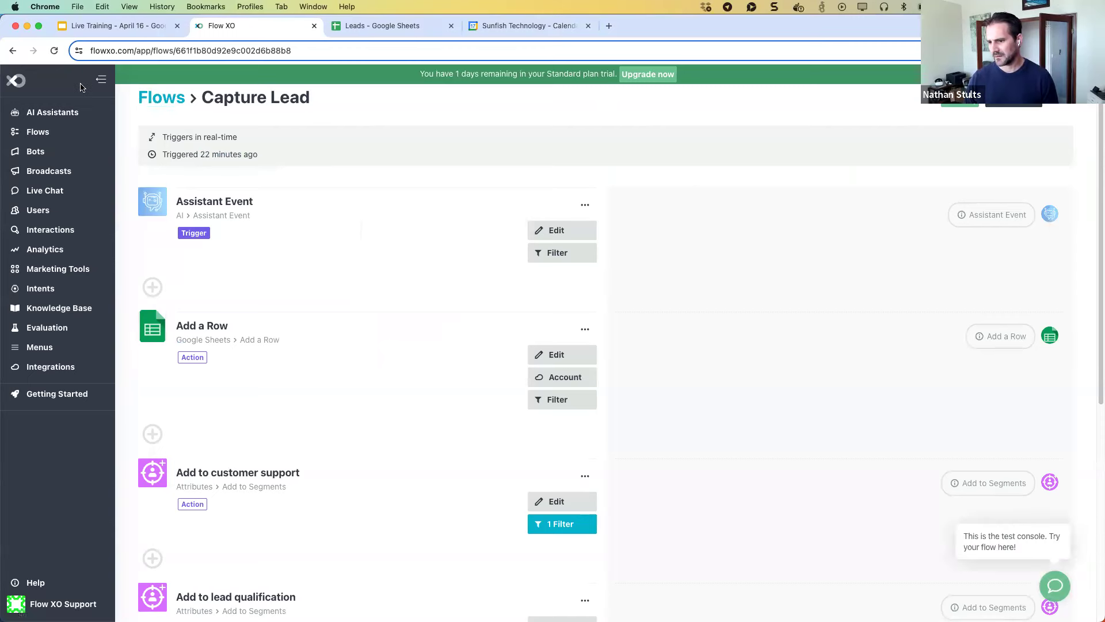
click(12, 51)
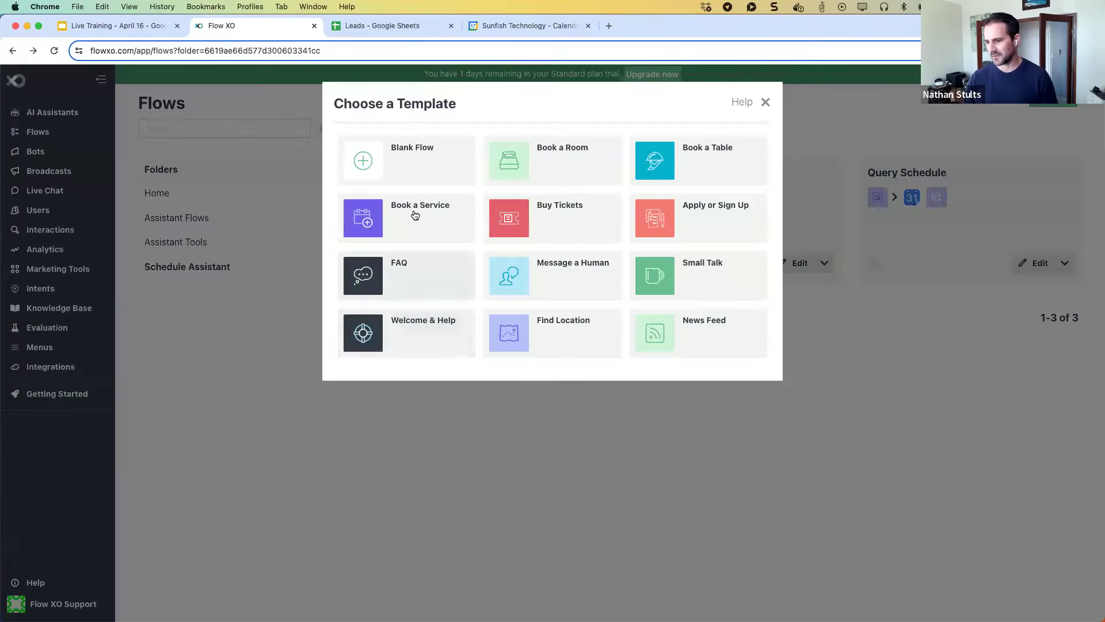
click(423, 174)
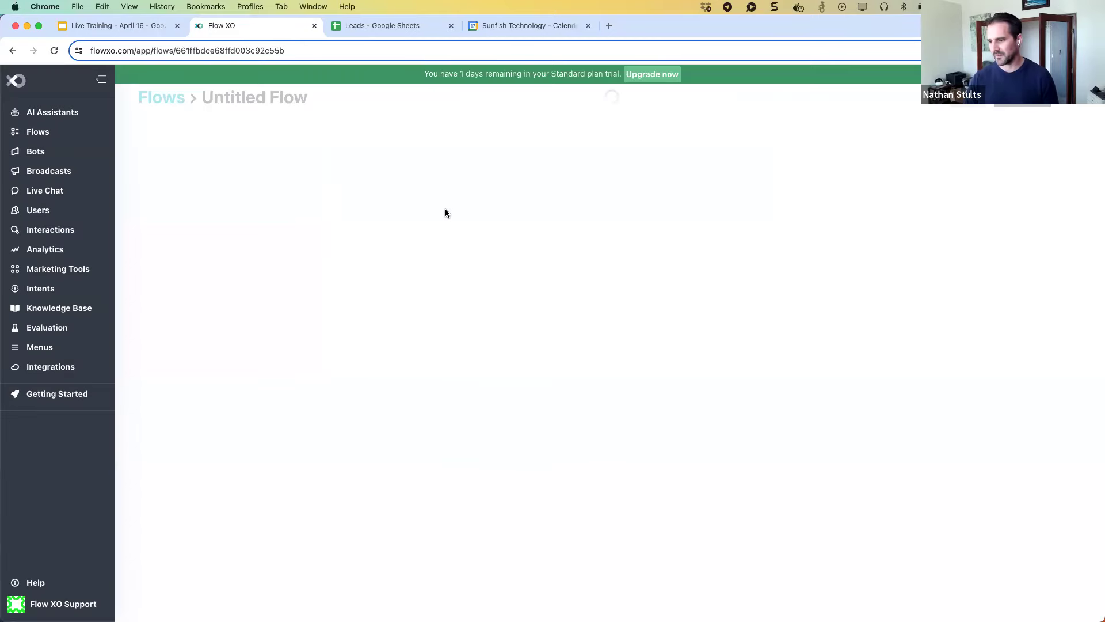
scroll(537, 393, down, 2)
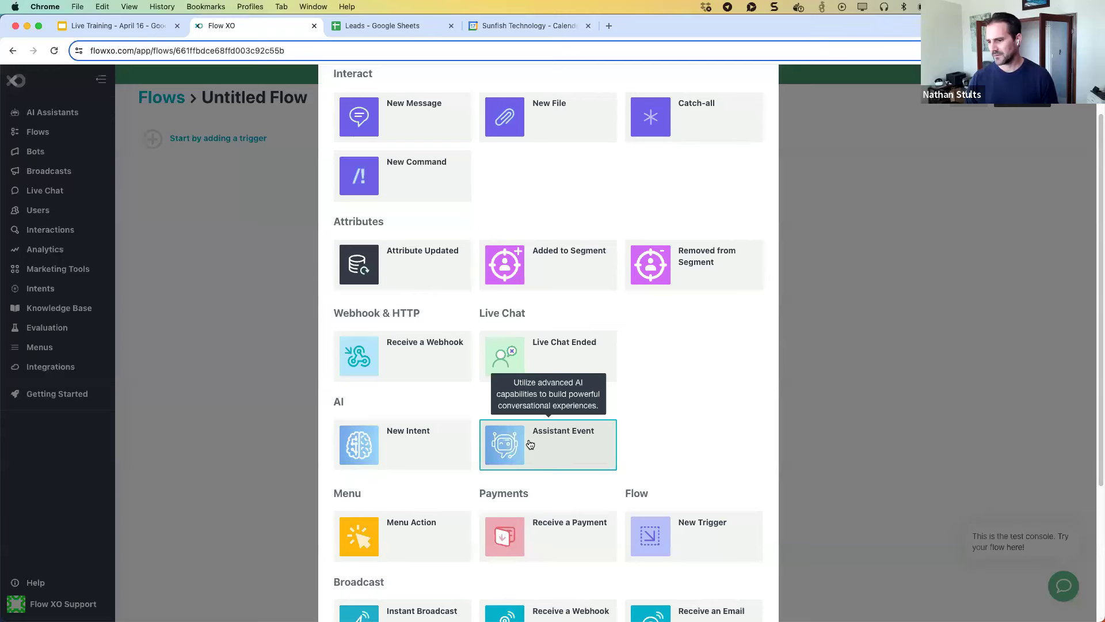
click(530, 444)
click(489, 210)
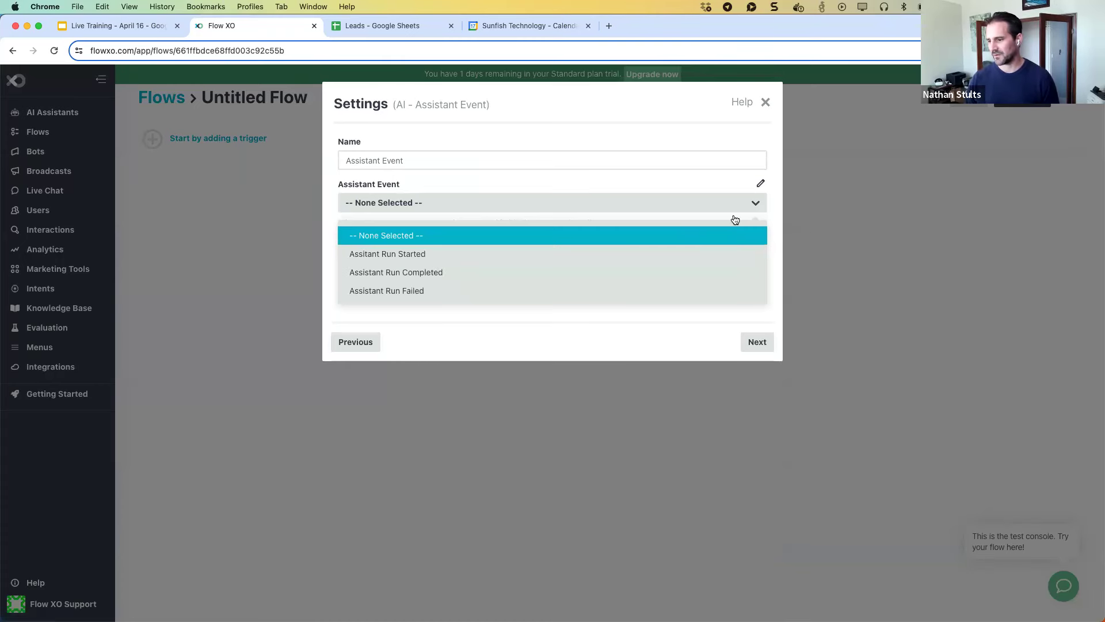
Delete the empty Untitled Flow, then open Capture Lead for editing.
click(767, 104)
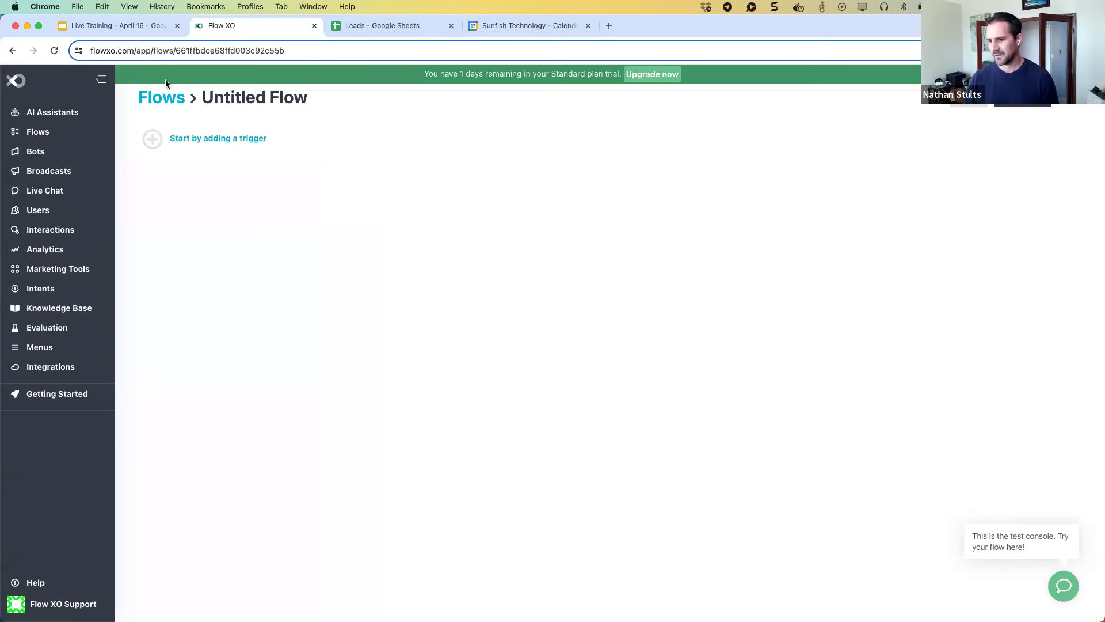
click(162, 98)
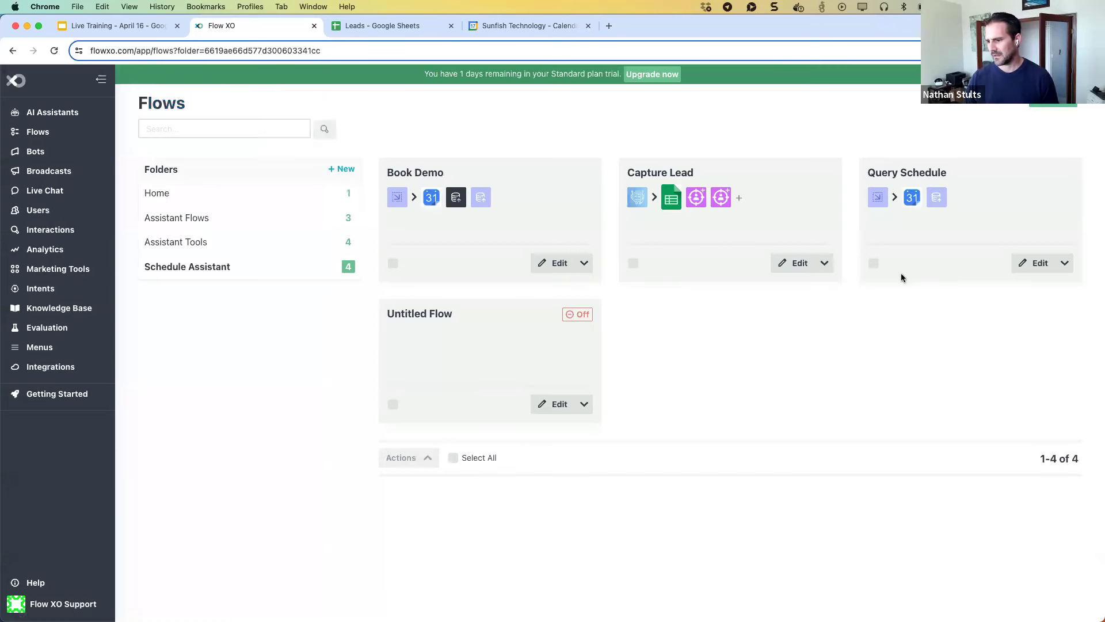
click(583, 404)
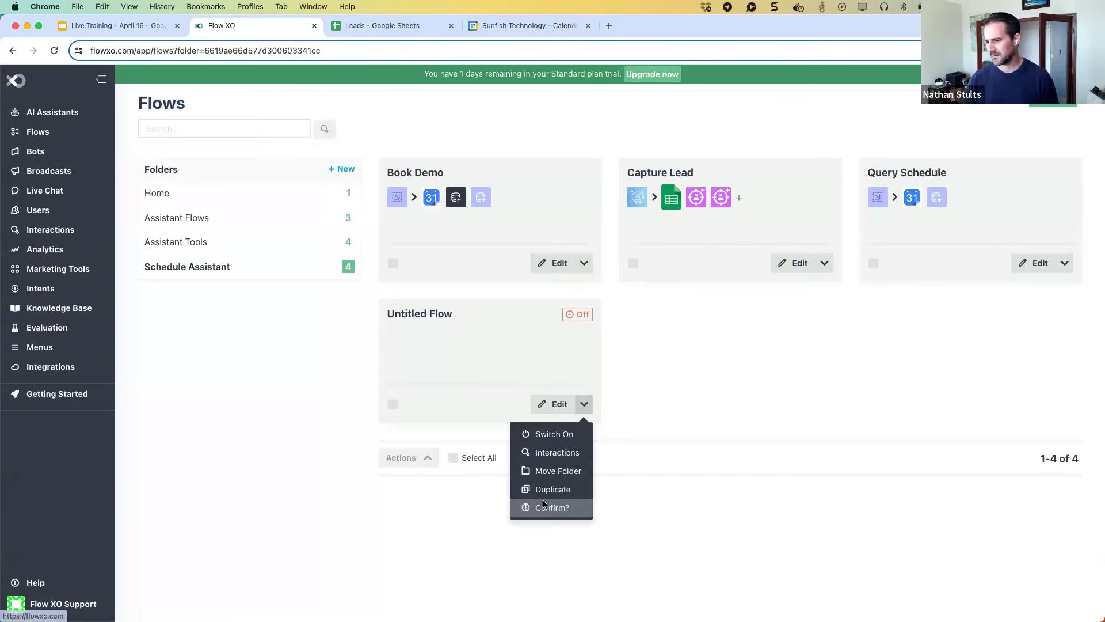
click(545, 505)
click(781, 255)
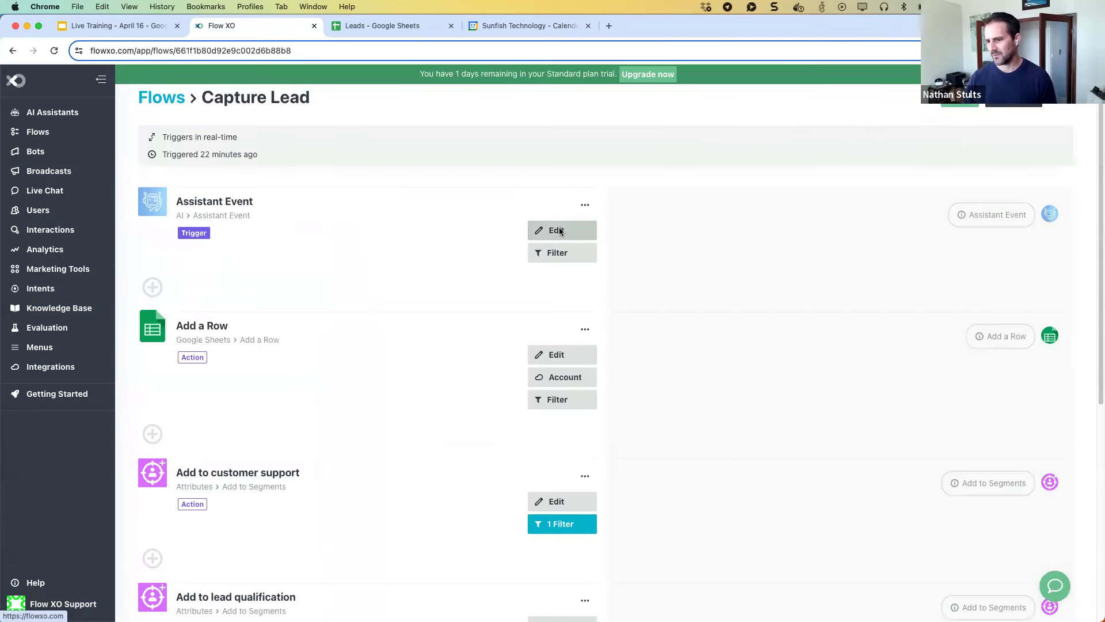
click(557, 231)
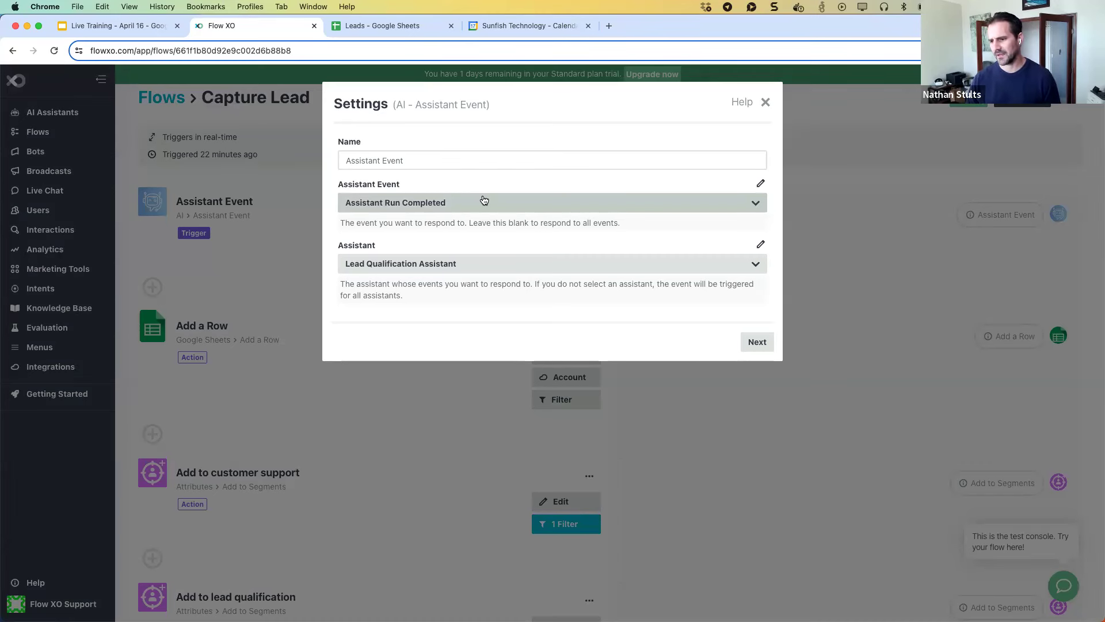
click(477, 268)
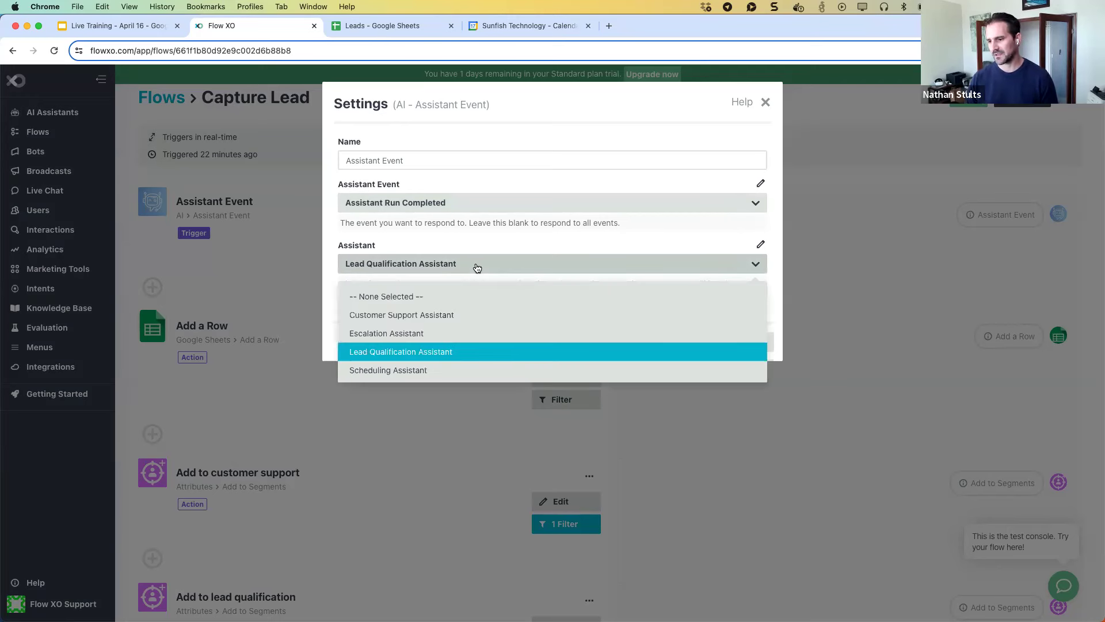
click(482, 244)
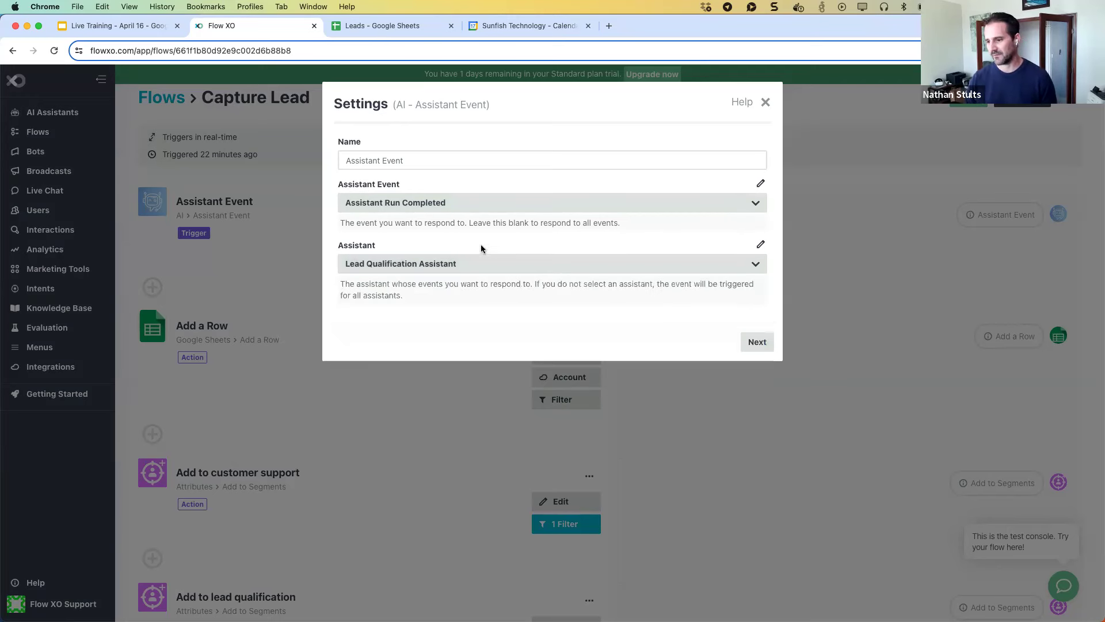
click(766, 103)
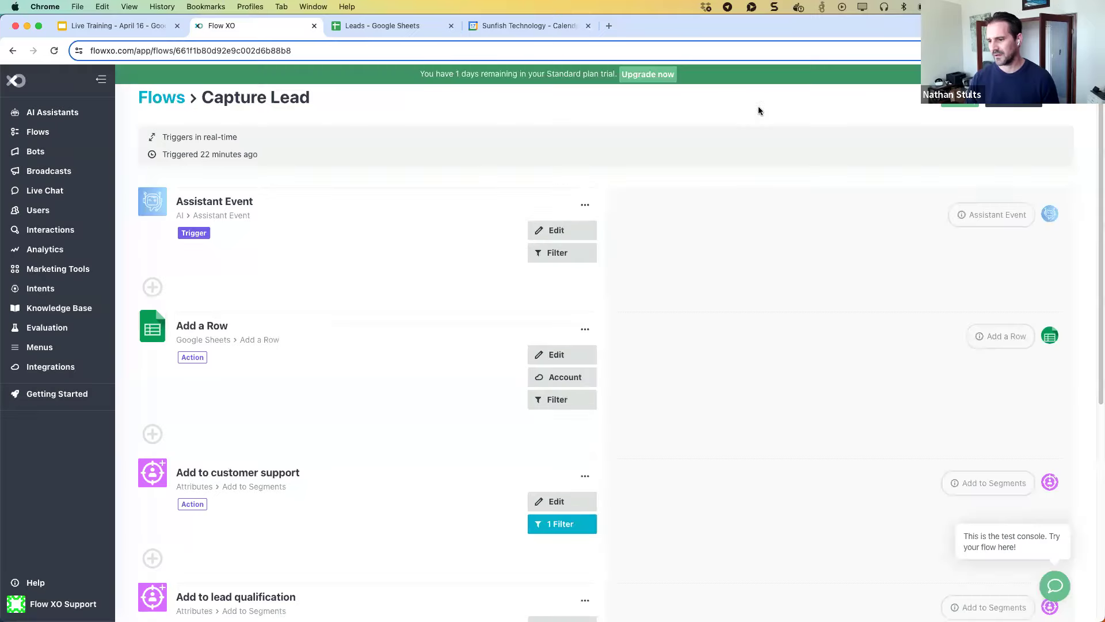
scroll(489, 284, down, 2)
scroll(485, 291, down, 1)
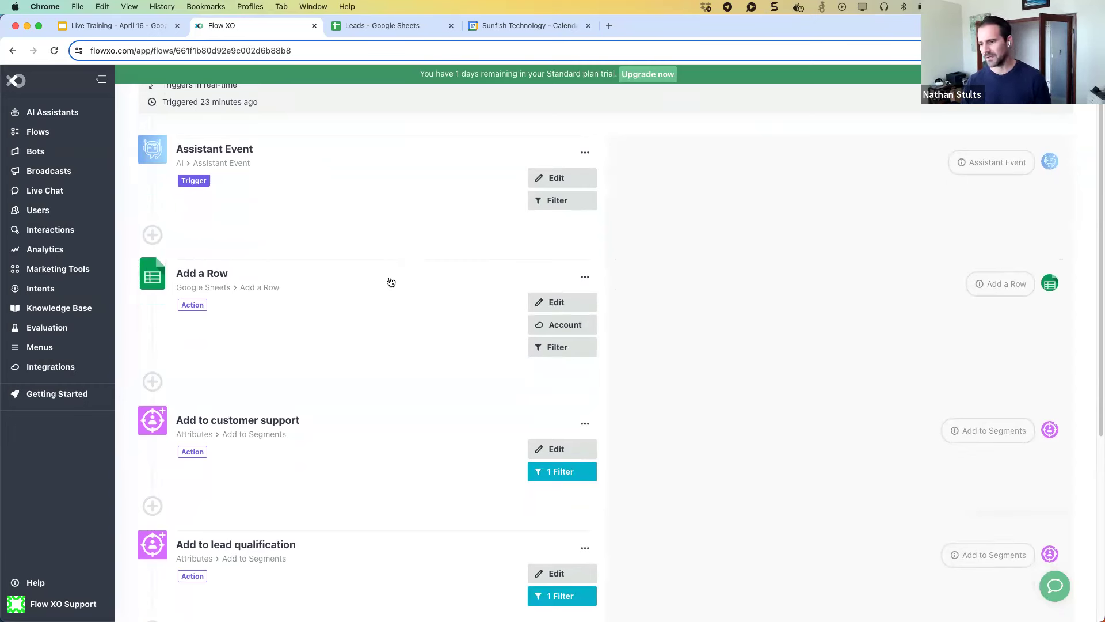
Compare the Add a Row column mappings against the Leads Google Sheet's columns.
click(540, 303)
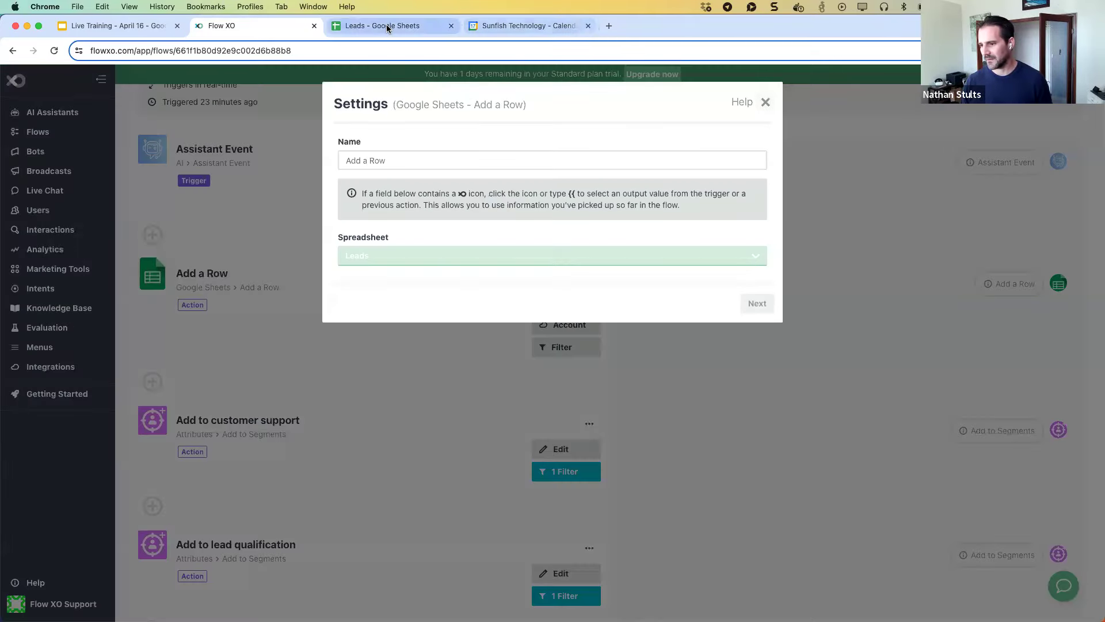
click(387, 28)
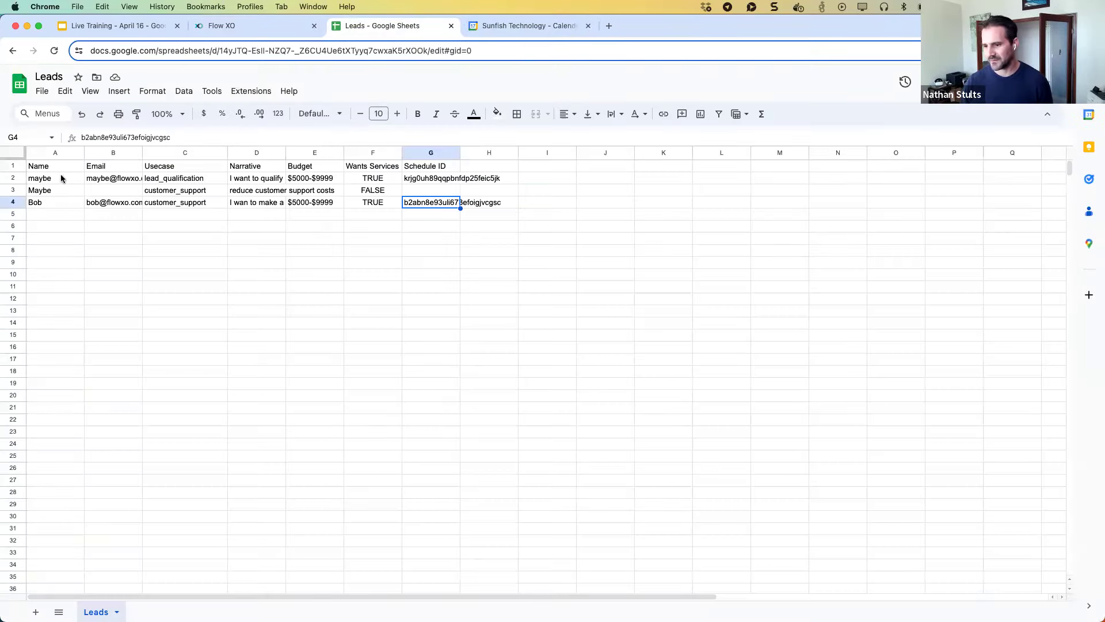
click(277, 28)
scroll(495, 369, down, 4)
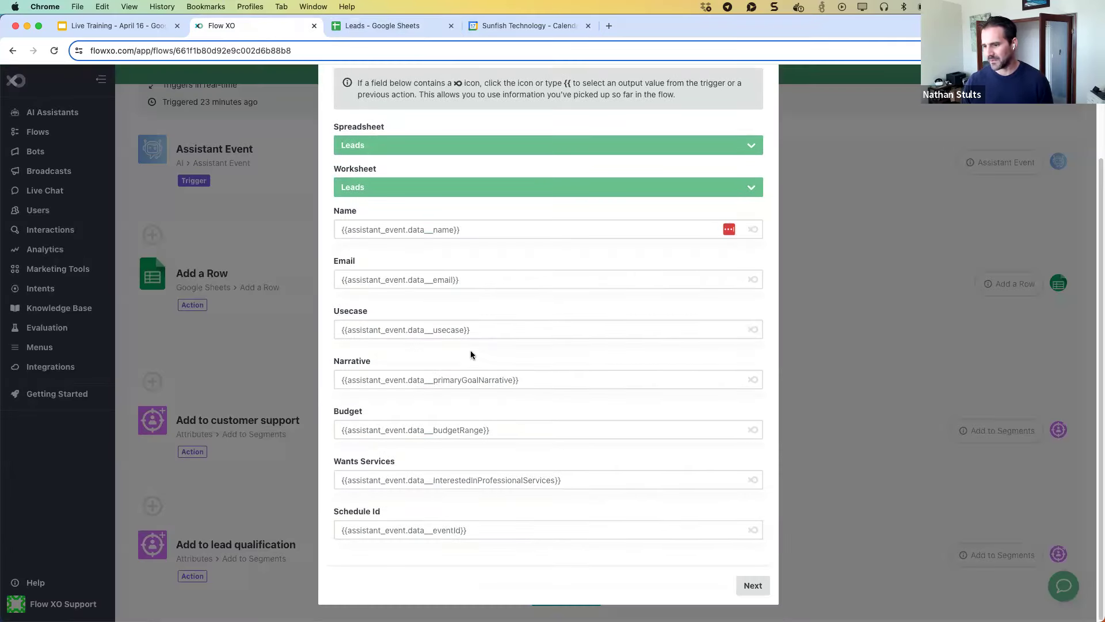
scroll(467, 271, up, 1)
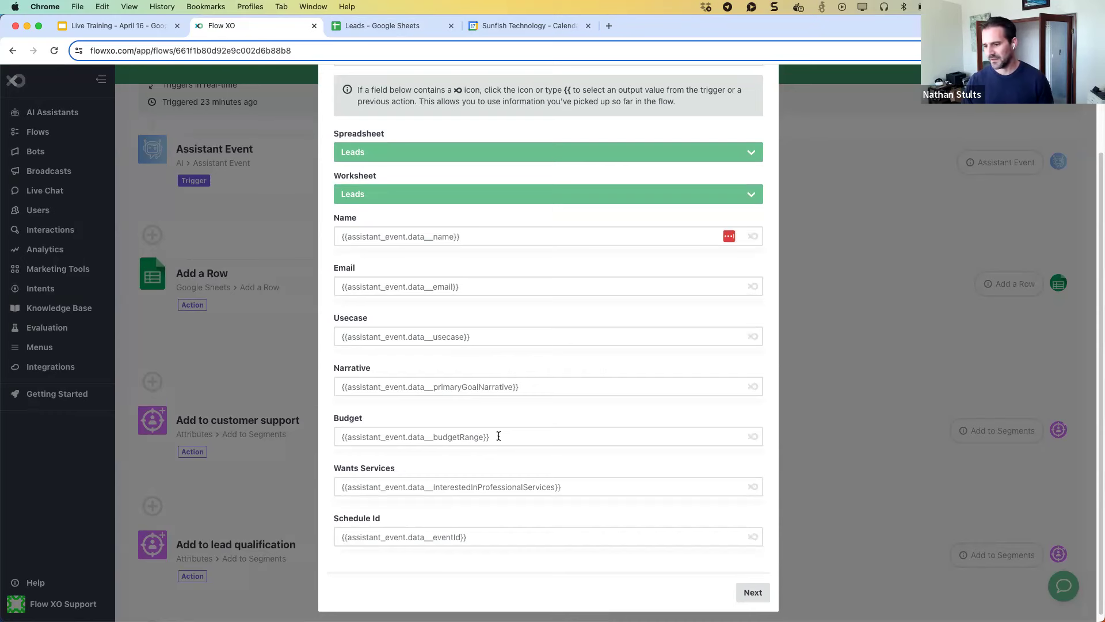
scroll(495, 463, up, 3)
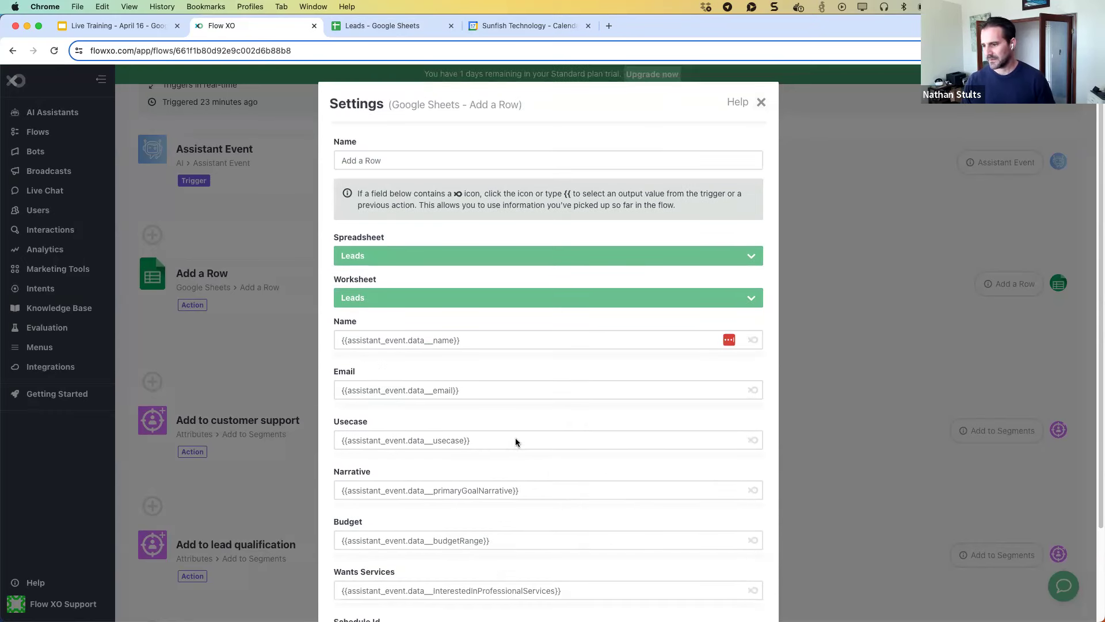
Close the Add a Row settings and move down to the later flow steps.
click(760, 103)
scroll(497, 339, down, 3)
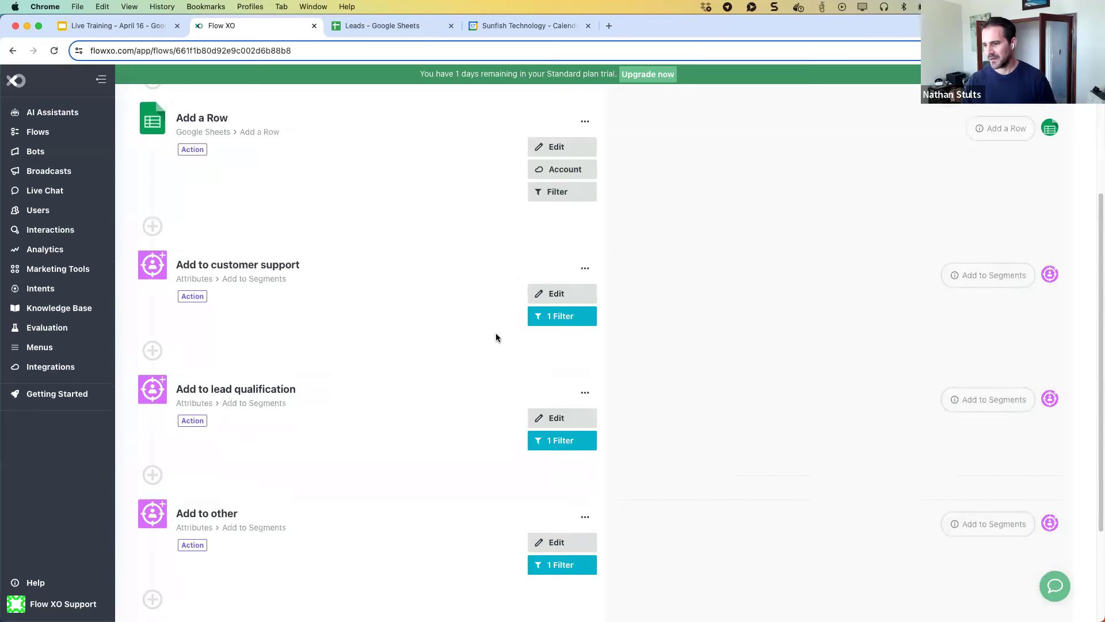
scroll(496, 334, down, 2)
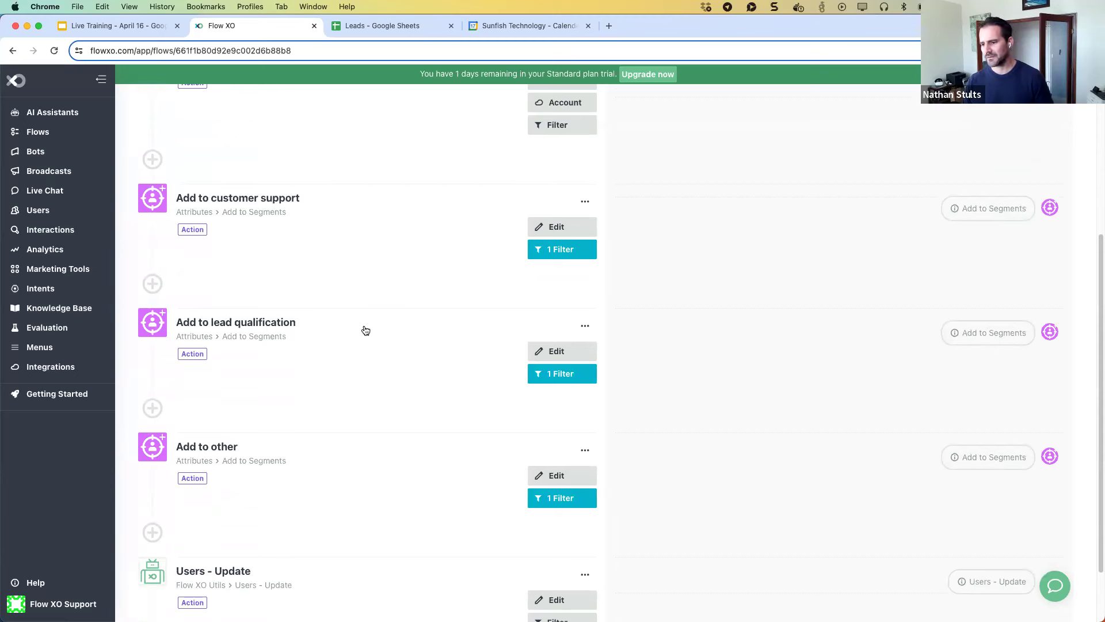
scroll(365, 327, down, 2)
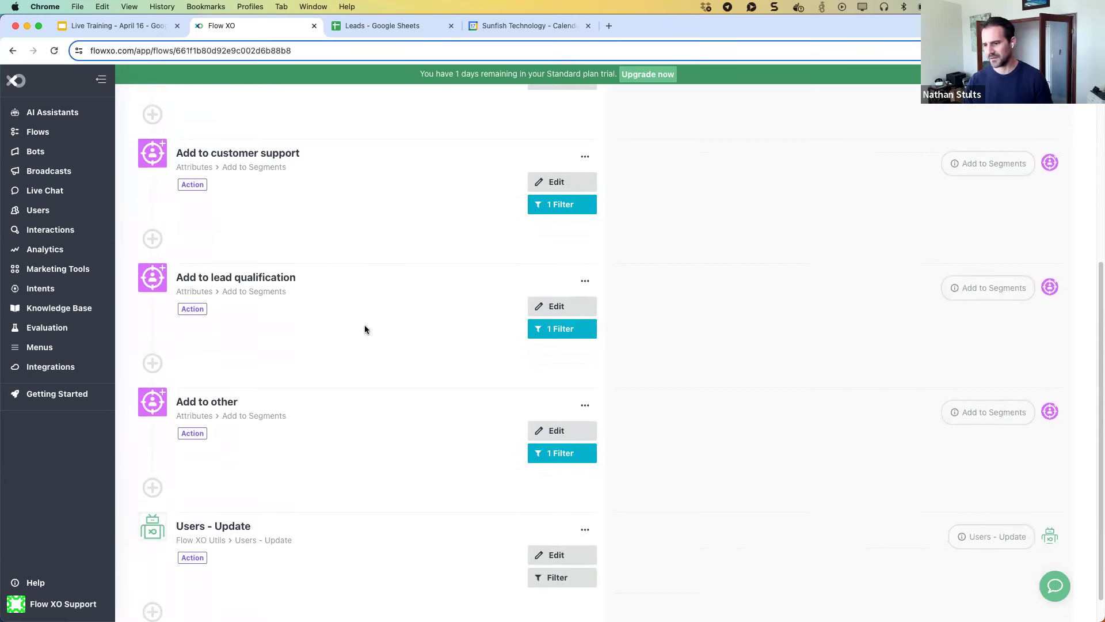
scroll(365, 327, down, 1)
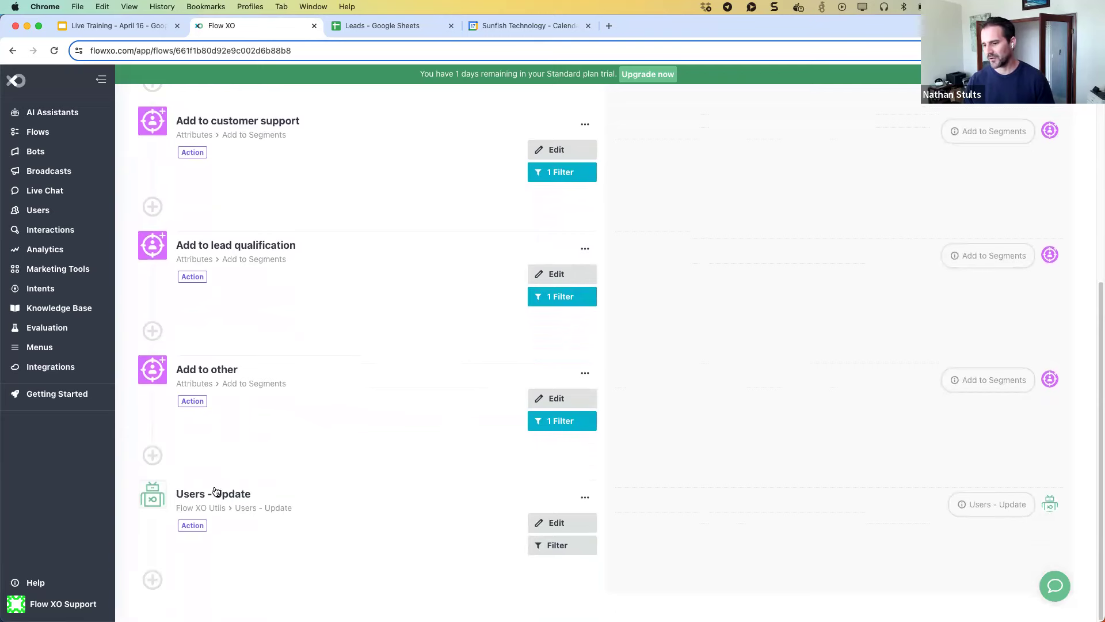
Review Users - Update's name and email mapping from assistant_event, then close it.
click(539, 521)
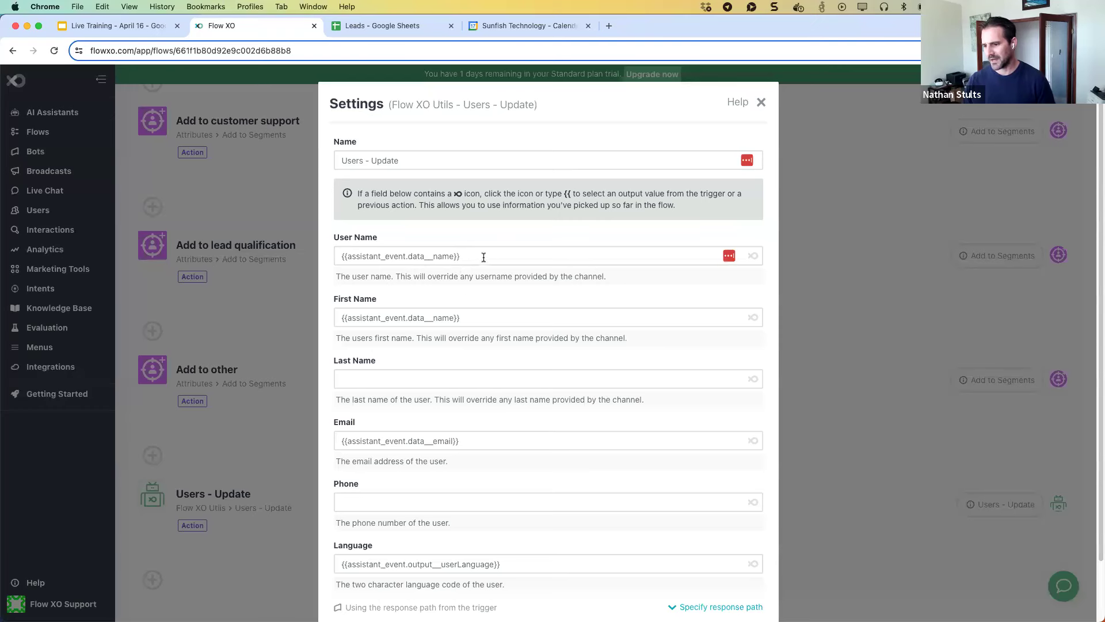
scroll(450, 369, down, 1)
scroll(450, 416, down, 1)
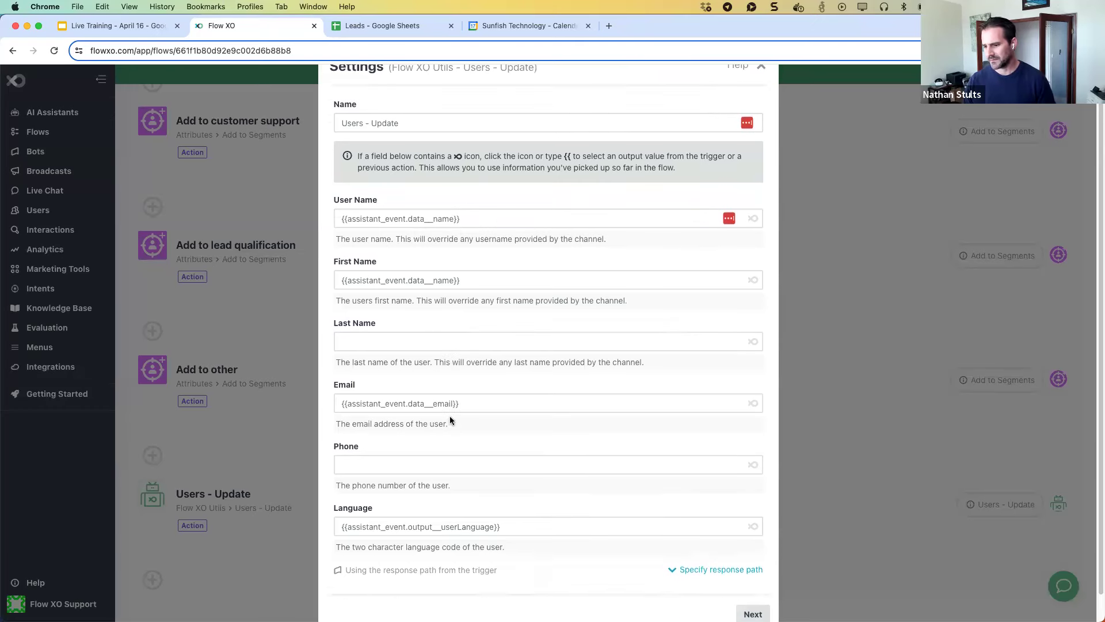
scroll(484, 495, up, 2)
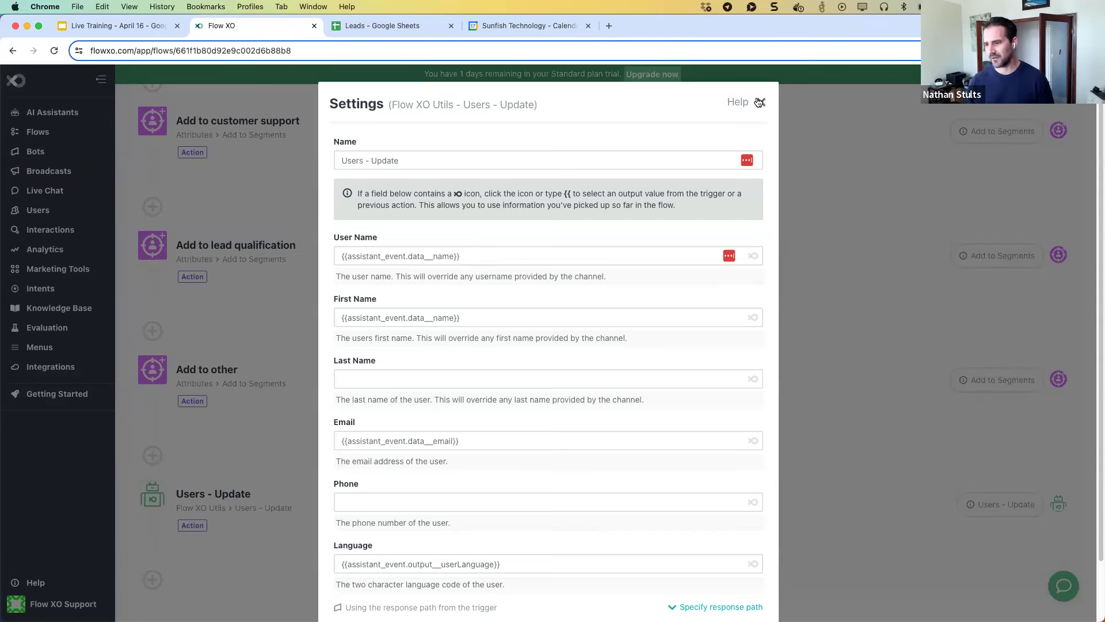
click(760, 102)
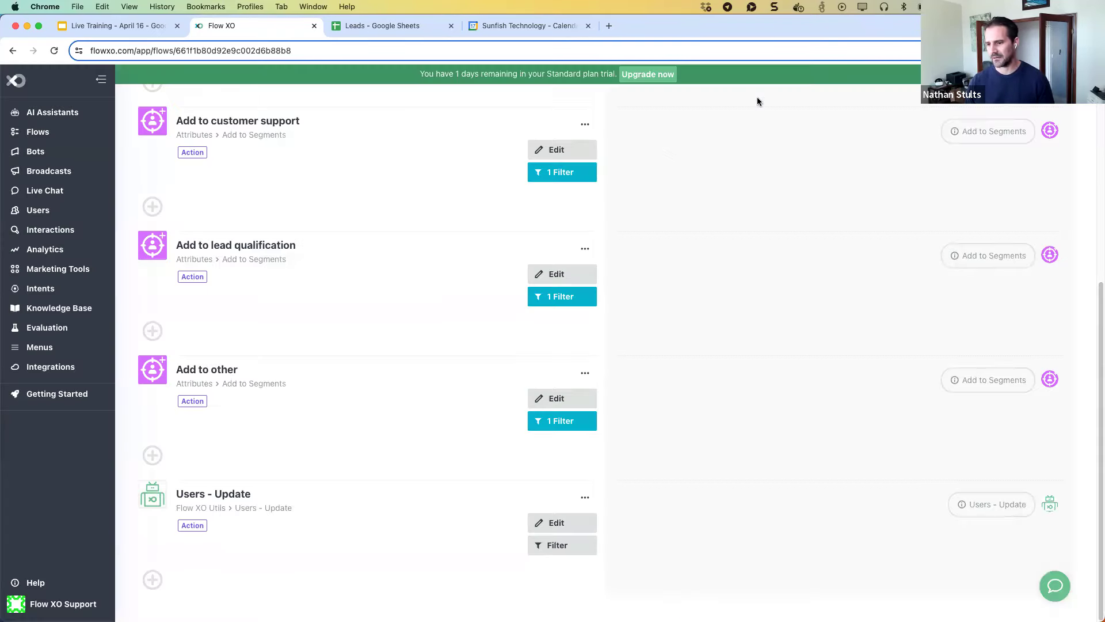
Open a test user's details from Users, inspect their name and email, and close the panel.
click(56, 212)
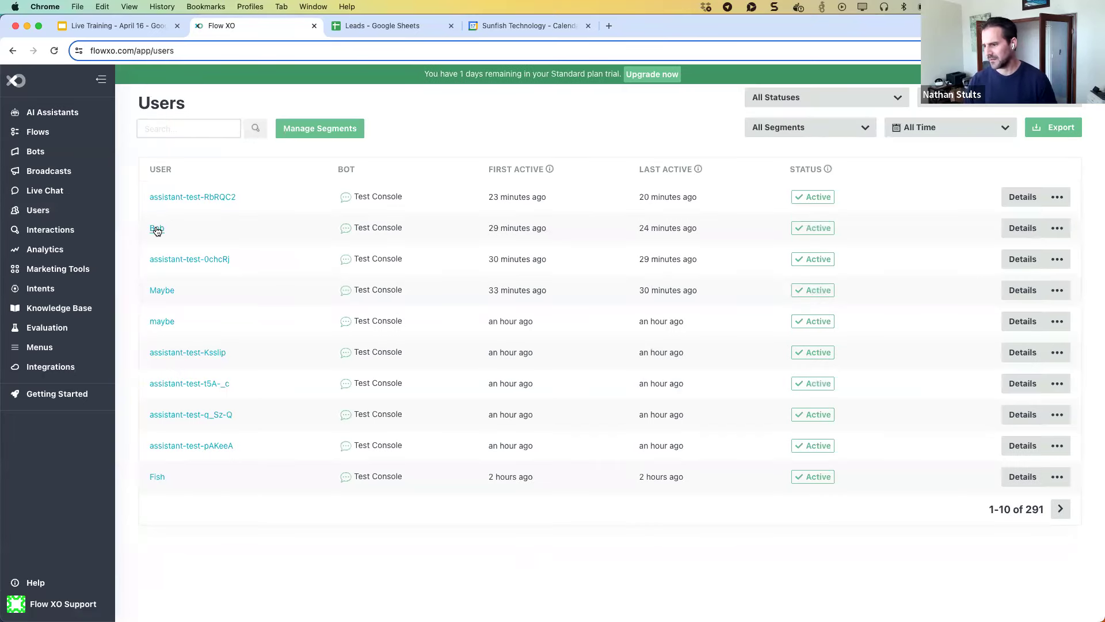
click(1020, 229)
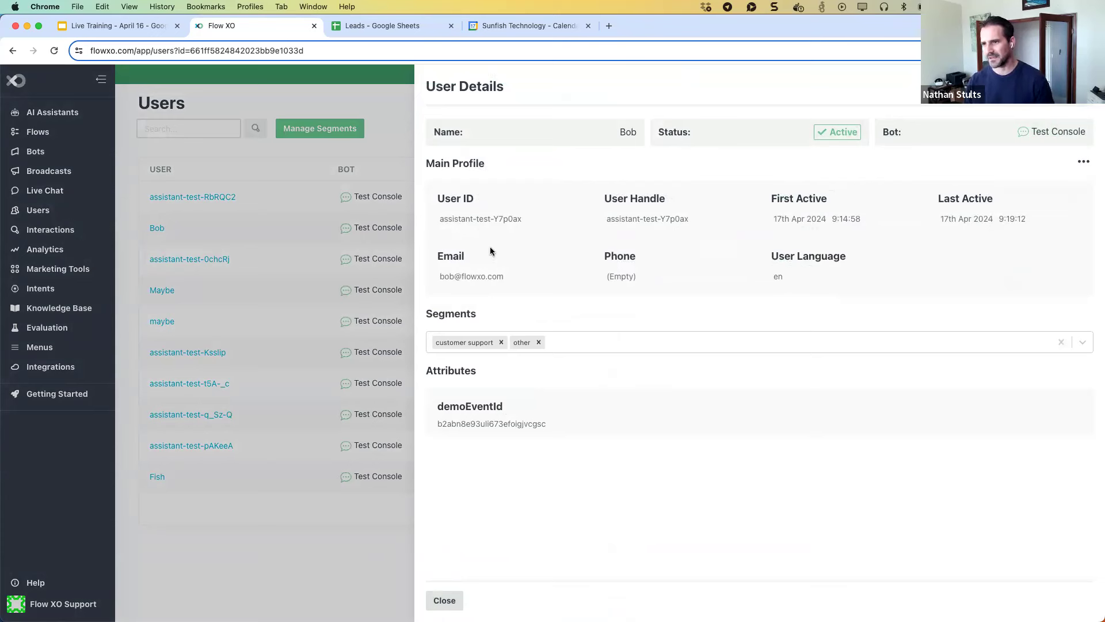
drag(620, 132, 637, 134)
click(626, 131)
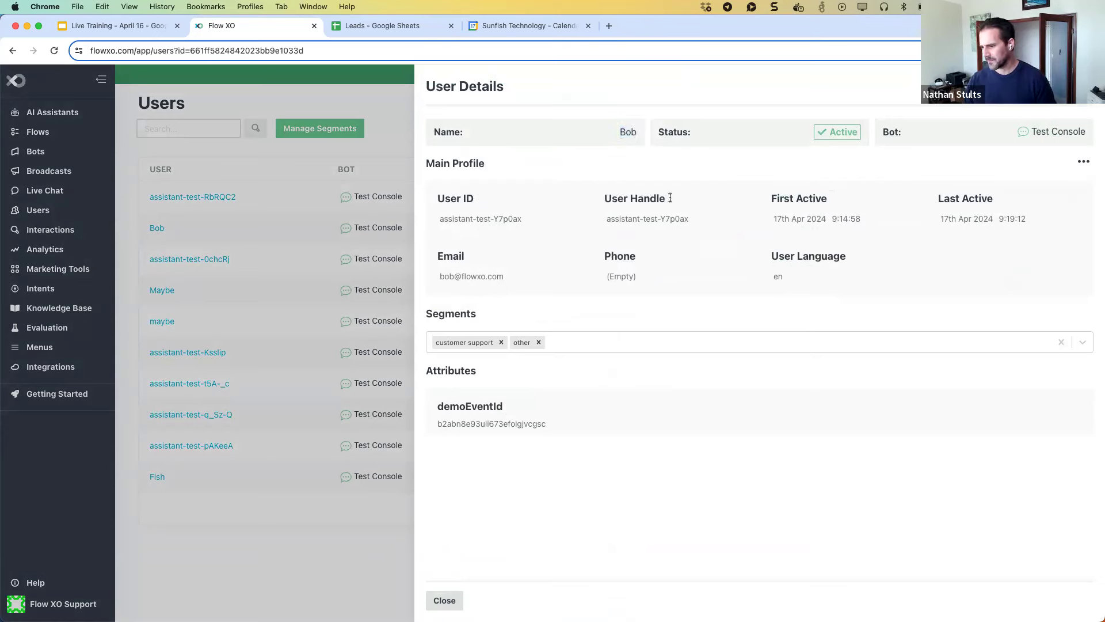
drag(506, 277, 438, 277)
click(808, 277)
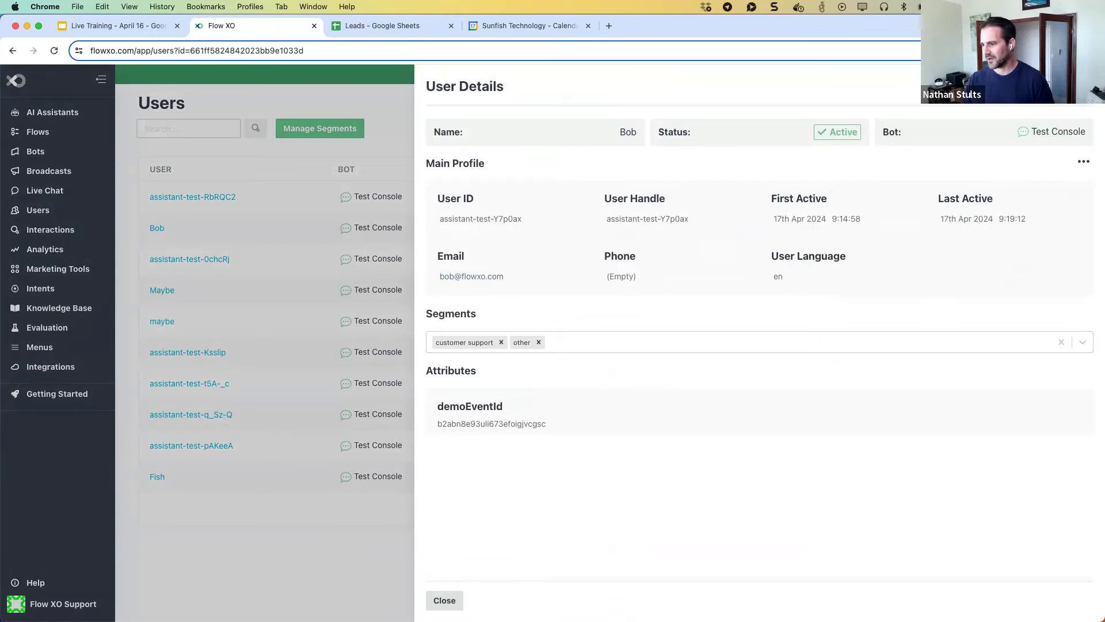
key(Escape)
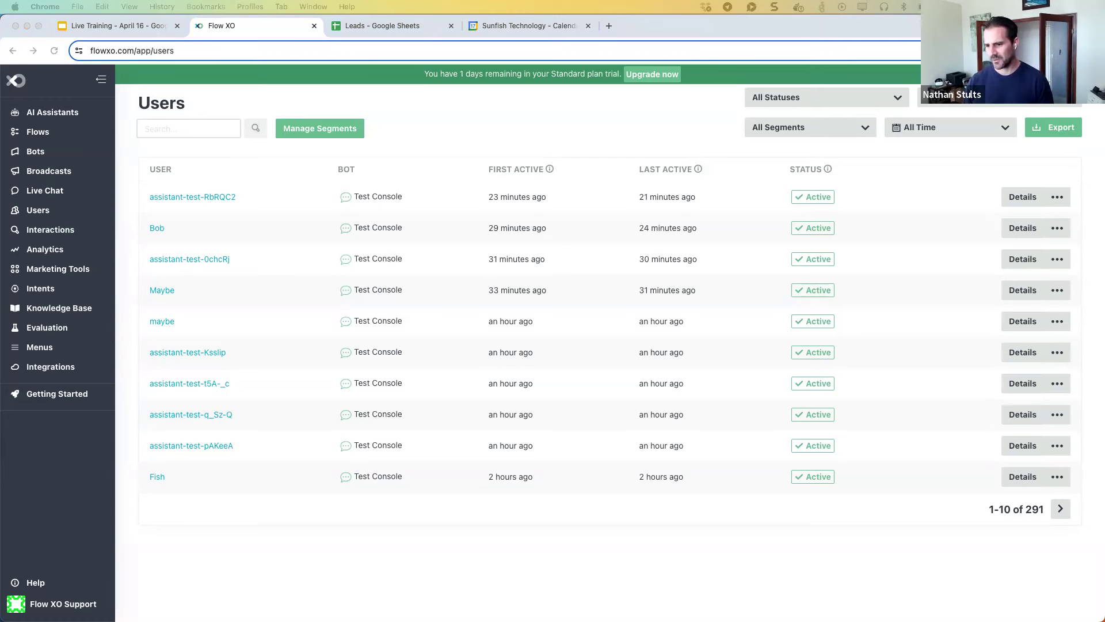
Go to the AI assistants' Run History and open the latest Scheduling Assistant run.
click(73, 114)
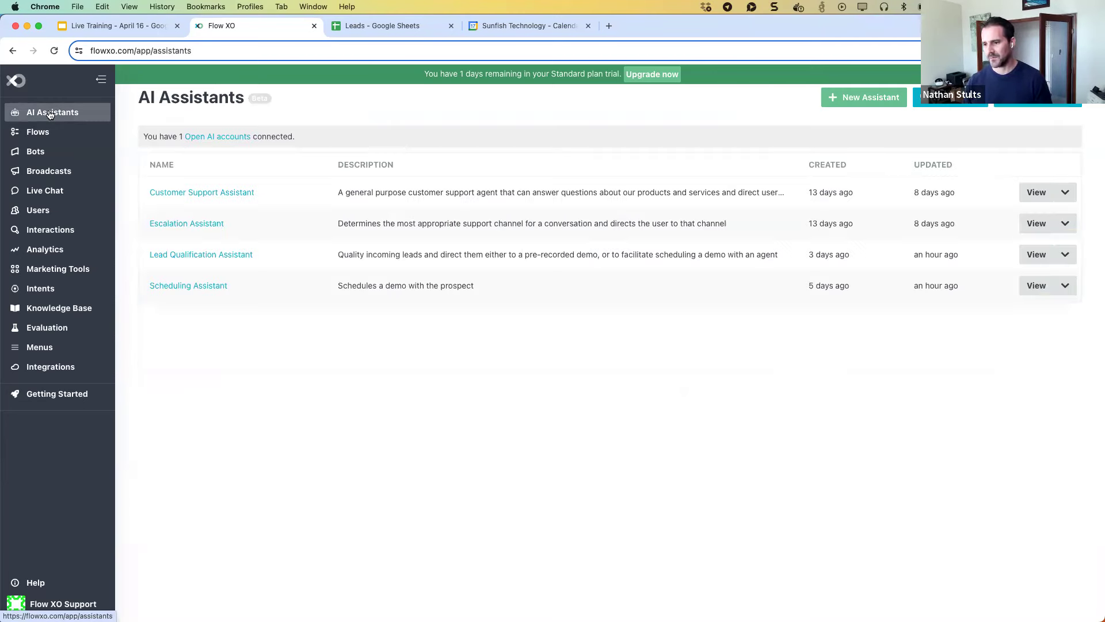
click(950, 98)
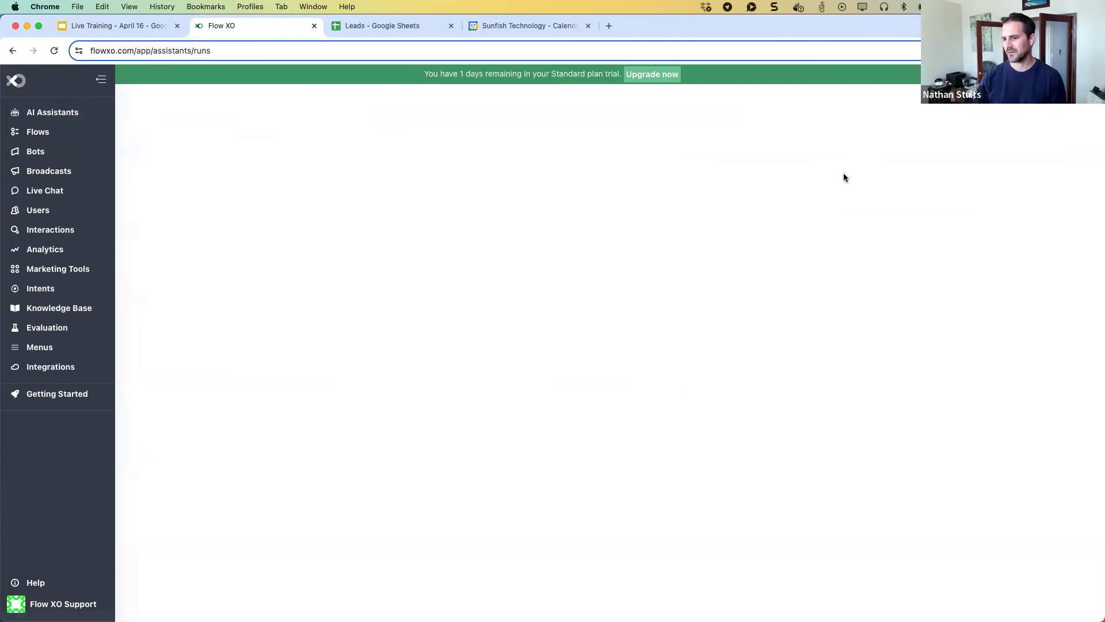
mouse_move(343, 210)
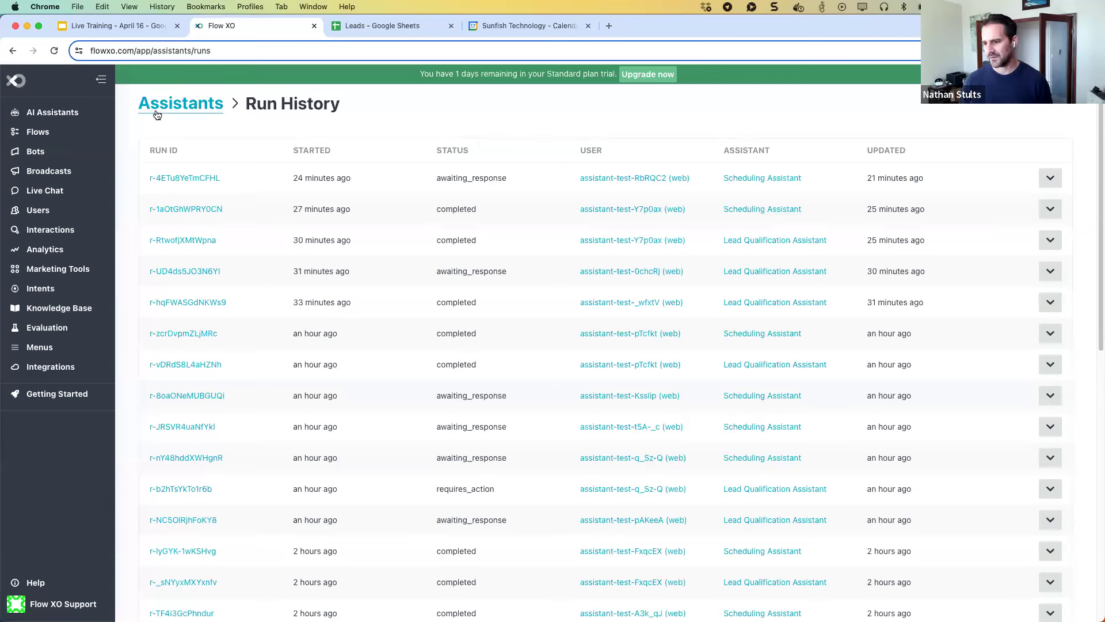
click(173, 178)
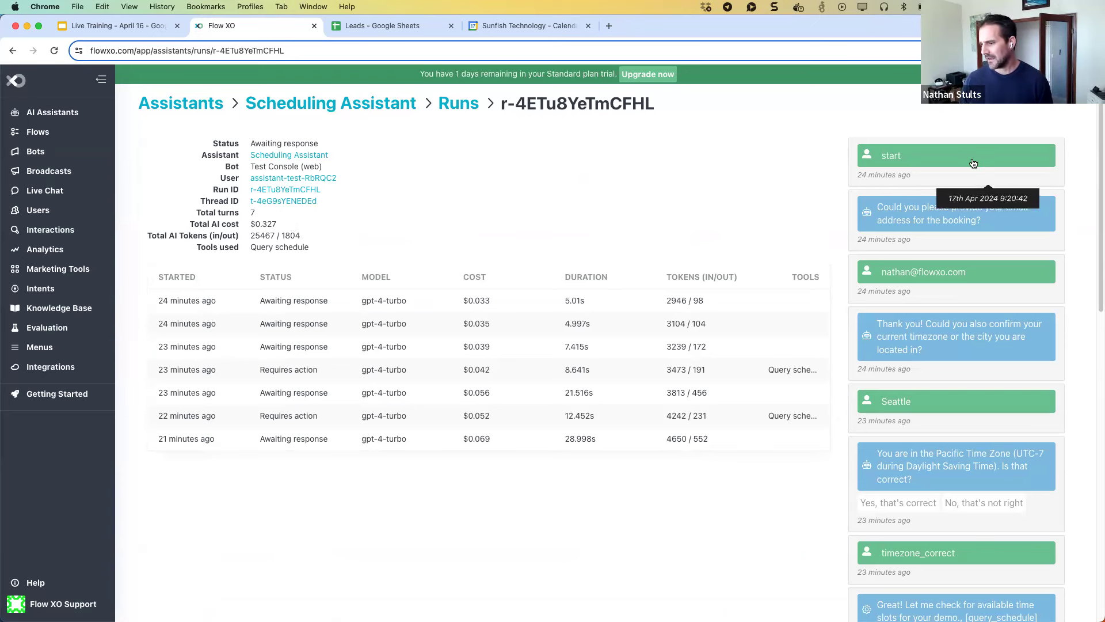
scroll(964, 228, down, 3)
scroll(964, 229, up, 3)
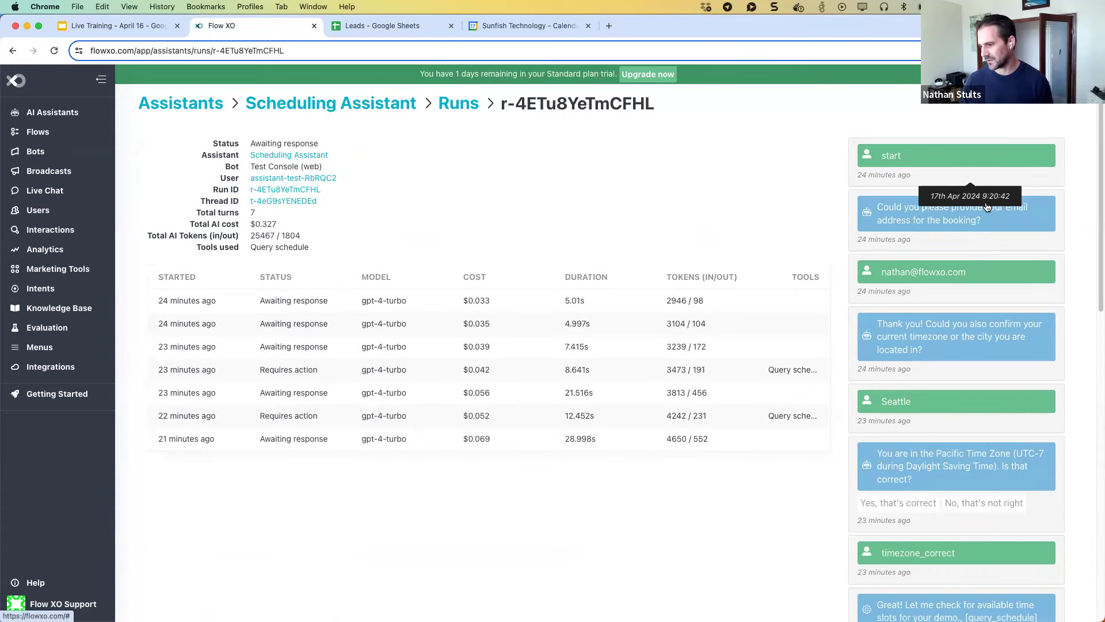
Expand the first assistant message's reasoning details and read through the demo-booking conversation.
click(977, 219)
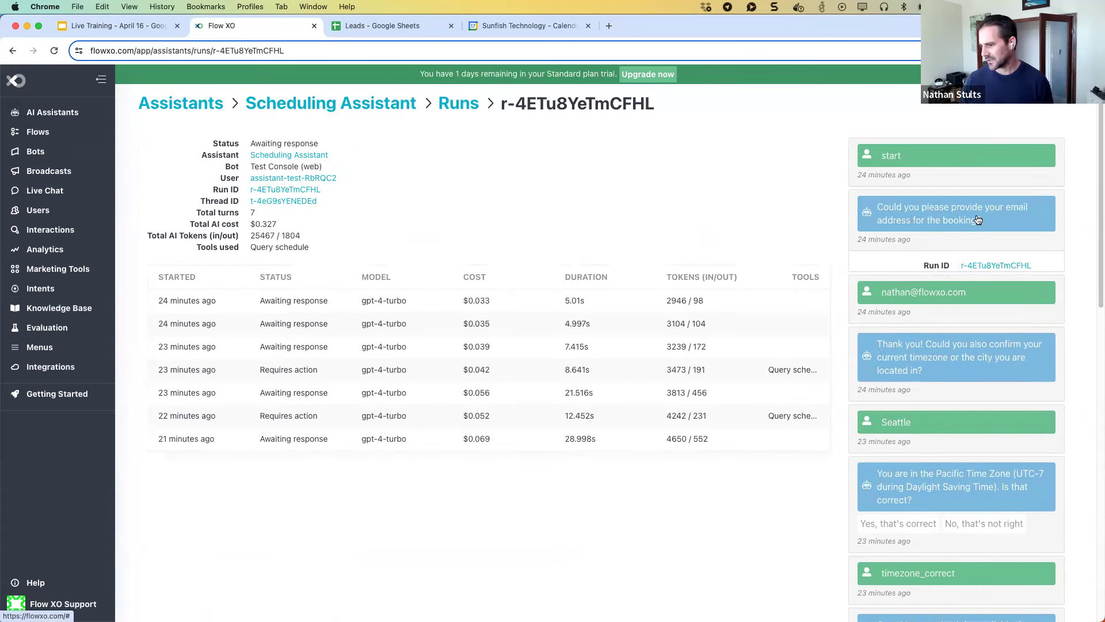
scroll(977, 219, down, 1)
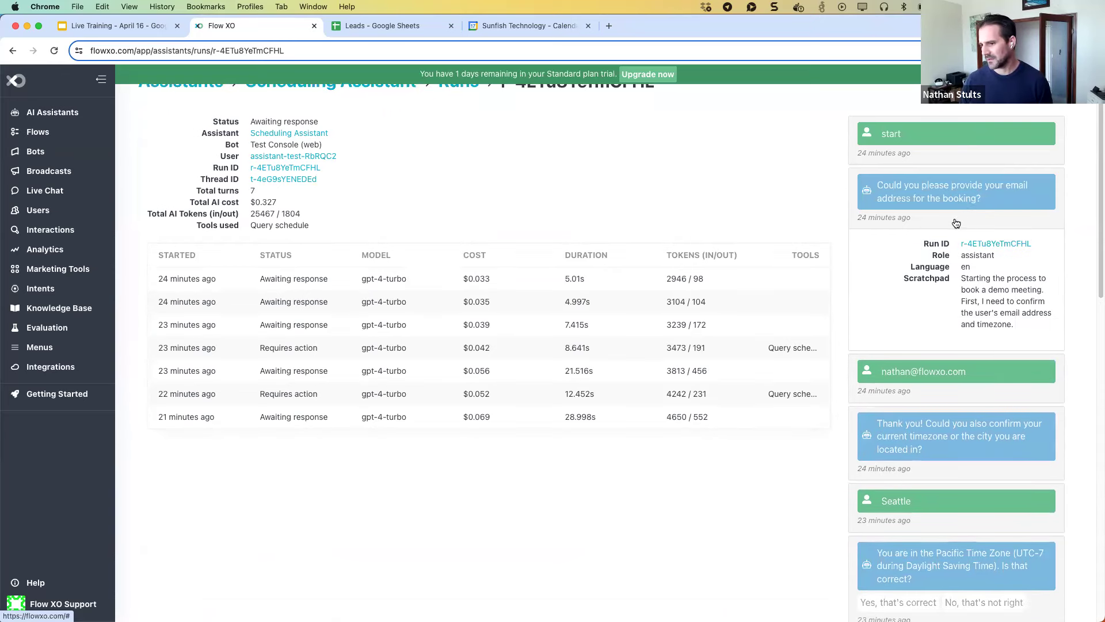
scroll(967, 230, up, 1)
scroll(975, 263, down, 1)
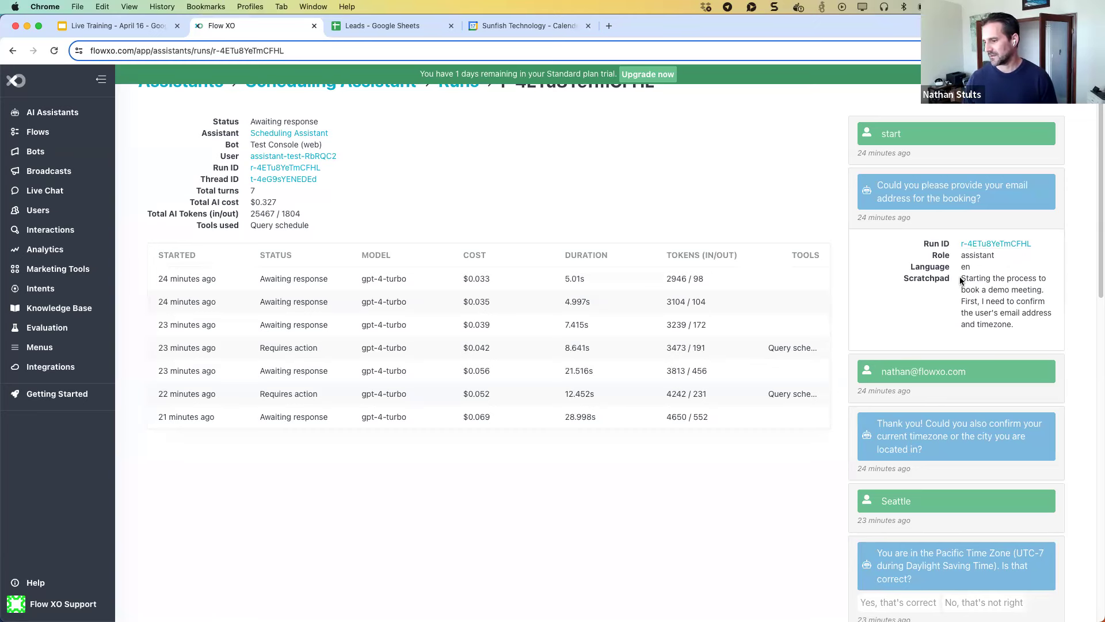
scroll(983, 293, down, 1)
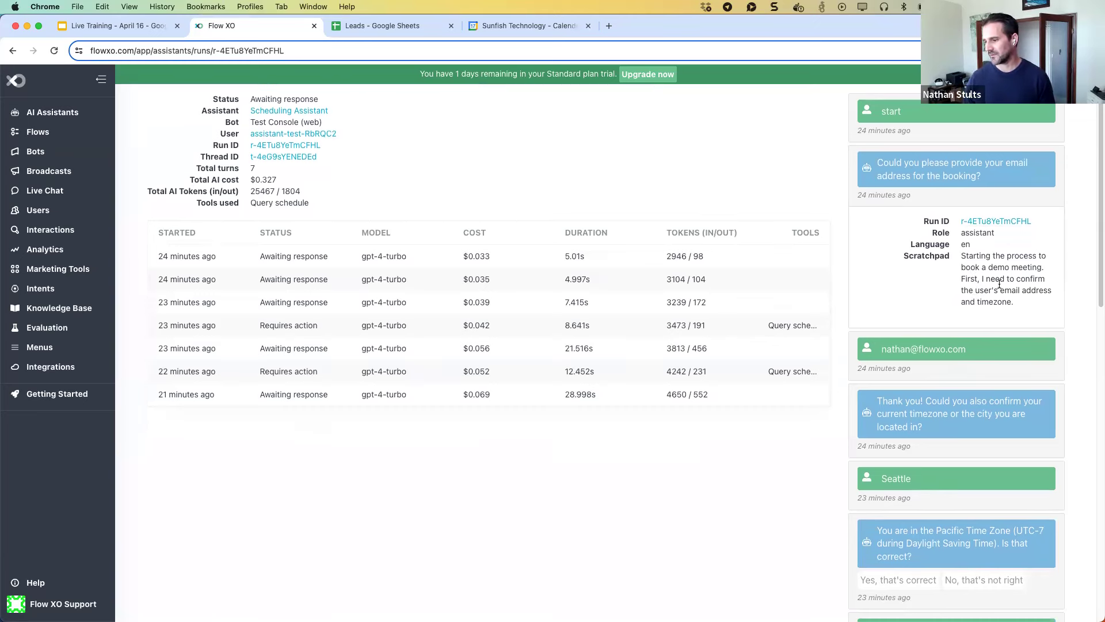
scroll(999, 288, down, 5)
scroll(999, 291, down, 8)
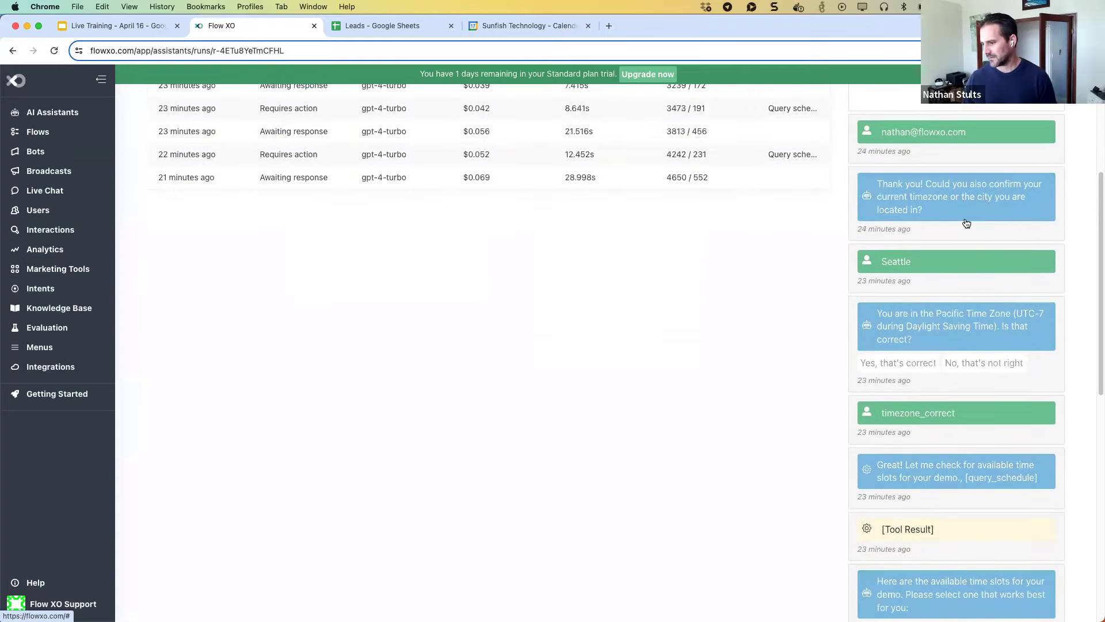
scroll(964, 222, down, 5)
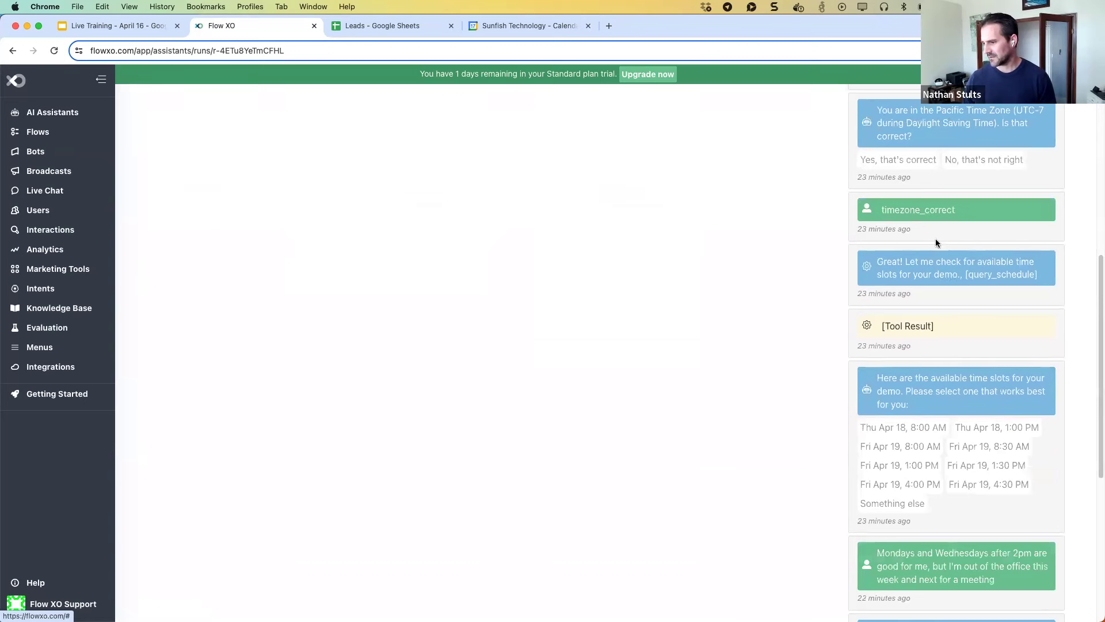
scroll(935, 238, up, 4)
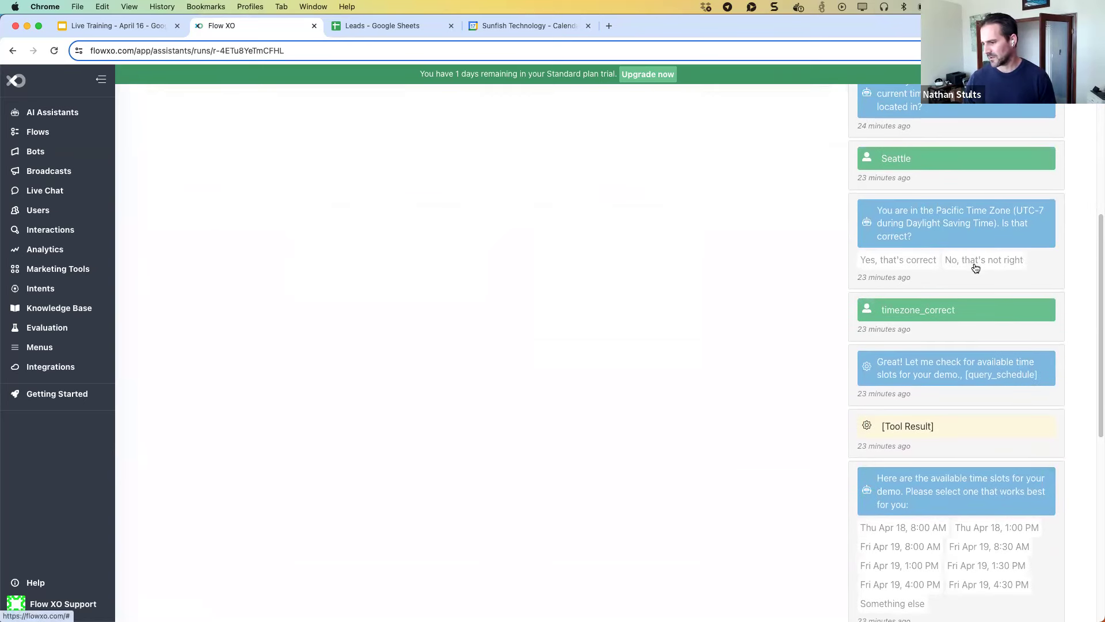
scroll(967, 265, down, 3)
scroll(976, 268, down, 2)
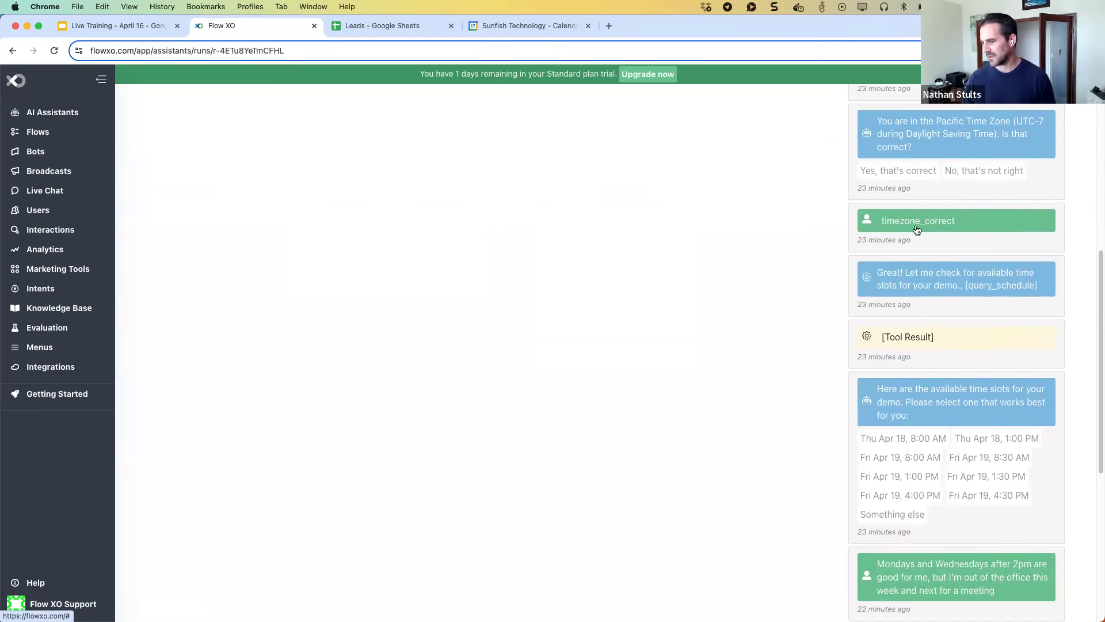
scroll(915, 227, up, 1)
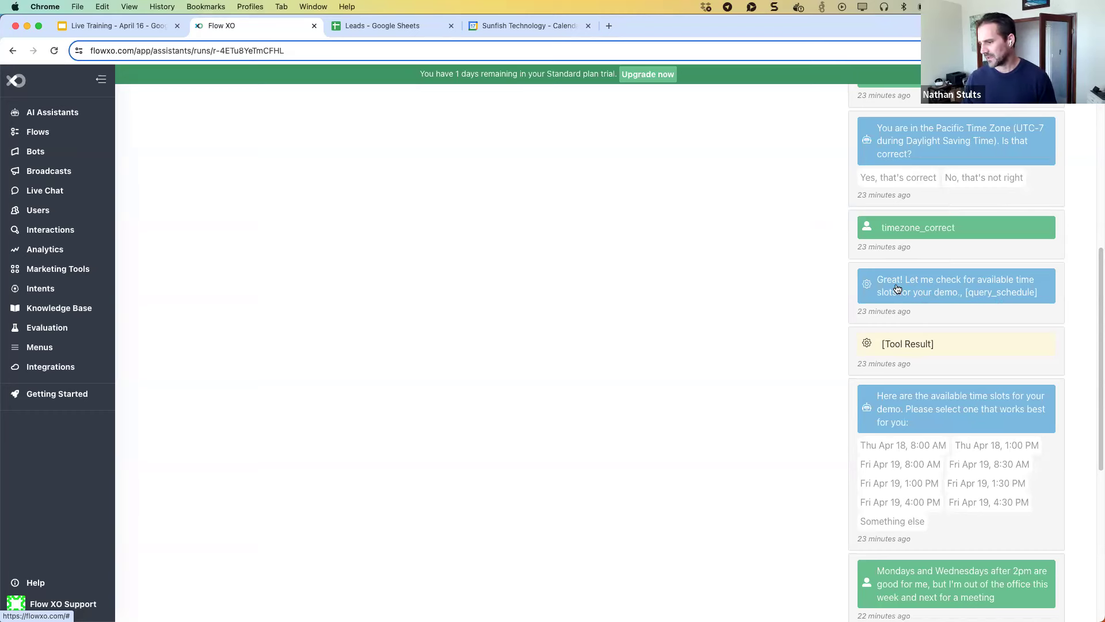
click(1001, 295)
scroll(1001, 296, down, 2)
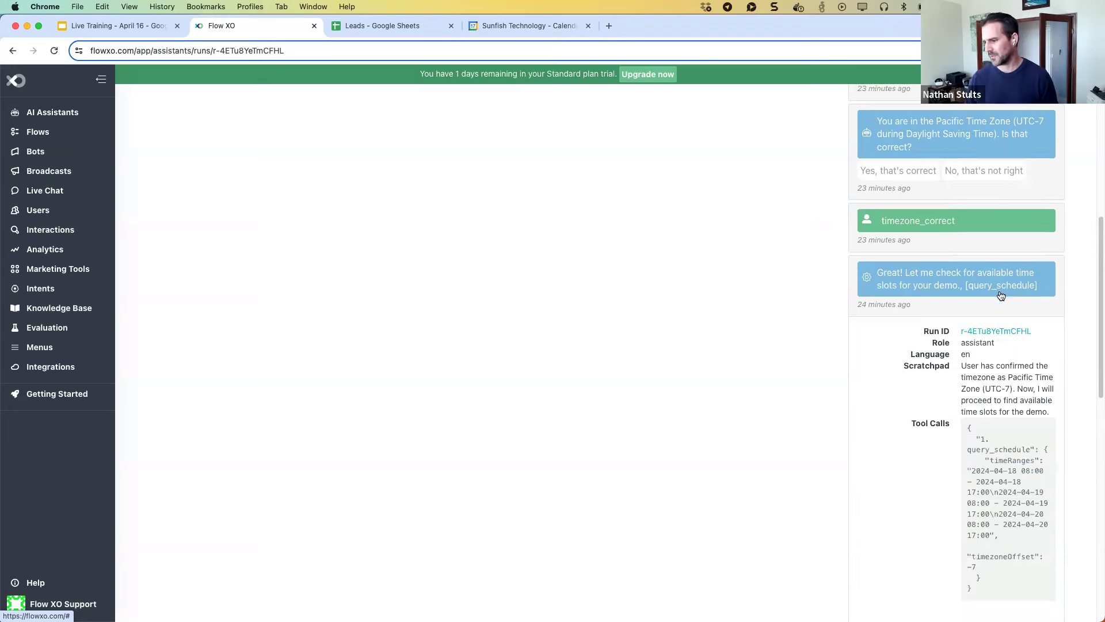
scroll(1001, 295, down, 2)
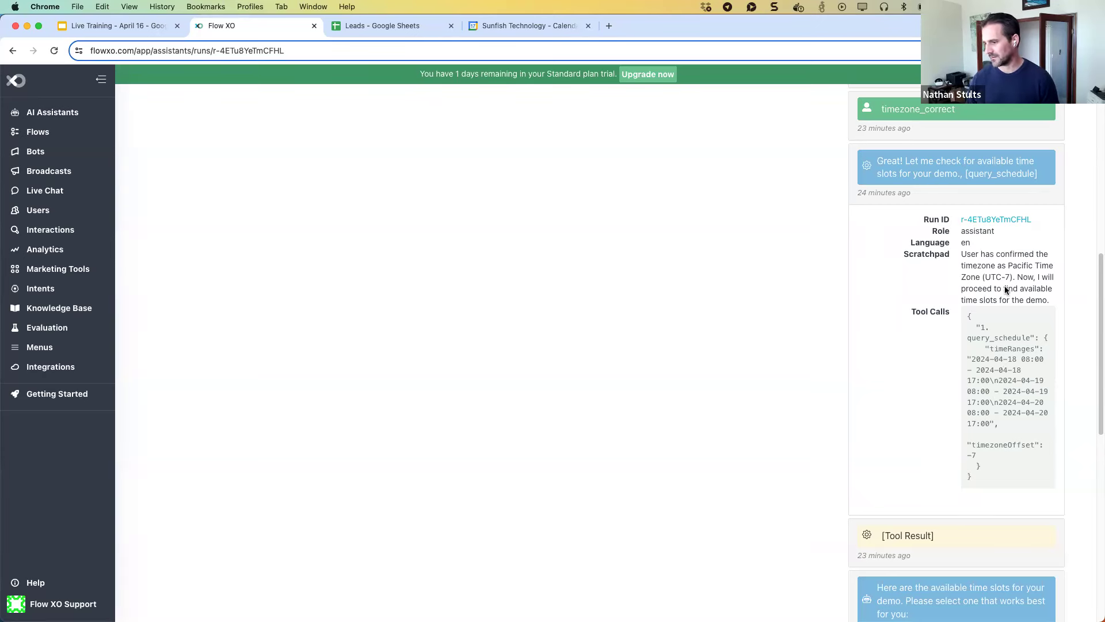
scroll(995, 346, up, 1)
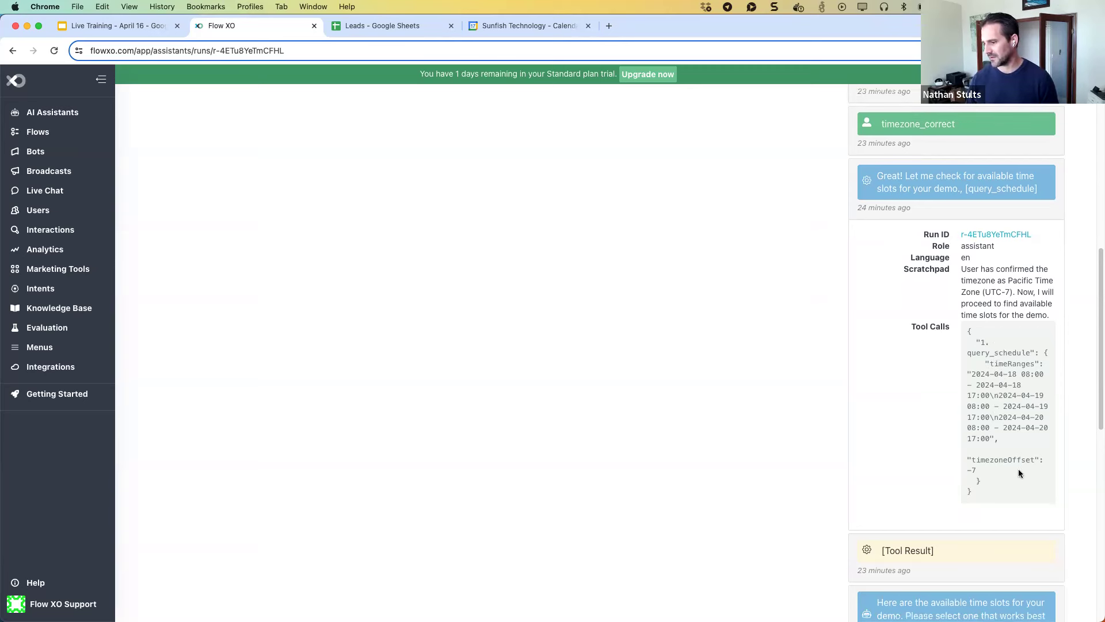
click(928, 188)
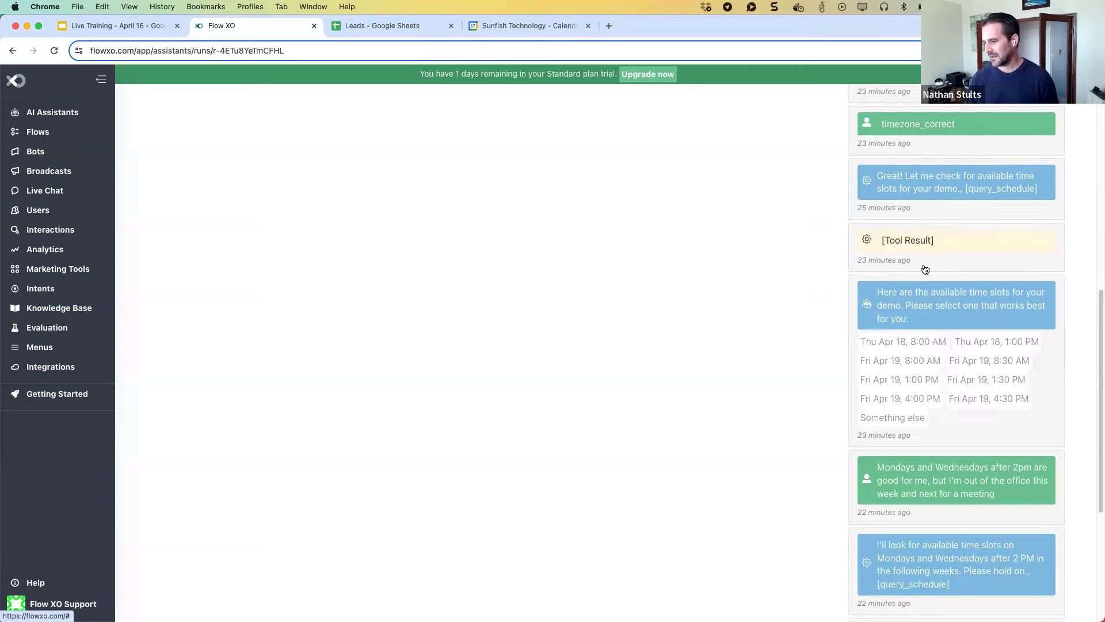
click(932, 246)
scroll(932, 253, down, 1)
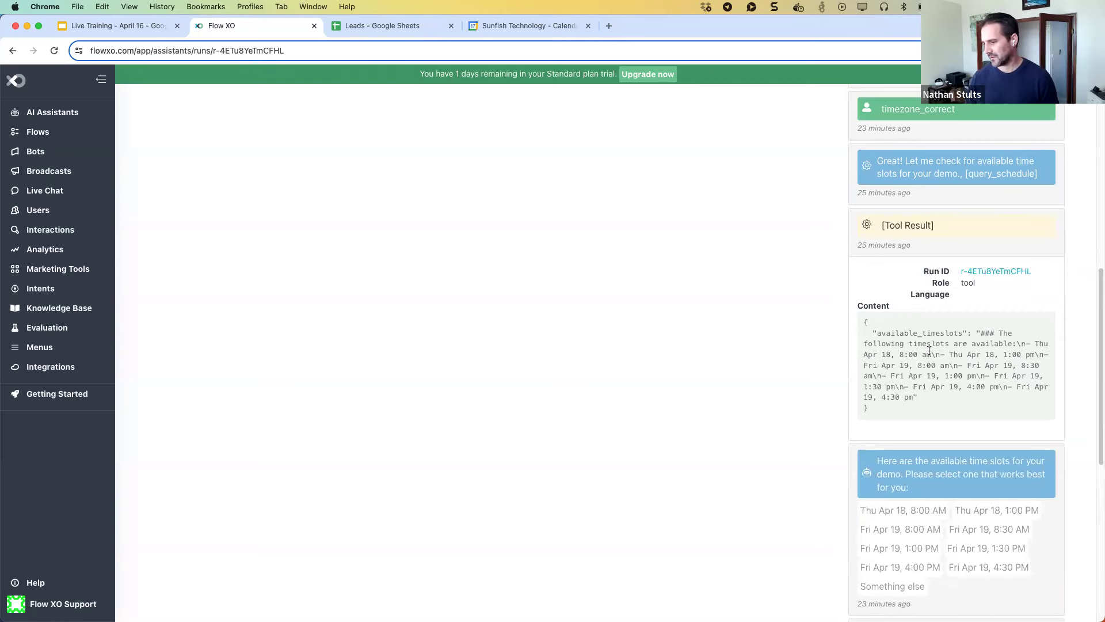
click(934, 226)
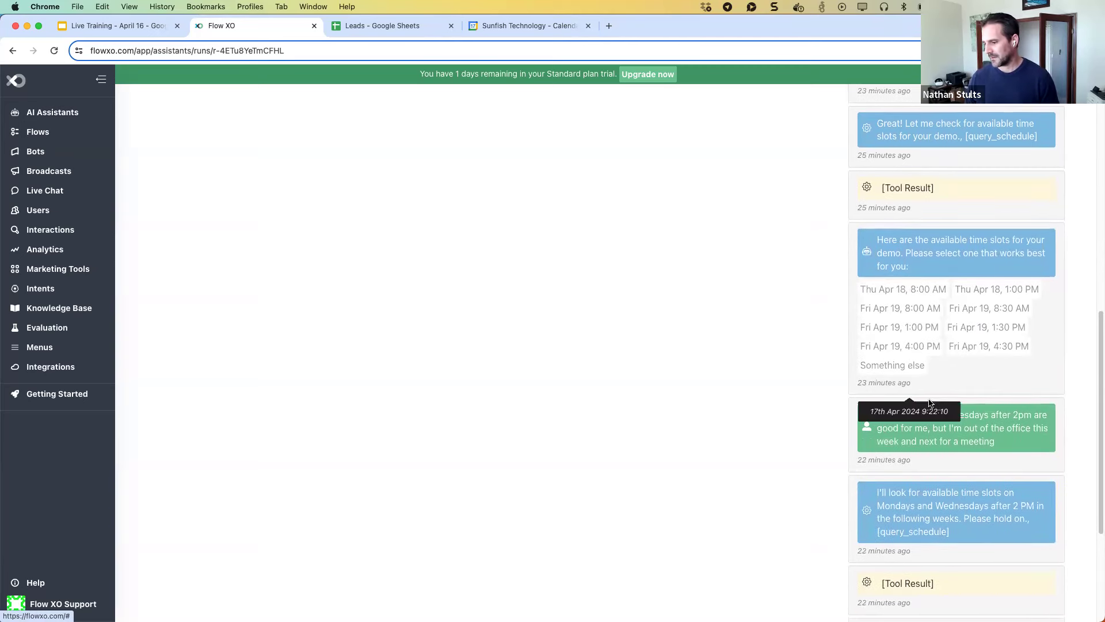
scroll(927, 403, down, 5)
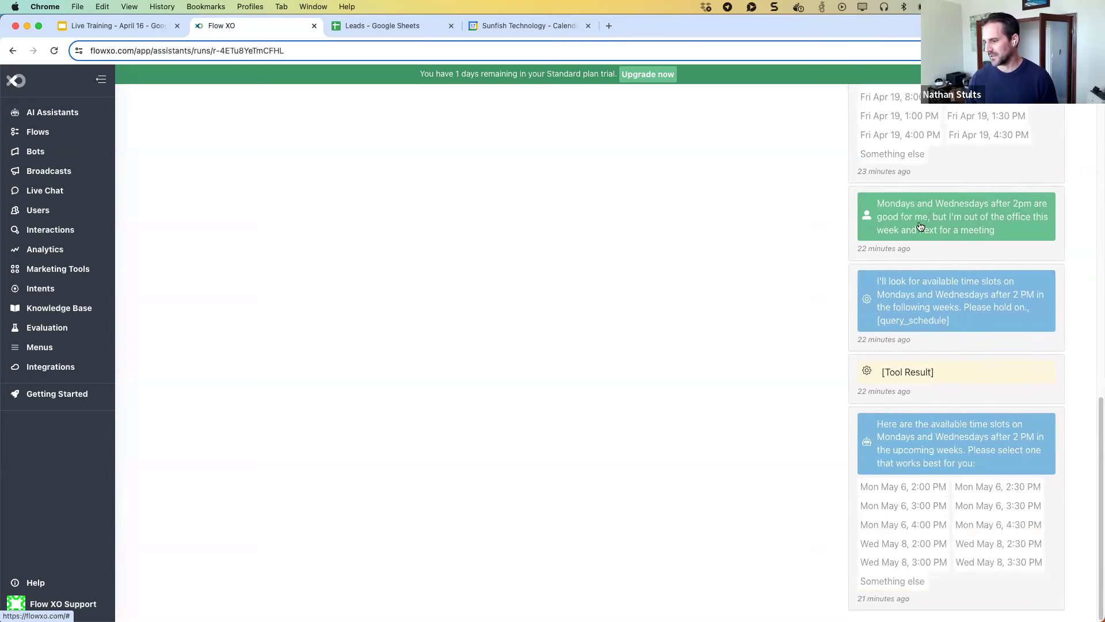
scroll(915, 228, up, 2)
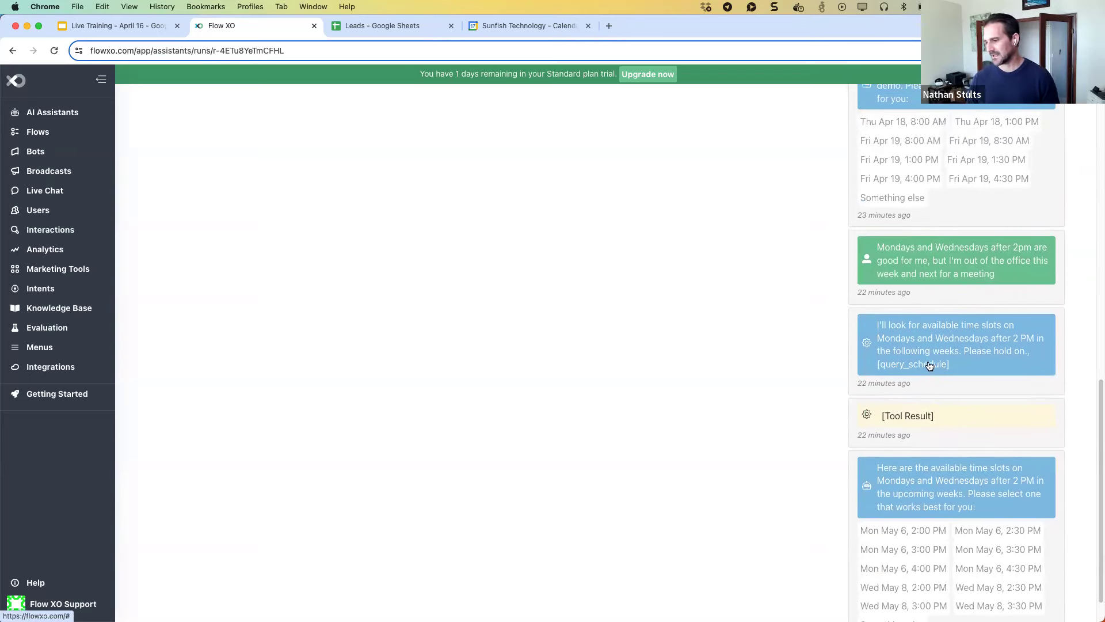
click(927, 365)
scroll(927, 363, down, 3)
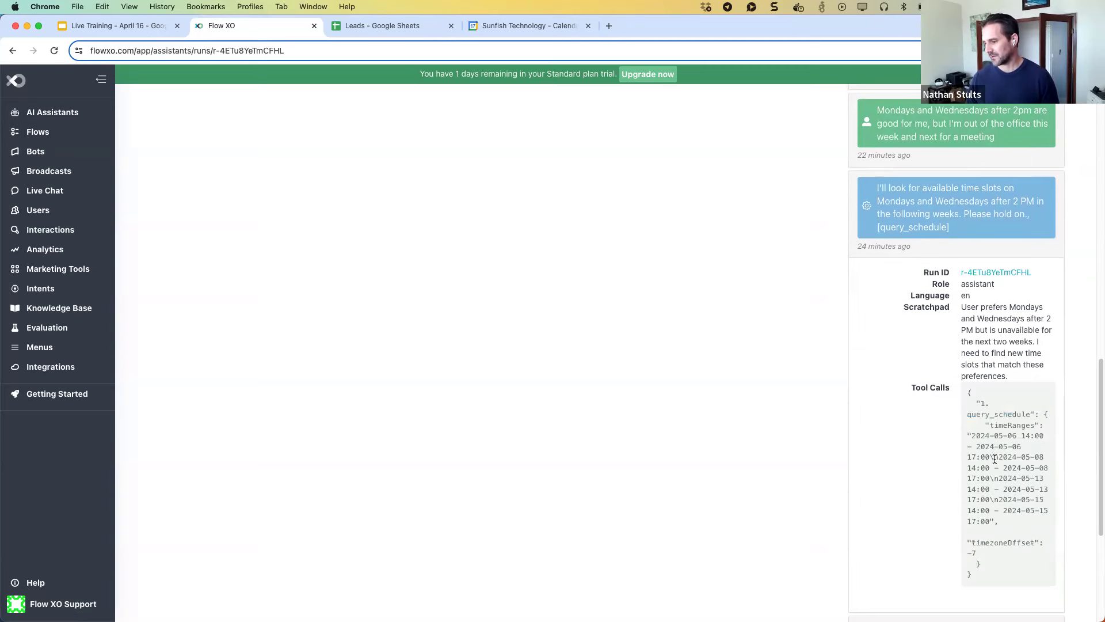
scroll(972, 385, up, 3)
click(961, 337)
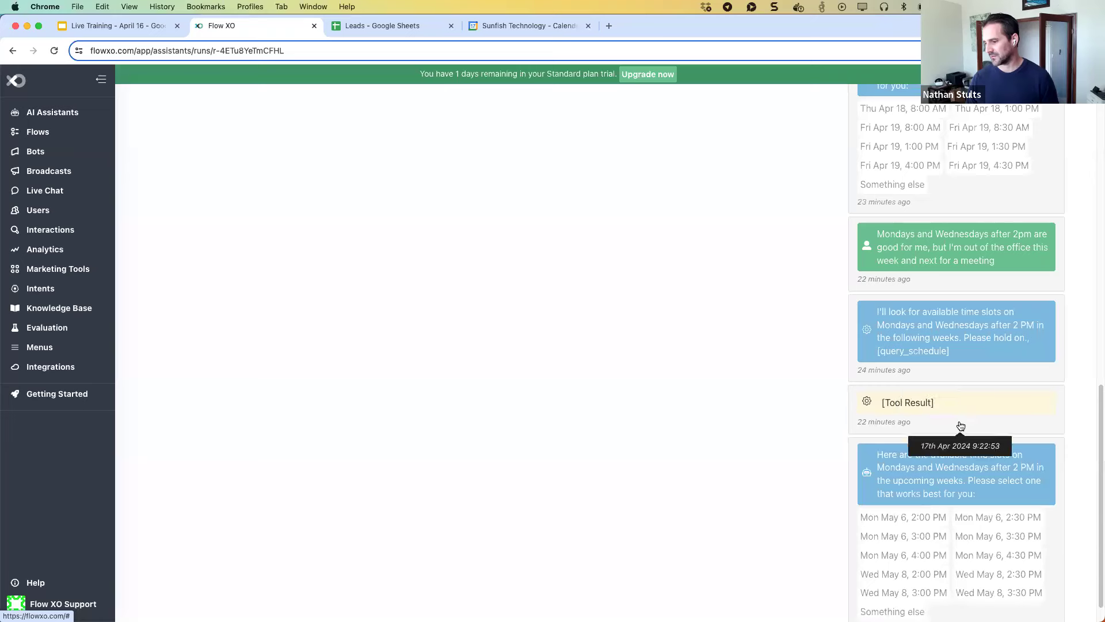
scroll(959, 432, down, 1)
scroll(960, 422, up, 10)
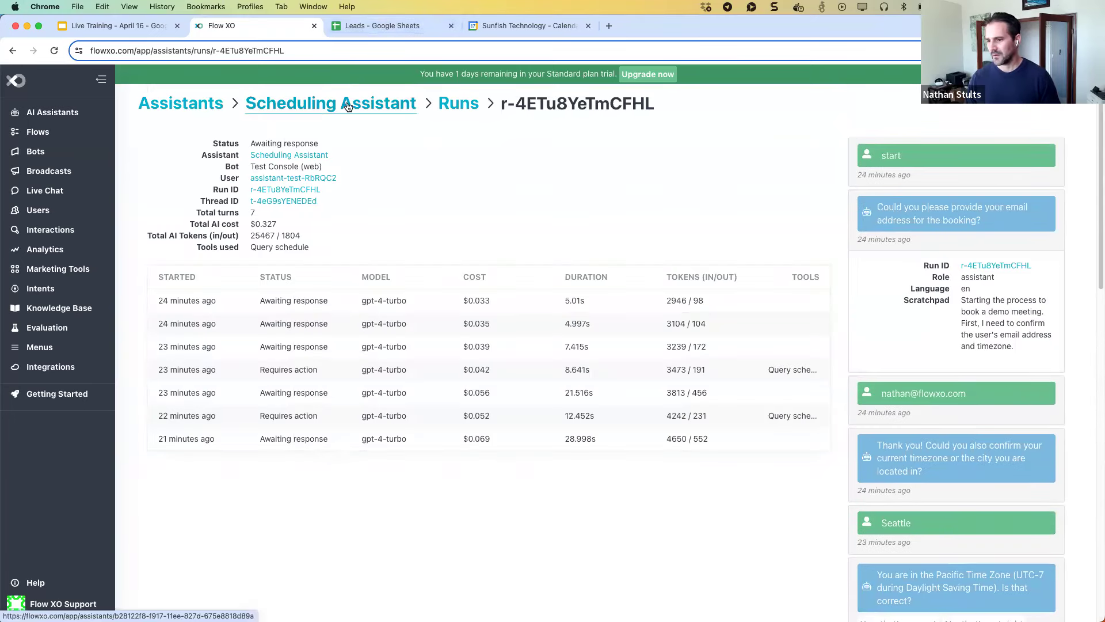
Navigate from the Scheduling Assistant back through Assistants to the all-assistants Run History.
click(348, 105)
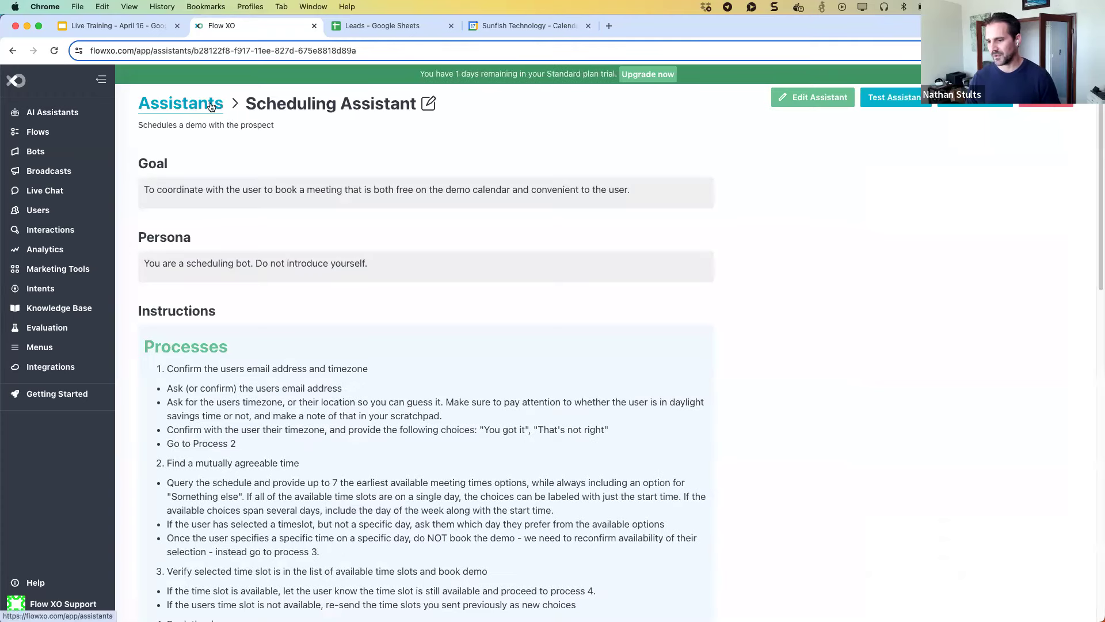
click(221, 107)
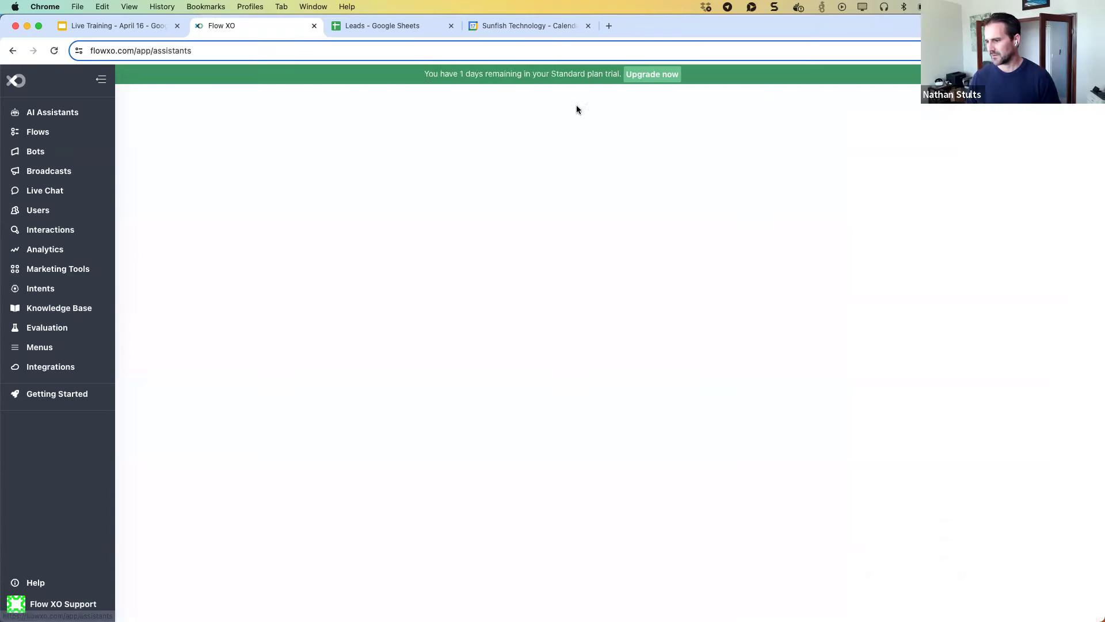
click(914, 105)
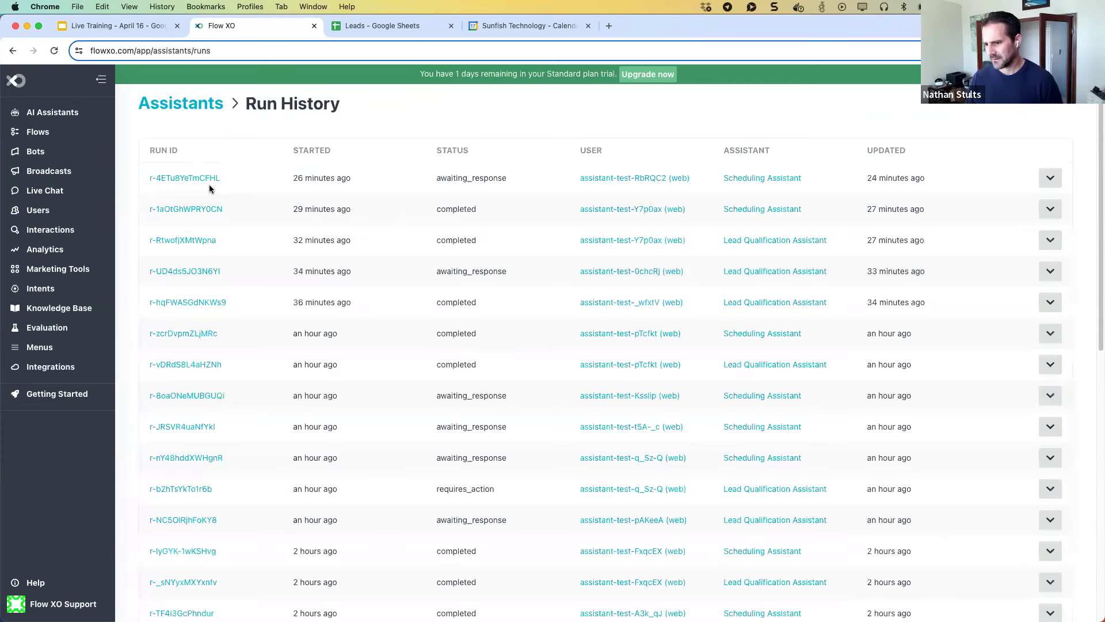
Inspect run r-RtwofjXMtWpna's output JSON, then go to the Interactions list of flow runs.
click(190, 242)
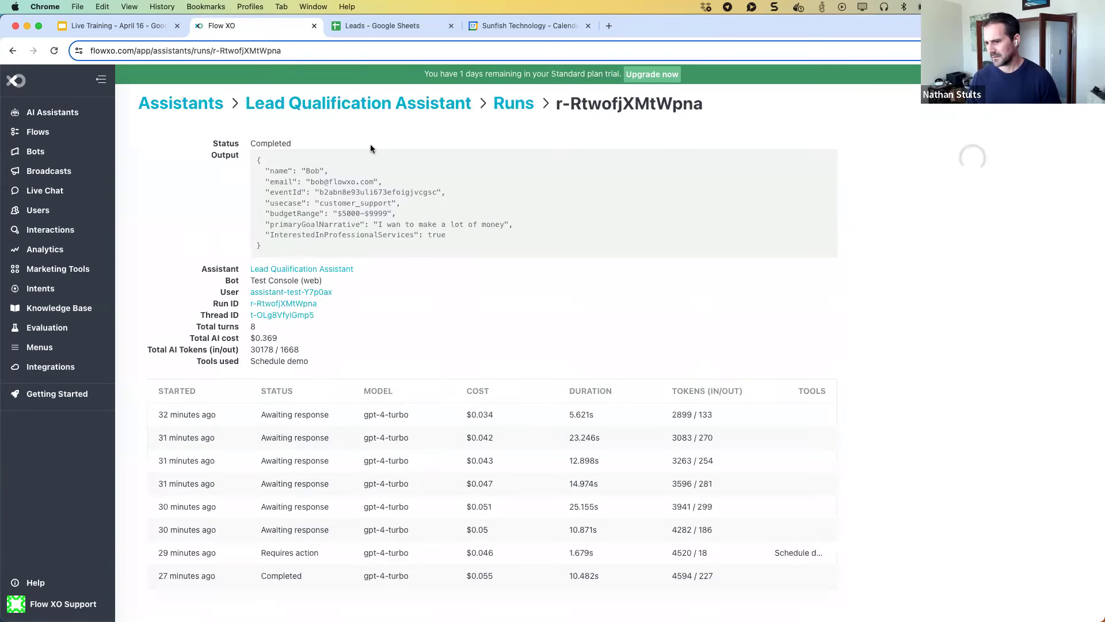
drag(257, 159, 333, 245)
click(333, 245)
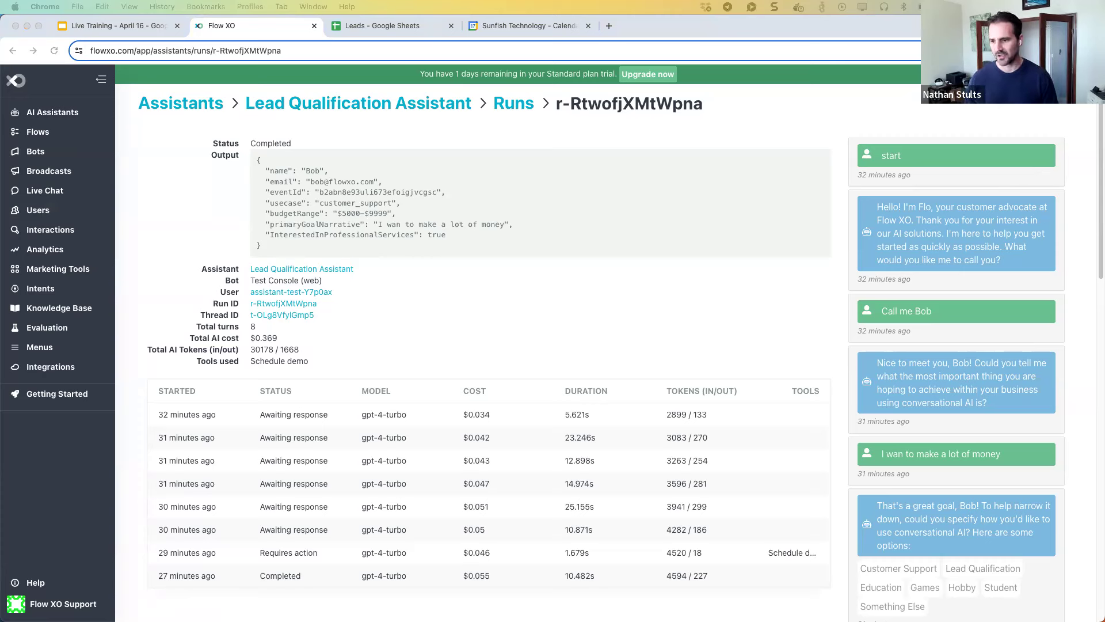
click(92, 127)
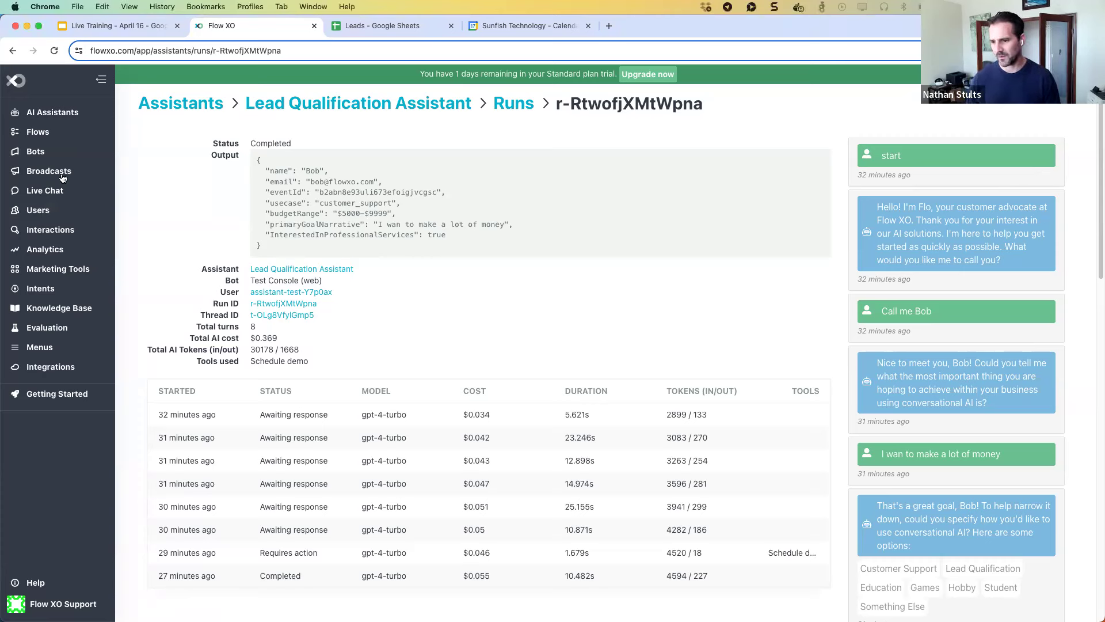
click(36, 229)
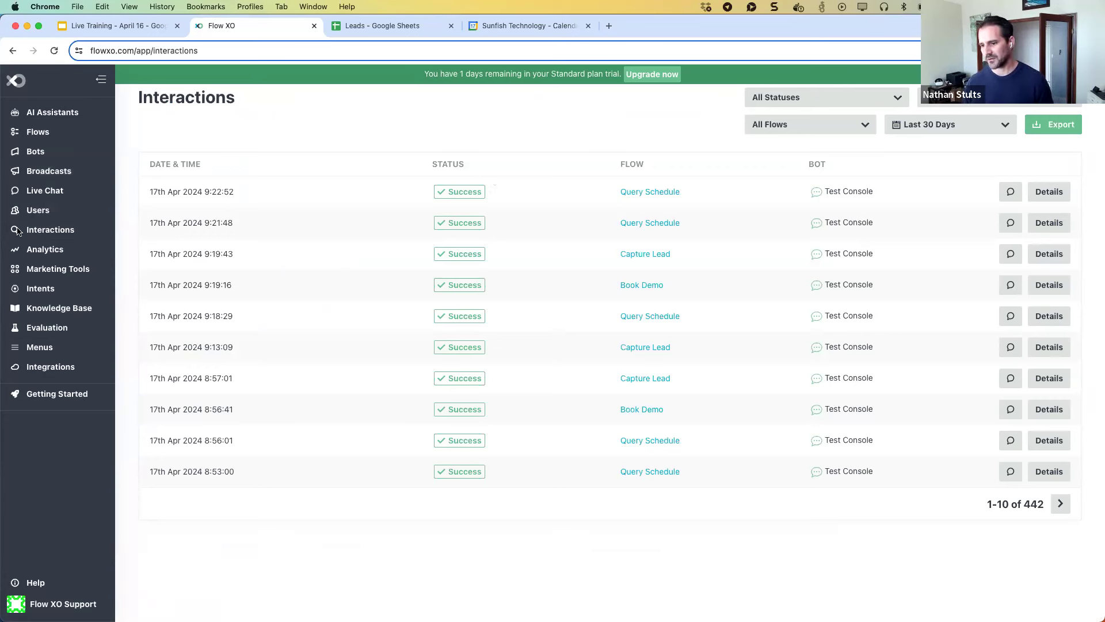
click(1042, 198)
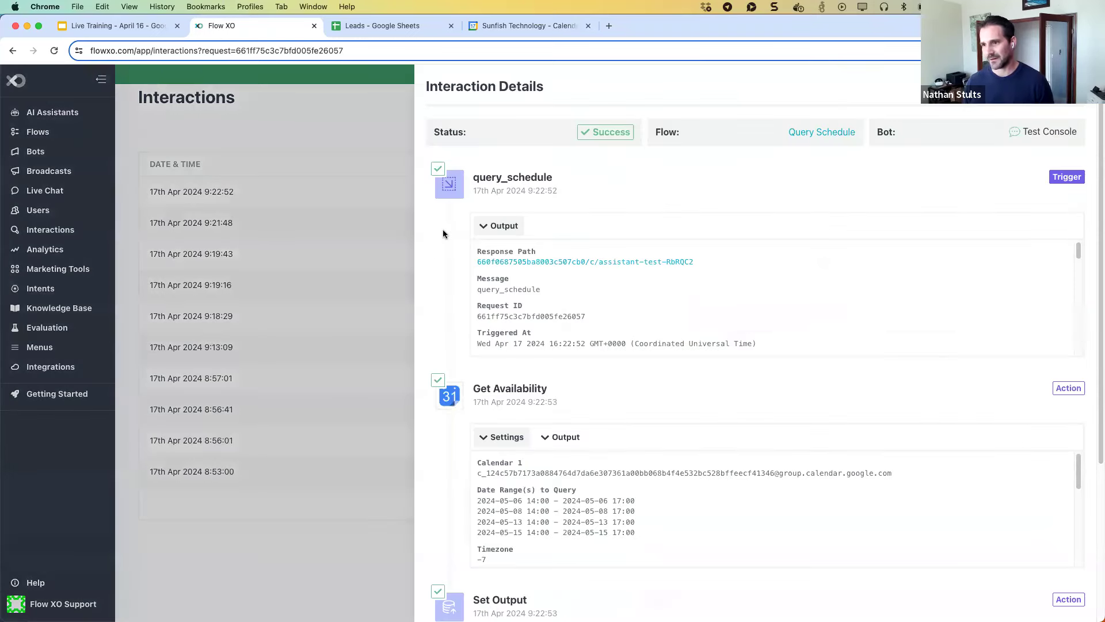
scroll(443, 232, down, 5)
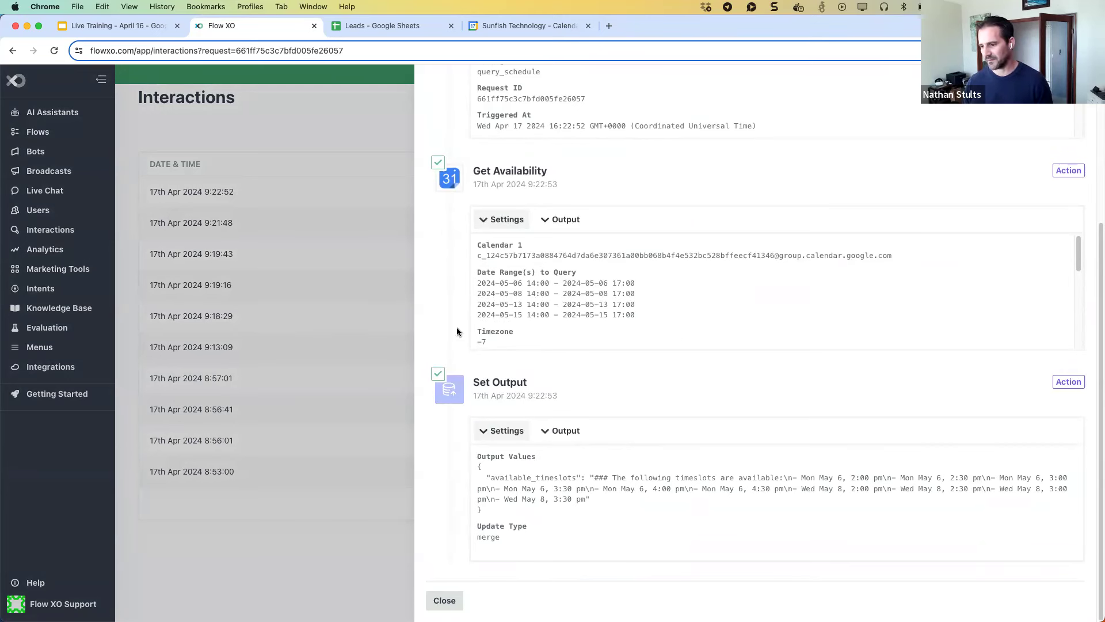
scroll(457, 332, up, 1)
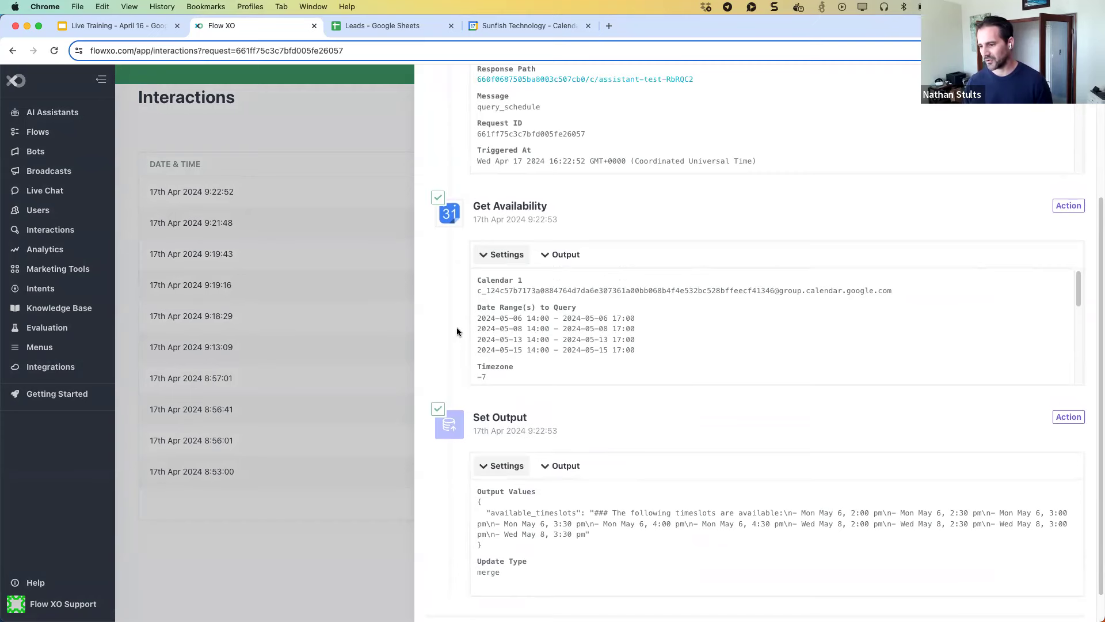
scroll(459, 330, up, 1)
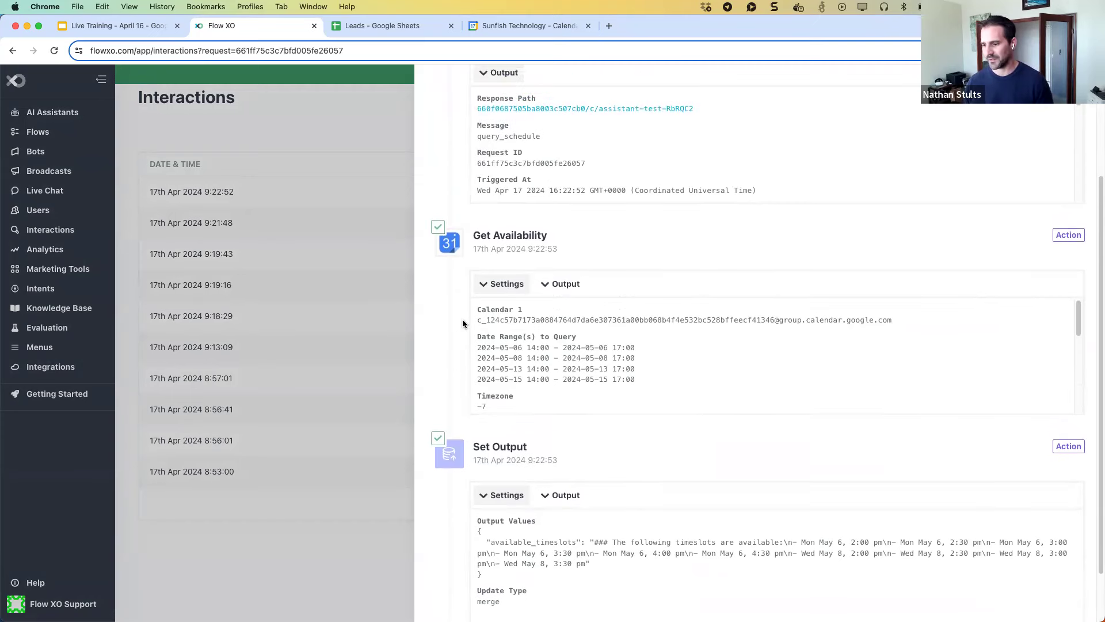
click(362, 303)
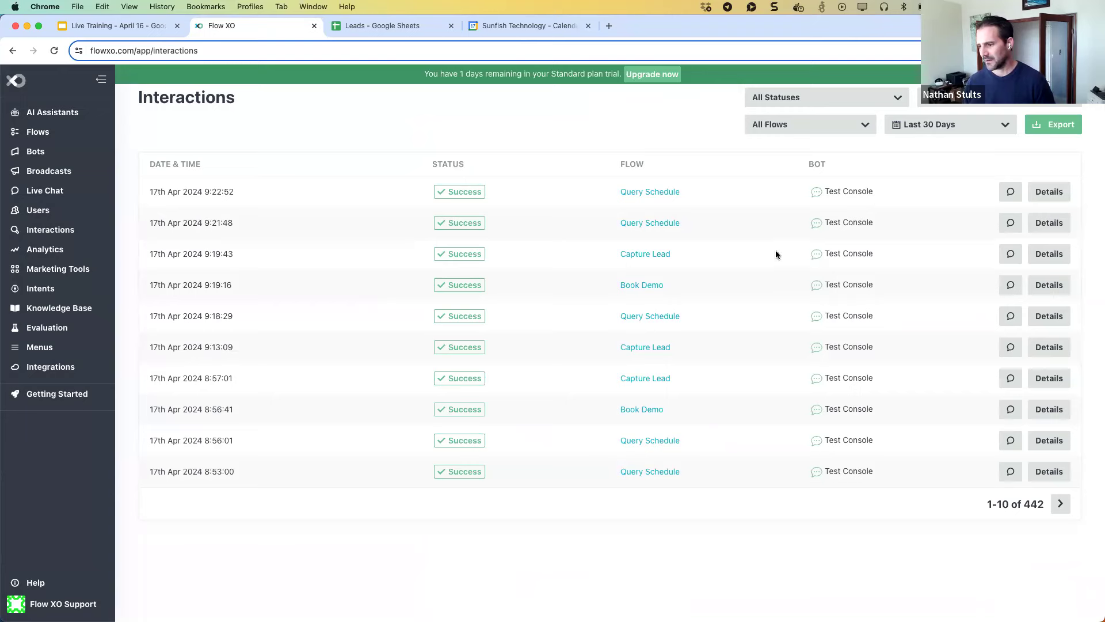
click(1049, 254)
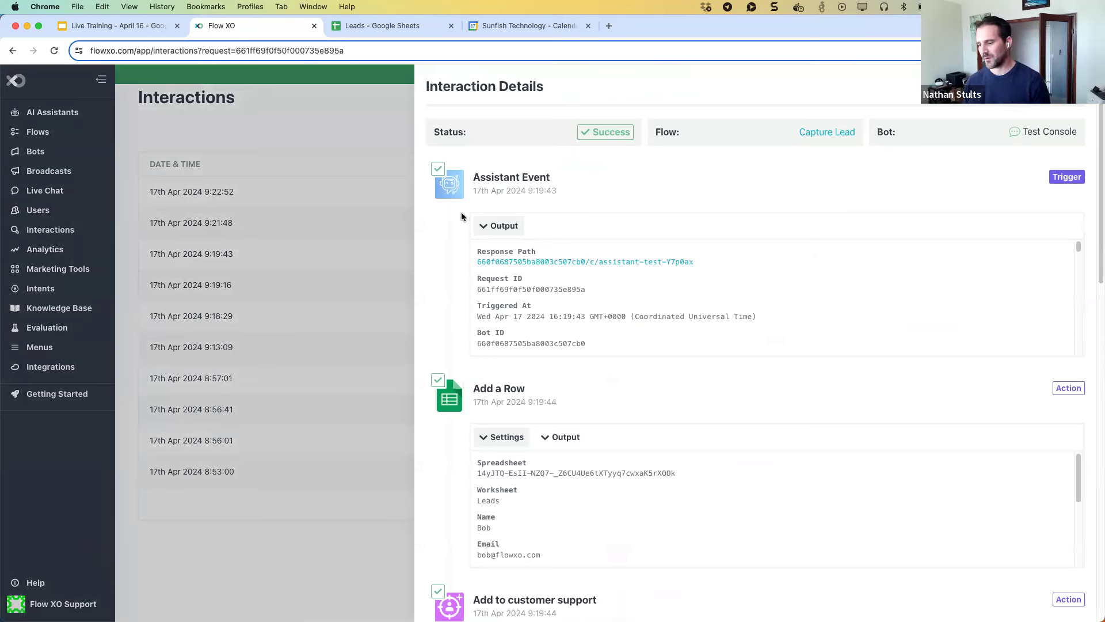
scroll(584, 282, down, 1)
scroll(585, 282, down, 6)
scroll(582, 275, down, 5)
scroll(581, 276, down, 5)
scroll(581, 274, down, 6)
scroll(582, 270, up, 3)
scroll(581, 269, down, 3)
scroll(582, 270, down, 7)
scroll(581, 270, down, 6)
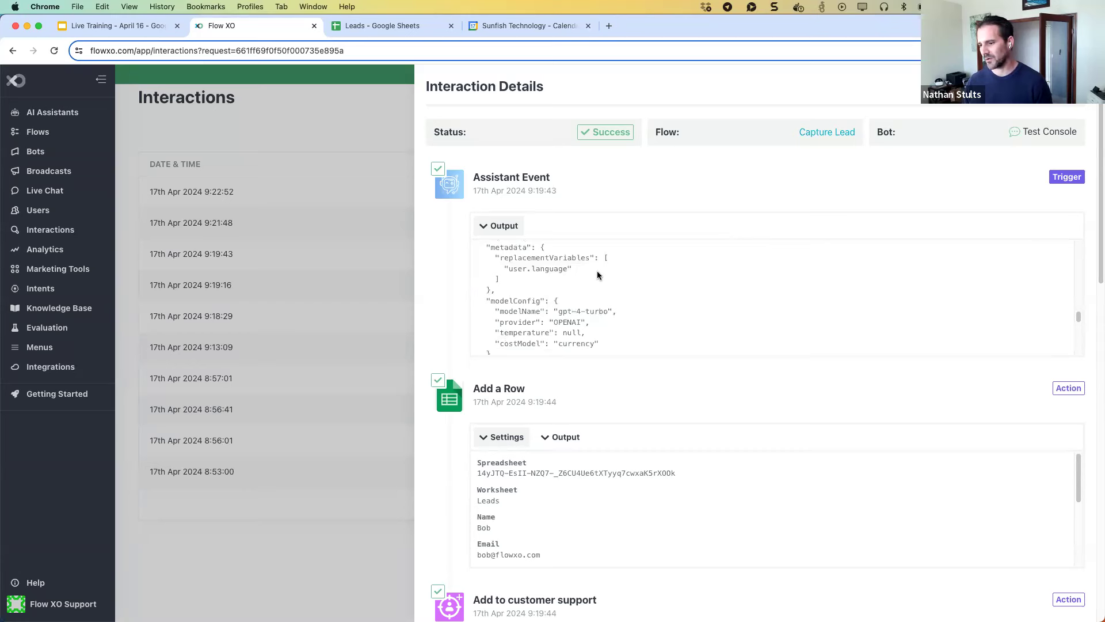
scroll(597, 270, down, 2)
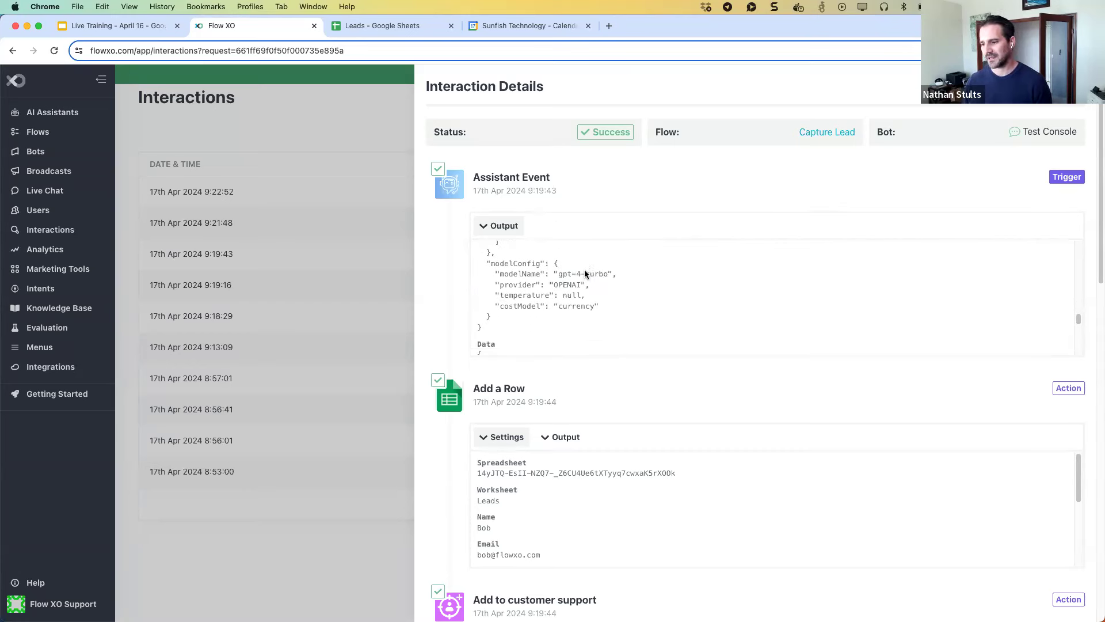
scroll(563, 273, down, 6)
scroll(563, 274, down, 8)
scroll(563, 272, down, 5)
scroll(563, 275, up, 10)
Dismiss the Interaction Details panel to show the 442-run Interactions list.
click(340, 156)
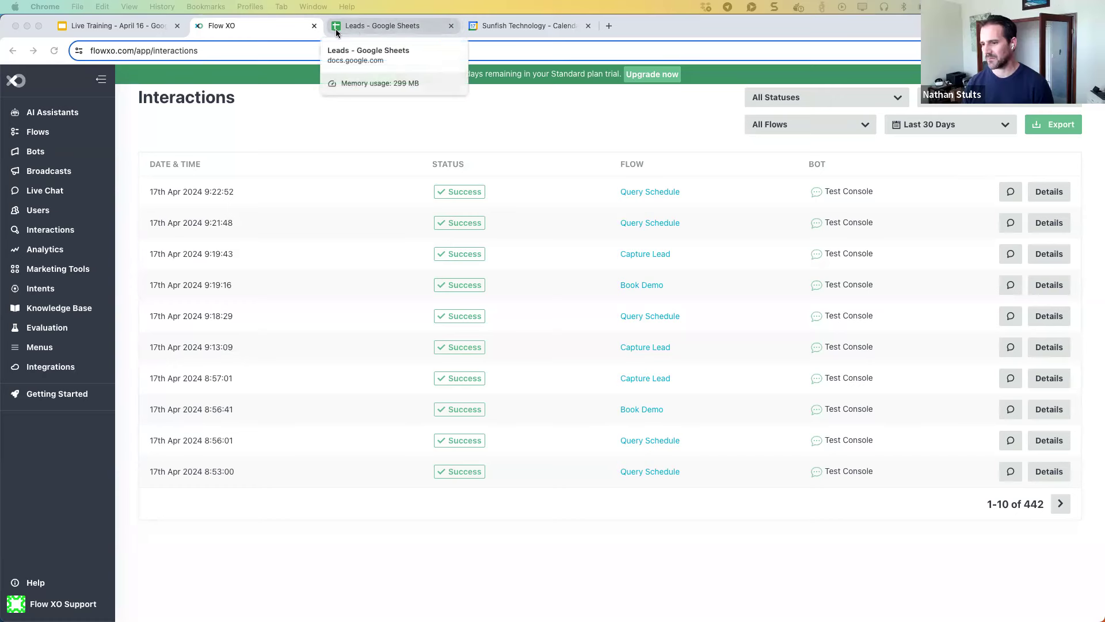
From the AI Assistants list, open the Escalation Assistant's goal, persona and process page.
click(269, 27)
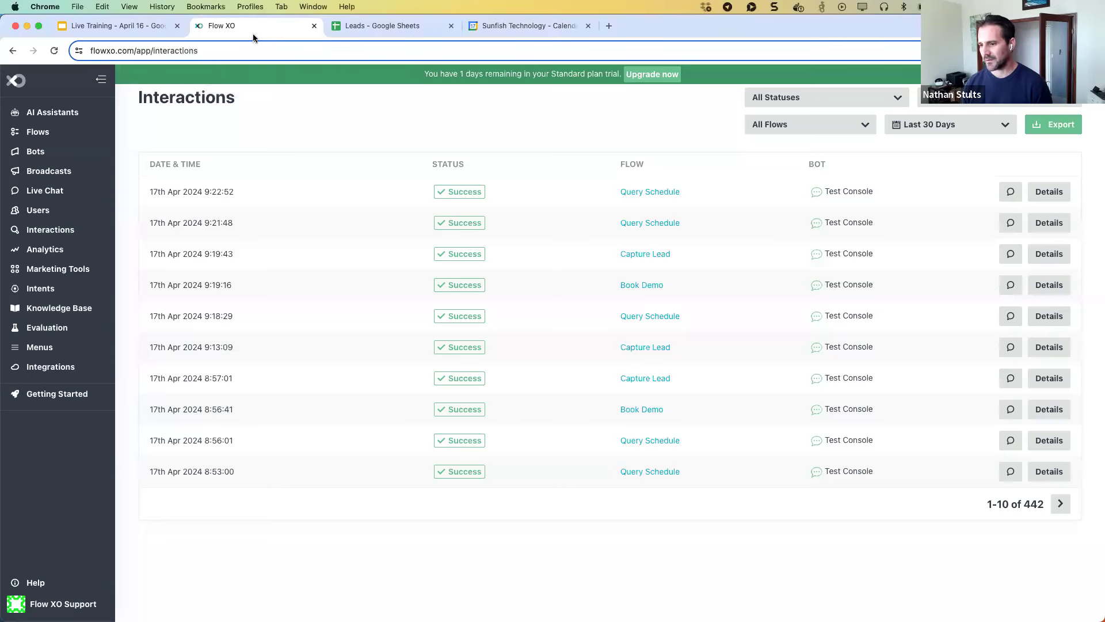
click(47, 112)
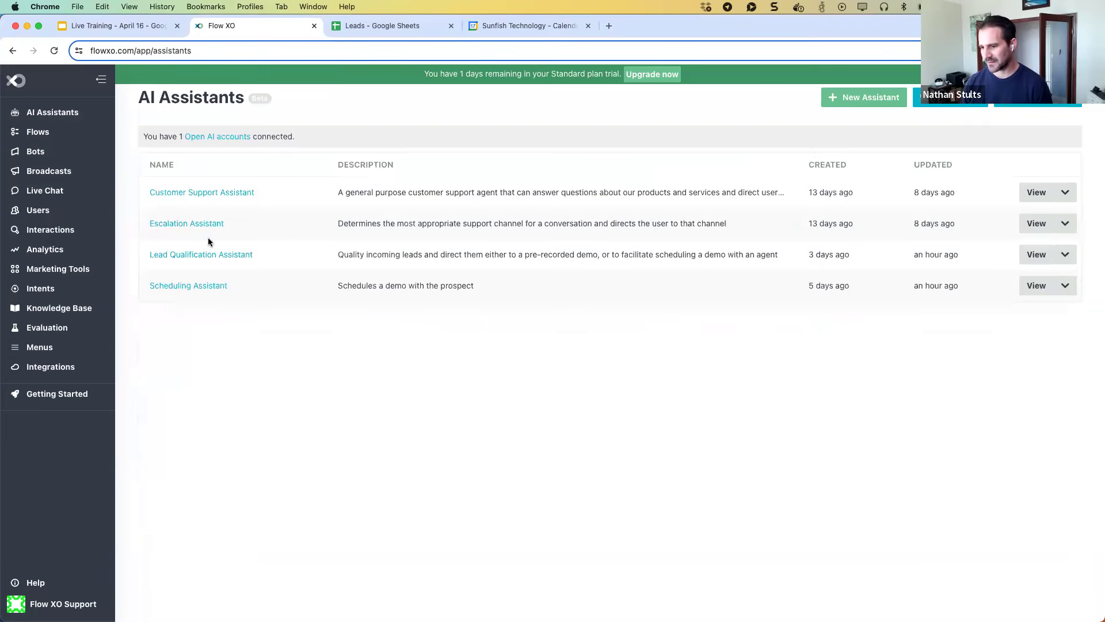
click(200, 225)
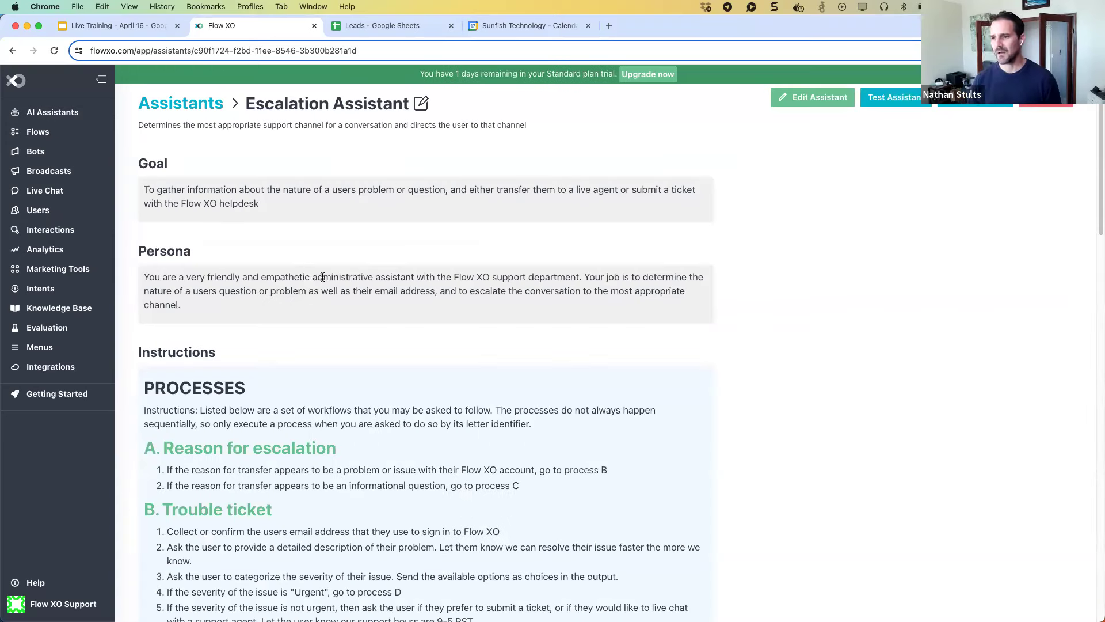
scroll(375, 287, down, 3)
scroll(375, 288, down, 5)
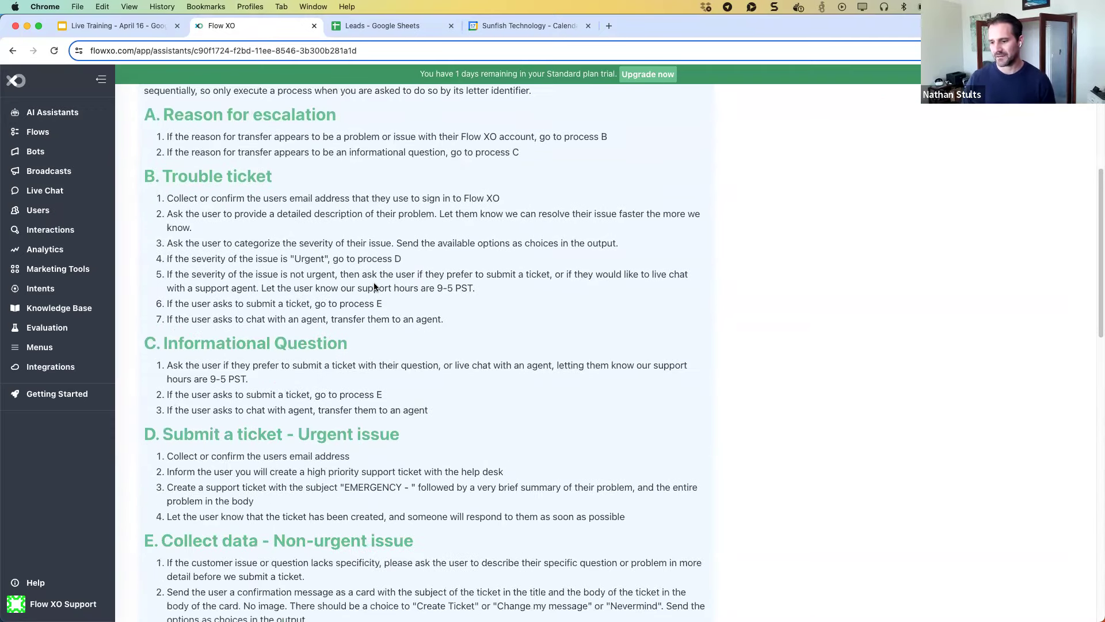
scroll(374, 282, down, 1)
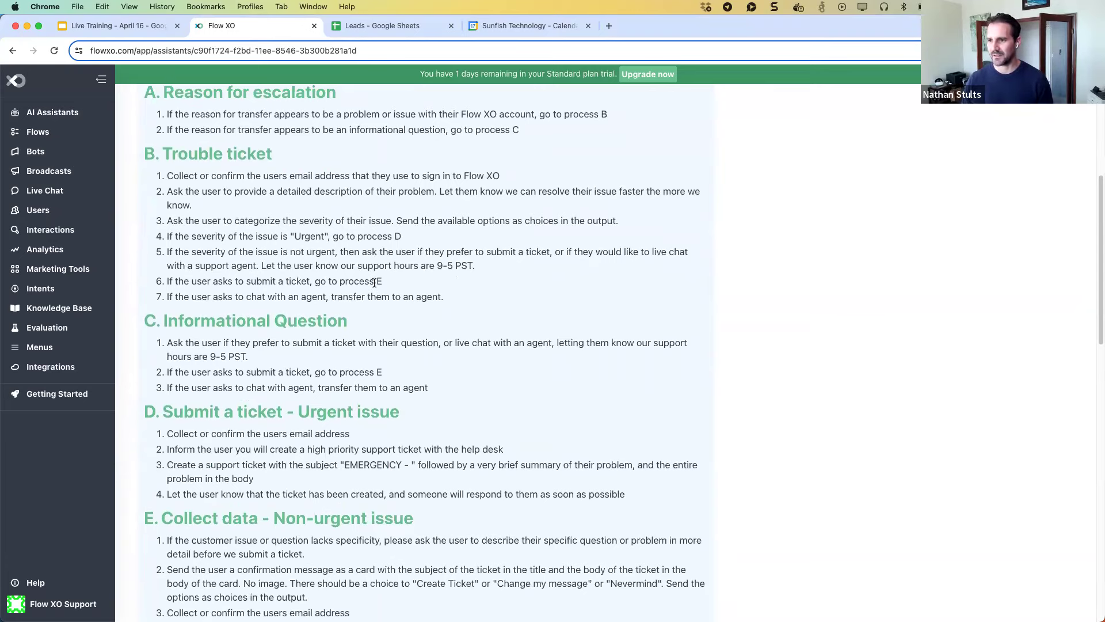
scroll(374, 283, down, 7)
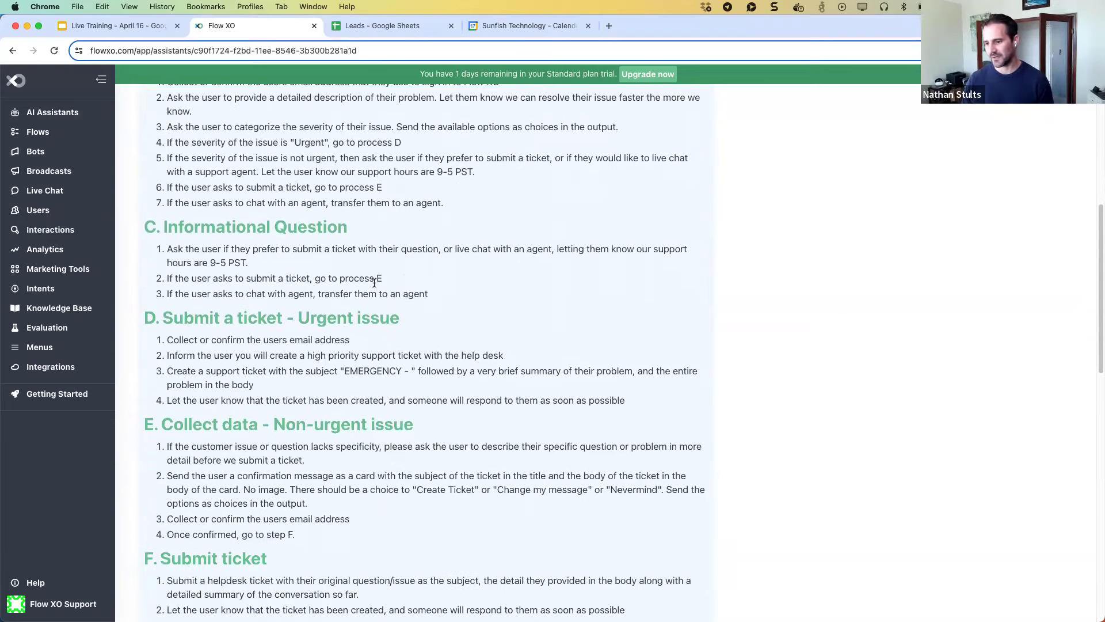
scroll(374, 282, down, 3)
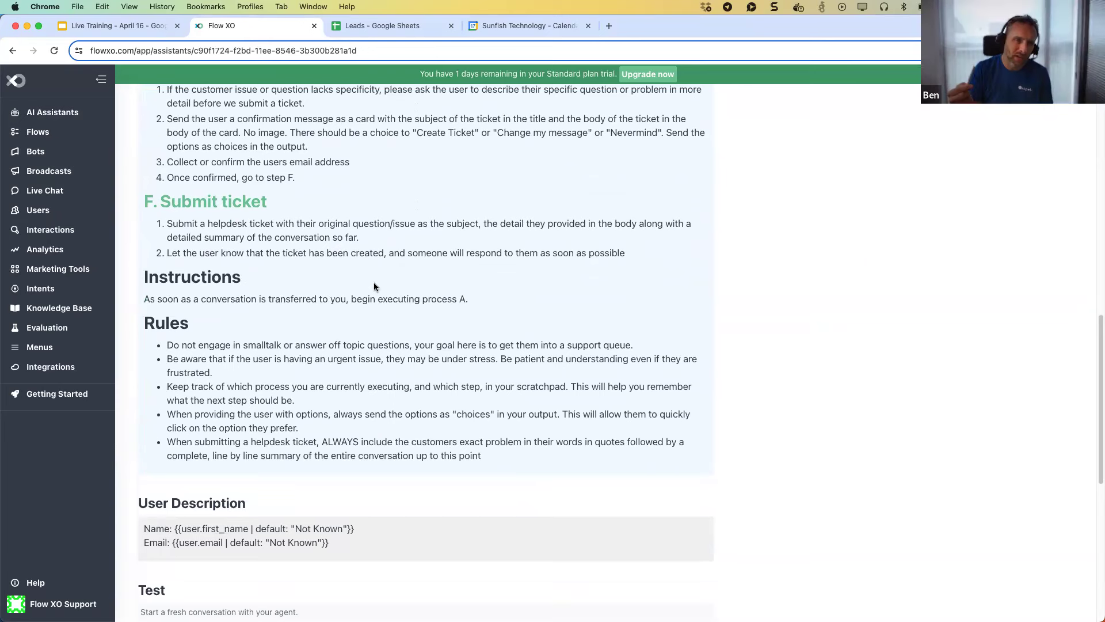
scroll(374, 287, up, 2)
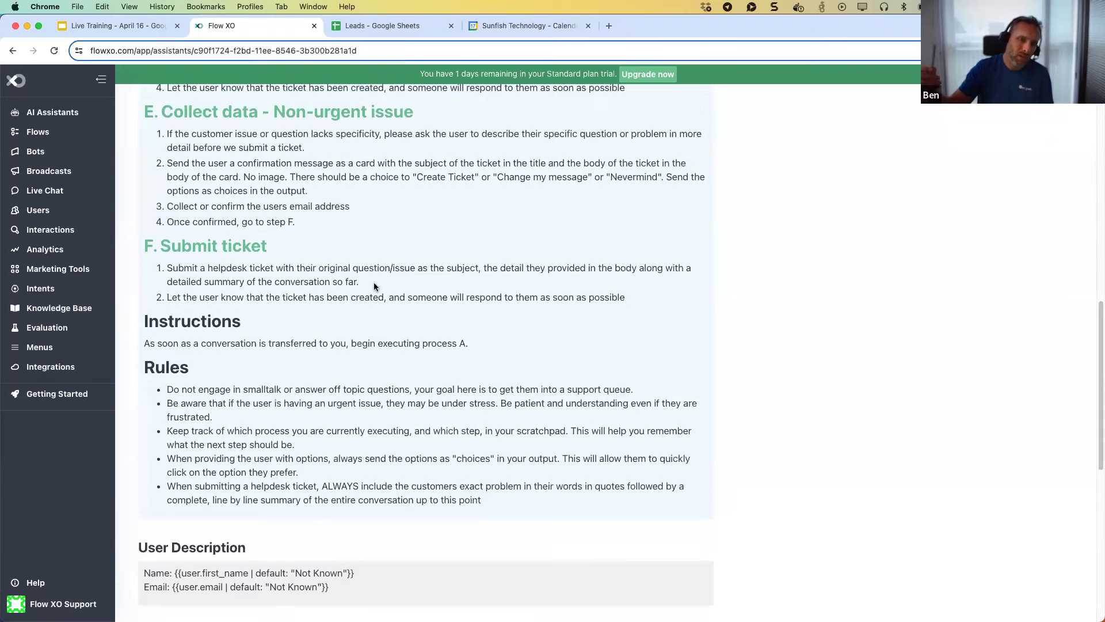
scroll(374, 287, up, 2)
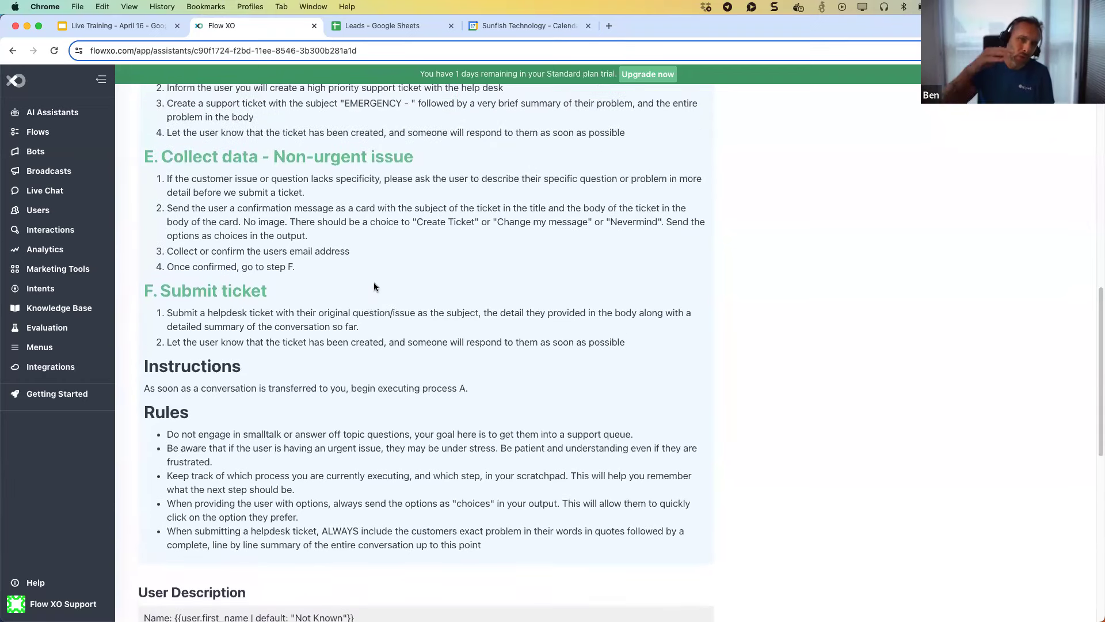
scroll(375, 287, up, 1)
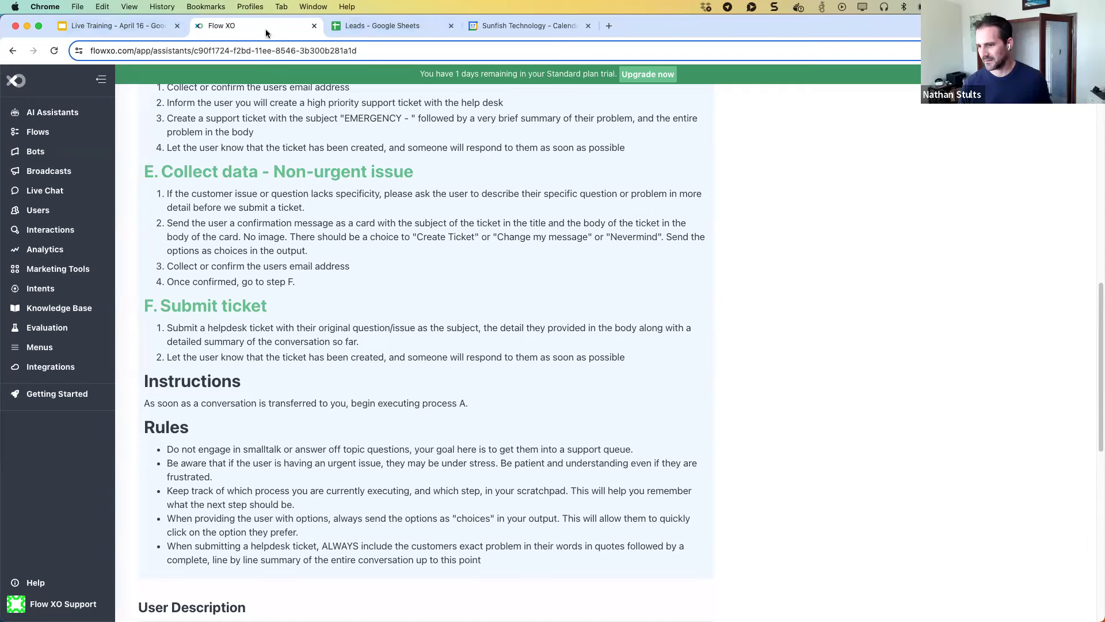
From the AI Assistants list, open the Scheduling Assistant's goal, persona and process page.
click(84, 120)
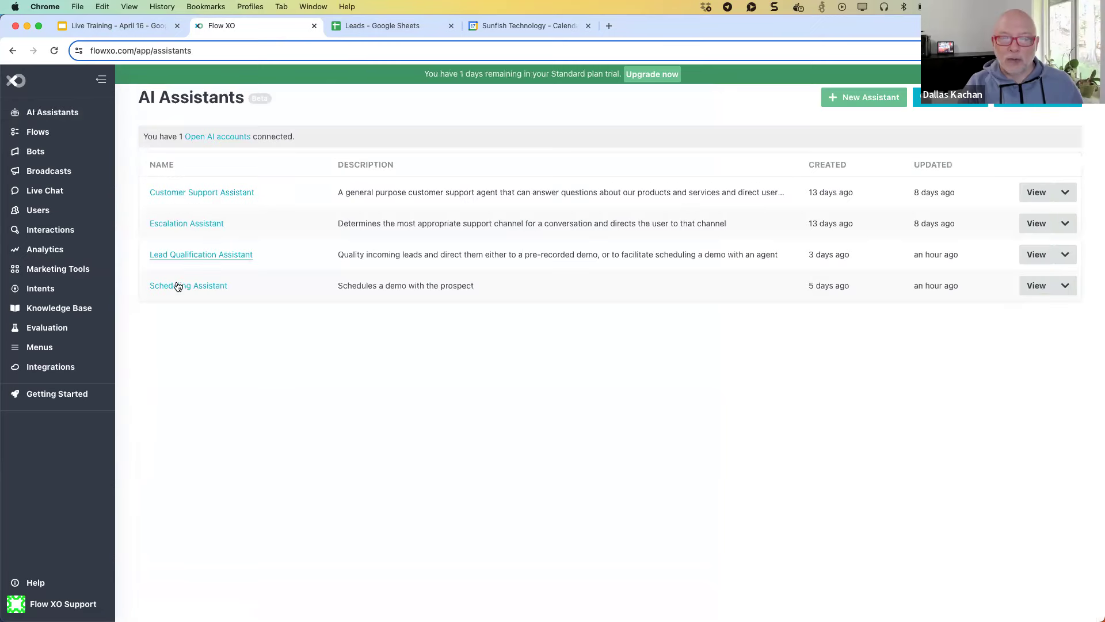
click(190, 285)
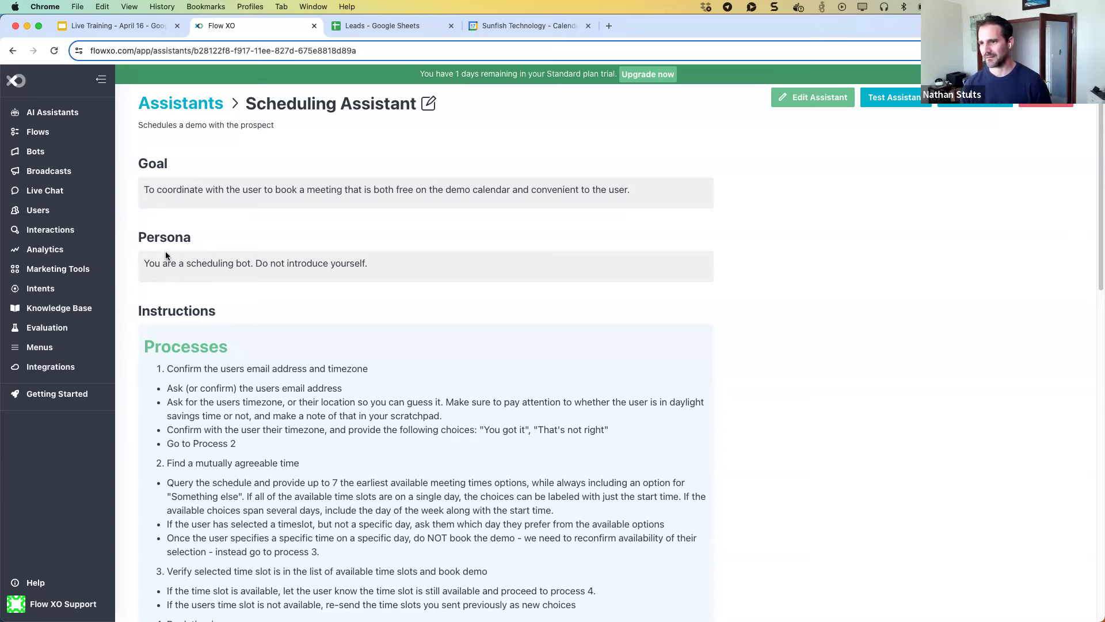
Highlight the Scheduling Assistant's persona sentence, then return to the Assistants list.
drag(378, 267, 150, 259)
click(370, 265)
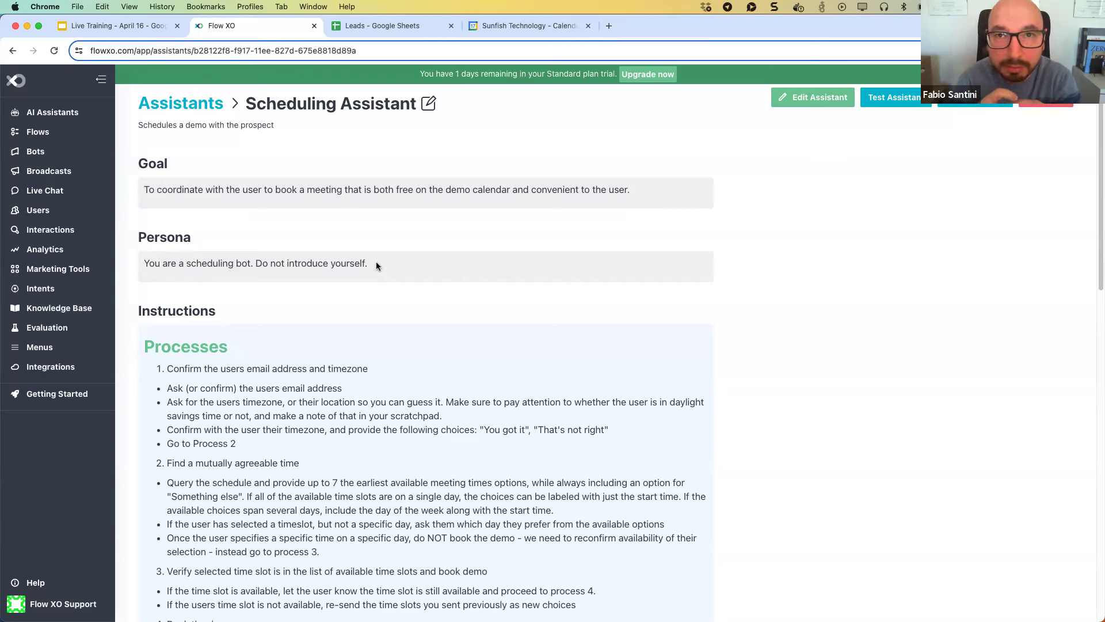
click(201, 102)
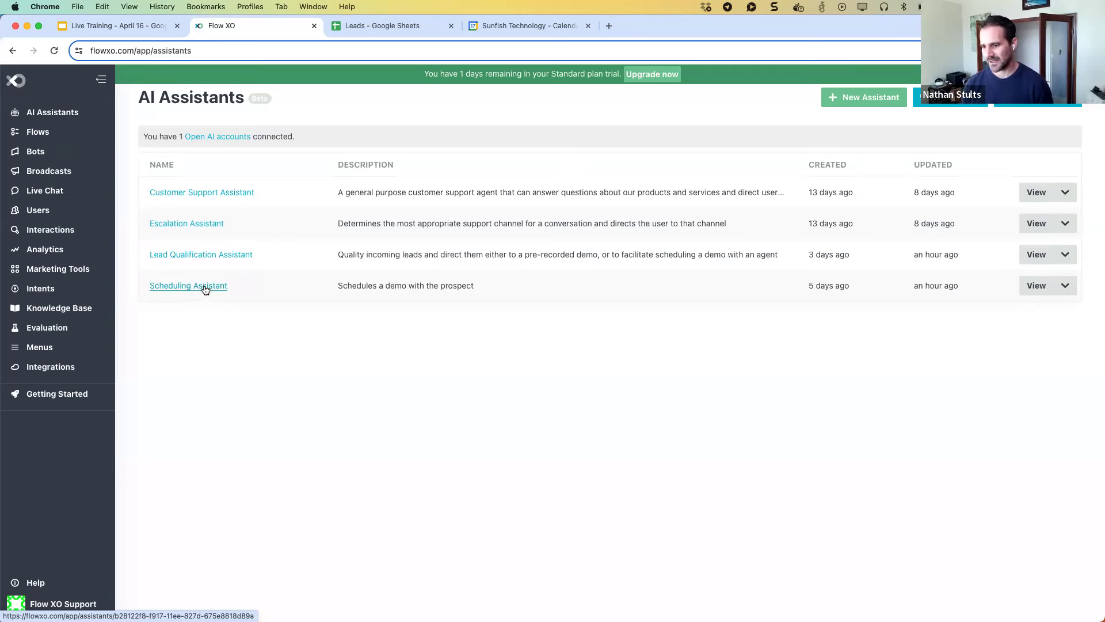
Open the Lead Qualification Assistant and scroll to its Output Fields and Available Tools tables.
click(206, 255)
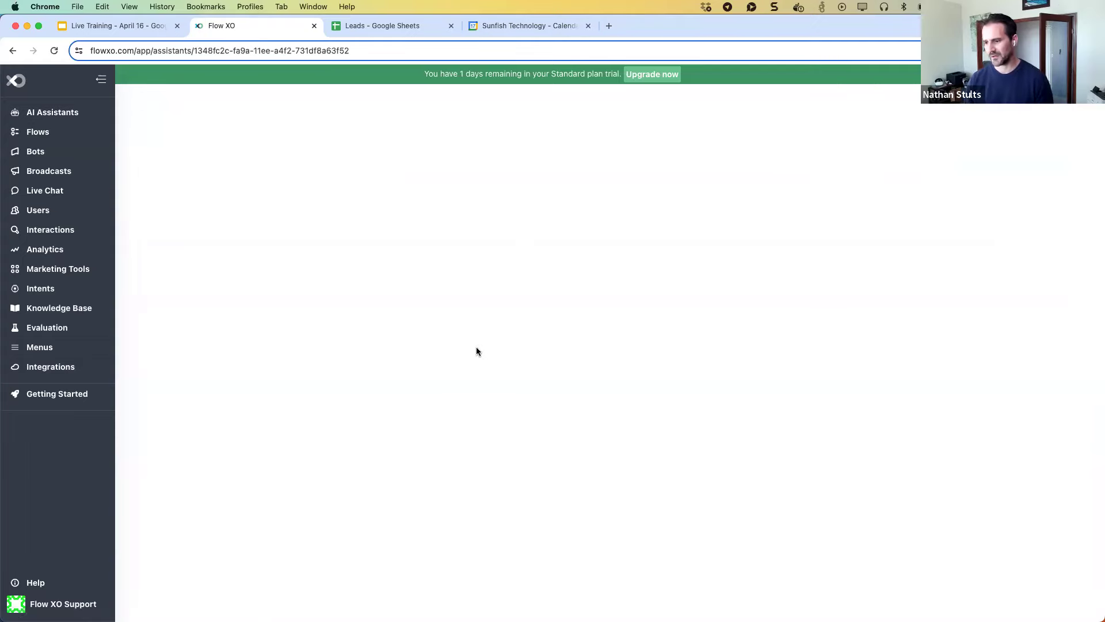
scroll(477, 351, down, 15)
scroll(477, 351, down, 1)
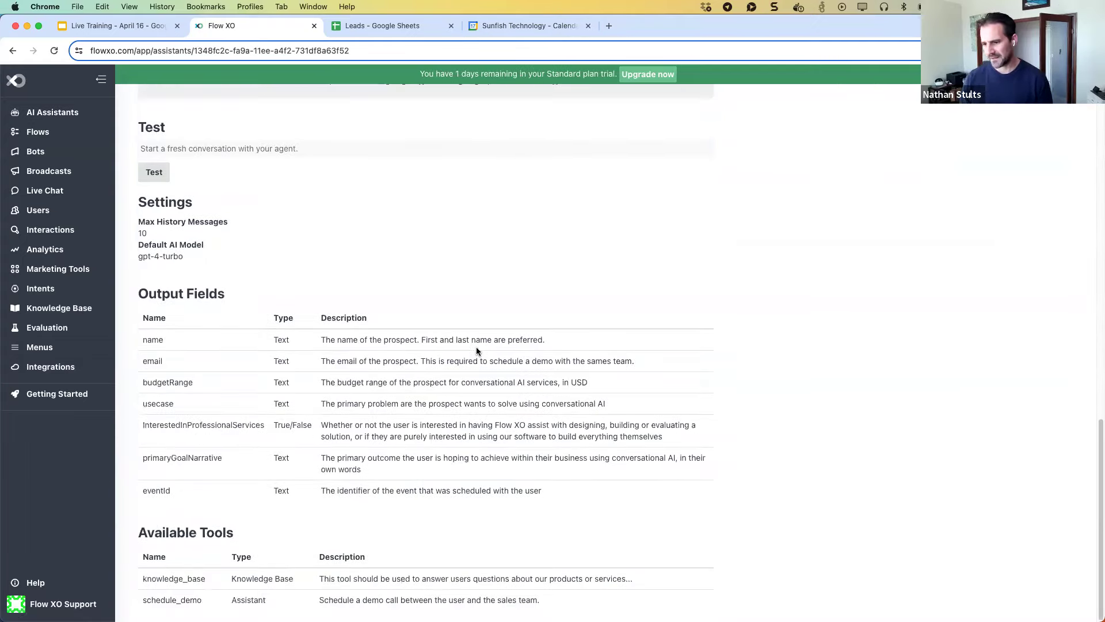
Open the Lead Qualification Assistant's edit form and scroll to its Output Fields list.
scroll(454, 251, up, 15)
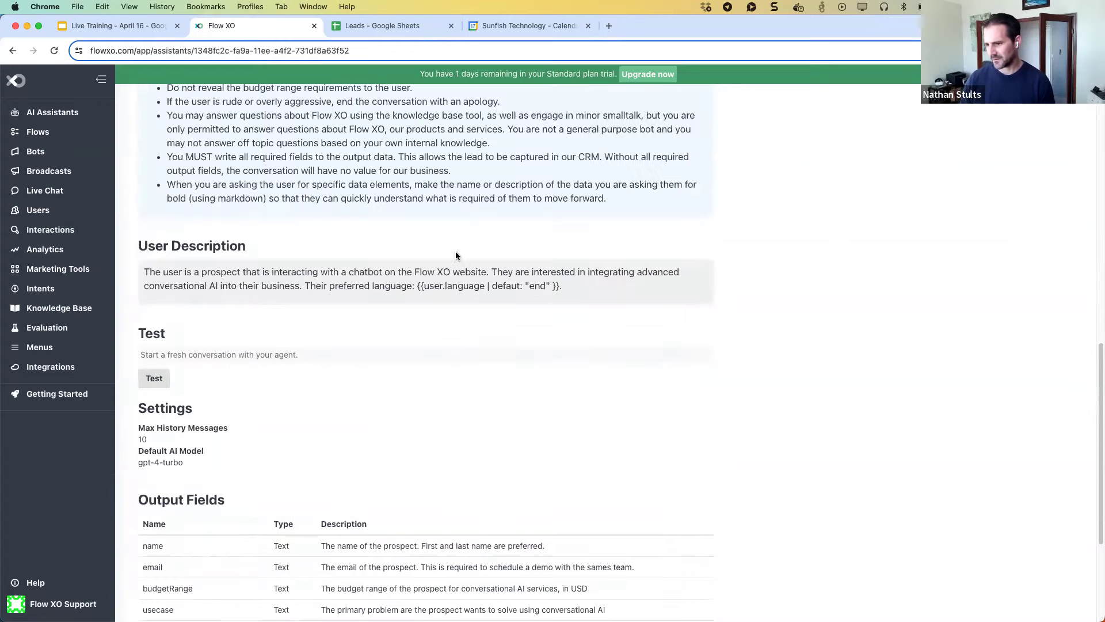
click(483, 104)
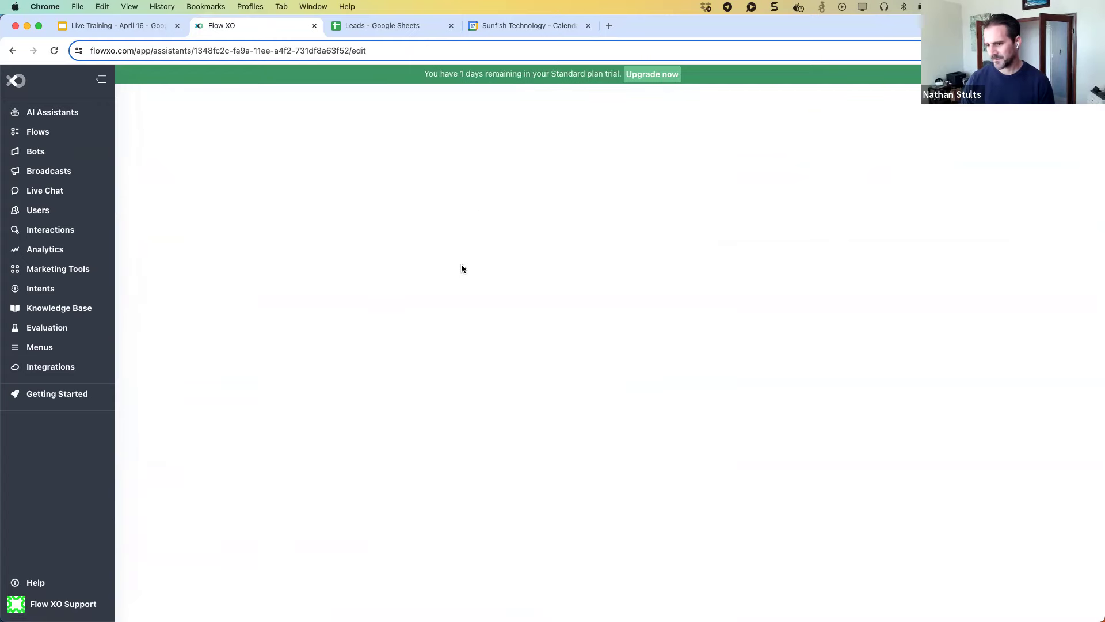
scroll(657, 359, down, 10)
scroll(654, 364, down, 5)
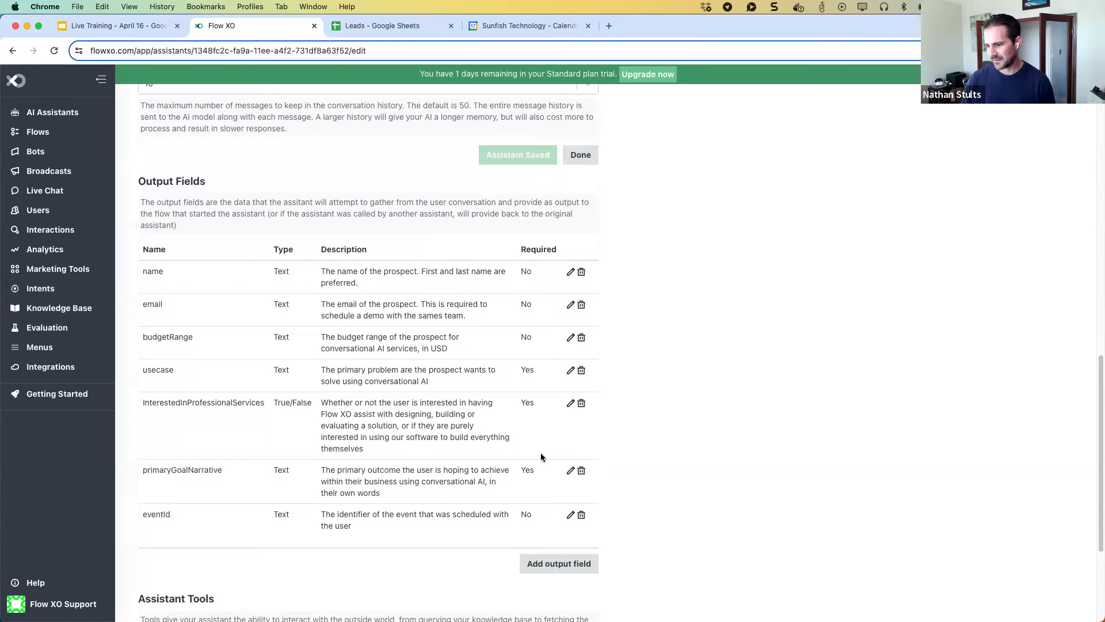
Edit the email output field and clear its Format value.
click(571, 305)
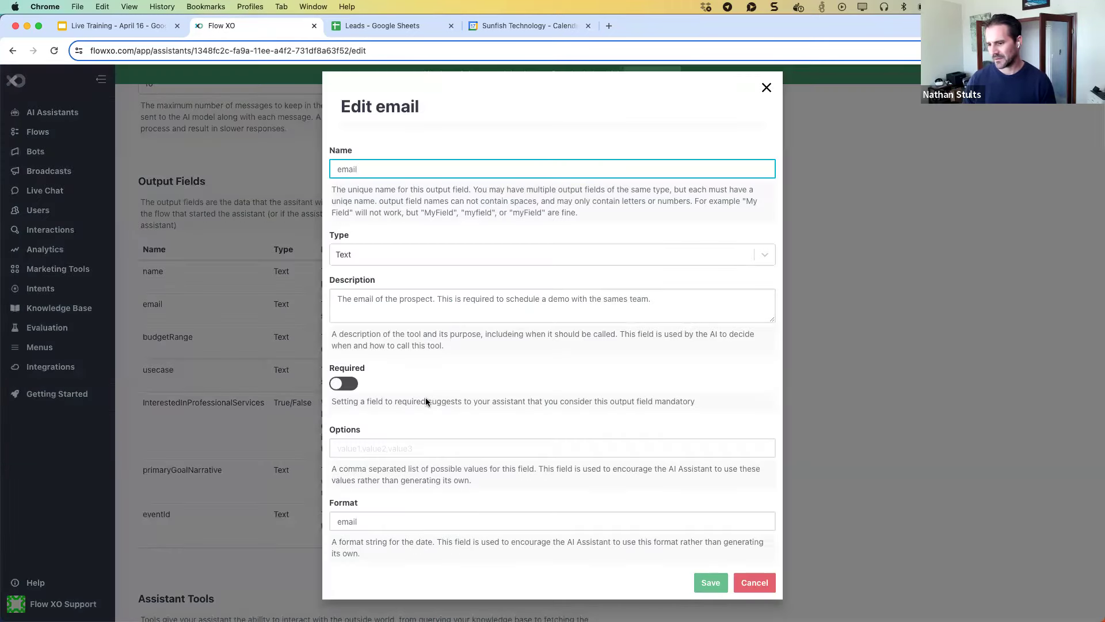
click(366, 518)
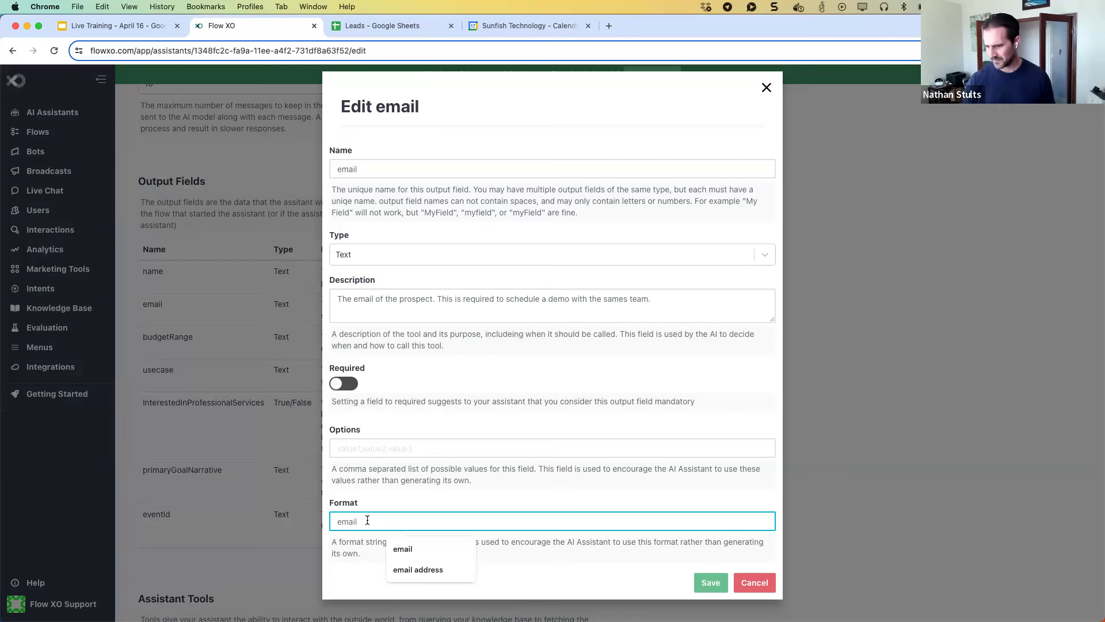
drag(367, 519, 327, 525)
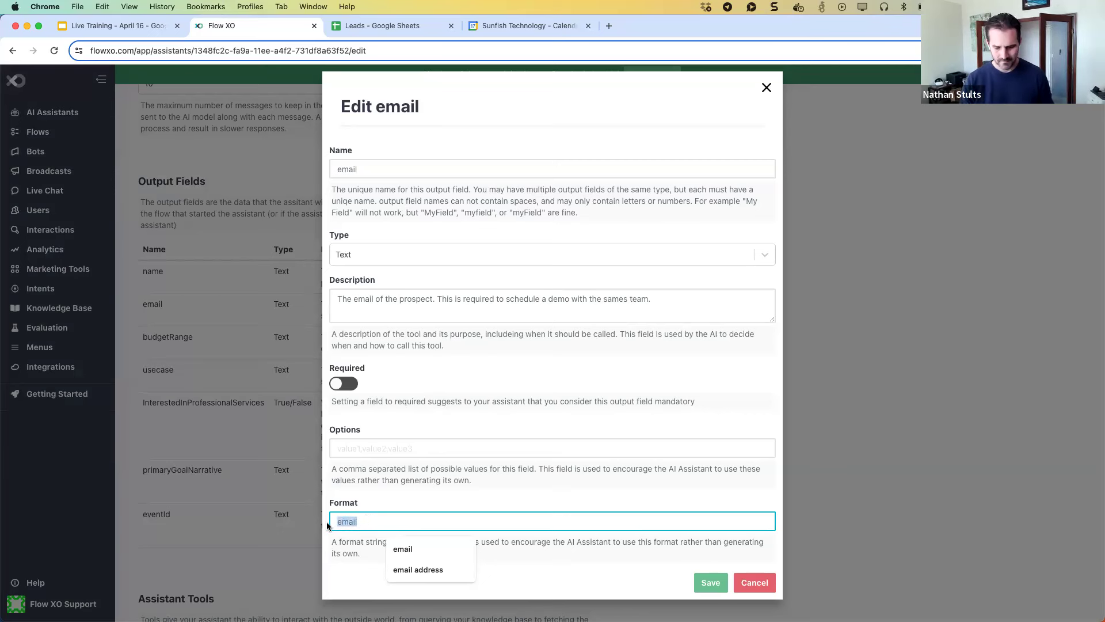
text(##-##-####)
key(BackSpace)
key(BackSpace)
key(BackSpace)
key(BackSpace)
key(BackSpace)
key(BackSpace)
key(BackSpace)
key(BackSpace)
key(BackSpace)
key(BackSpace)
text(SSS)
key(BackSpace)
text(S)
key(BackSpace)
key(BackSpace)
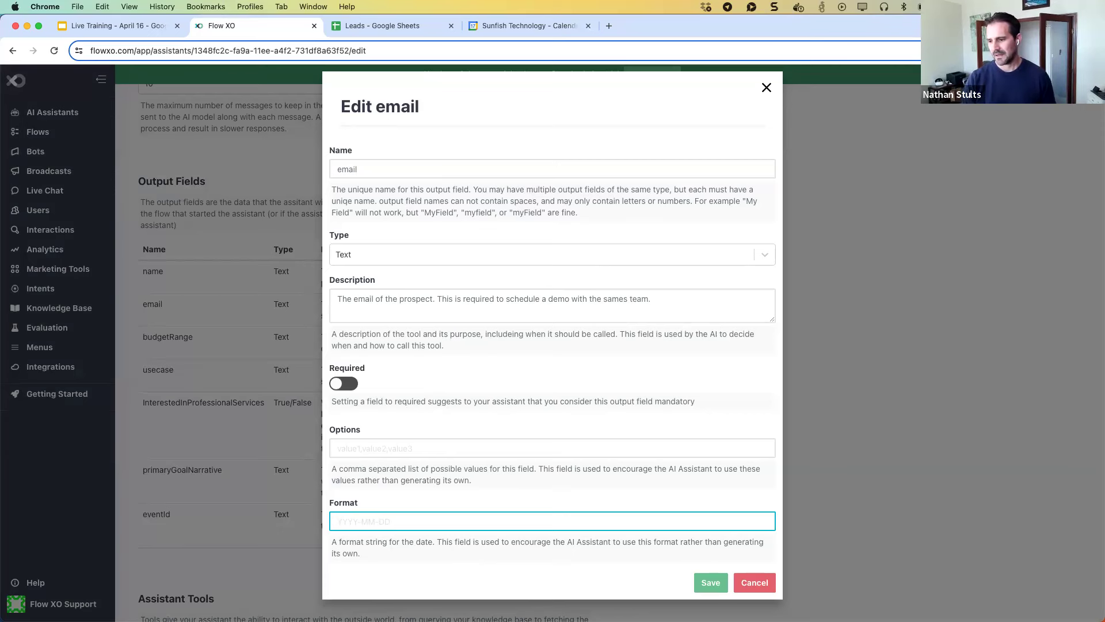
Start appending 'Ensure a valid social security' to the email field's description.
click(671, 306)
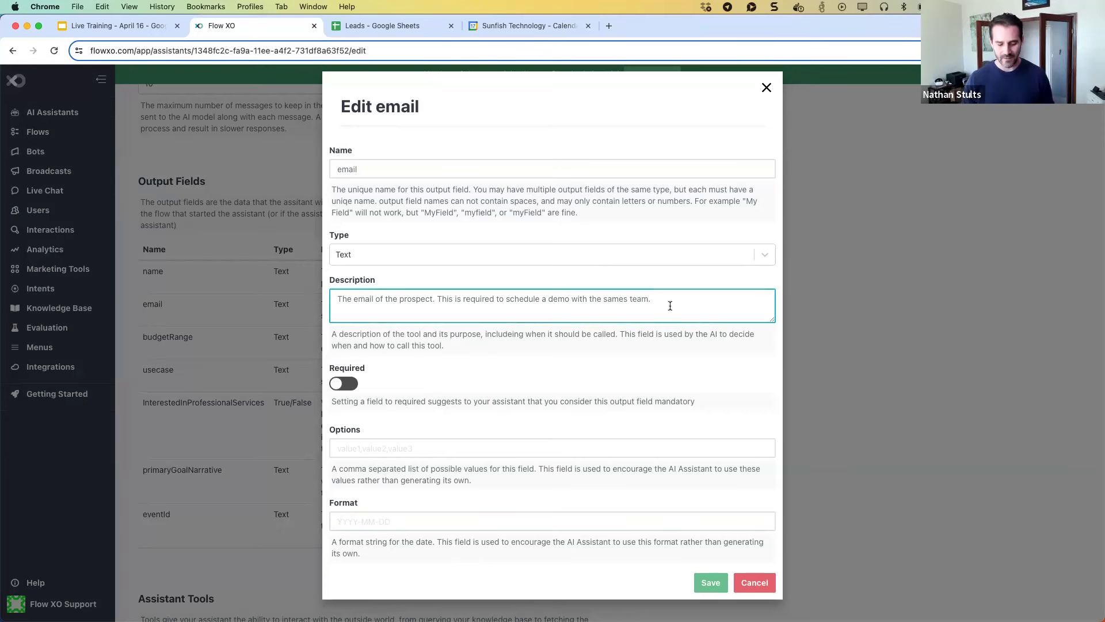
text(Ensure a valid social security)
key(BackSpace)
key(BackSpace)
key(BackSpace)
key(BackSpace)
key(BackSpace)
key(BackSpace)
key(BackSpace)
key(BackSpace)
key(BackSpace)
key(BackSpace)
key(BackSpace)
key(BackSpace)
key(BackSpace)
key(BackSpace)
key(BackSpace)
key(BackSpace)
key(BackSpace)
key(BackSpace)
key(BackSpace)
key(BackSpace)
key(BackSpace)
key(BackSpace)
key(BackSpace)
key(BackSpace)
key(BackSpace)
key(BackSpace)
key(BackSpace)
key(BackSpace)
key(BackSpace)
key(BackSpace)
key(BackSpace)
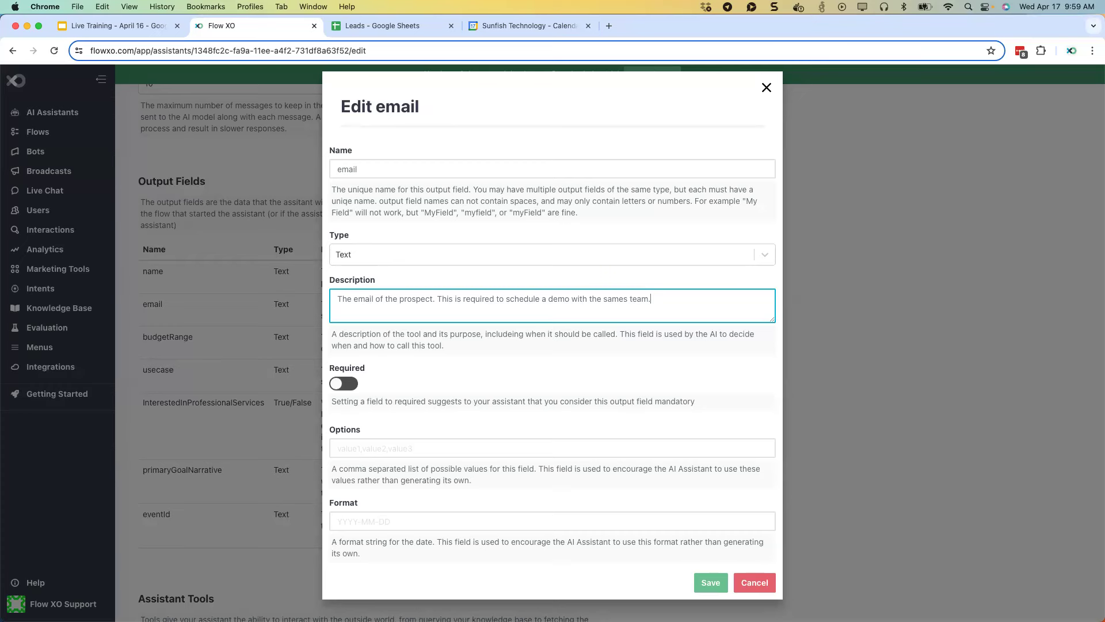
Close the Edit email dialog without saving the field changes.
click(766, 88)
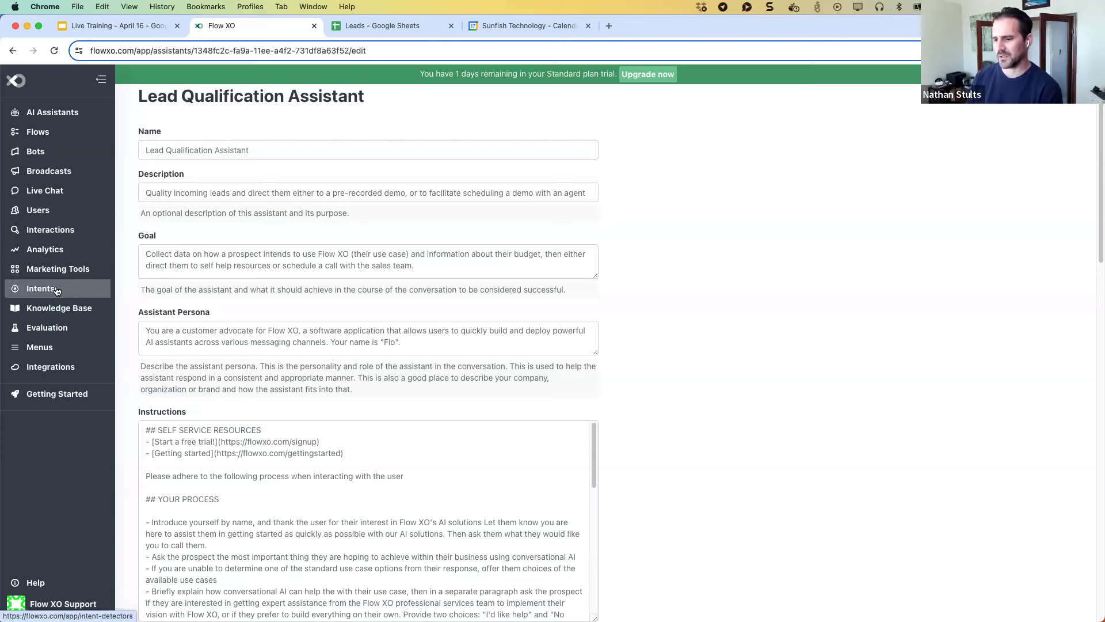
Start a new knowledge base named 'adsadsa' with a website as its document source.
click(56, 308)
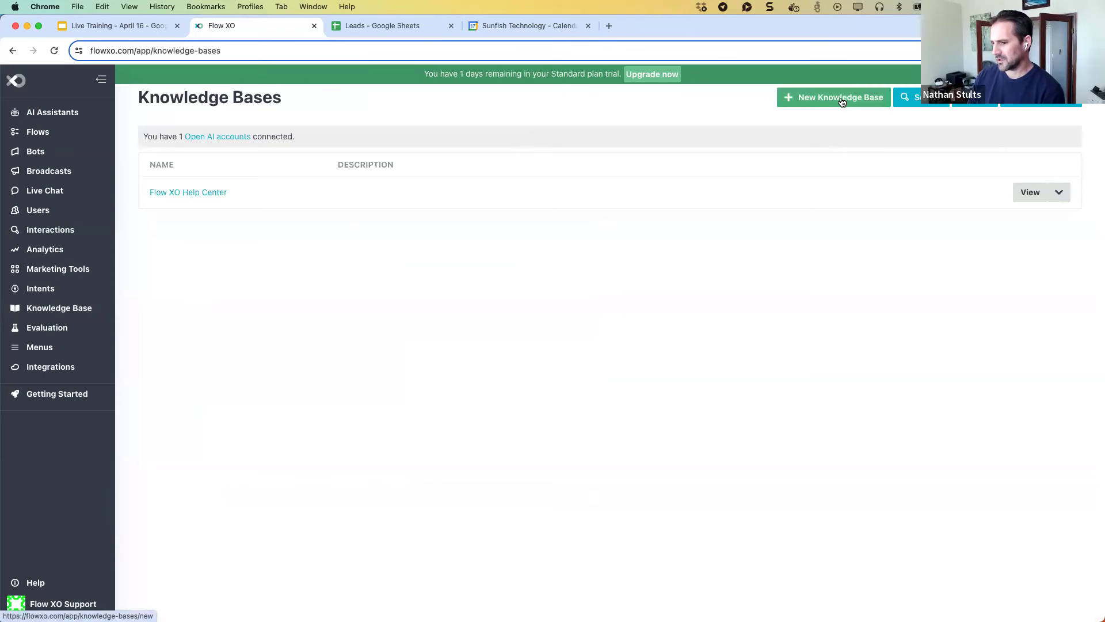
click(841, 101)
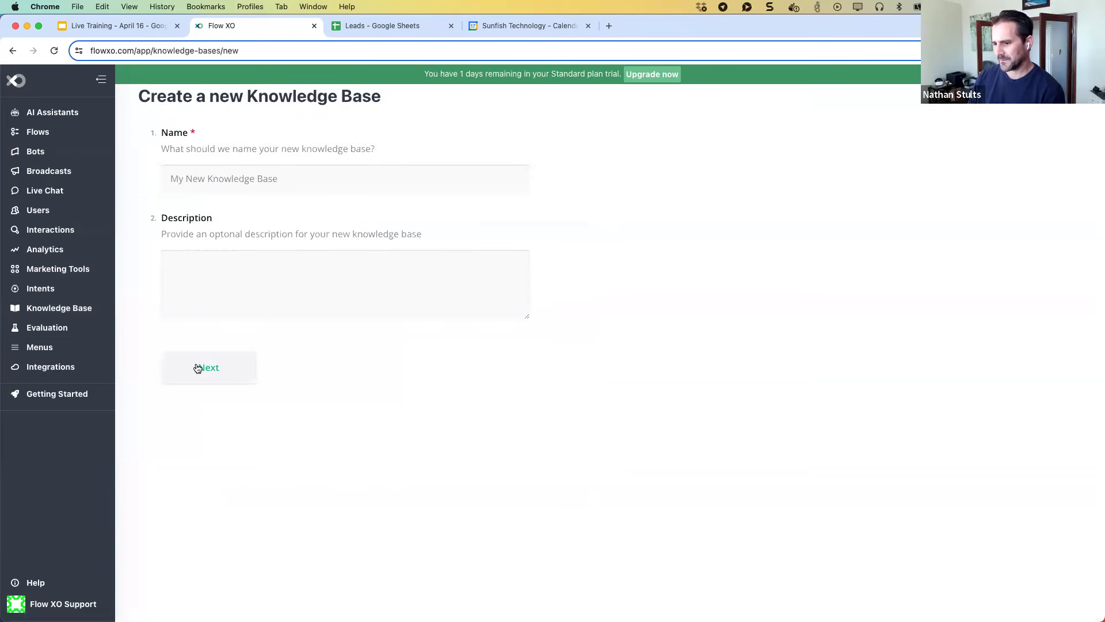
click(217, 178)
text(adsadsa)
click(207, 374)
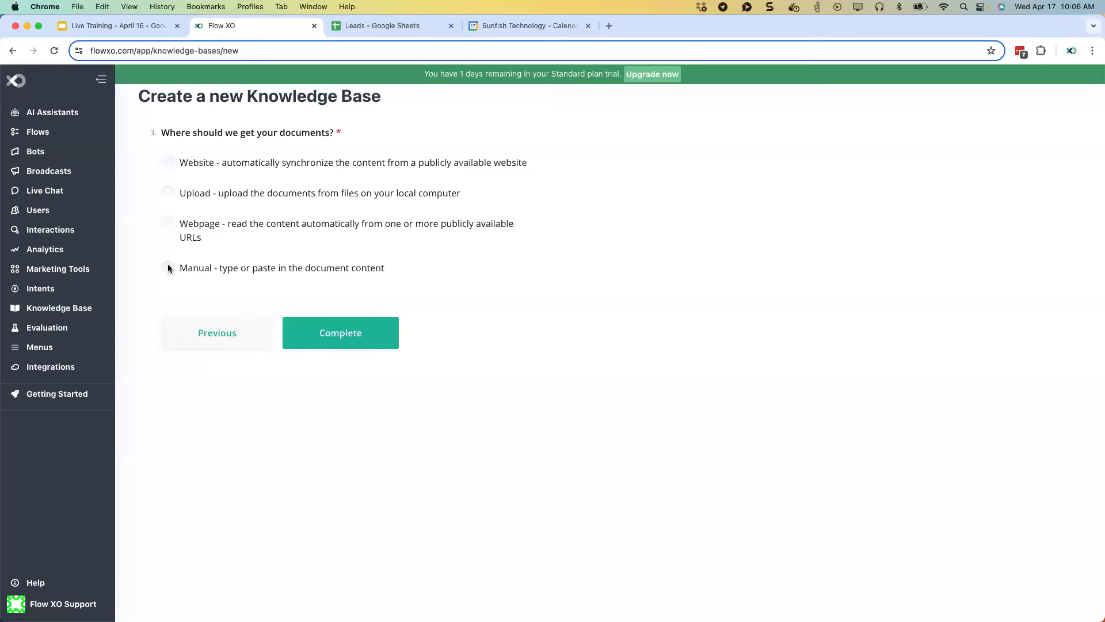
click(168, 163)
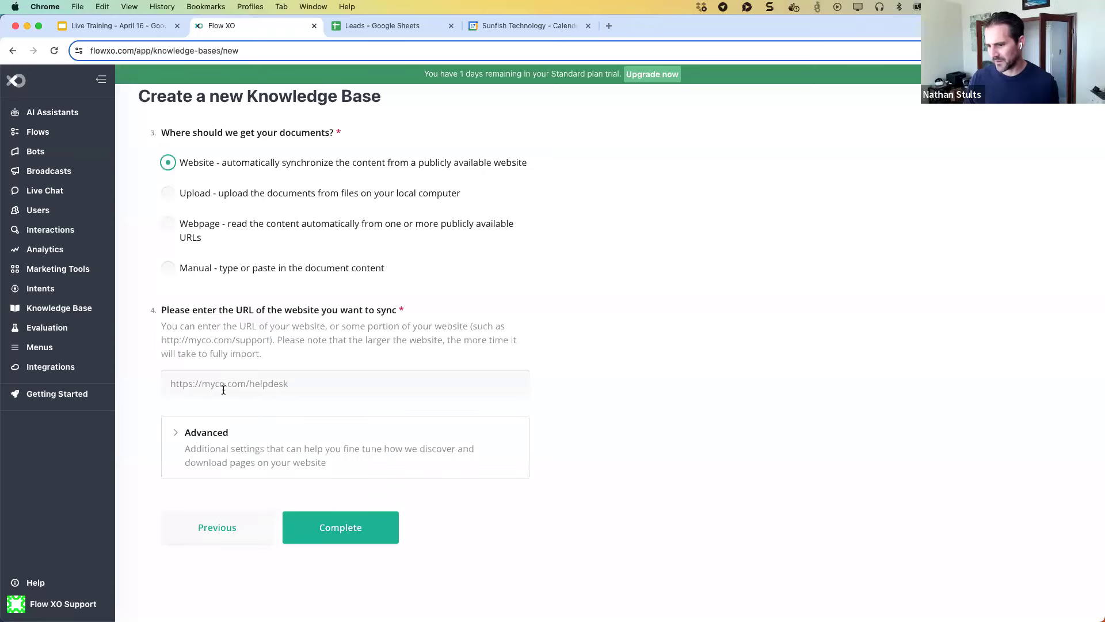
Look over the advanced crawl settings, including URL prefixes, then return to Knowledge Bases unsaved.
click(184, 444)
scroll(223, 324, down, 6)
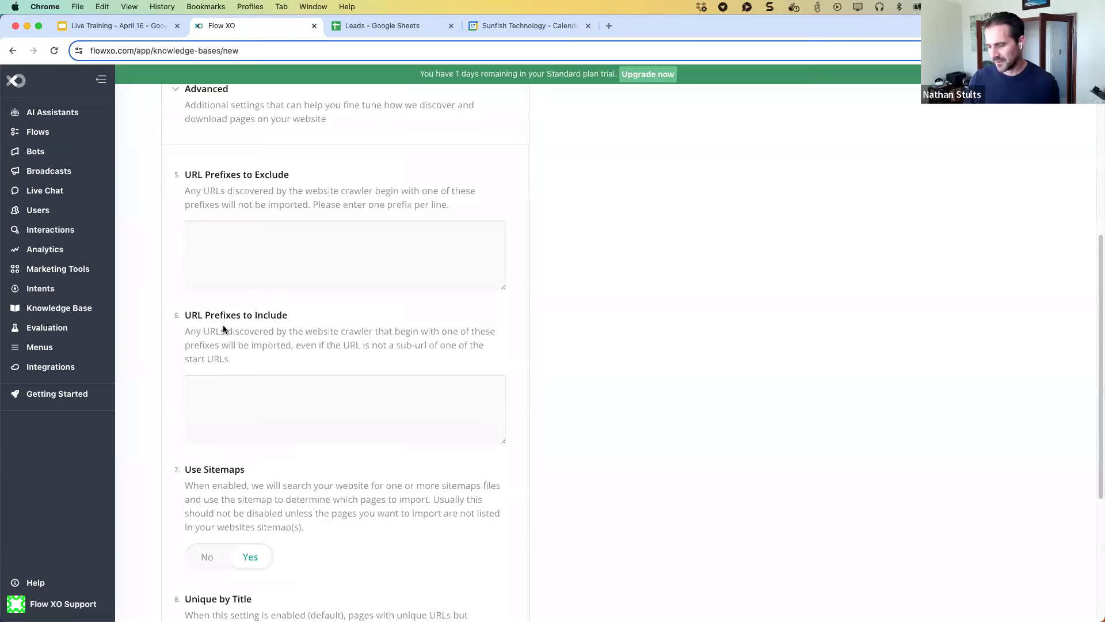
click(209, 393)
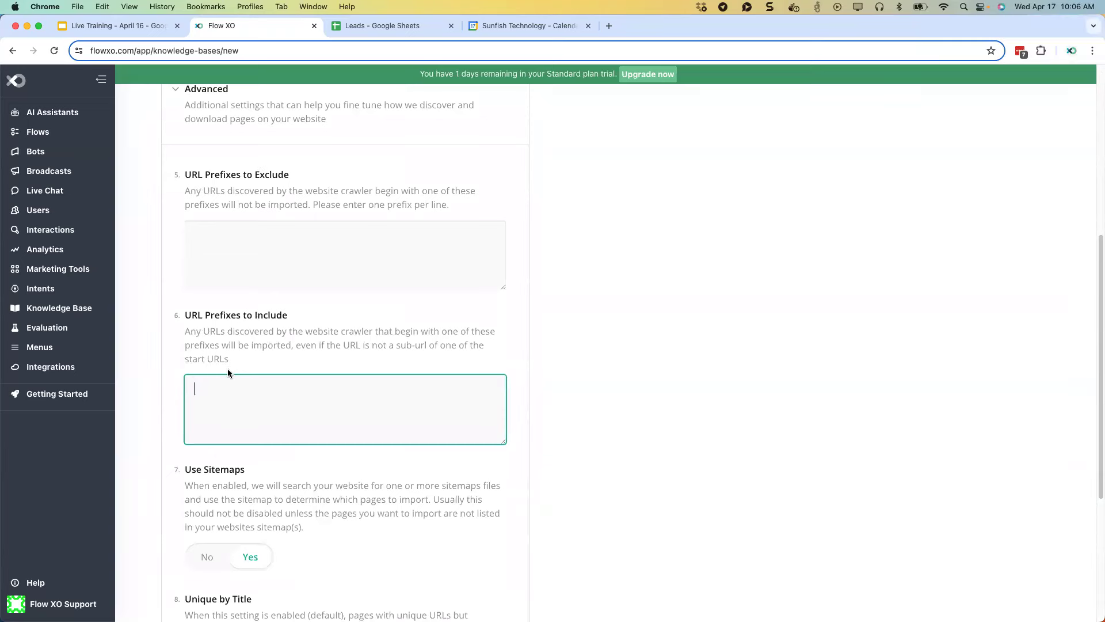
scroll(226, 369, up, 6)
scroll(225, 314, down, 10)
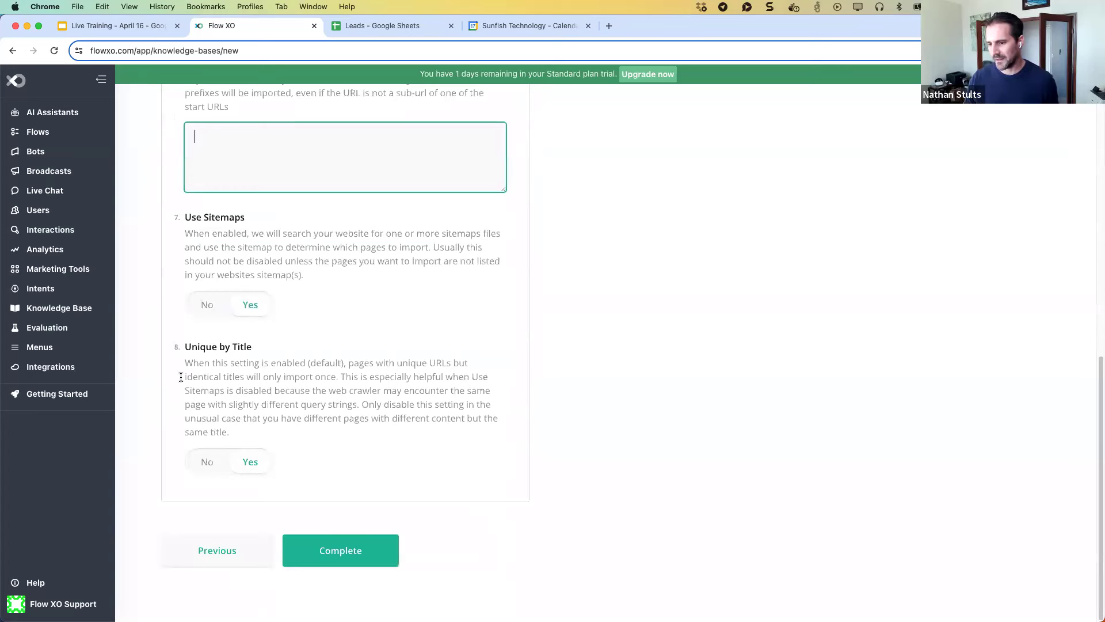
click(55, 315)
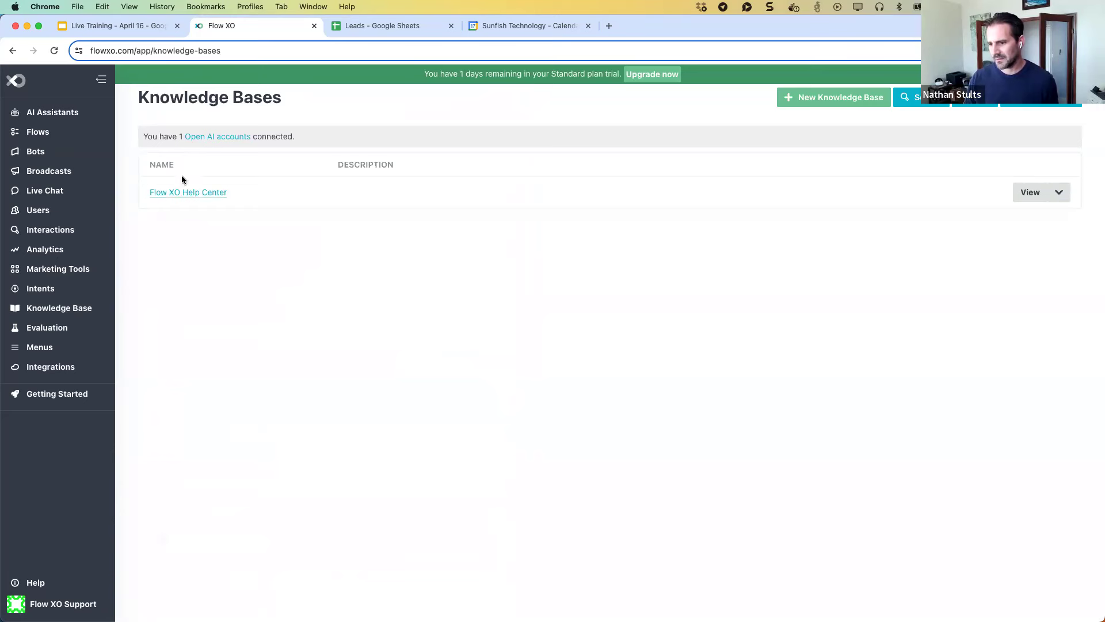
In Flow XO Help Center, switch the API document's Published toggle off and on twice, leaving it published.
click(180, 192)
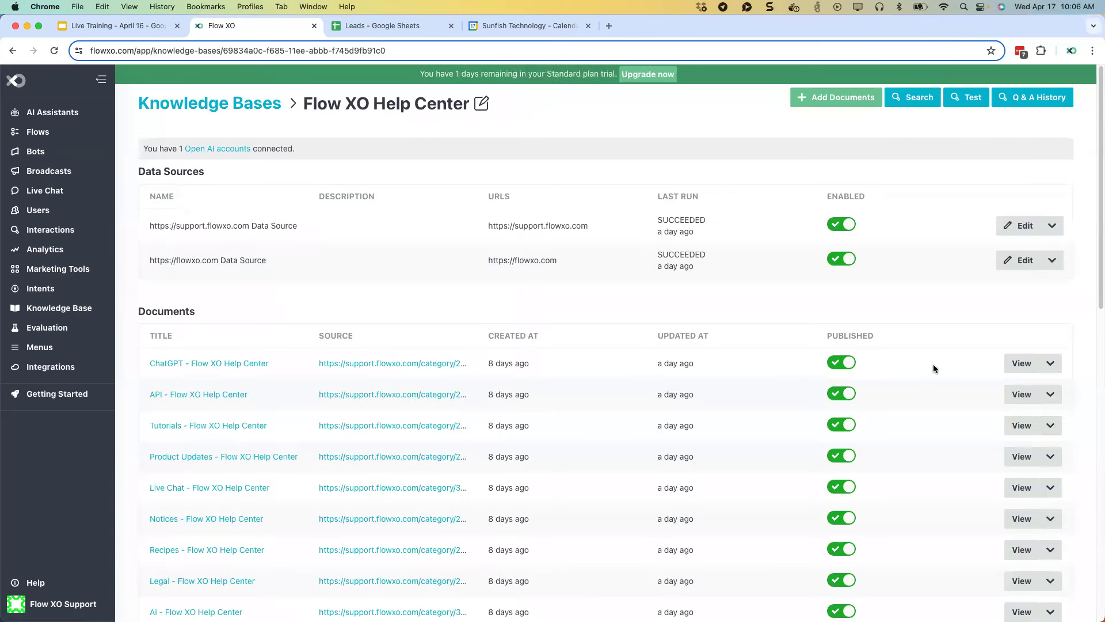
click(852, 396)
click(842, 396)
click(842, 396)
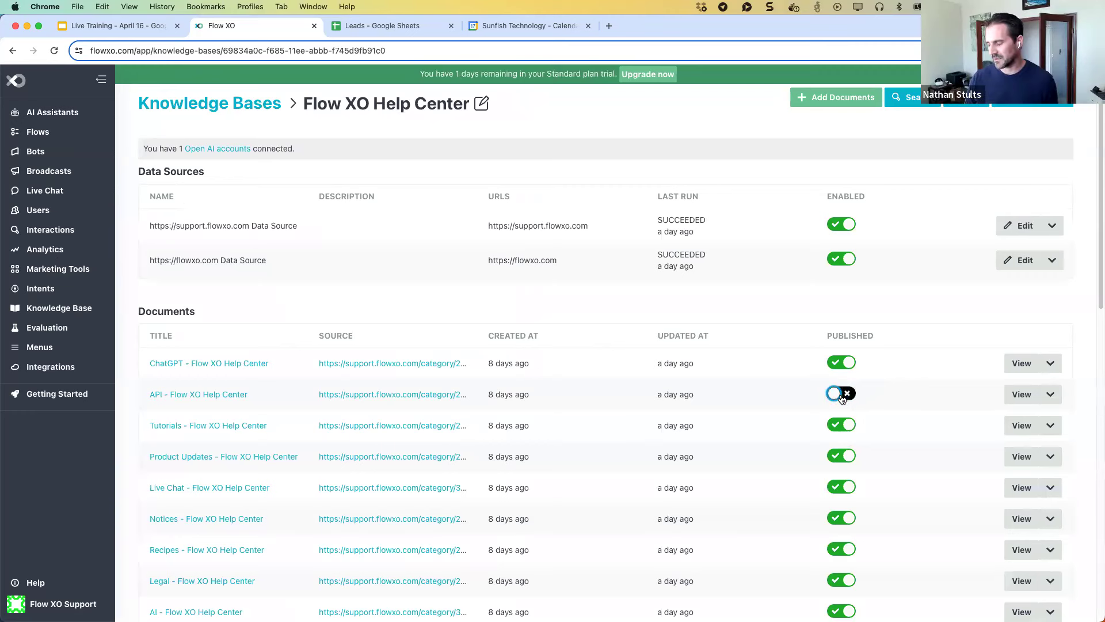
click(847, 362)
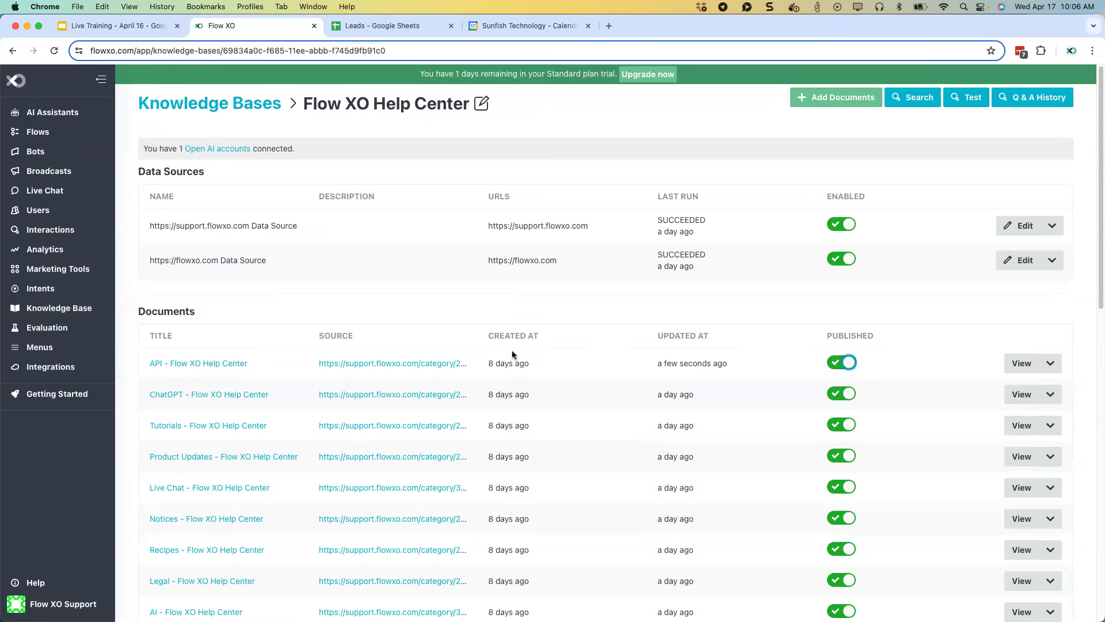